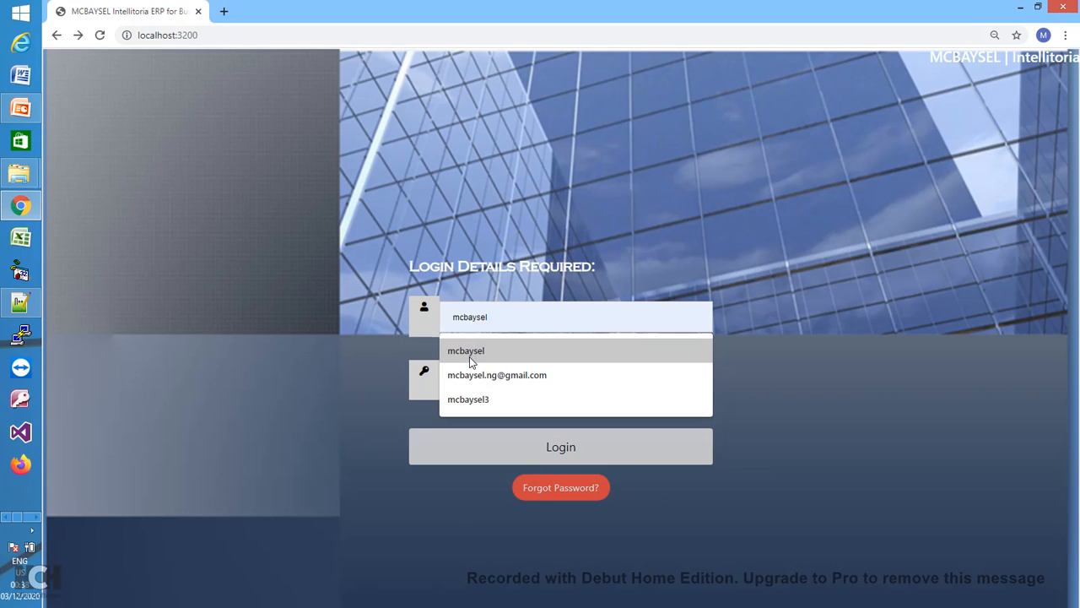
- Sign in to the ERP as administrator with the saved username and the account password
left_click(470, 353)
left_click(483, 375)
type("*")
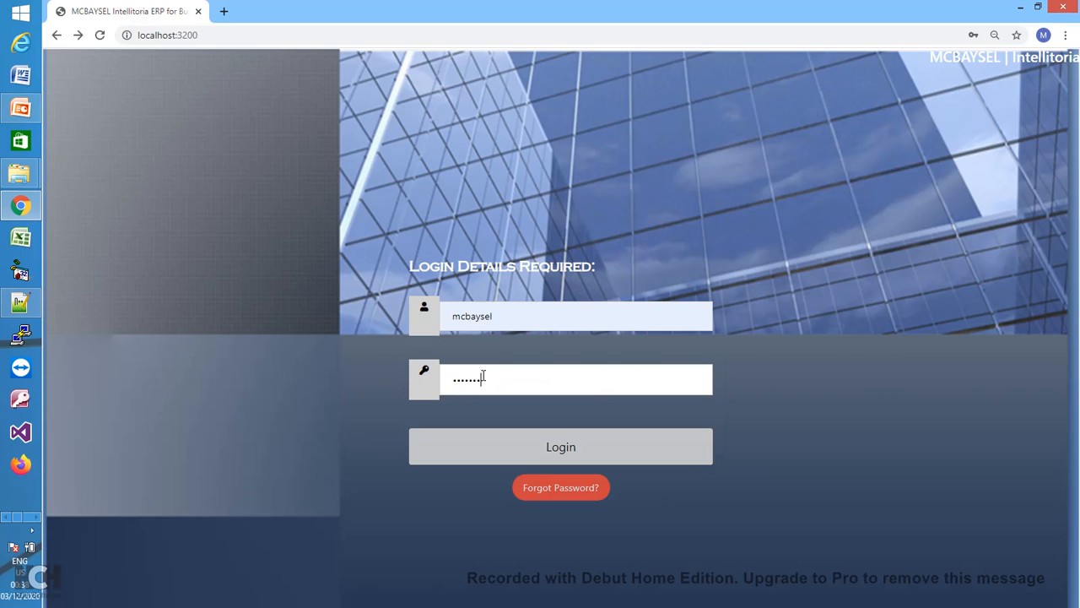
type("******")
left_click(566, 448)
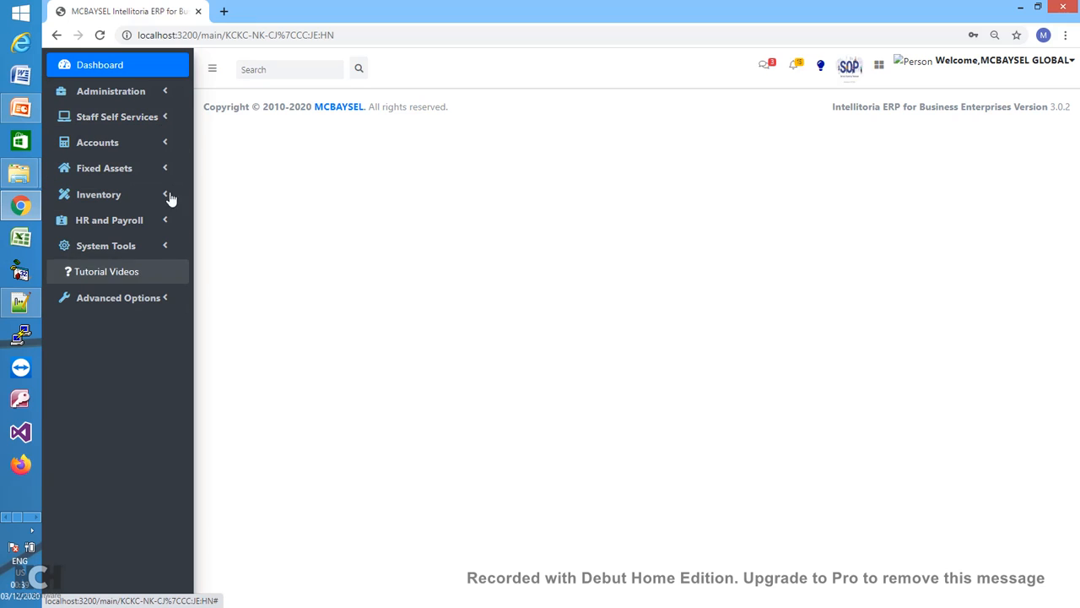
- Expand and collapse the Administration, Staff Self-Service and Accounting sidebar menus
left_click(168, 98)
left_click(167, 98)
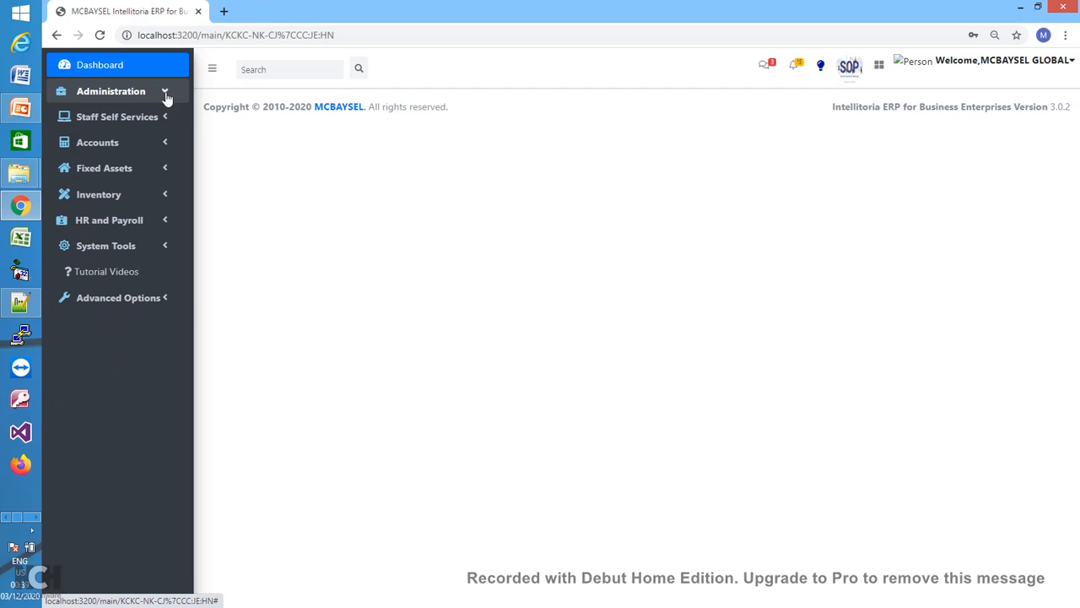
left_click(167, 98)
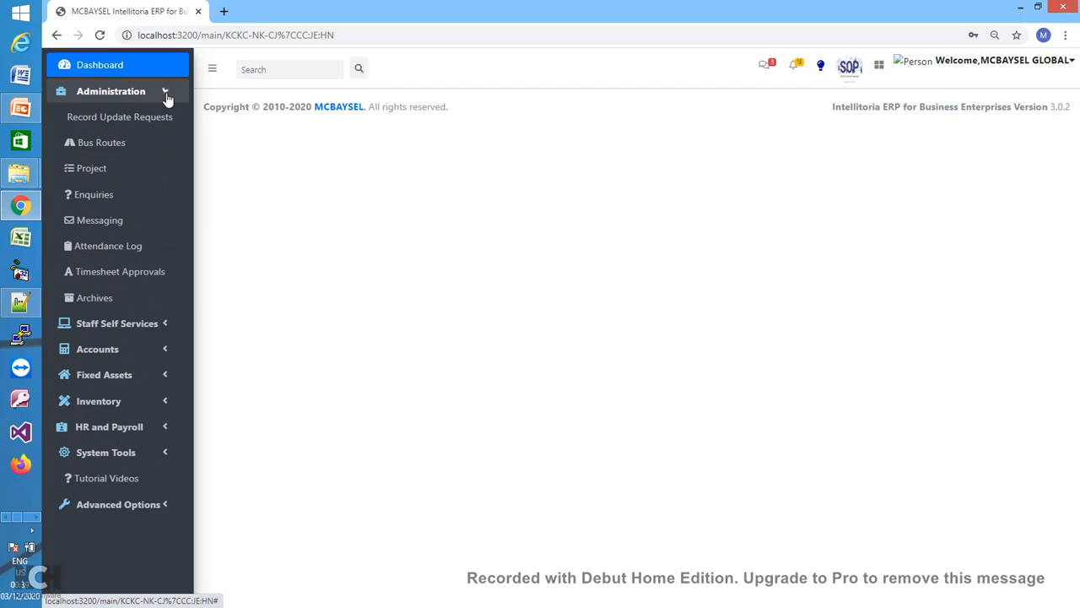
left_click(165, 95)
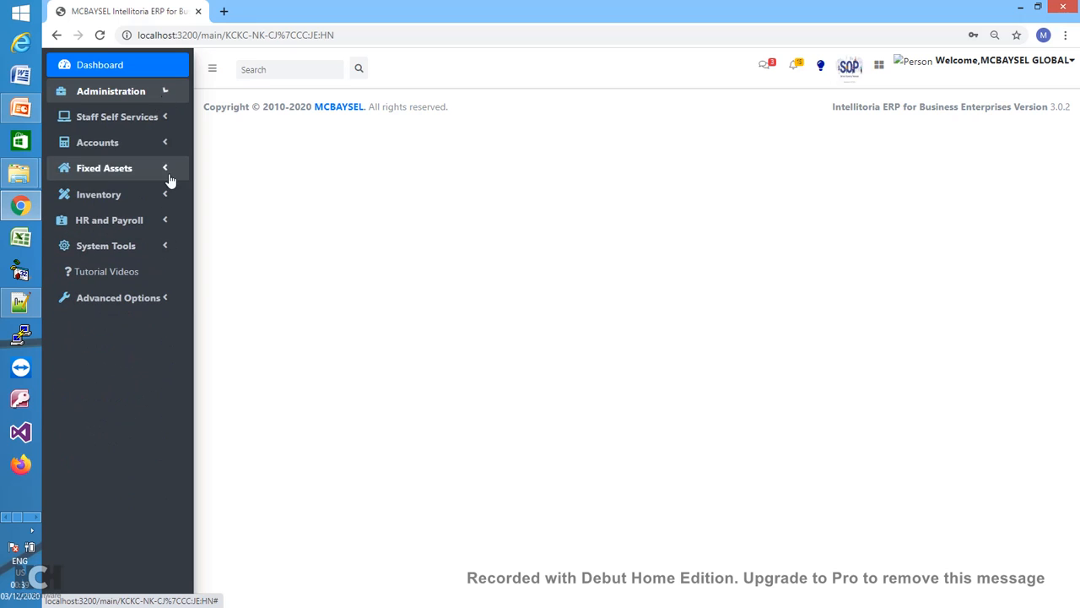
left_click(167, 120)
left_click(166, 122)
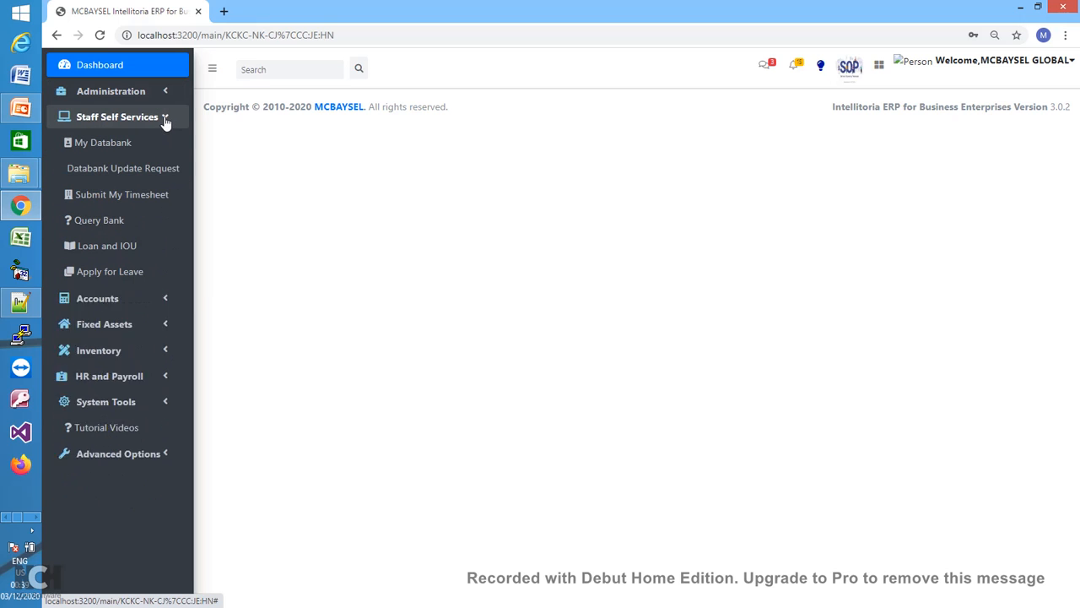
left_click(167, 146)
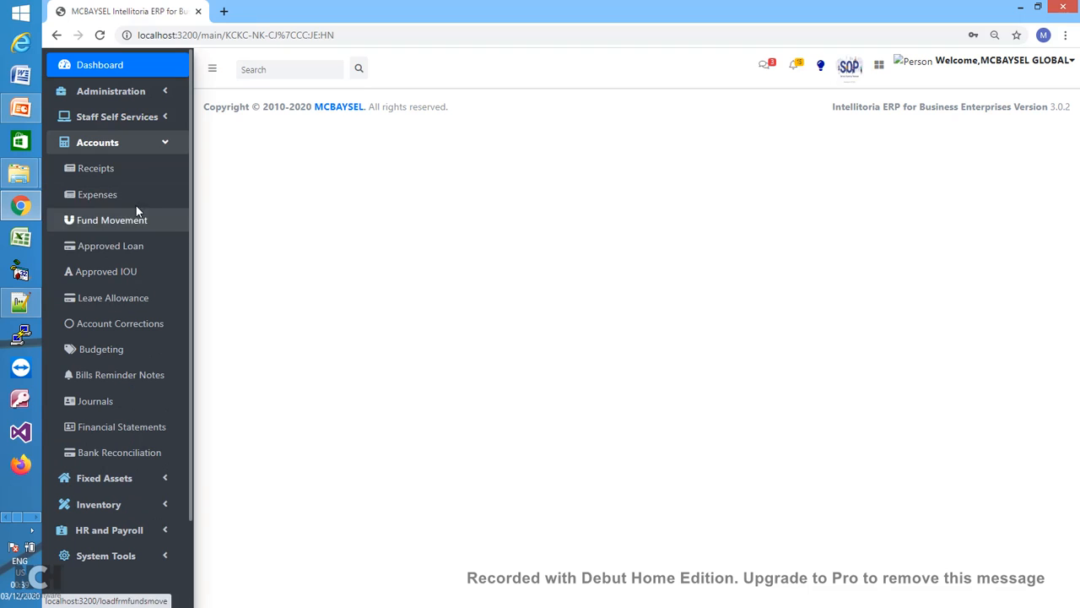
left_click(165, 146)
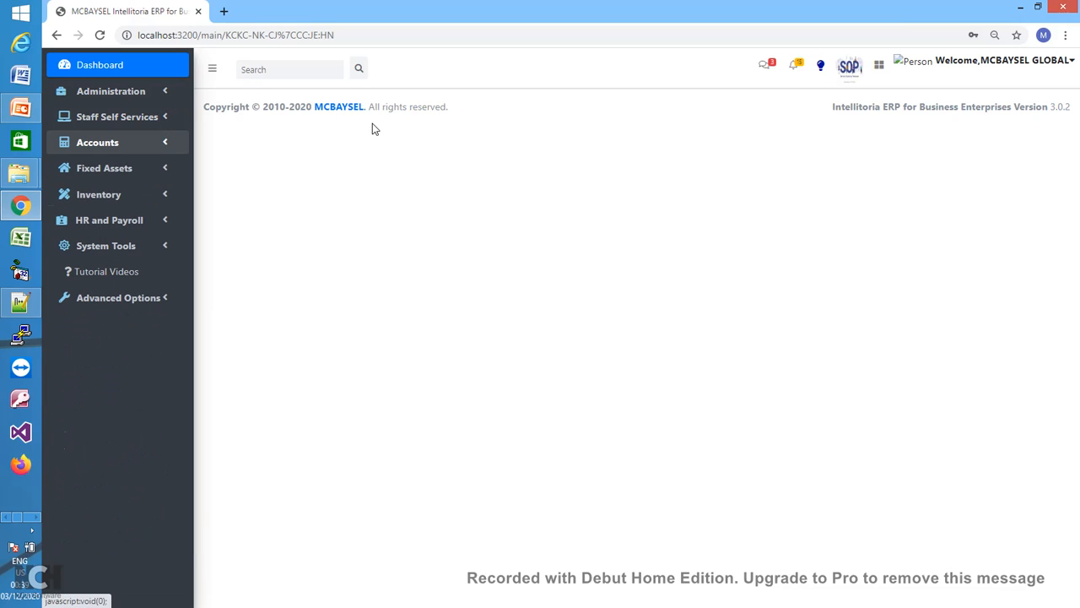
- Go to the General Settings page under Advanced Options
left_click(164, 100)
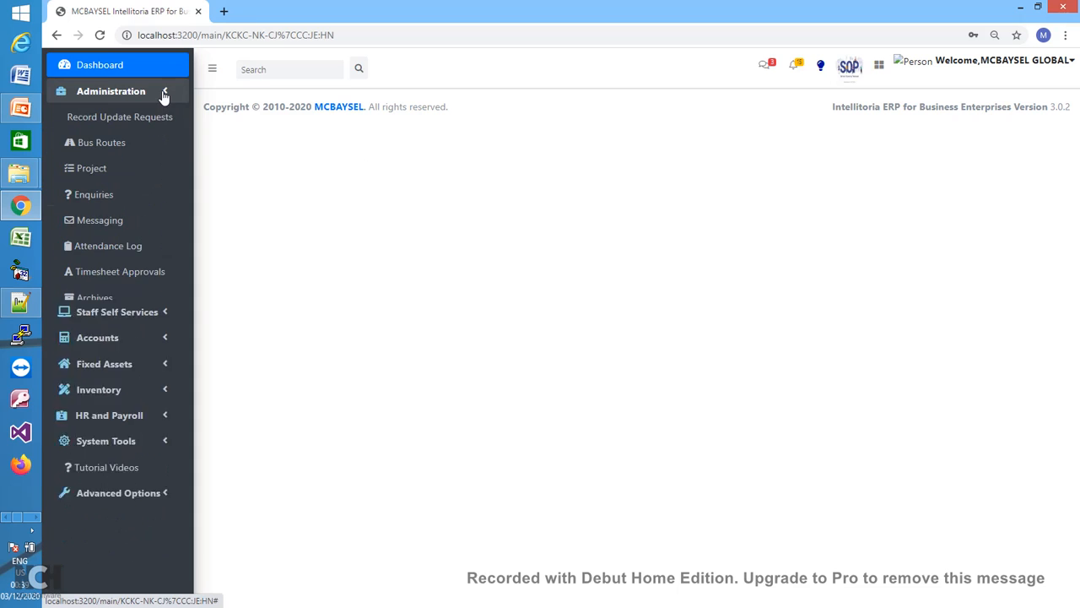
left_click(165, 100)
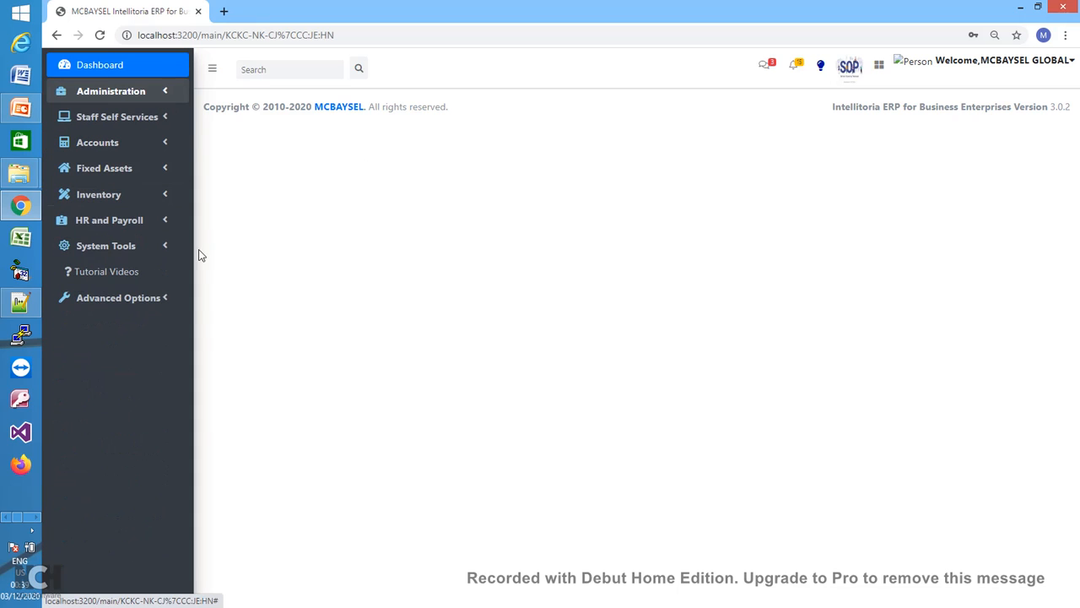
left_click(168, 306)
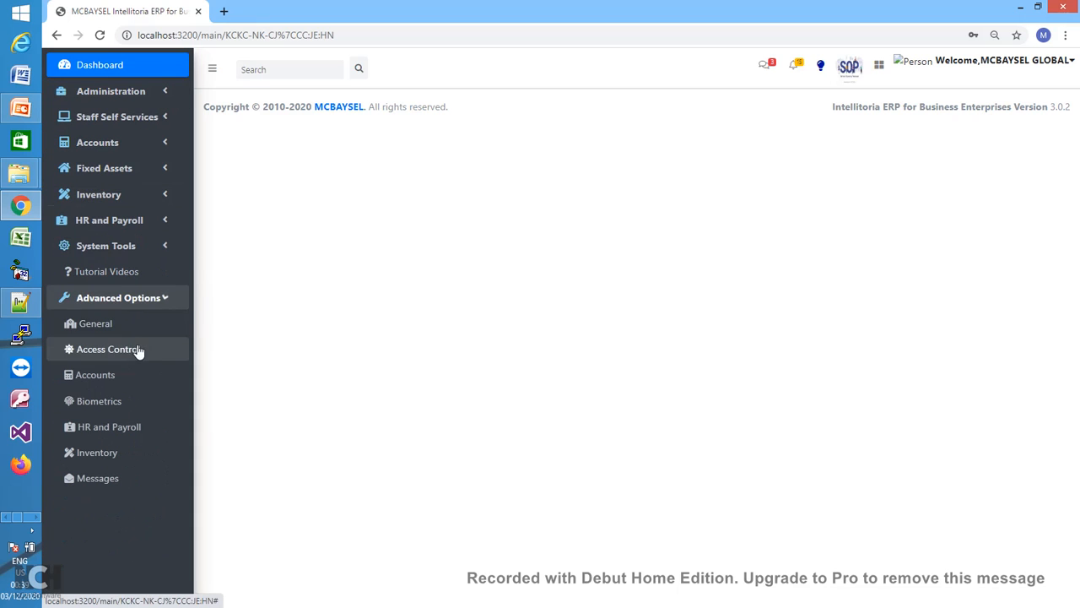
left_click(106, 333)
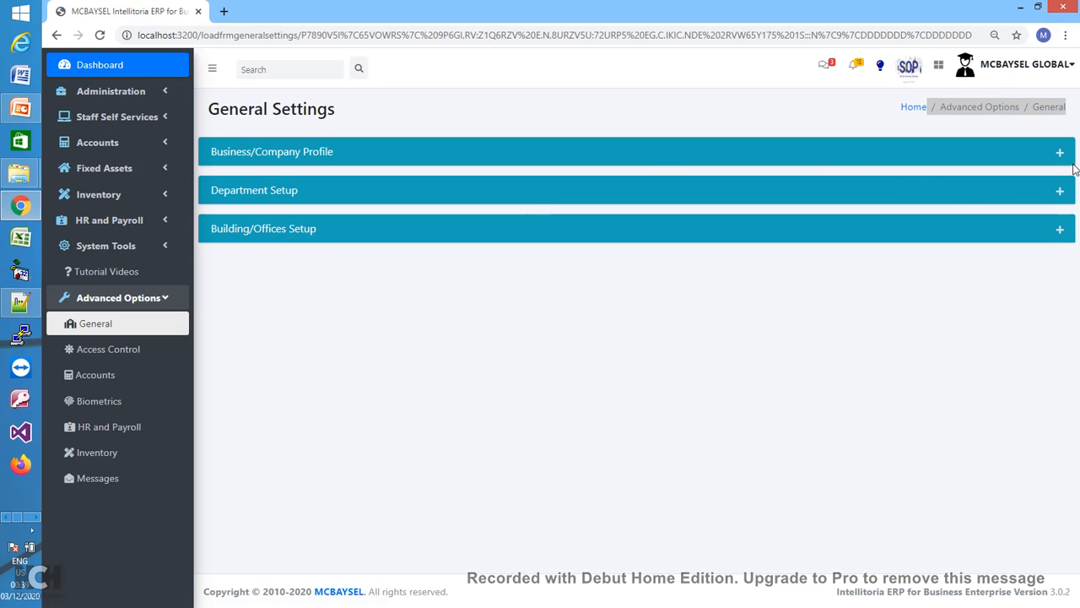
- Reload General Settings, expand Business/Company Profile and edit the ABC Oil and Gases Ltd profile
left_click(160, 304)
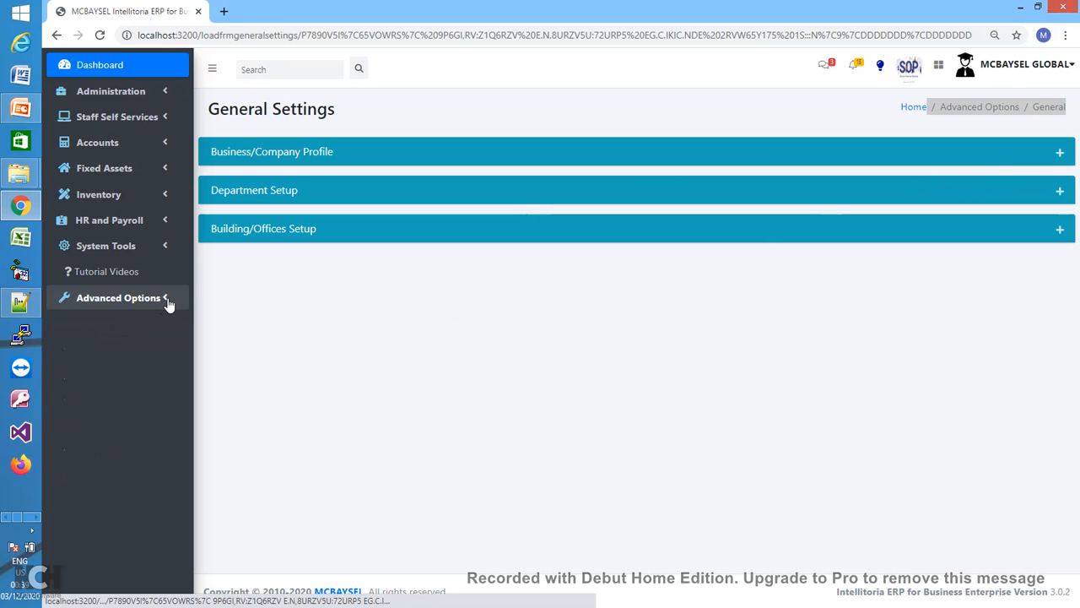
left_click(164, 304)
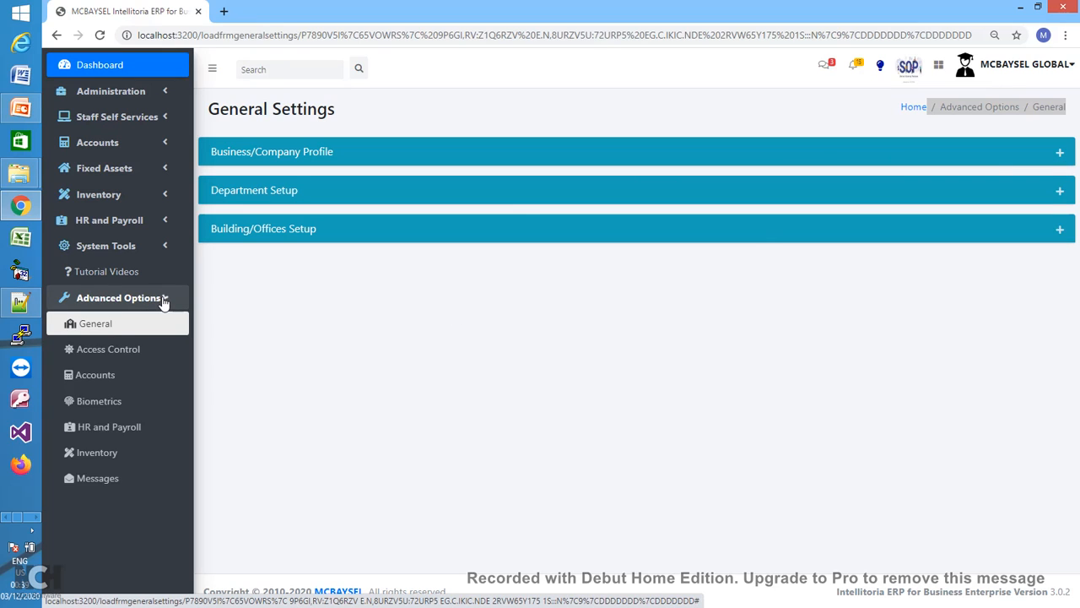
left_click(101, 328)
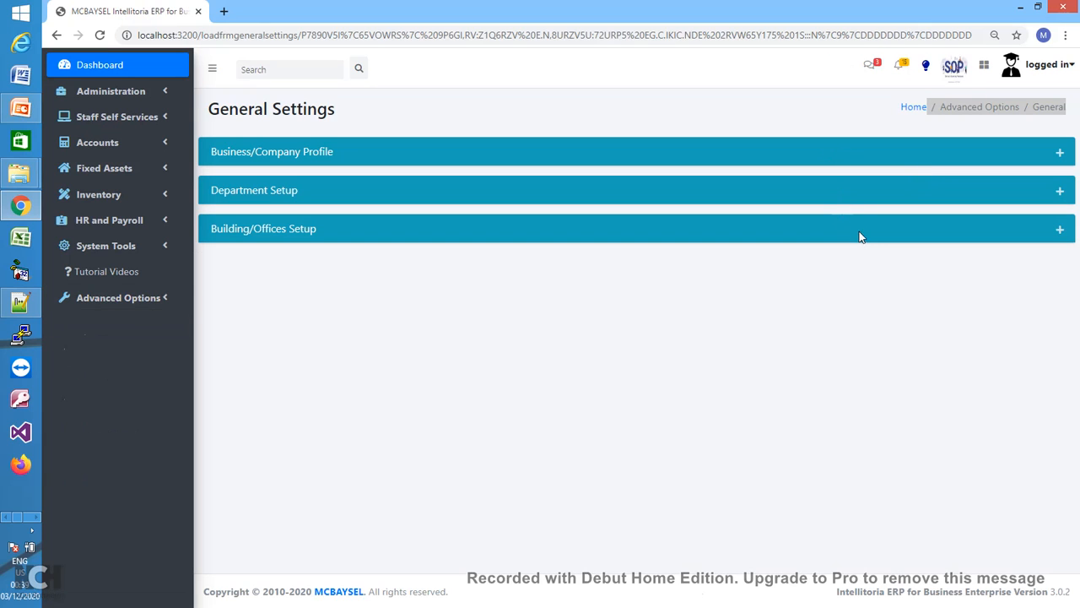
left_click(1060, 155)
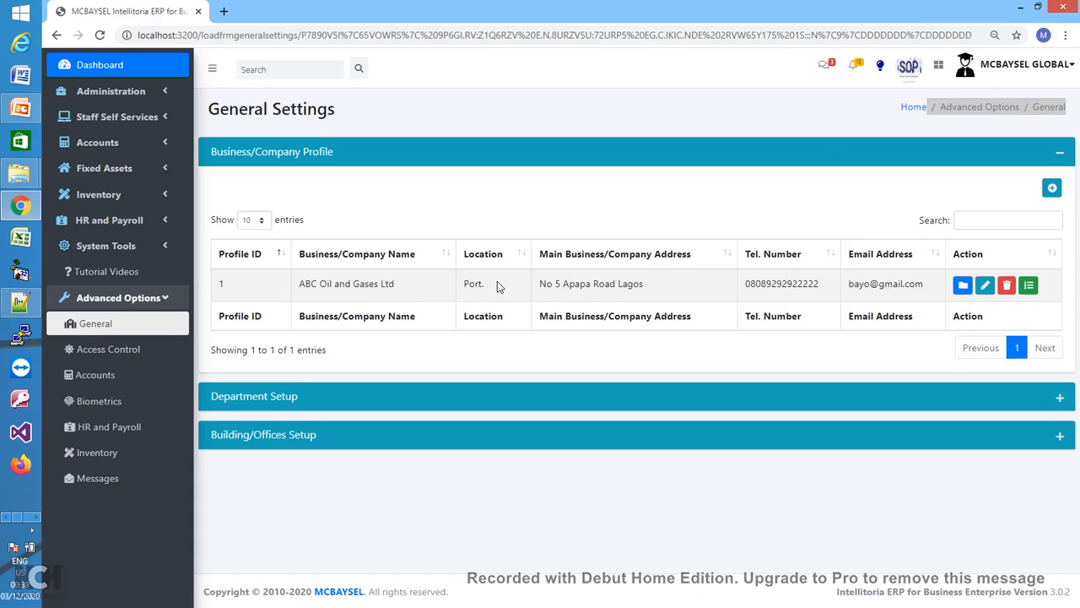
left_click(987, 288)
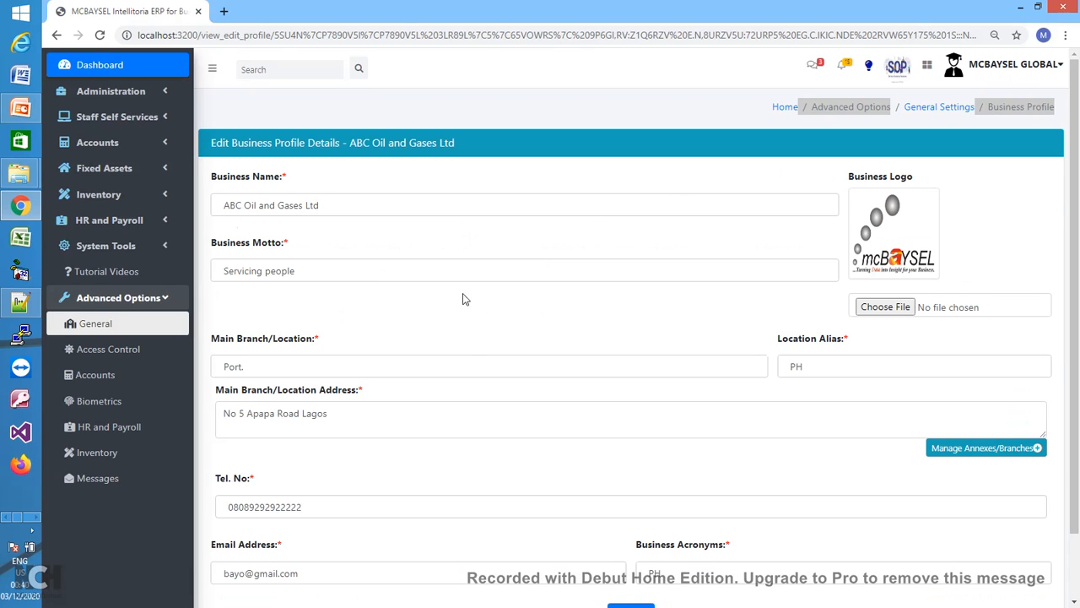
- Go to Manage Annexes/Branches and start a new location/site entry
left_click(1011, 451)
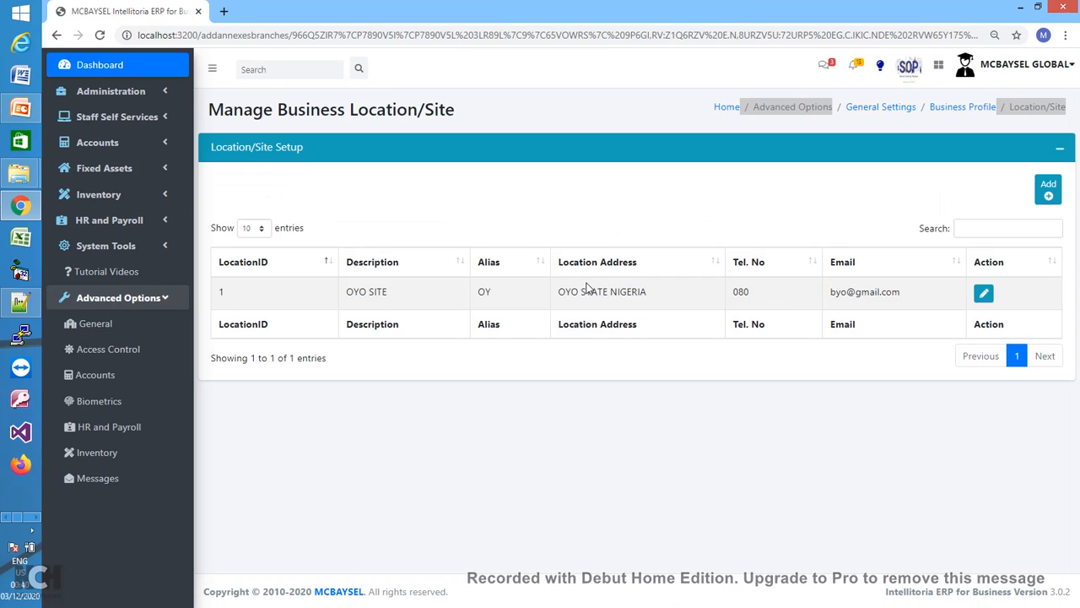
left_click(1049, 194)
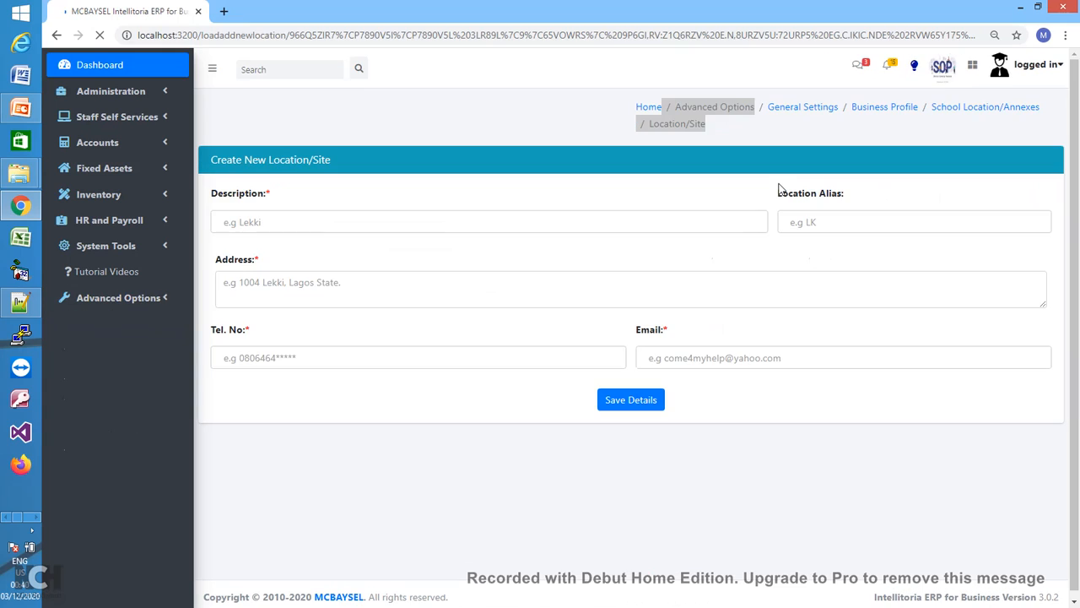
- Enter location description LAGOS SITE, alias LS, and address Lekki Lagos
left_click(555, 217)
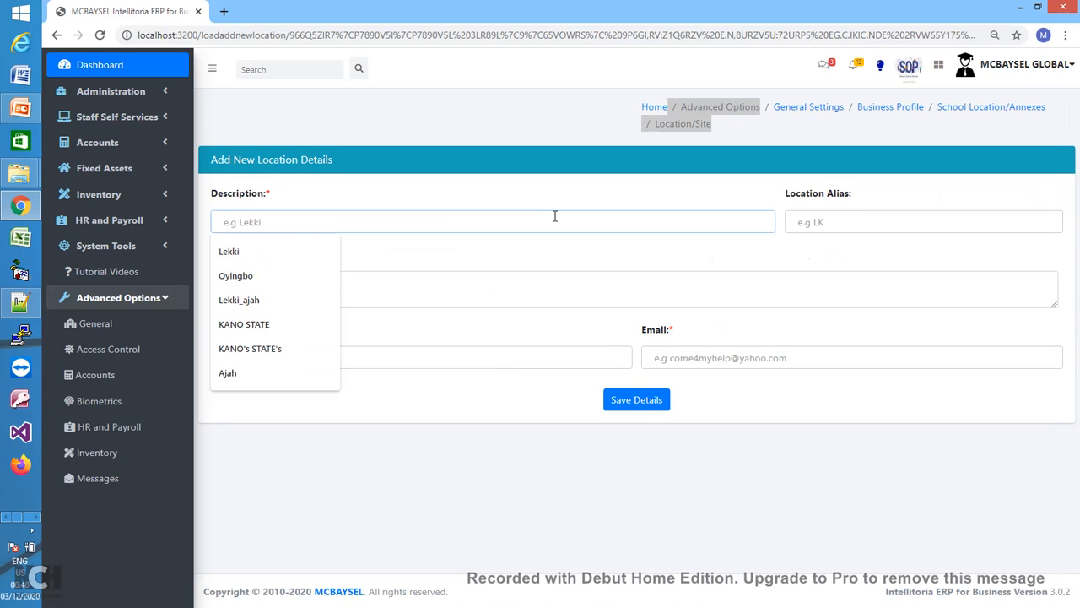
type("L")
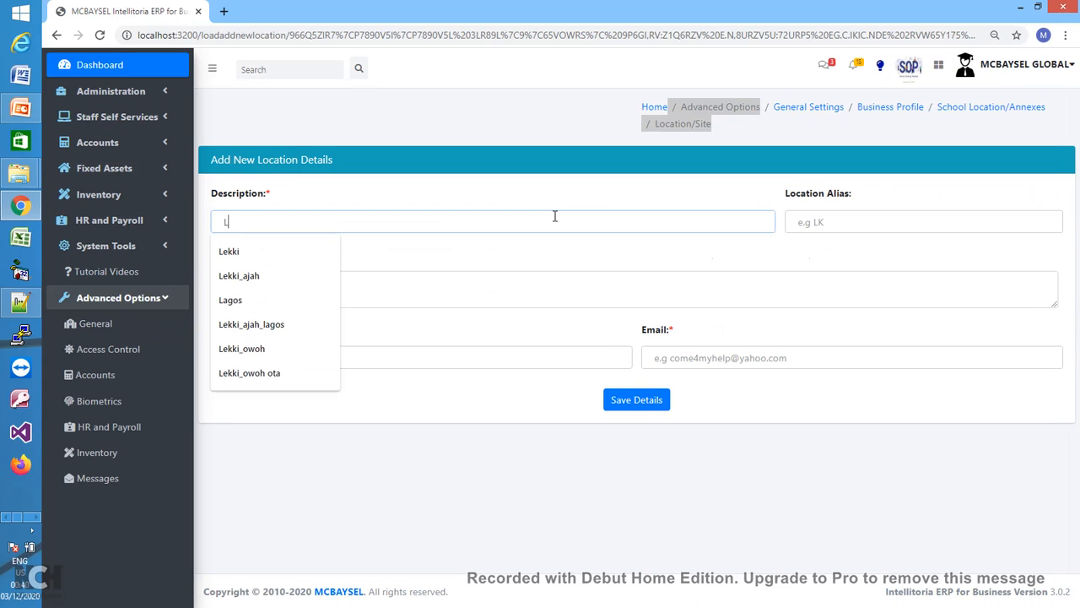
type("AGOS SITE")
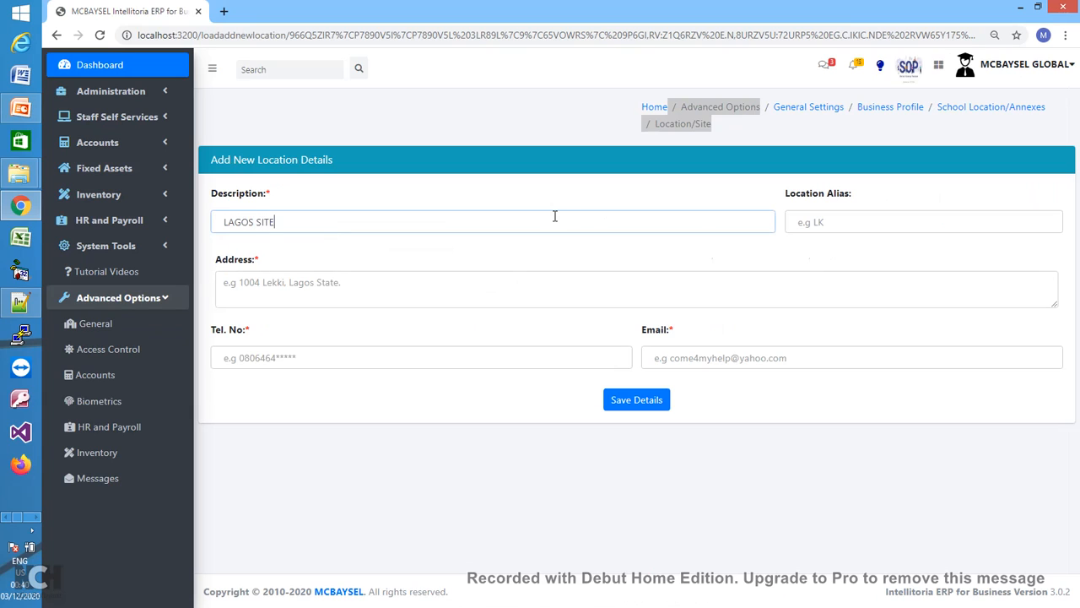
left_click(846, 225)
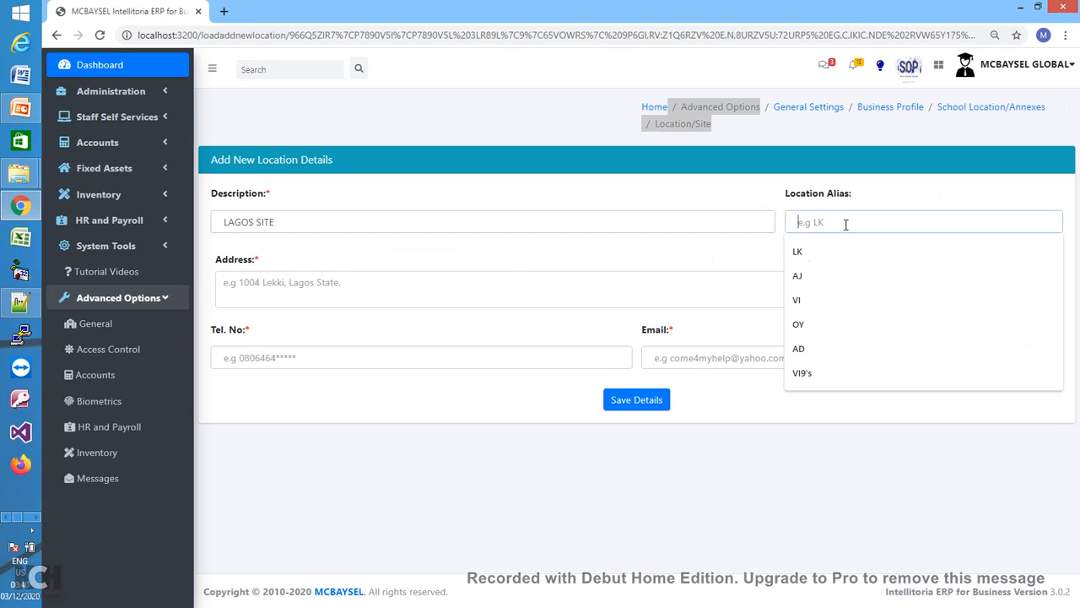
type("L")
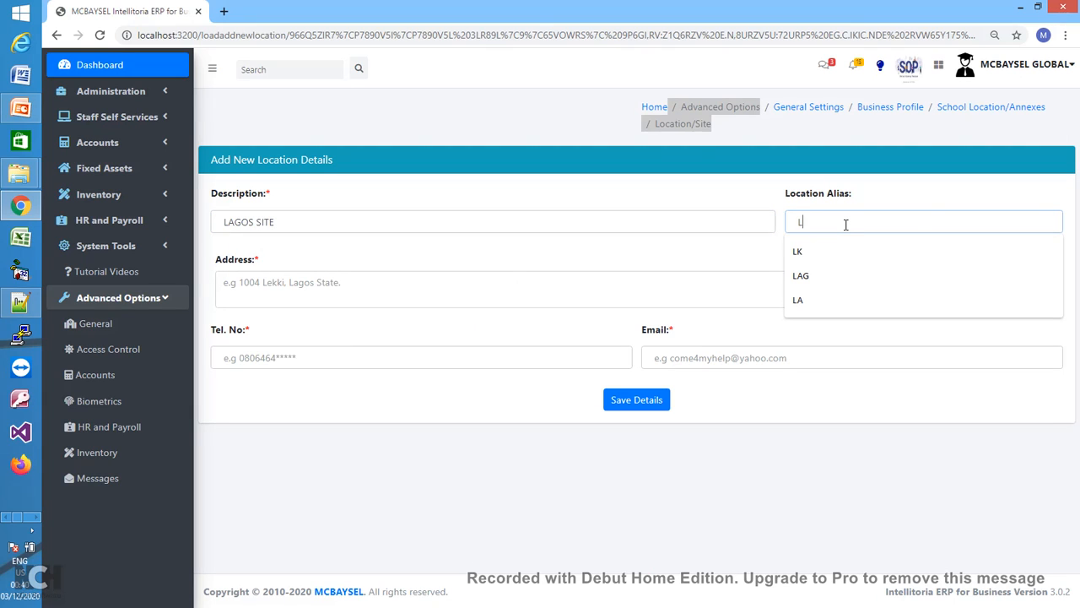
type("S")
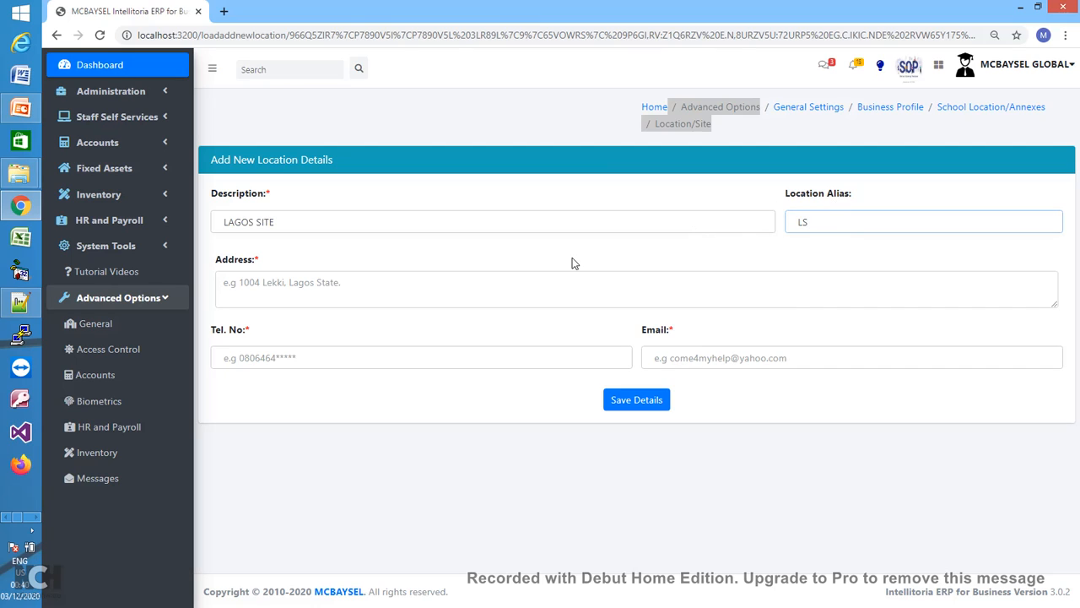
left_click(464, 296)
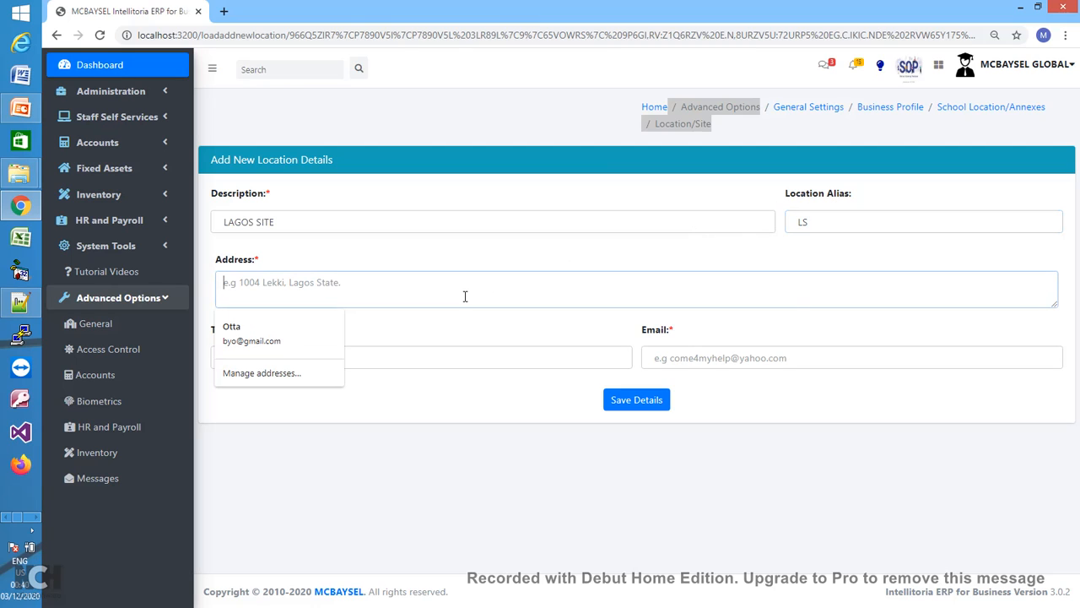
type("Lekki")
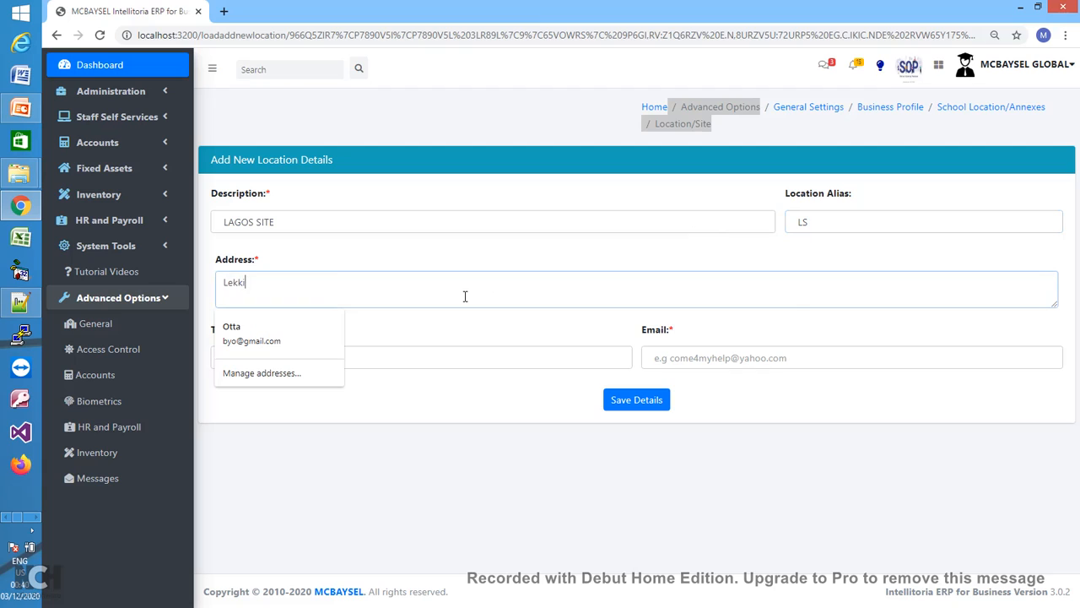
type(" Lagos")
left_click(391, 297)
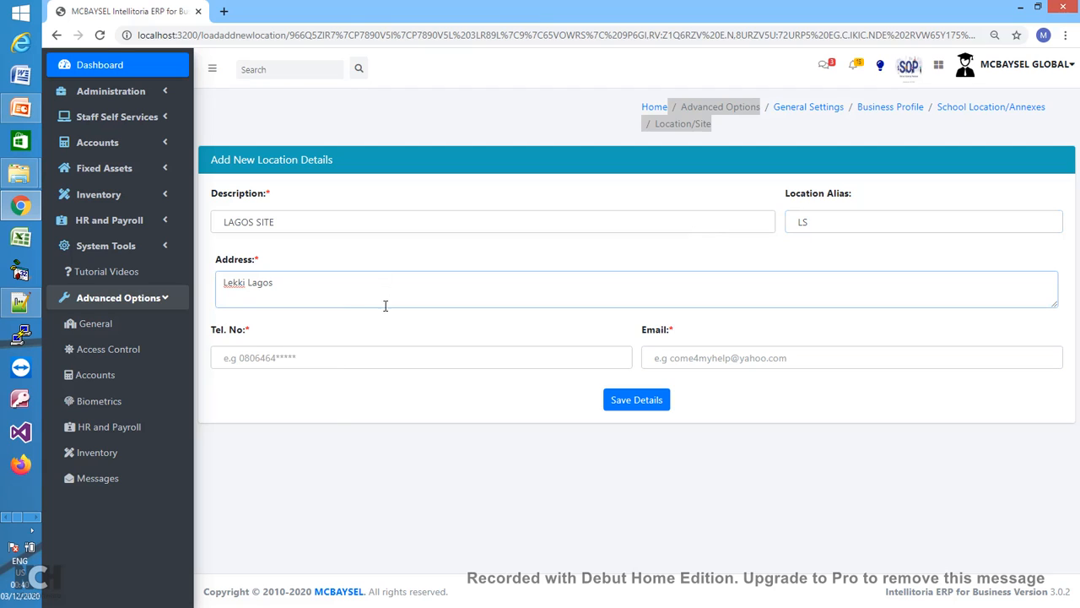
- Add the site's phone number and corrected e-mail address, then save LAGOS SITE
left_click(364, 354)
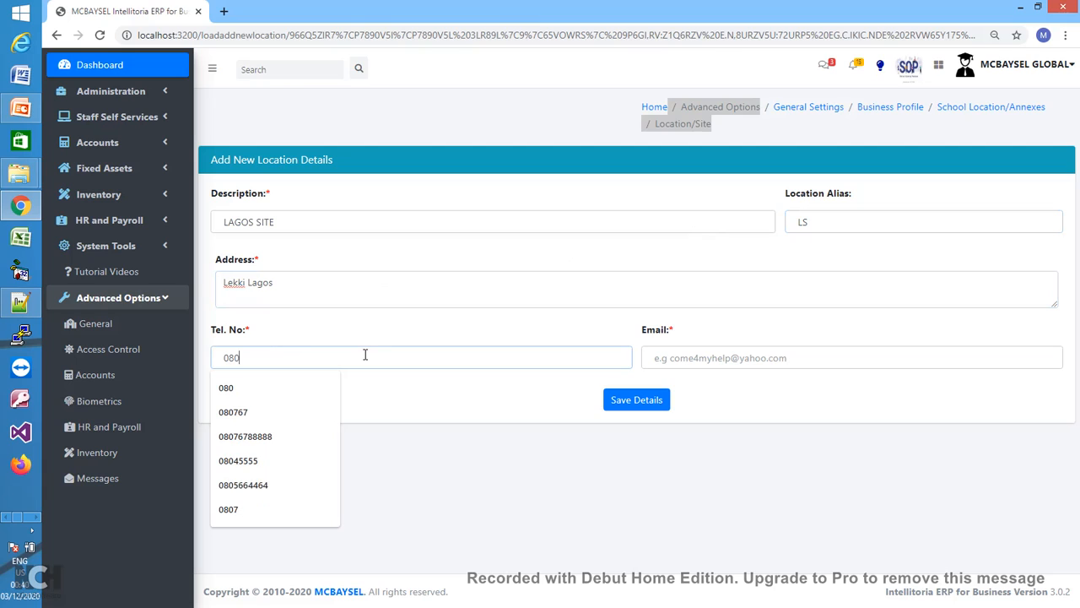
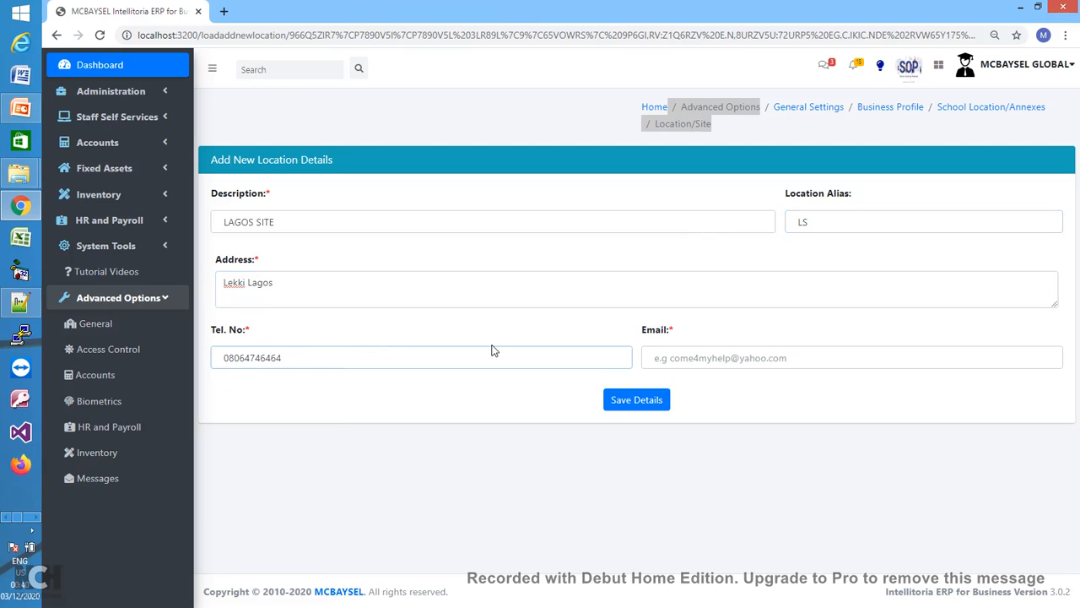
left_click(676, 363)
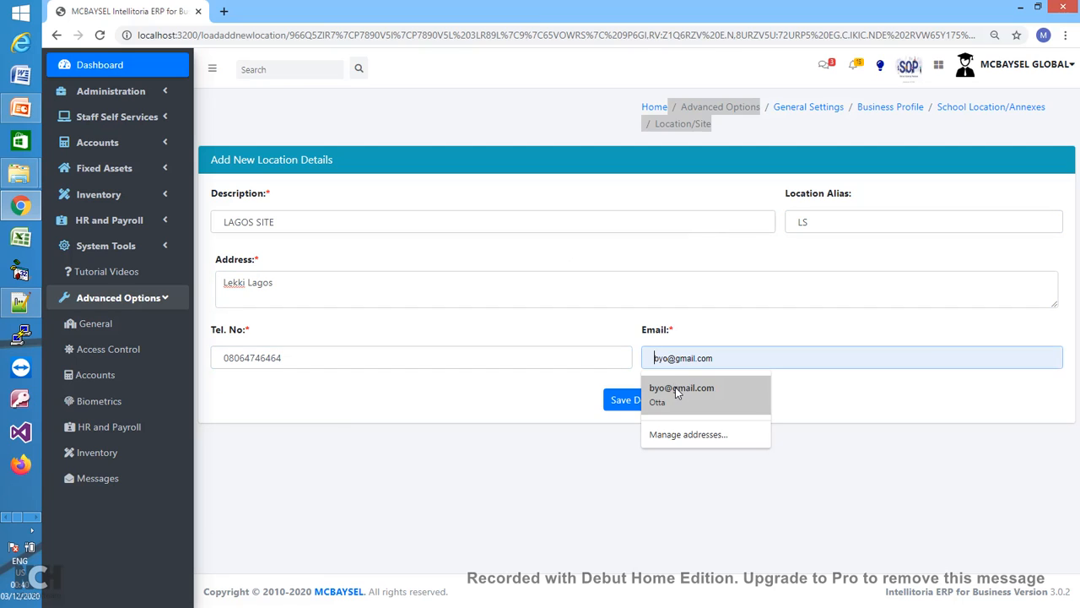
left_click(675, 386)
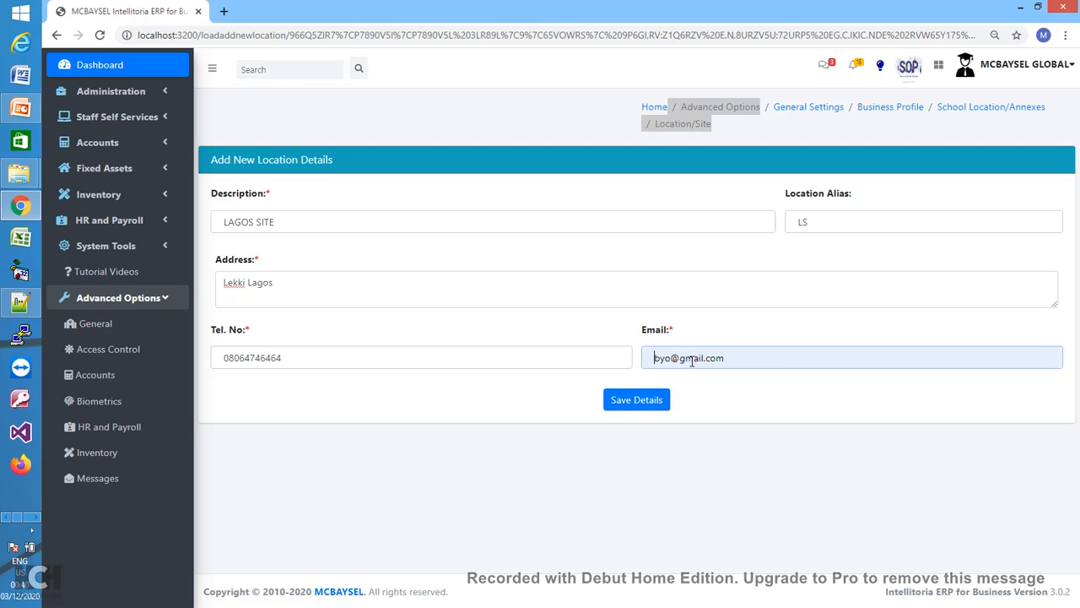
type("lekki")
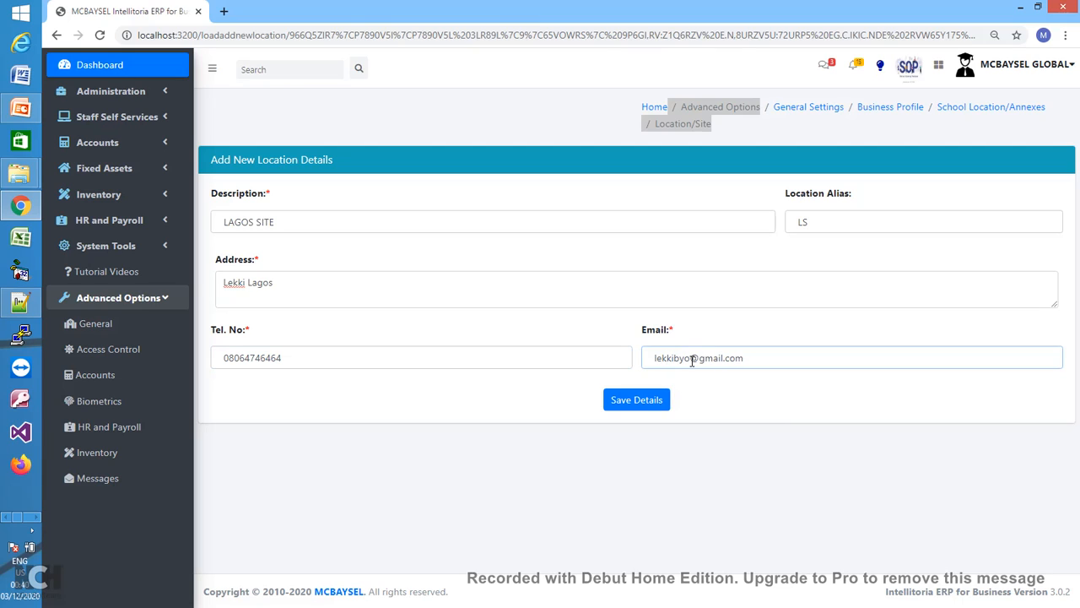
key("Delete")
key("Delete")
key("Delete")
left_click(648, 402)
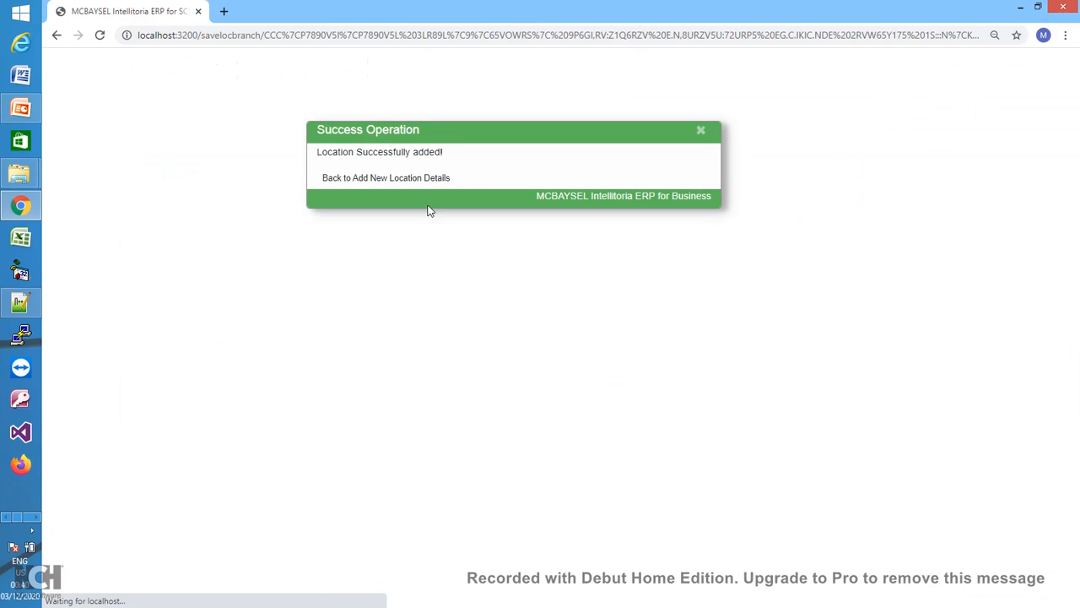
- Return to the location list and start another new location entry
left_click(369, 178)
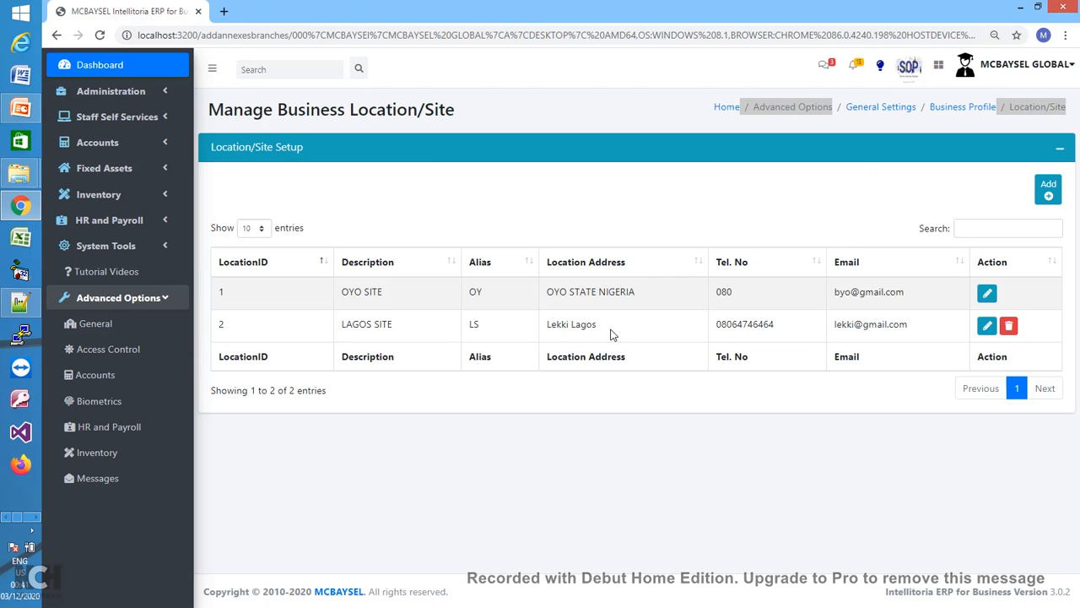
left_click(1046, 192)
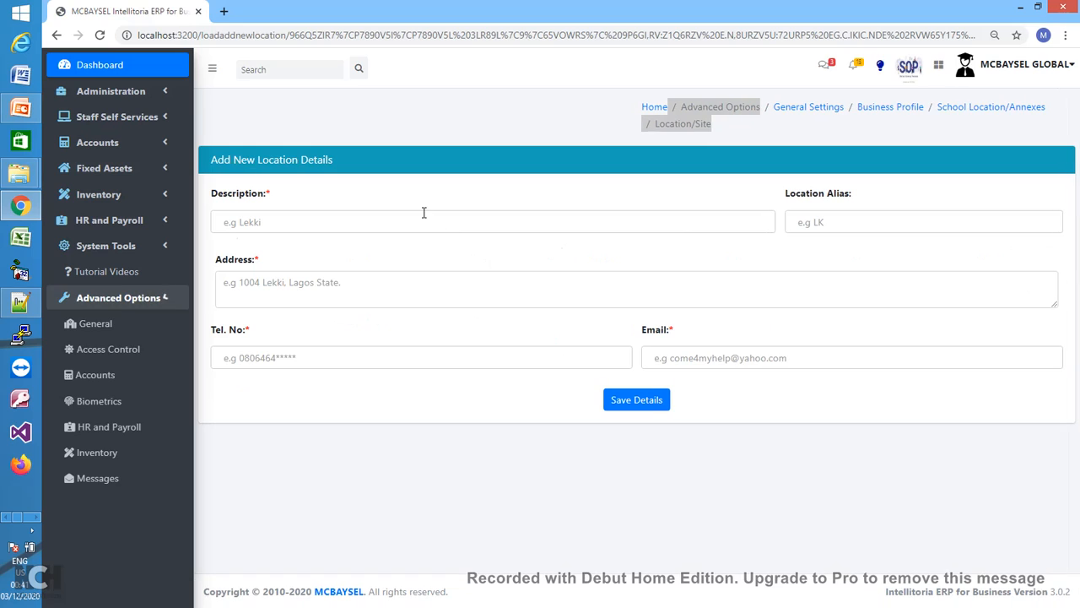
- Enter location PORT HARCOURT with alias PH and address 'Port Harcourt Road, Rivers'
left_click(423, 214)
type("P")
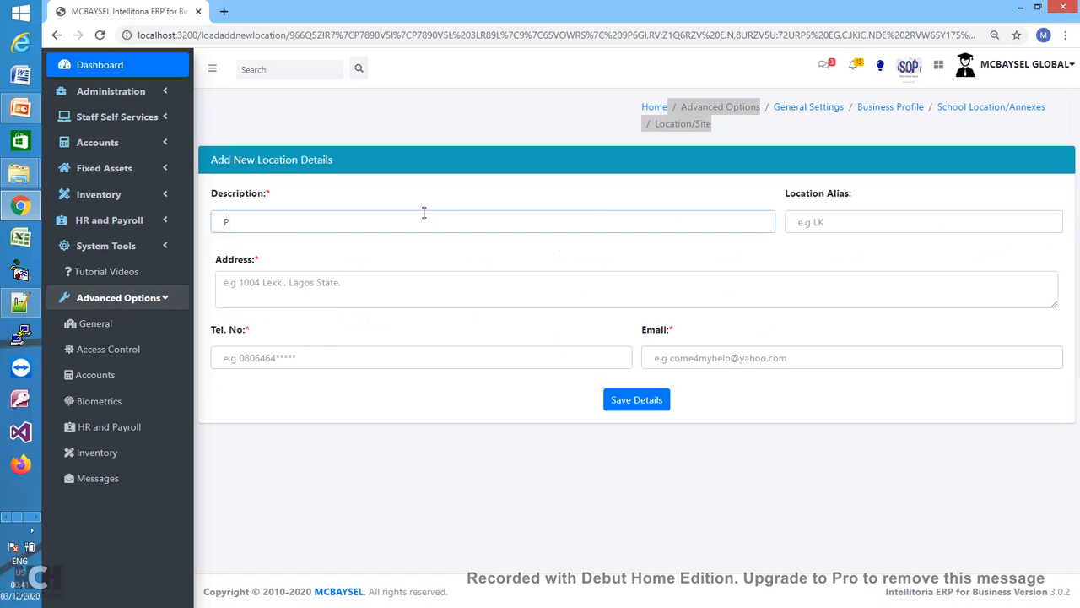
type("ORT HARCOURT")
left_click(833, 229)
type("PH")
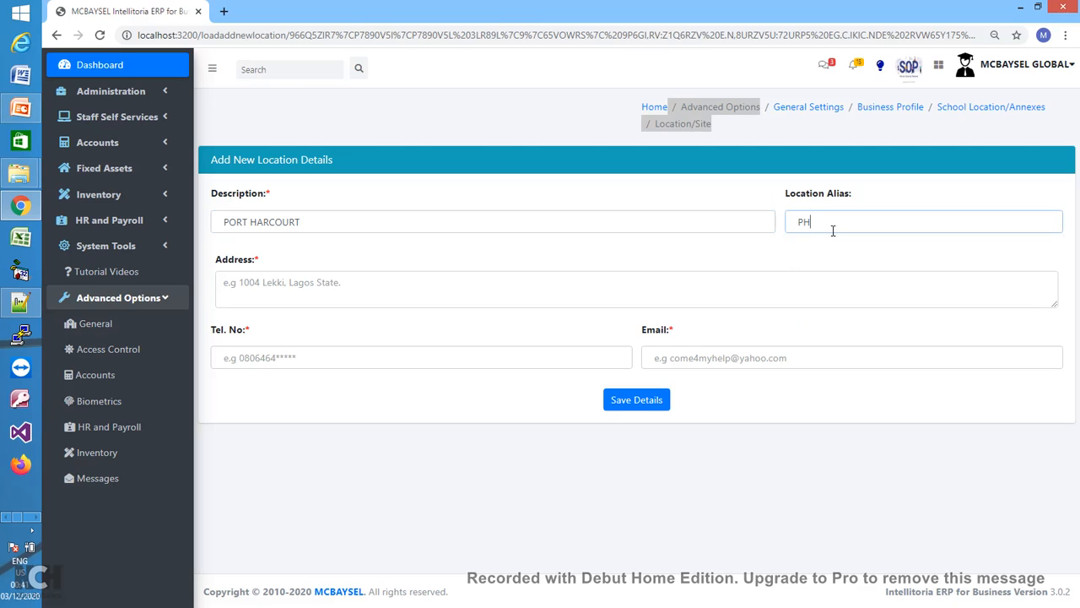
left_click(504, 299)
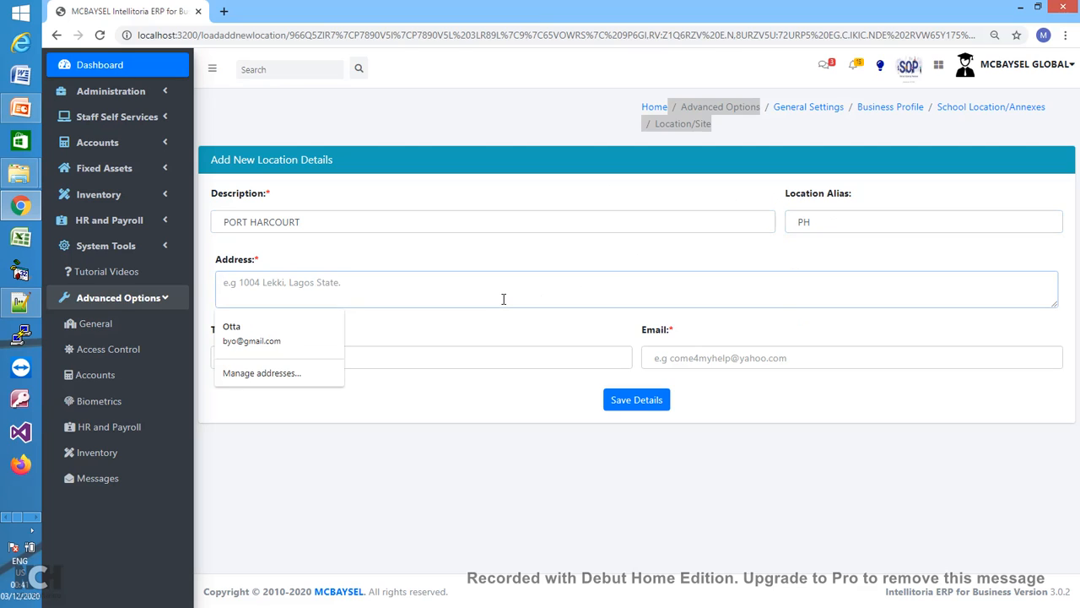
type("Port")
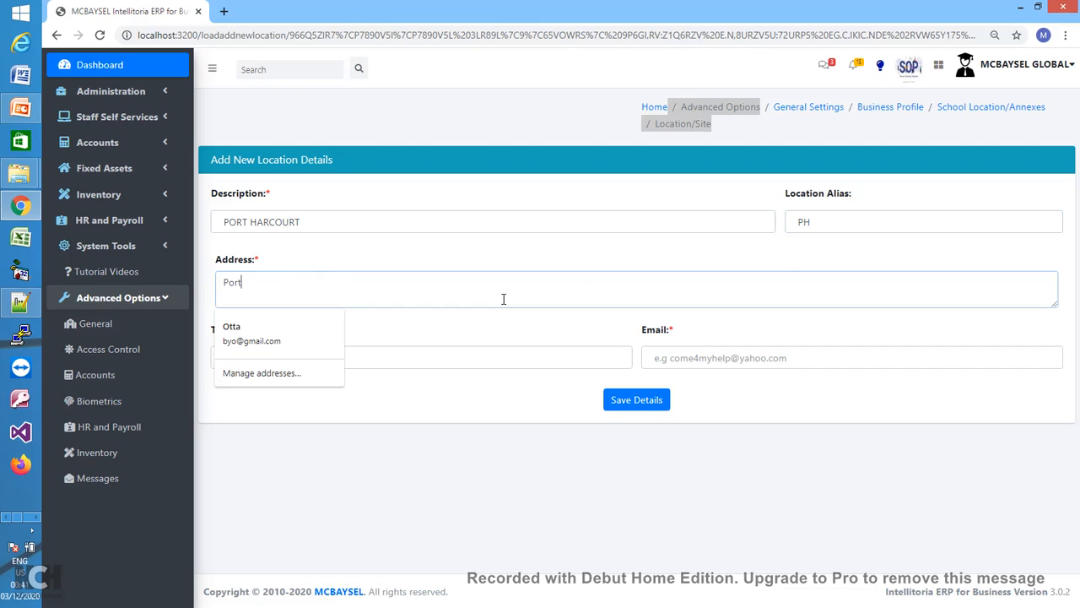
type(" Harcourt Road, Rivers")
left_click(467, 297)
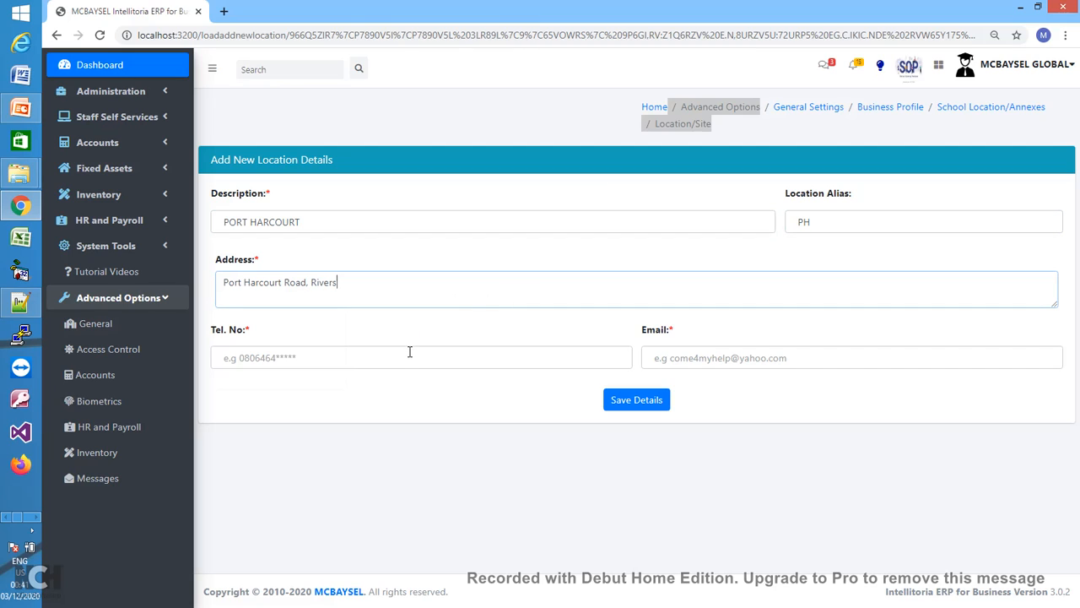
- Add the site's phone number and e-mail, save PORT HARCOURT, and return to the list
left_click(403, 355)
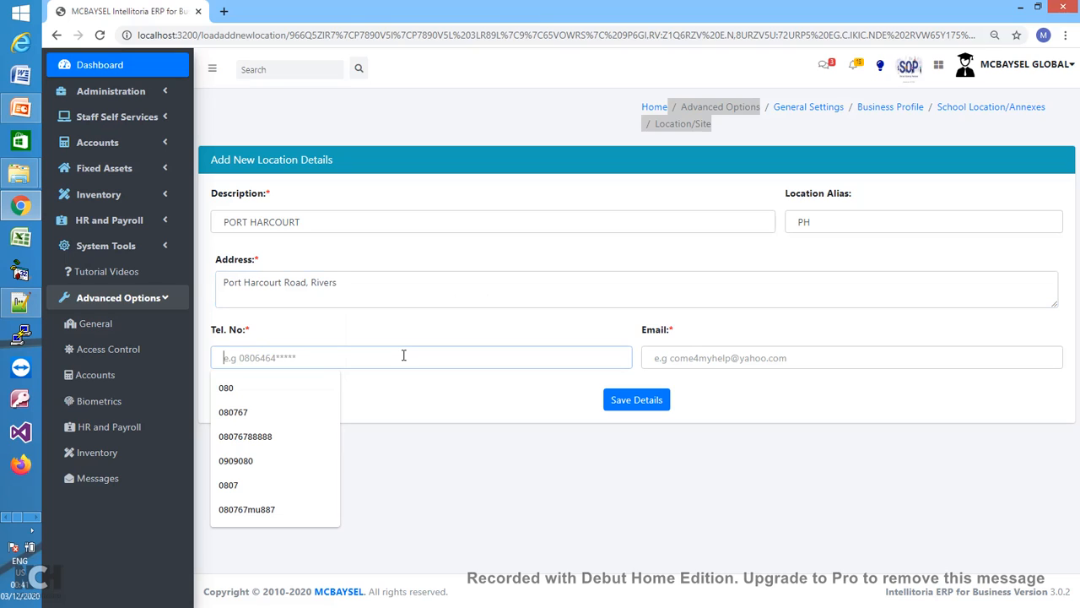
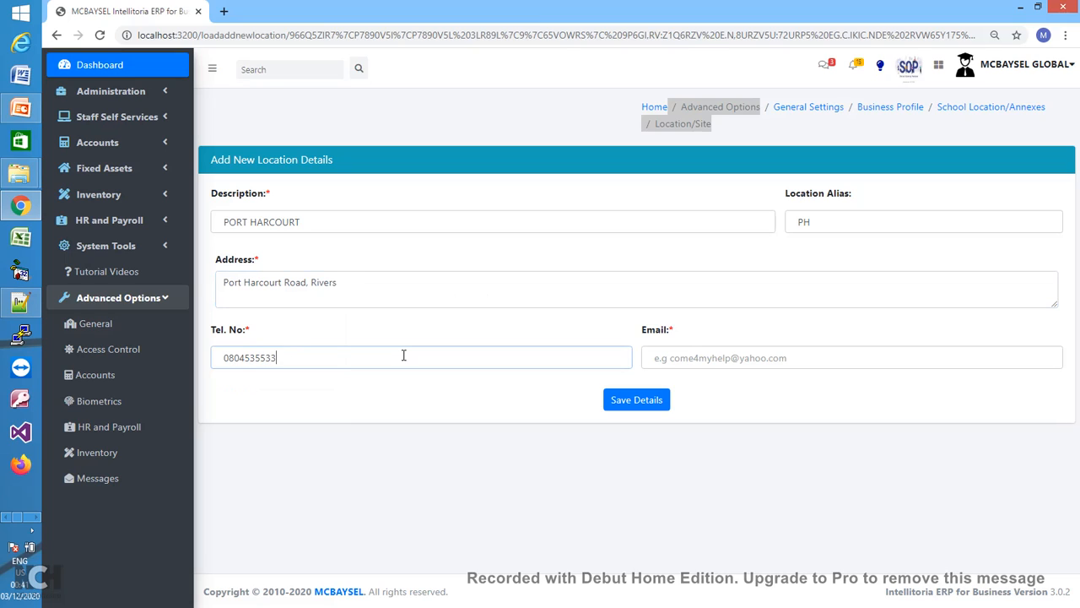
left_click(699, 358)
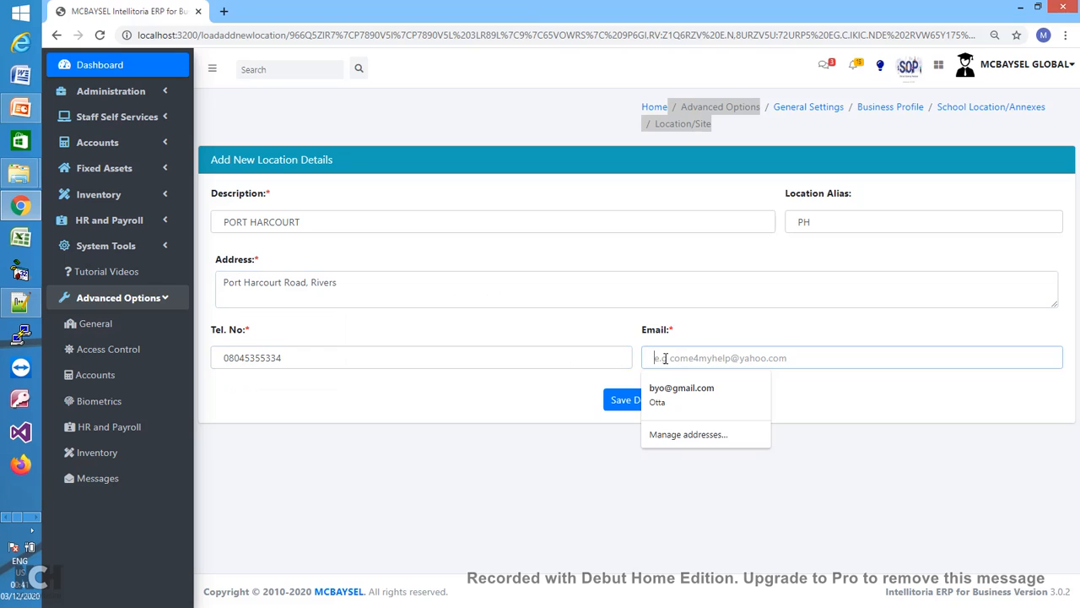
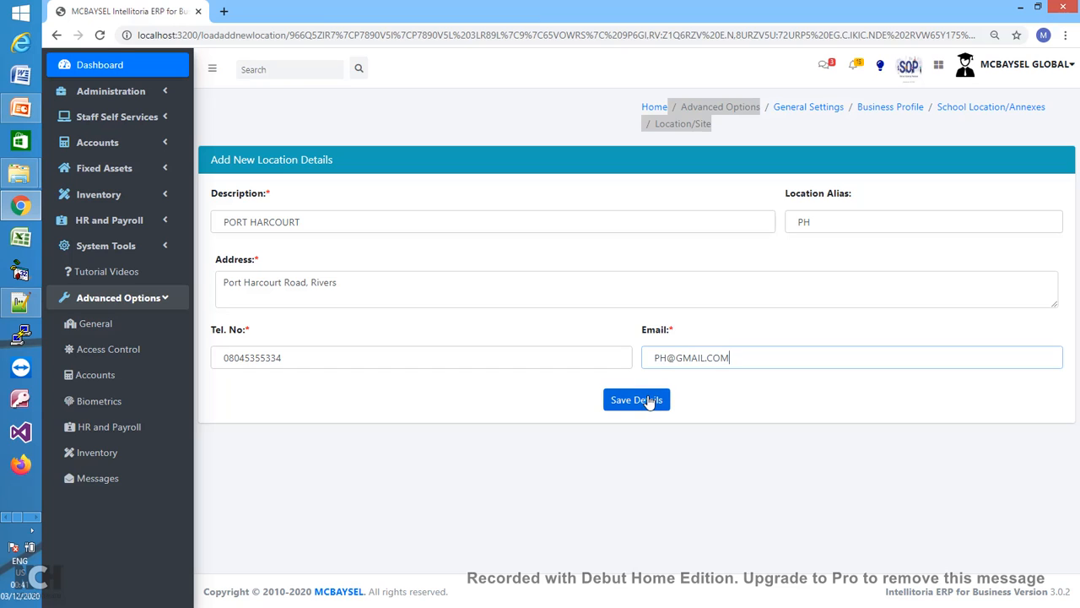
left_click(648, 403)
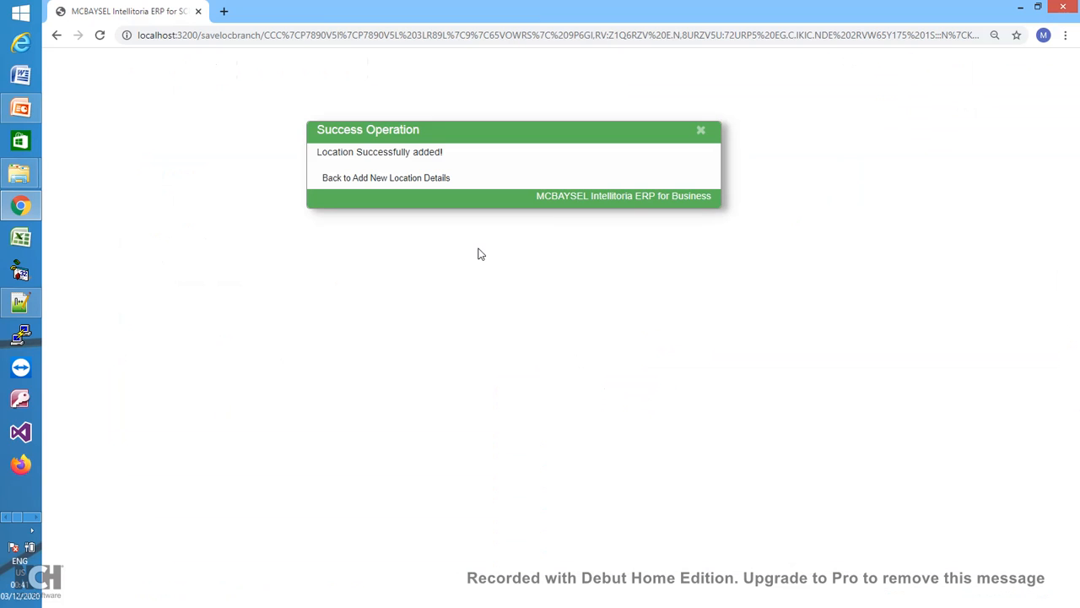
left_click(411, 189)
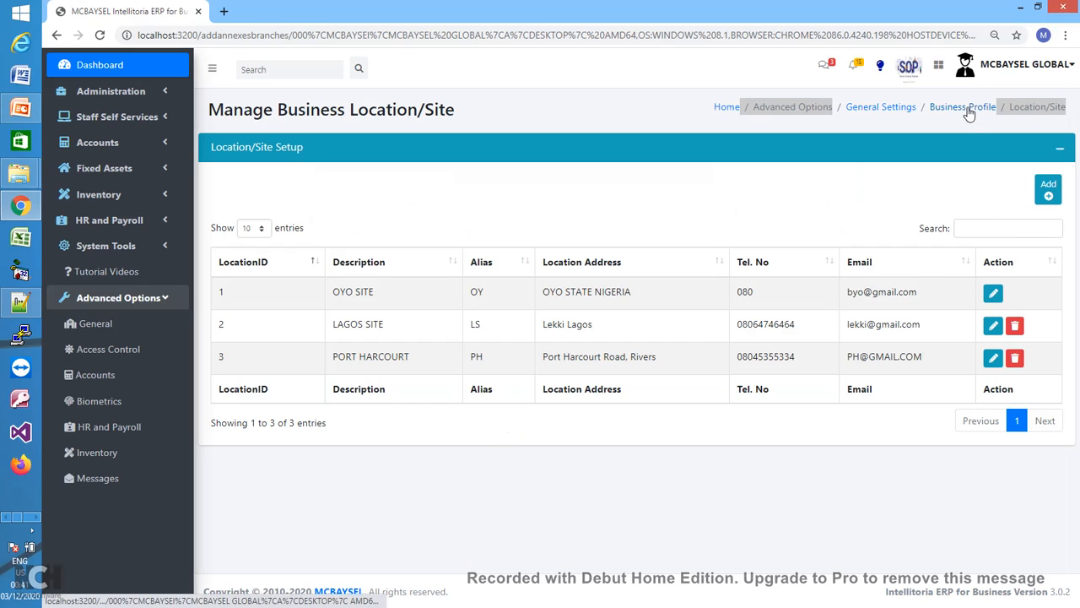
- Expand Department Setup, check the new-department Location choices, then return to General Settings
left_click(903, 112)
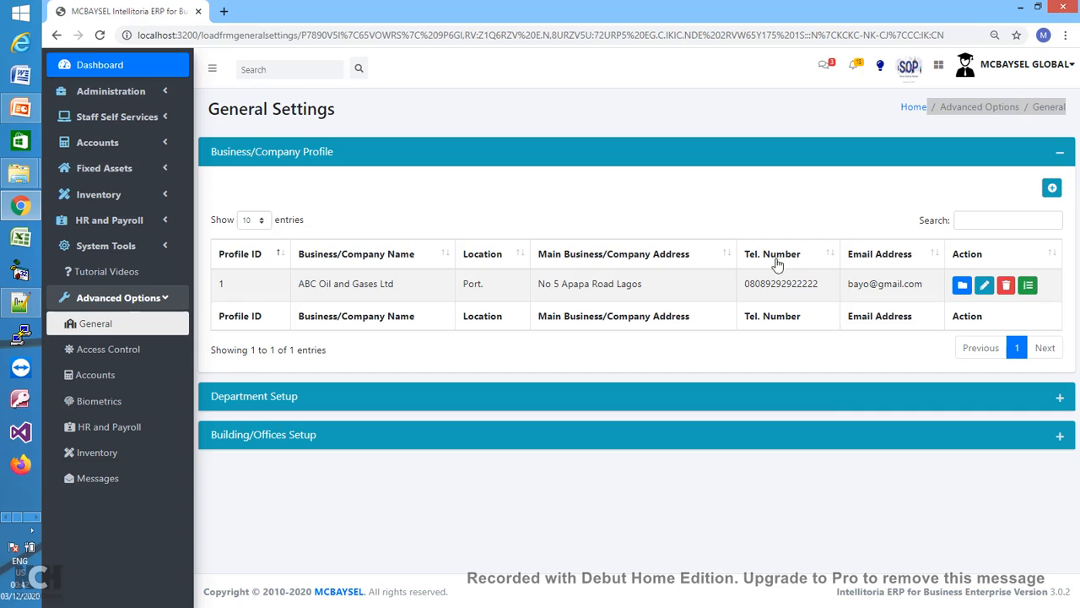
left_click(1060, 399)
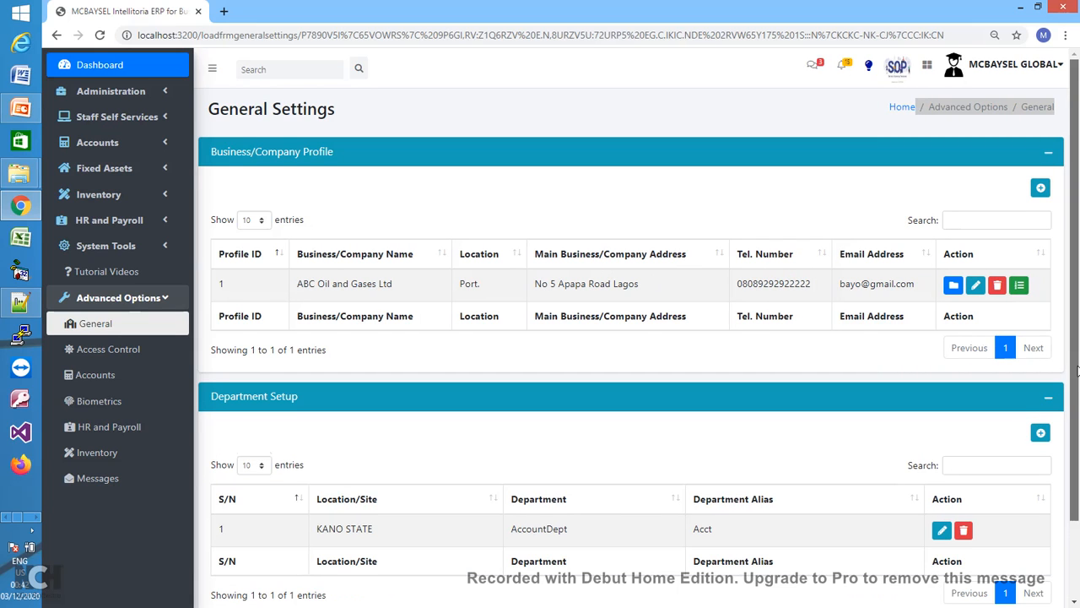
scroll(1079, 435, "down", 1)
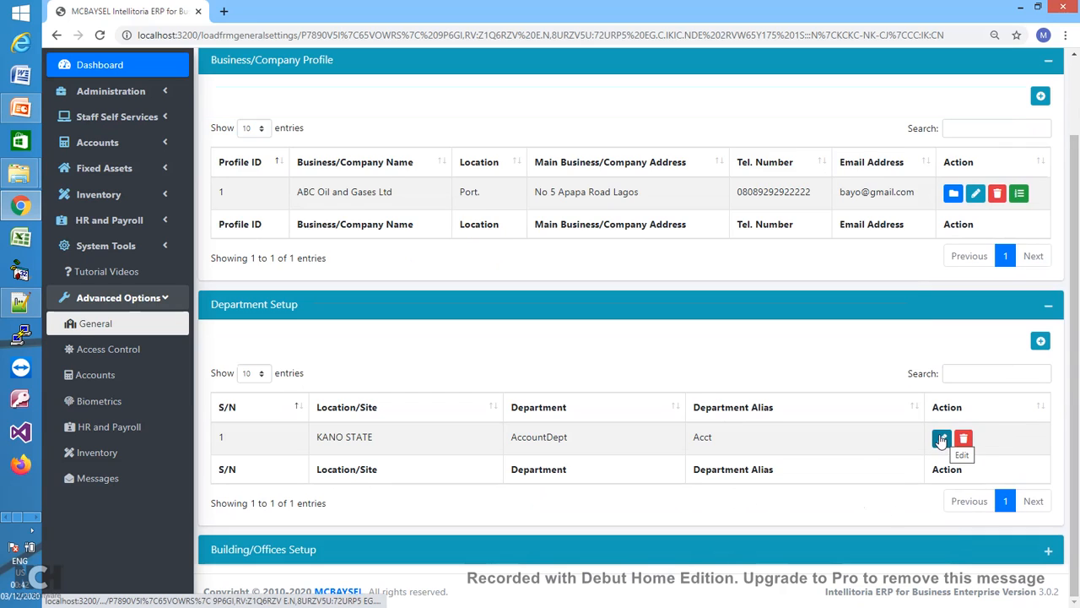
left_click(1041, 342)
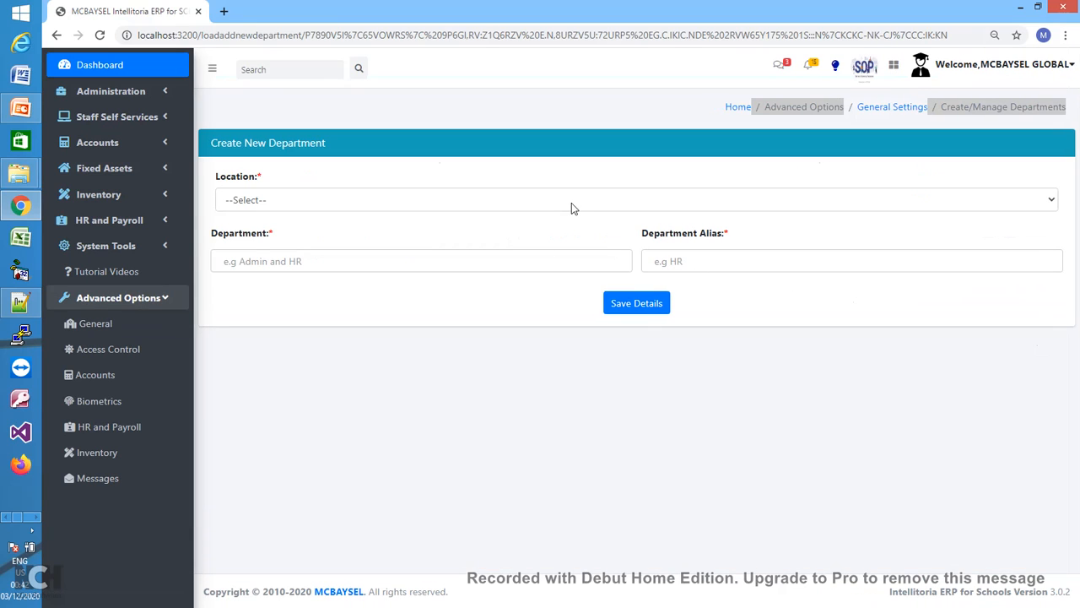
left_click(662, 206)
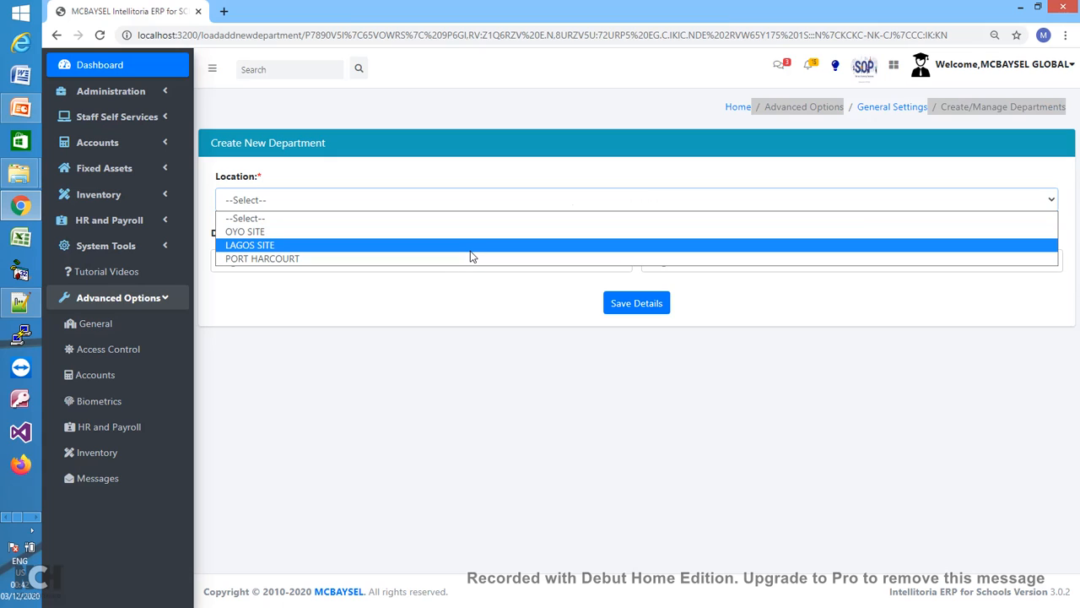
left_click(477, 313)
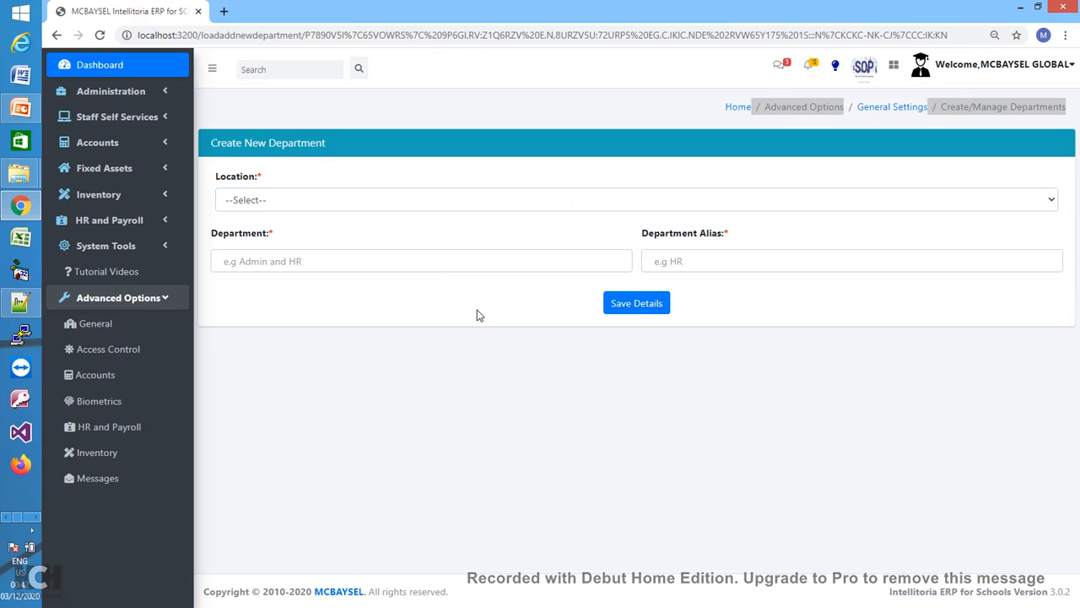
left_click(898, 115)
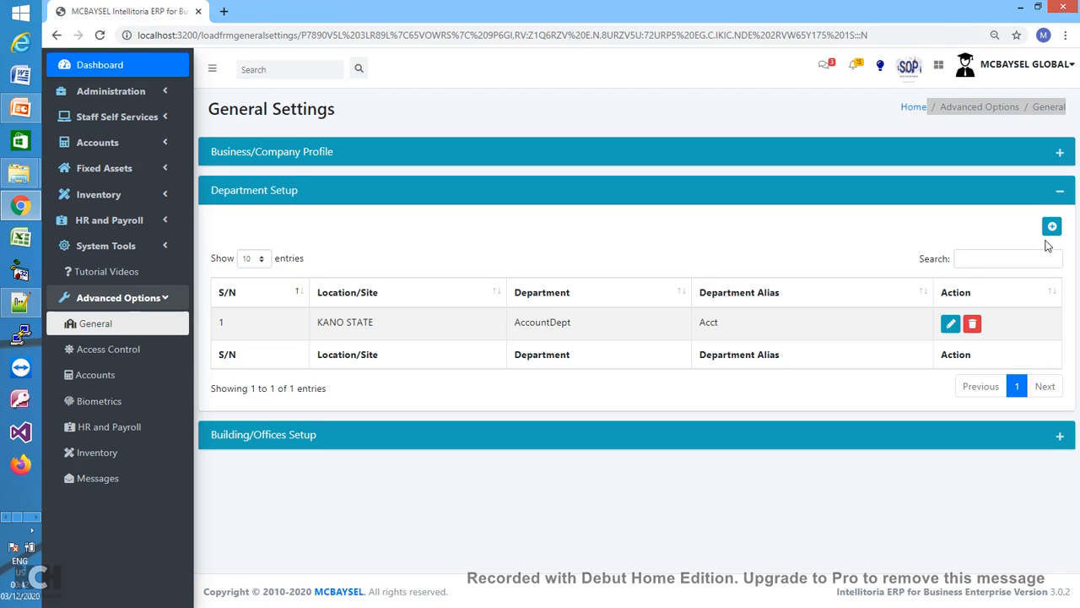
left_click(1060, 193)
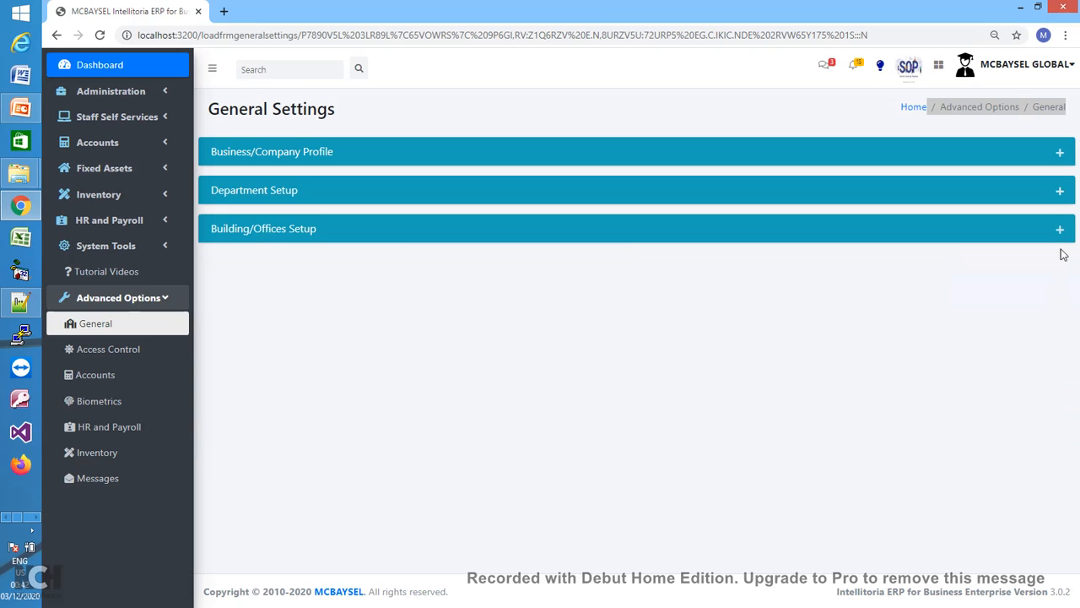
left_click(1060, 231)
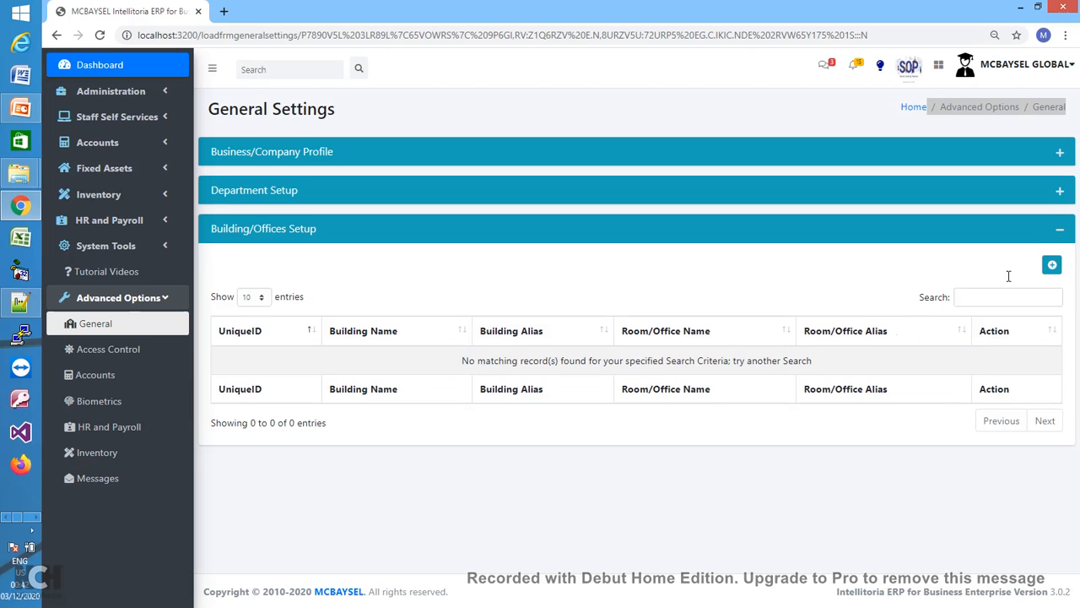
left_click(1052, 265)
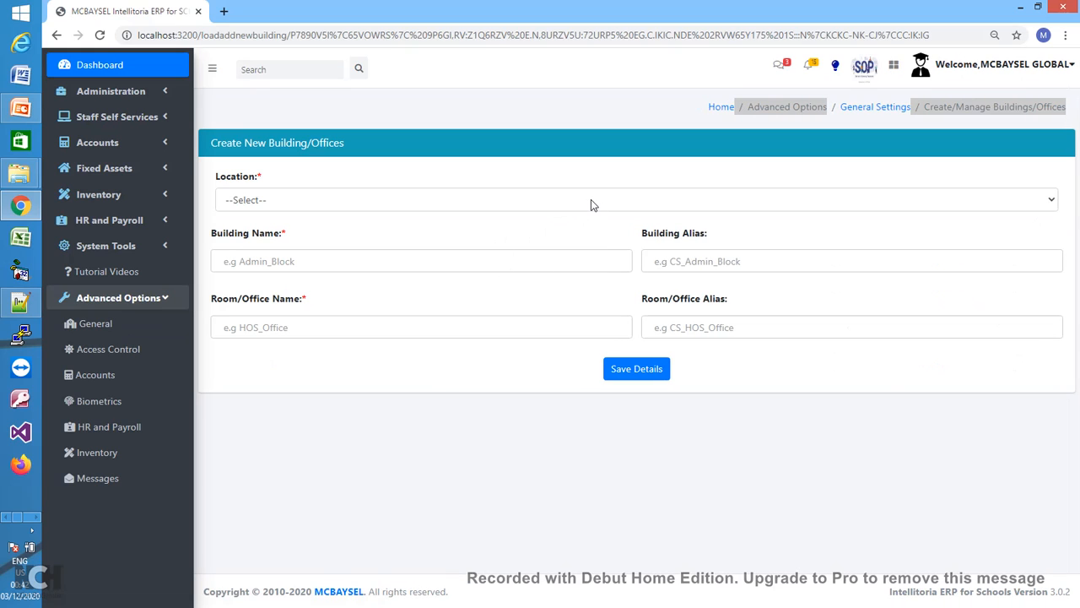
left_click(591, 200)
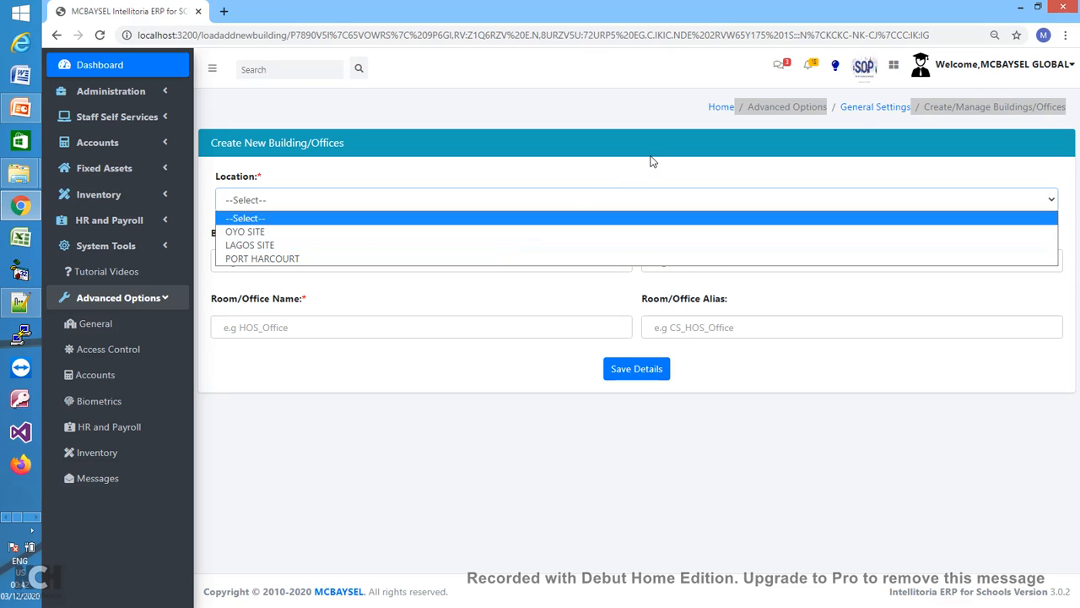
left_click(858, 117)
left_click(871, 116)
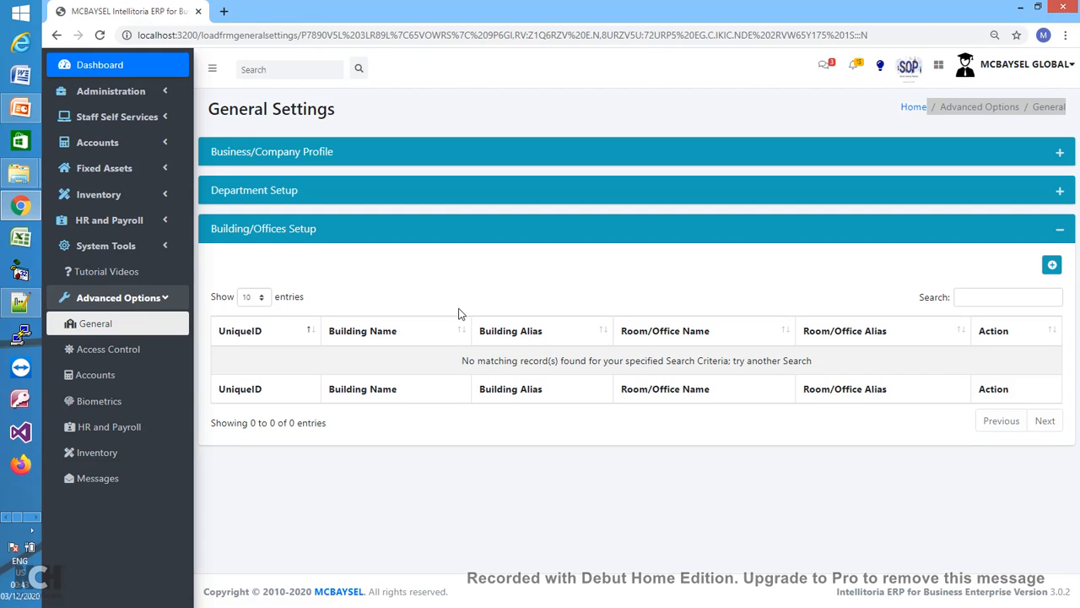
left_click(1057, 235)
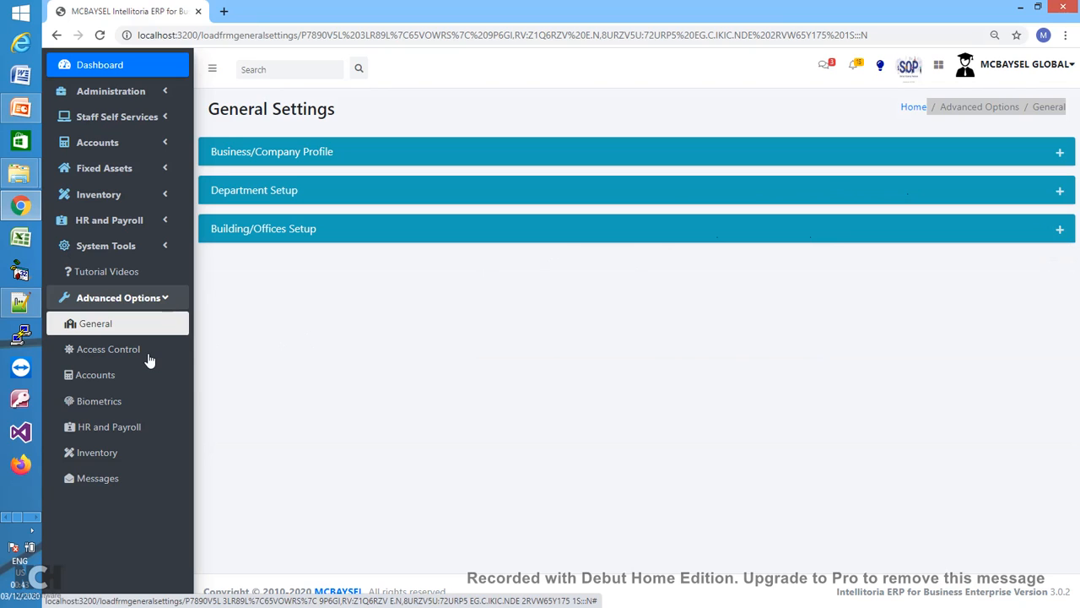
- In Accounts Settings, start a new GL account with ID GL_SITE1_002 and title PROJECT 2
left_click(107, 386)
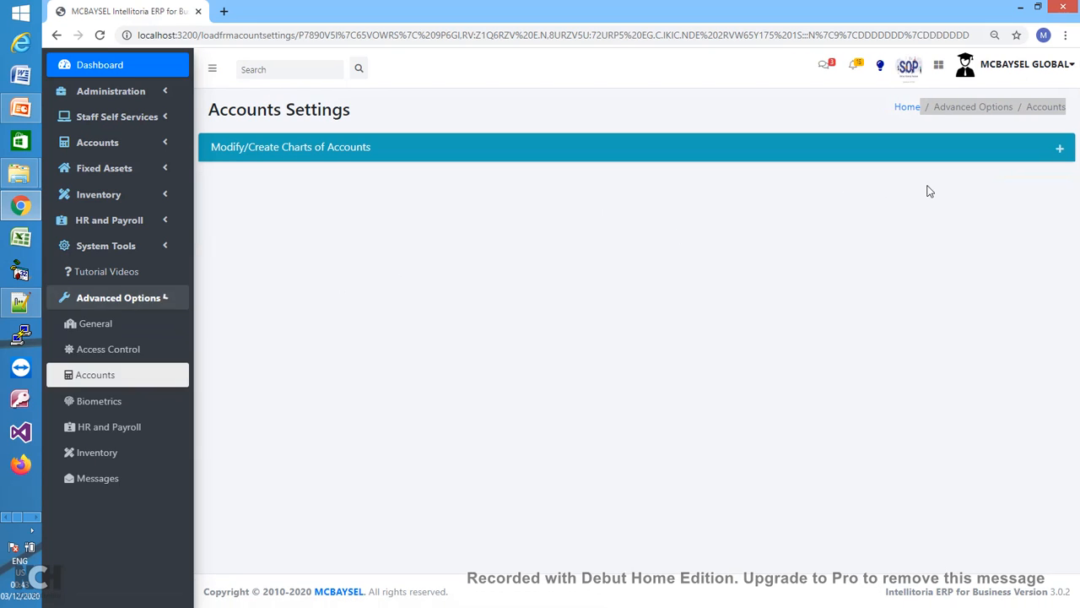
left_click(1061, 151)
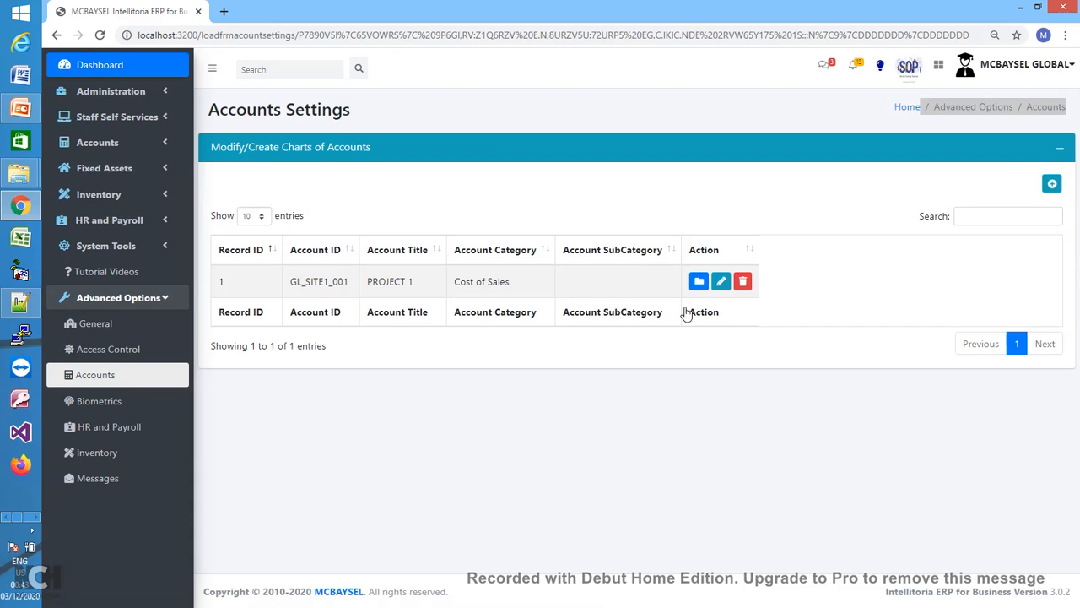
left_click(1052, 185)
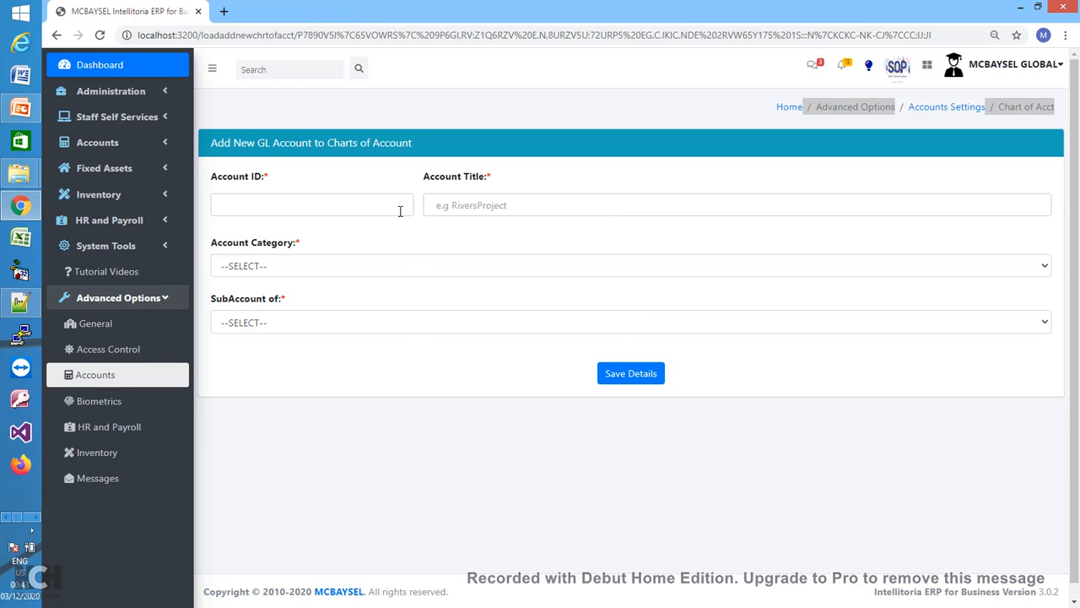
left_click(401, 211)
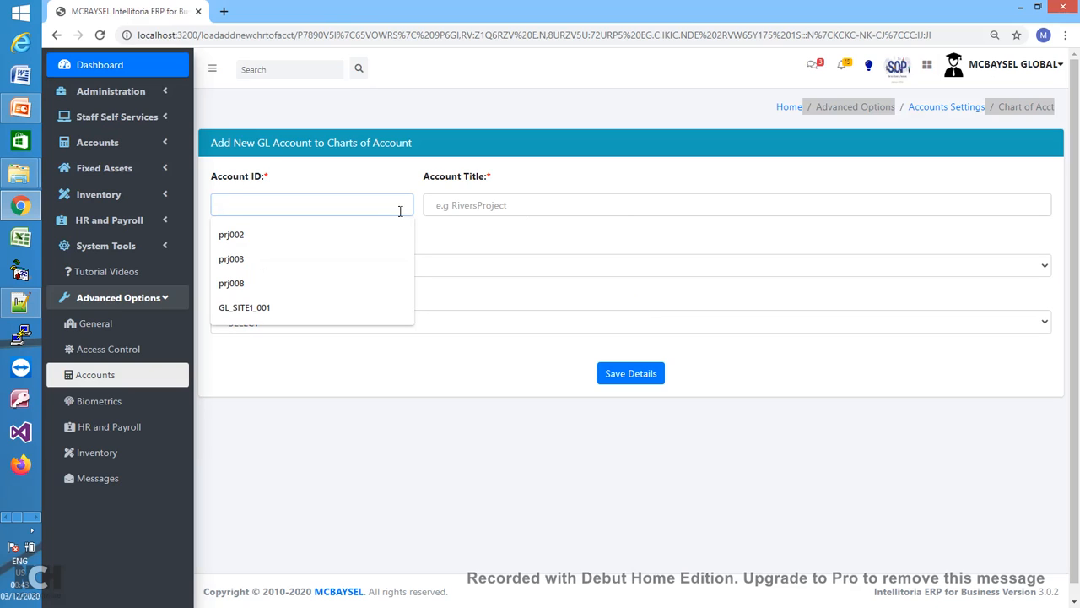
type("GL_SITE")
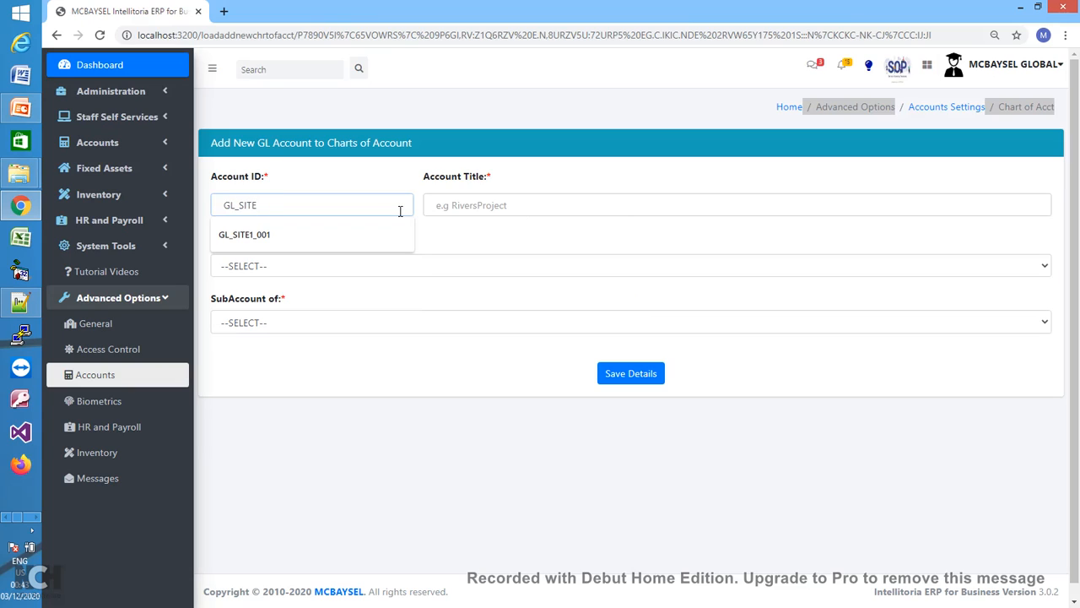
type("1_002")
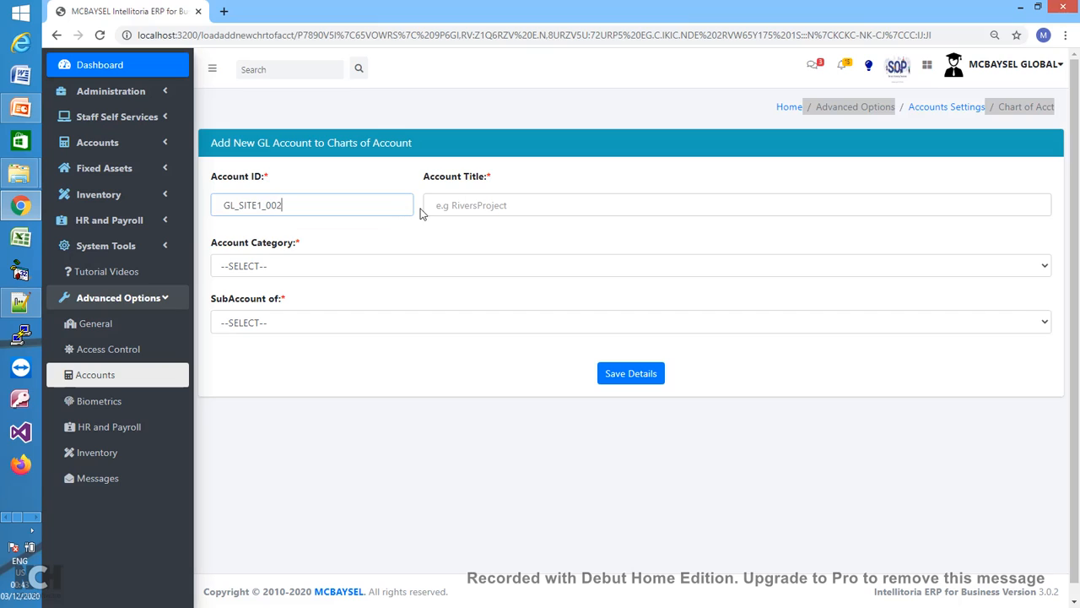
left_click(518, 204)
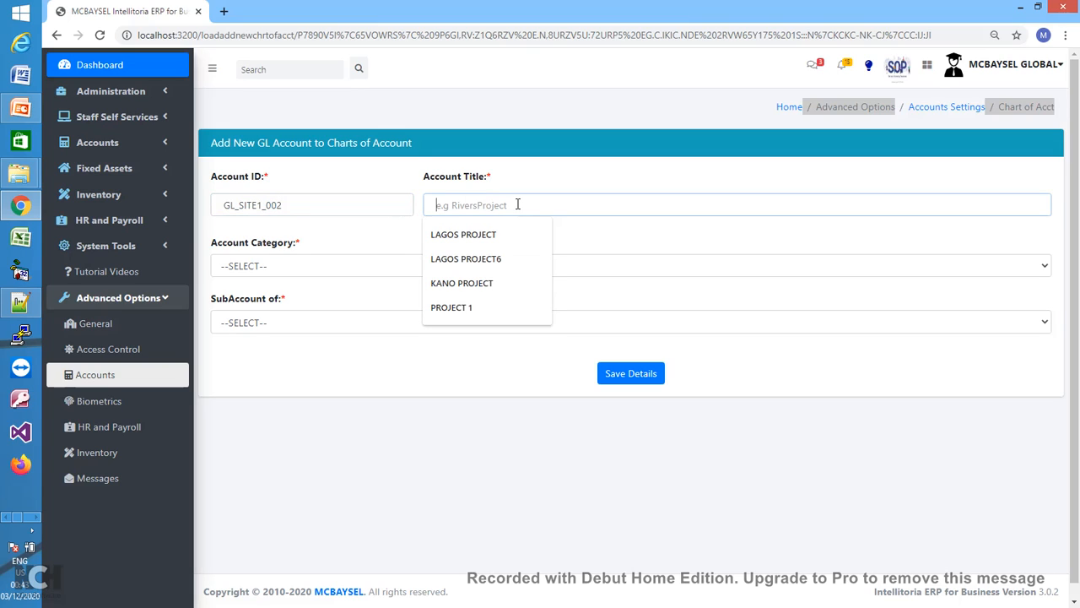
type("PROJECT")
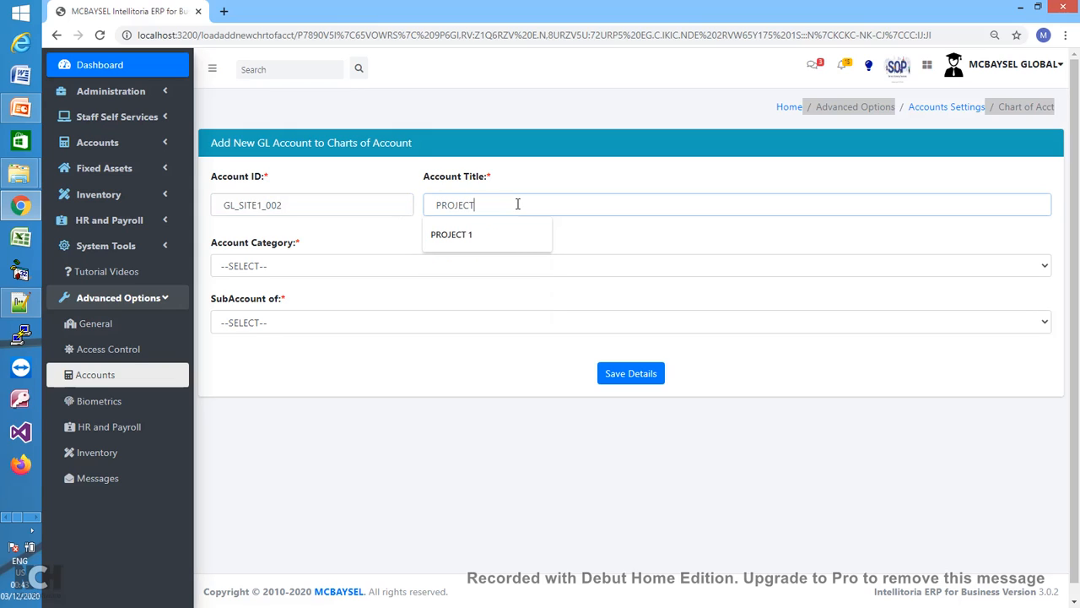
type(" 2")
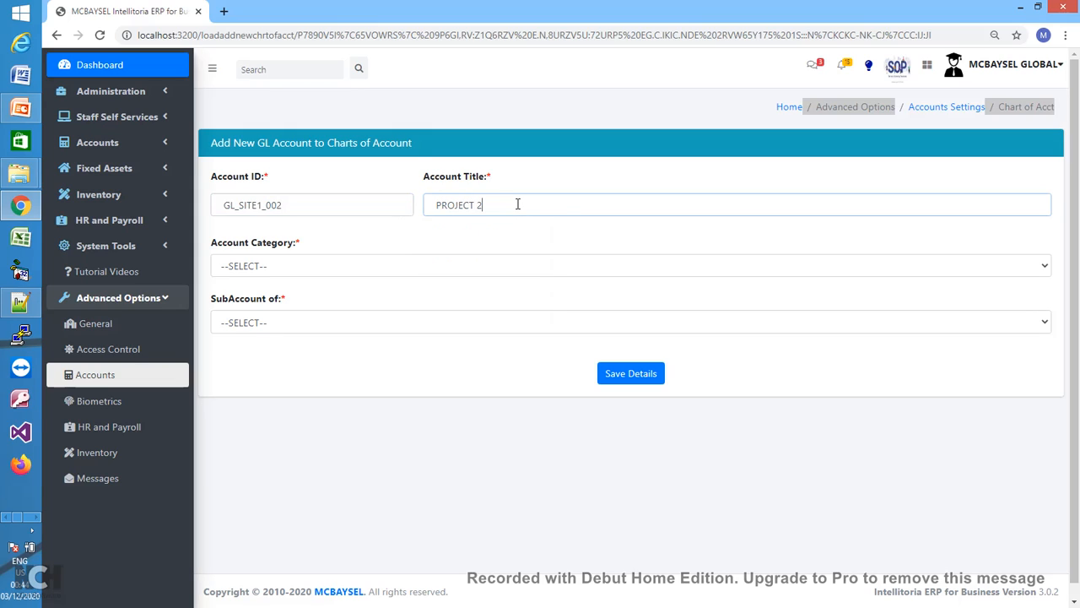
- Assign category Cost of Sales and subaccount N/A, then save the account
left_click(415, 266)
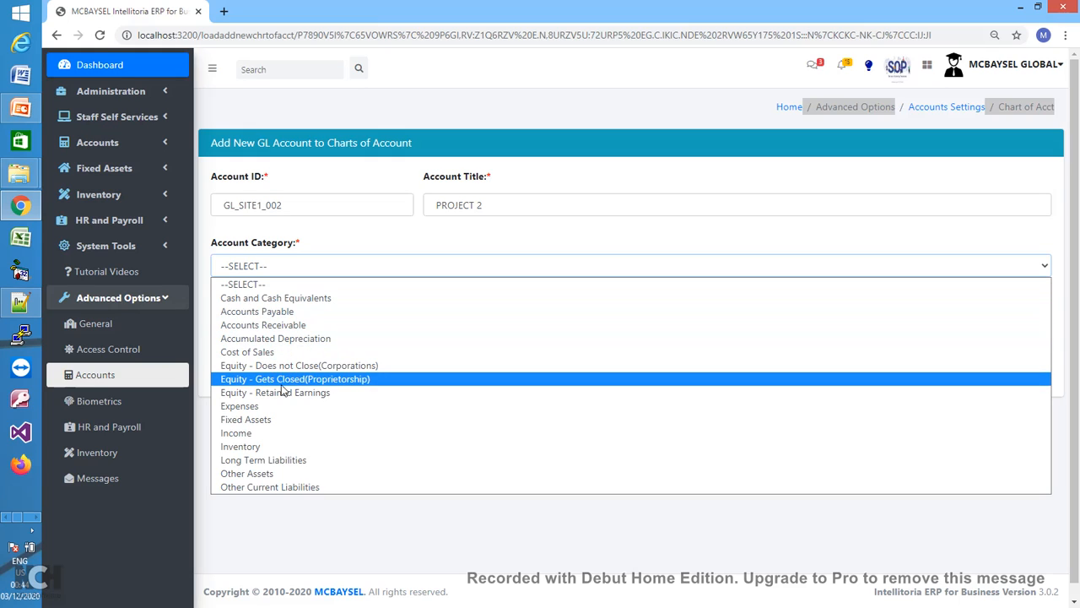
left_click(277, 353)
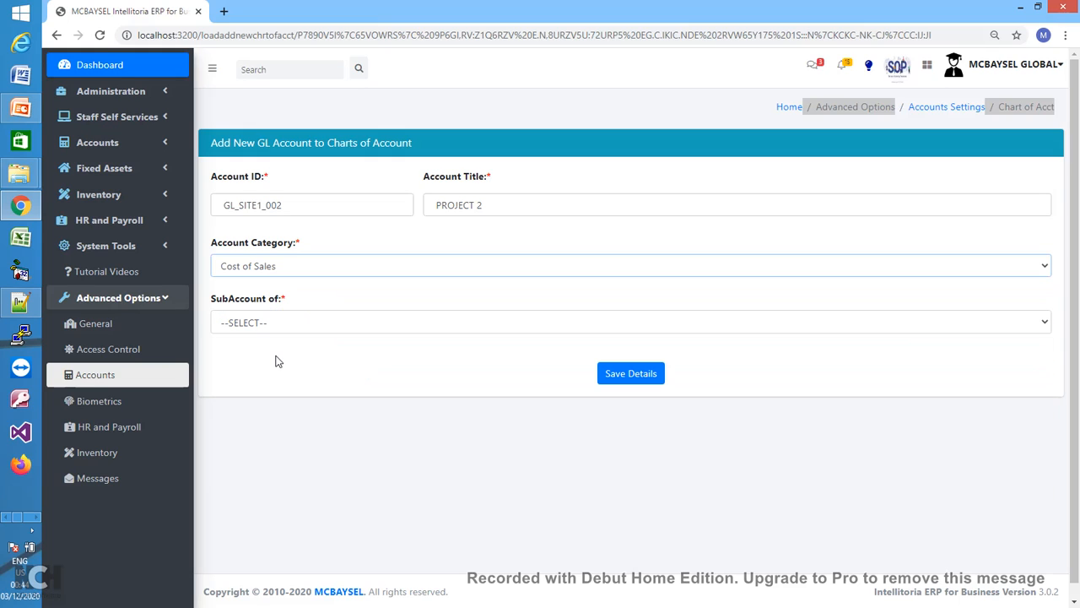
left_click(393, 326)
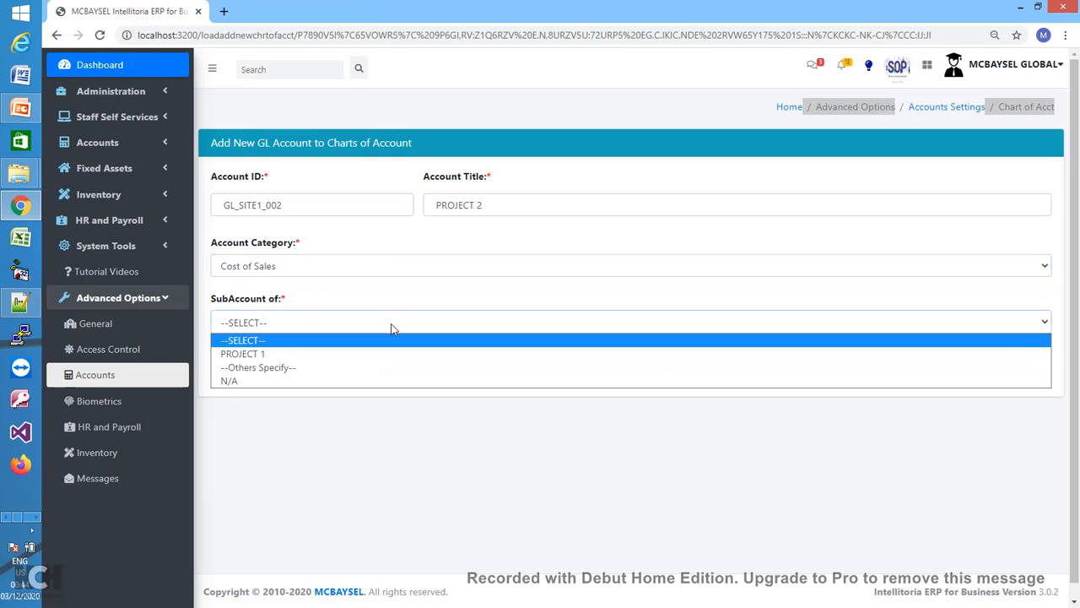
left_click(284, 380)
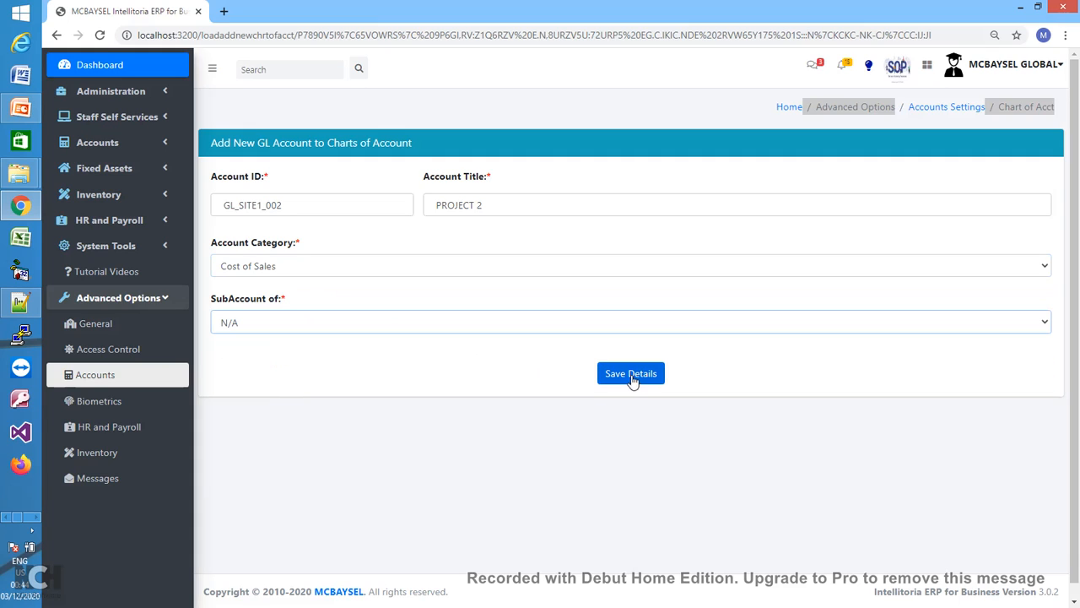
left_click(630, 373)
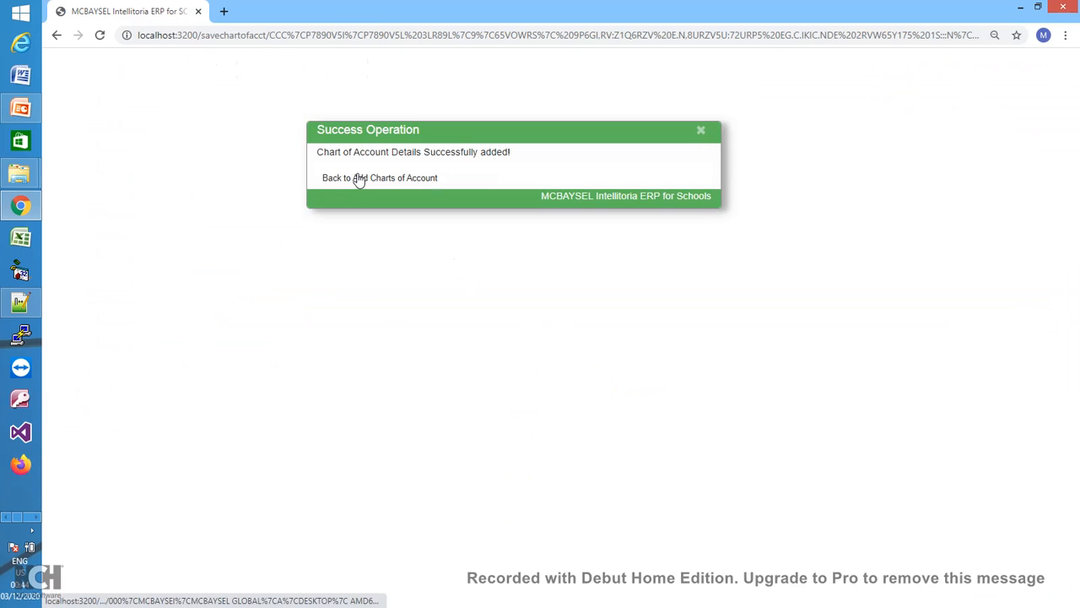
- Start another GL account with ID GL_SITE3_001 and title PROJECT 3
left_click(358, 179)
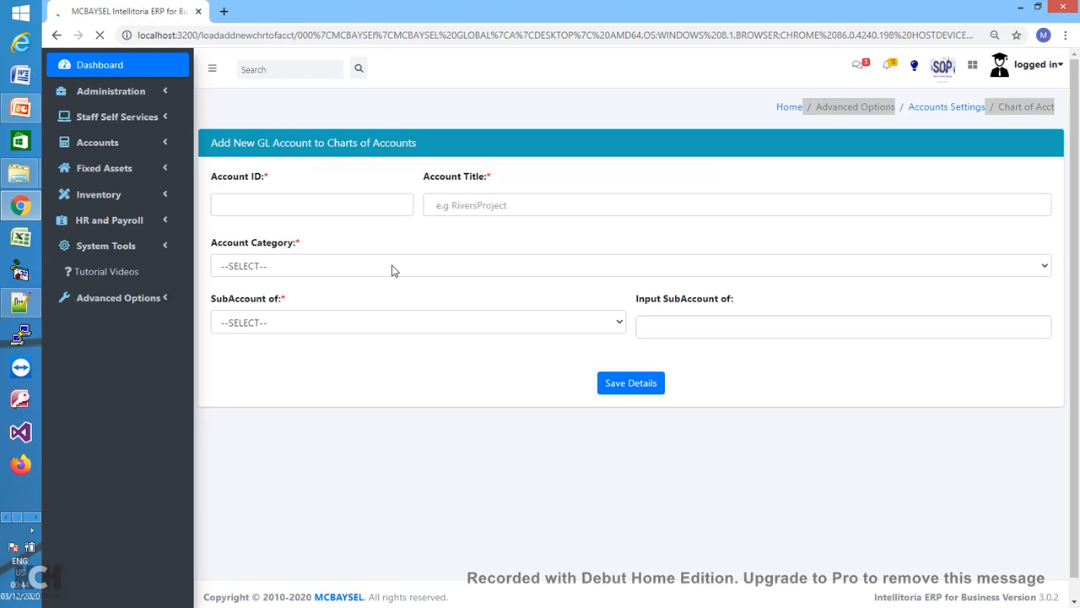
left_click(335, 208)
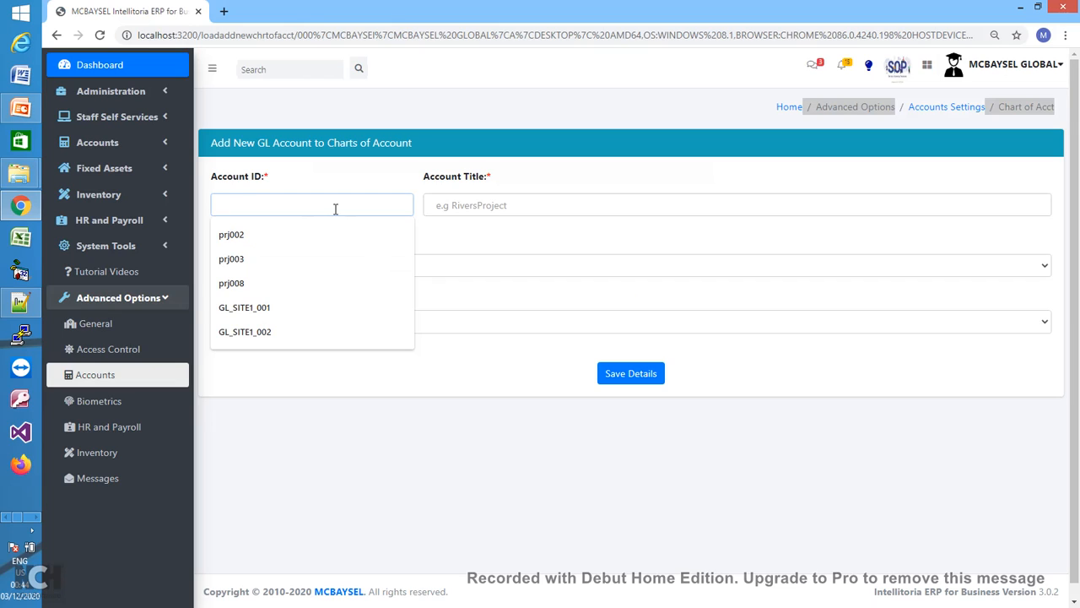
type("GL_SITE")
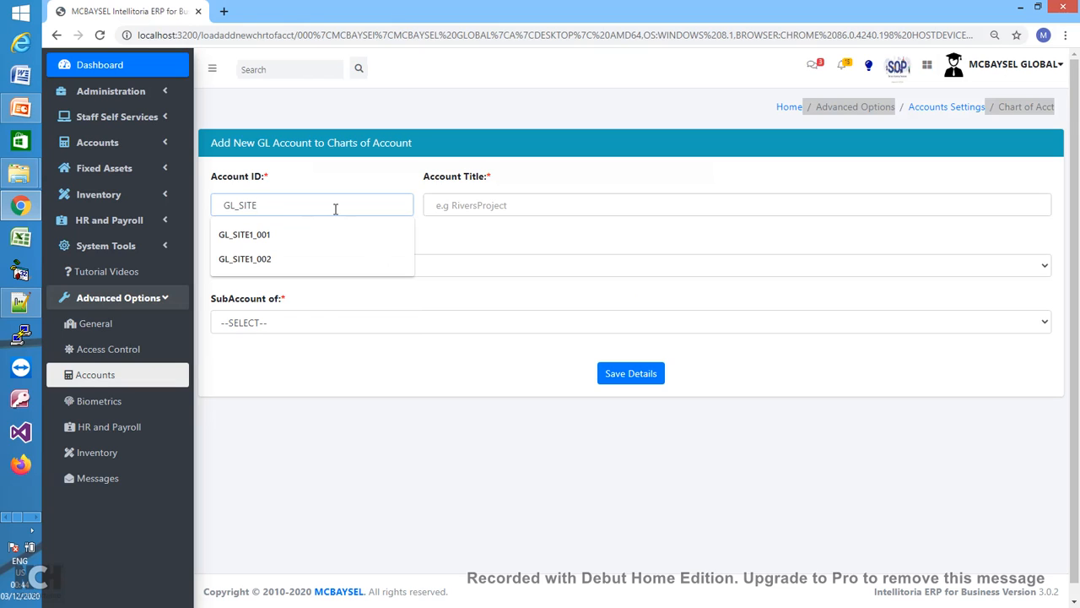
type("3")
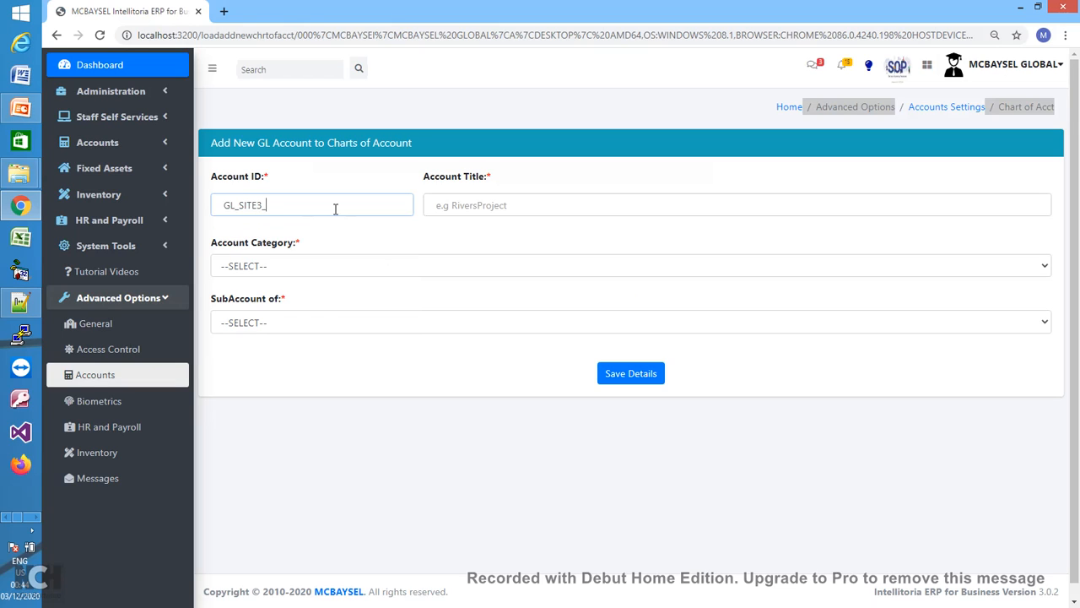
type("_001")
left_click(509, 204)
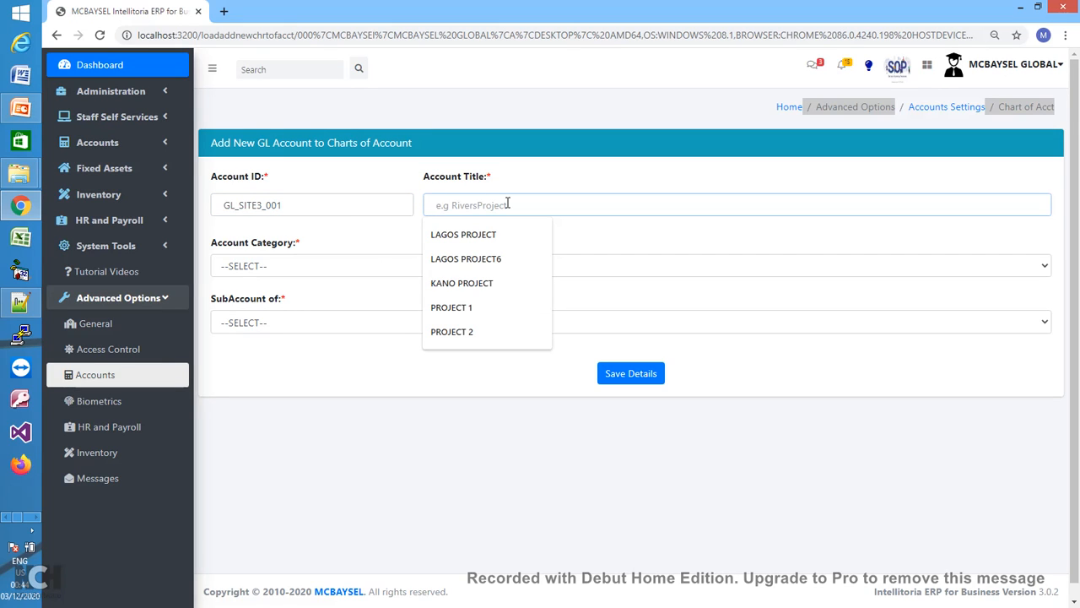
type("PROJECT")
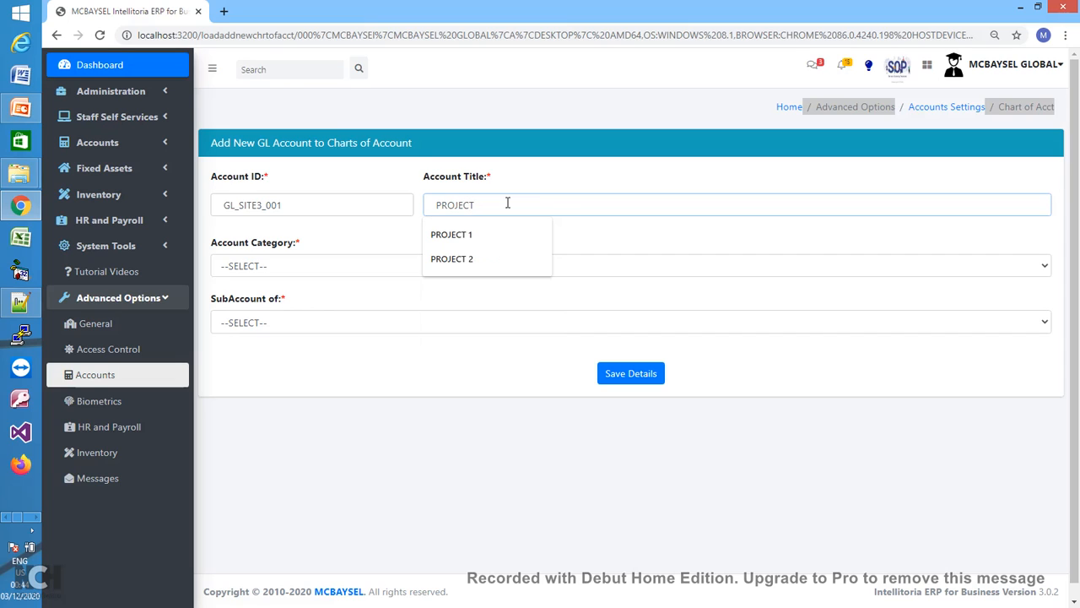
type(" 3")
- Give it category Cost of Sales and subaccount N/A, save, and return to Accounts Settings
left_click(389, 267)
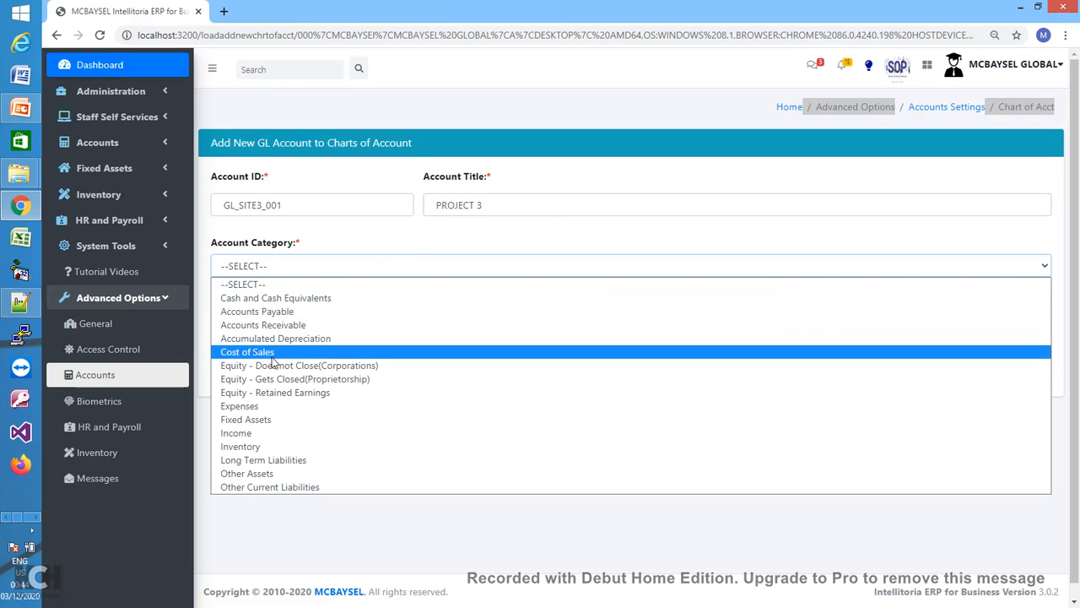
left_click(272, 354)
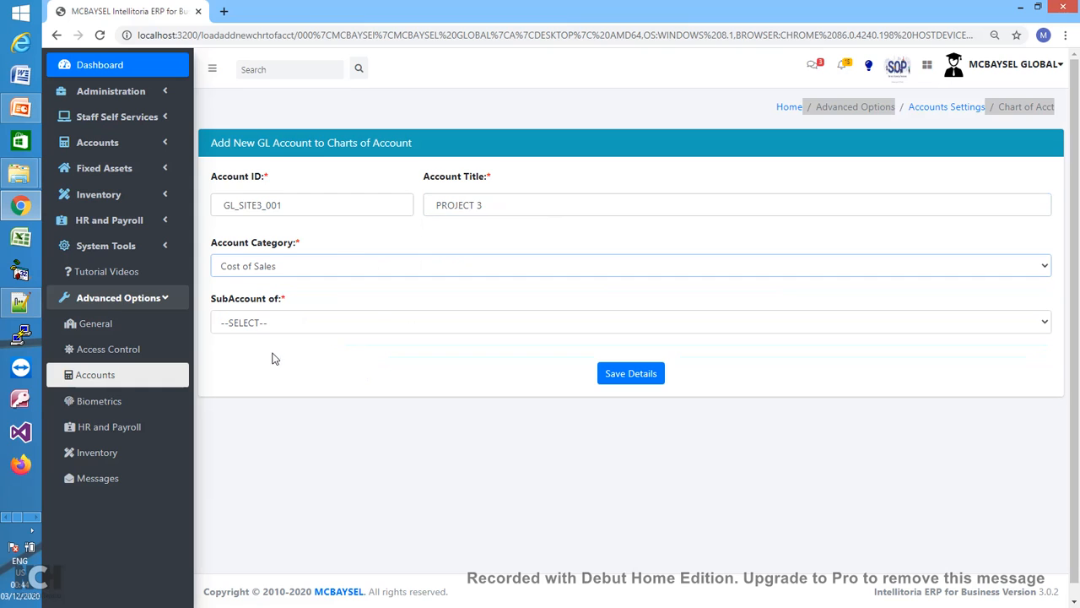
left_click(377, 328)
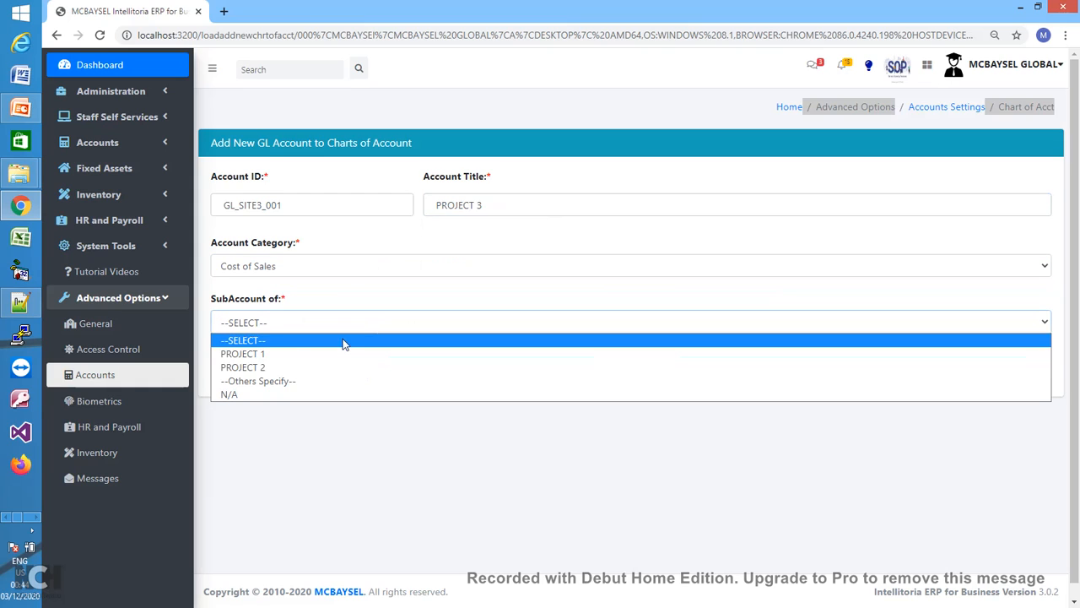
left_click(290, 396)
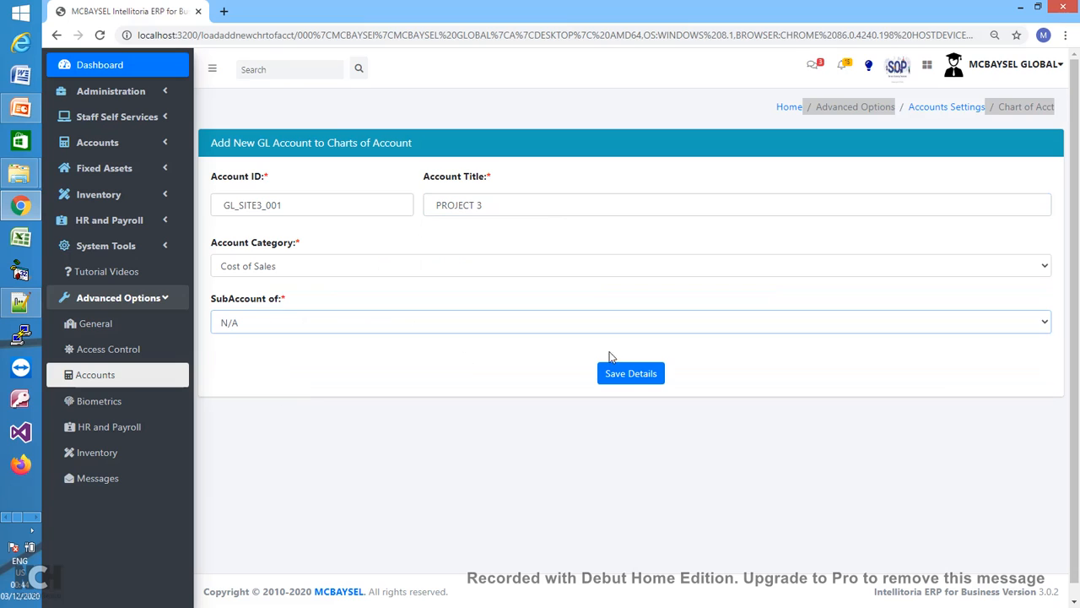
left_click(631, 374)
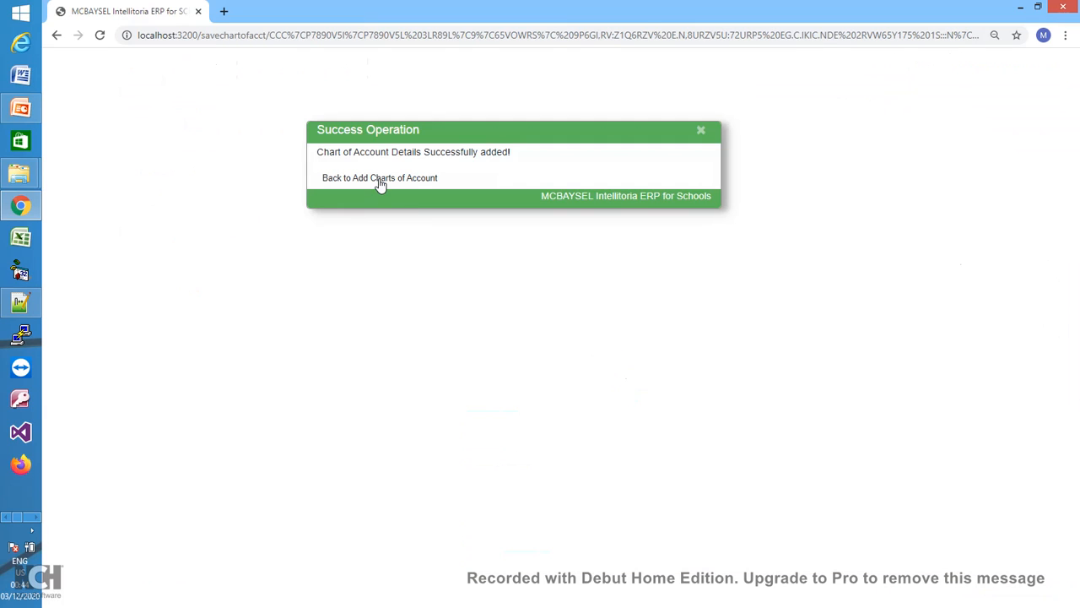
left_click(381, 178)
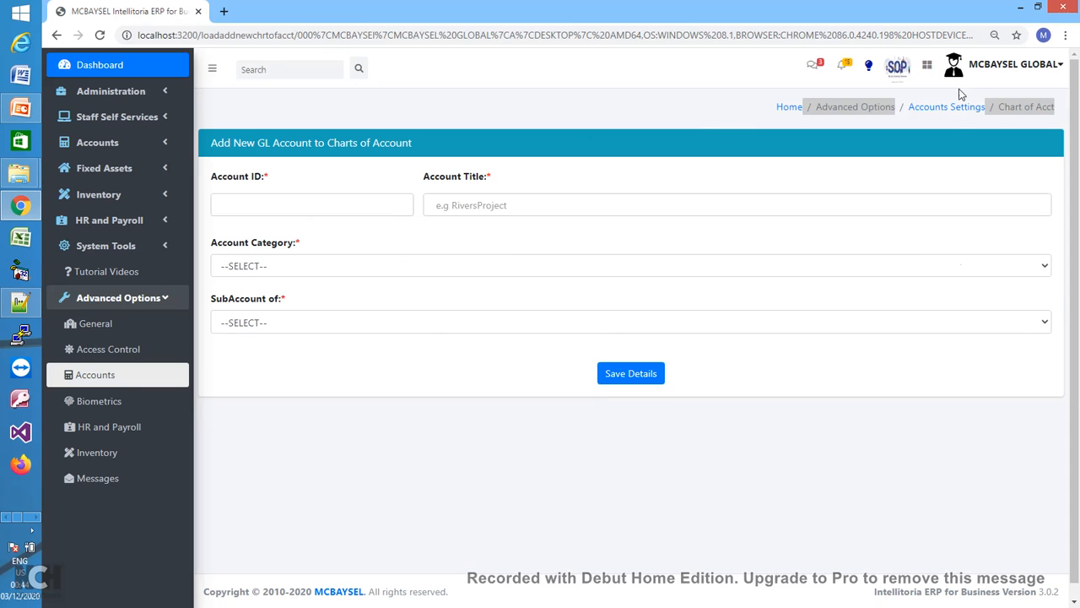
left_click(961, 108)
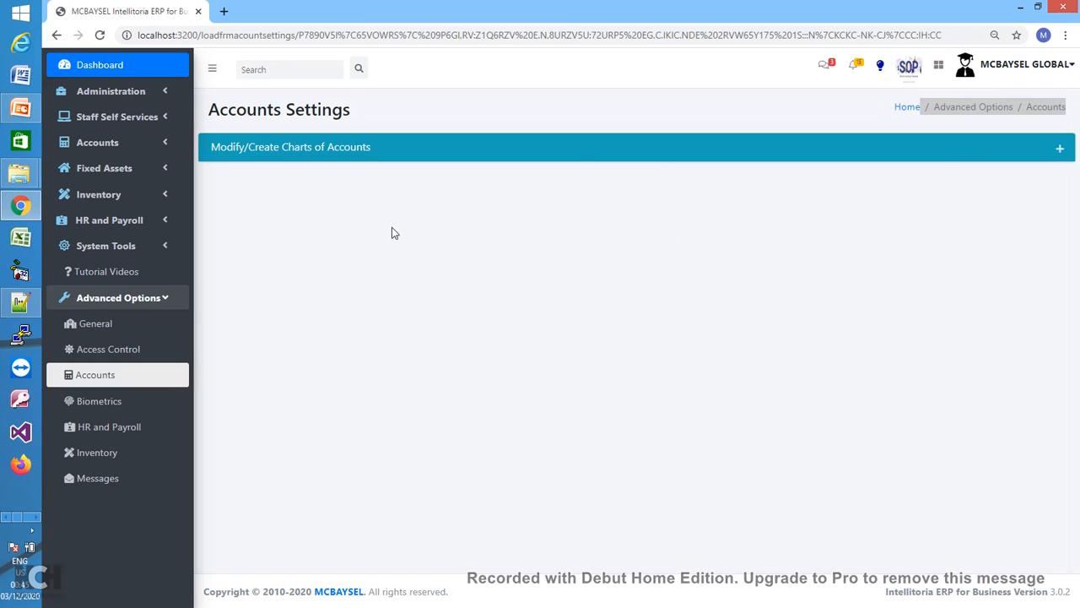
- Show the chart of accounts with PROJECT 1–3 Cost of Sales accounts, search it, and toggle Advanced Options
left_click(1061, 149)
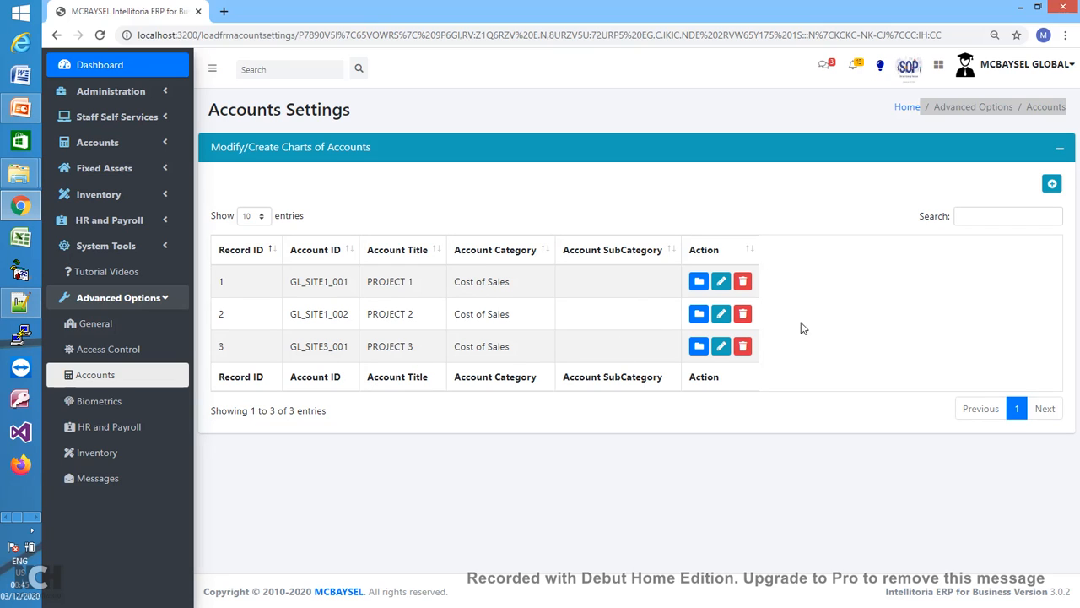
left_click(971, 217)
left_click(163, 303)
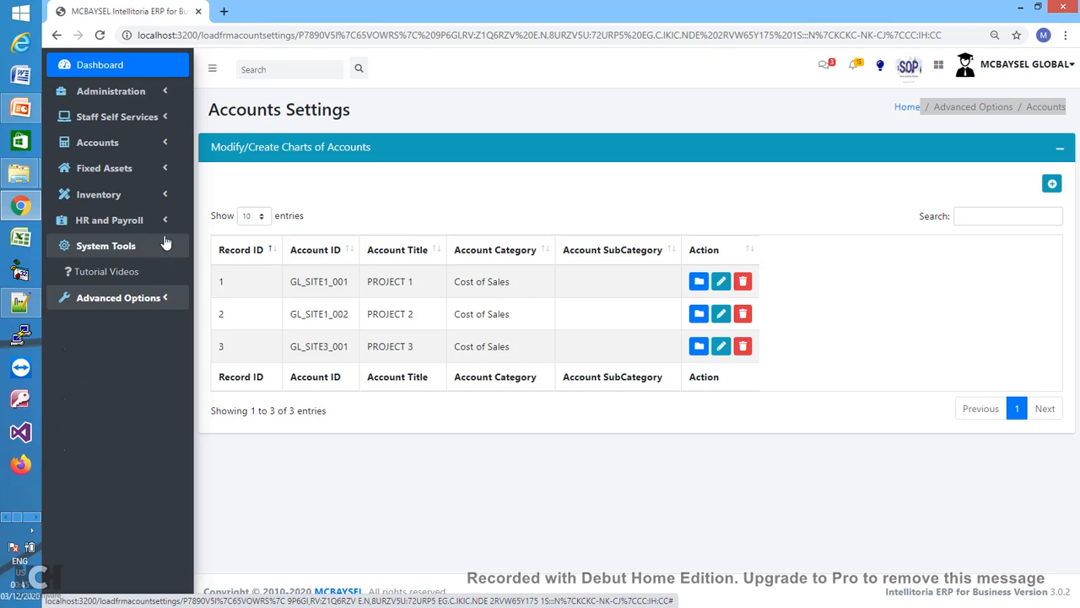
left_click(164, 301)
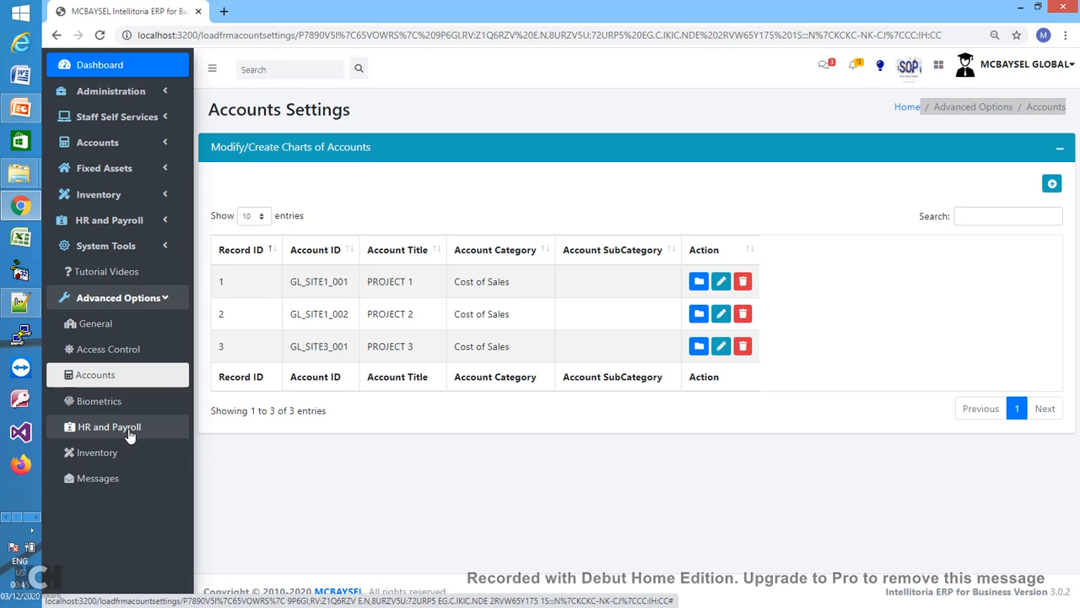
- Preview the empty Add New Post/Designation form, then return to HR and Payroll Settings
left_click(129, 436)
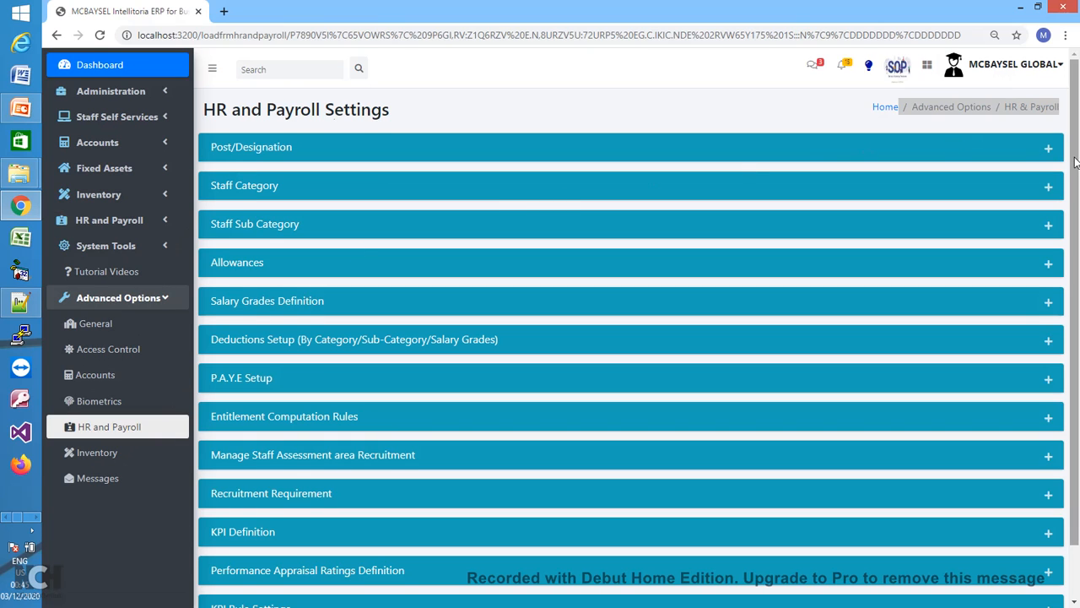
mouse_move(1075, 163)
left_mouse_down()
mouse_move(1077, 214)
mouse_move(1077, 149)
left_mouse_up()
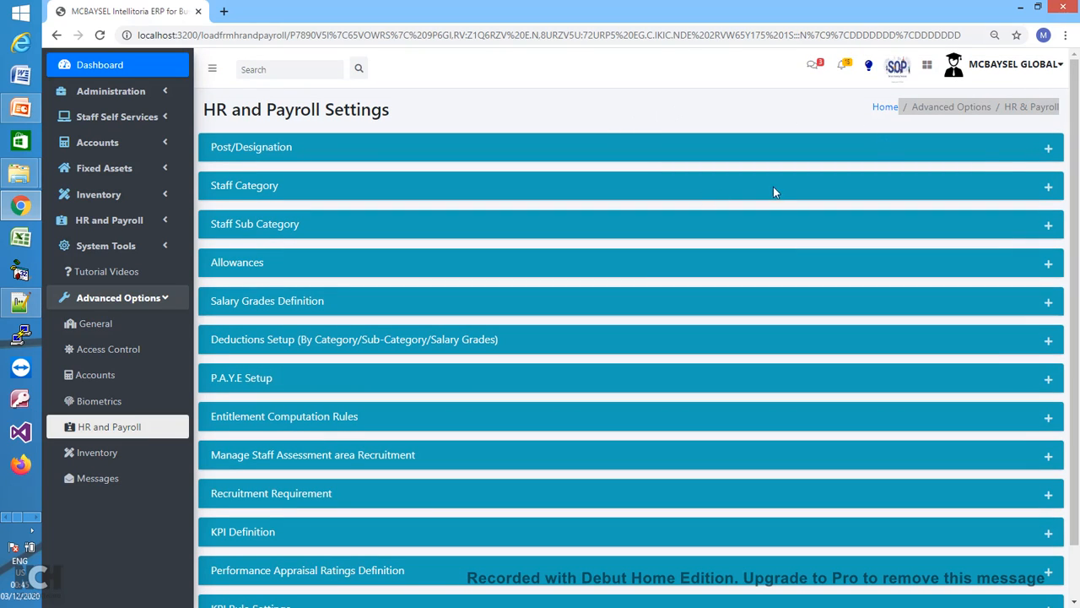
left_click(1047, 152)
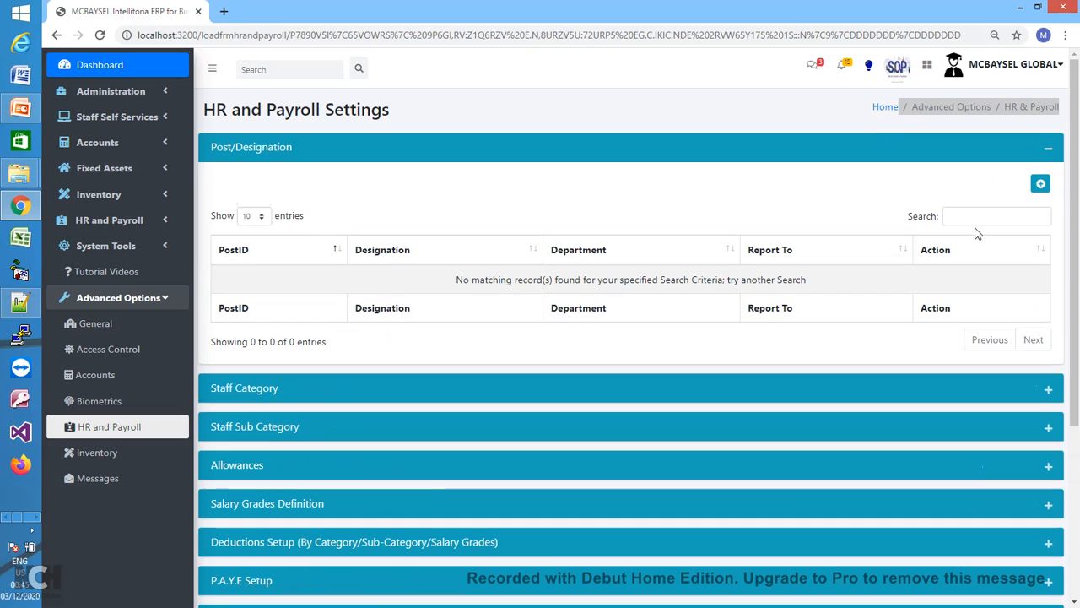
left_click(1041, 187)
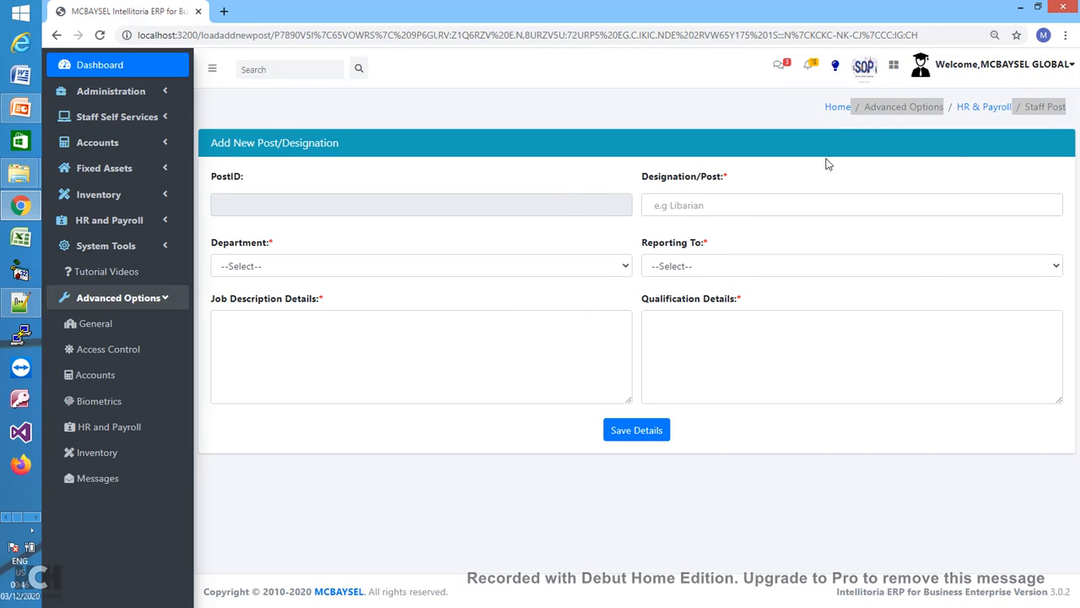
left_click(980, 108)
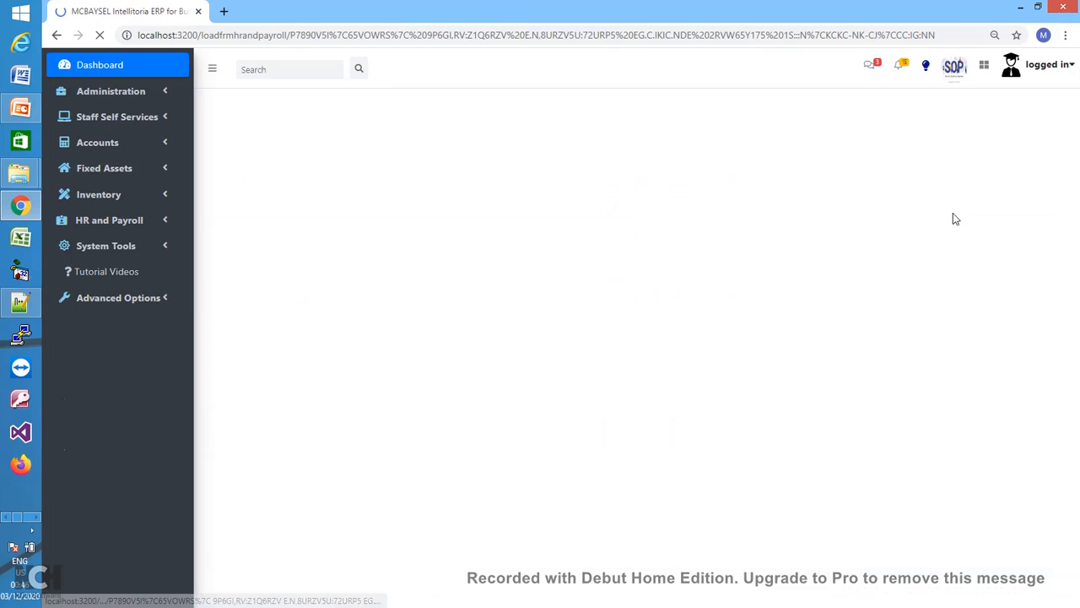
- Preview the Staff Category and Staff Sub Category add forms, then expand the empty Salary Grades Definition
left_click(1051, 187)
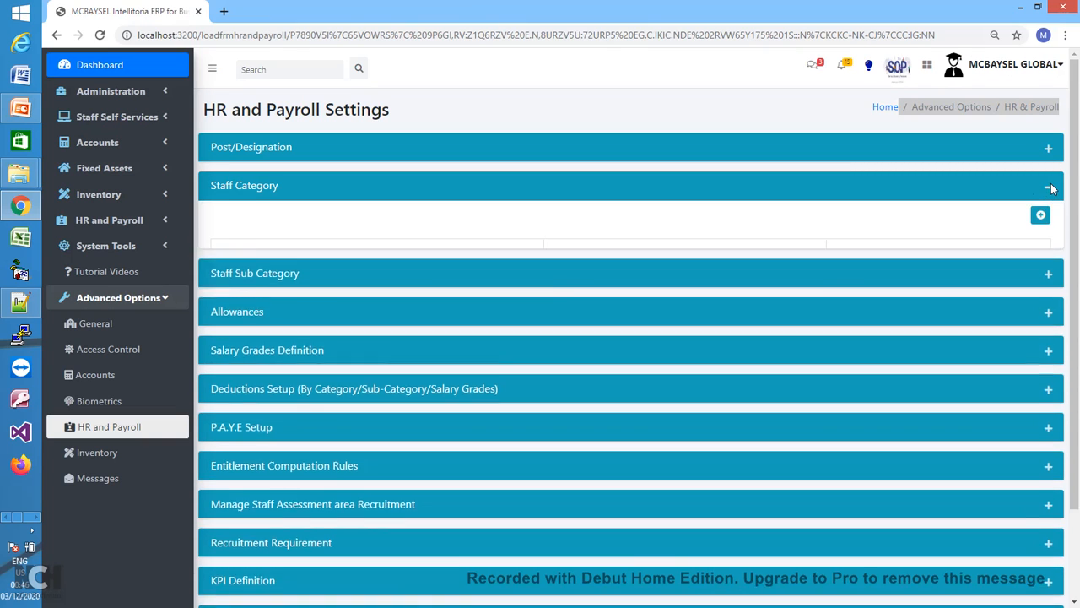
left_click(1039, 225)
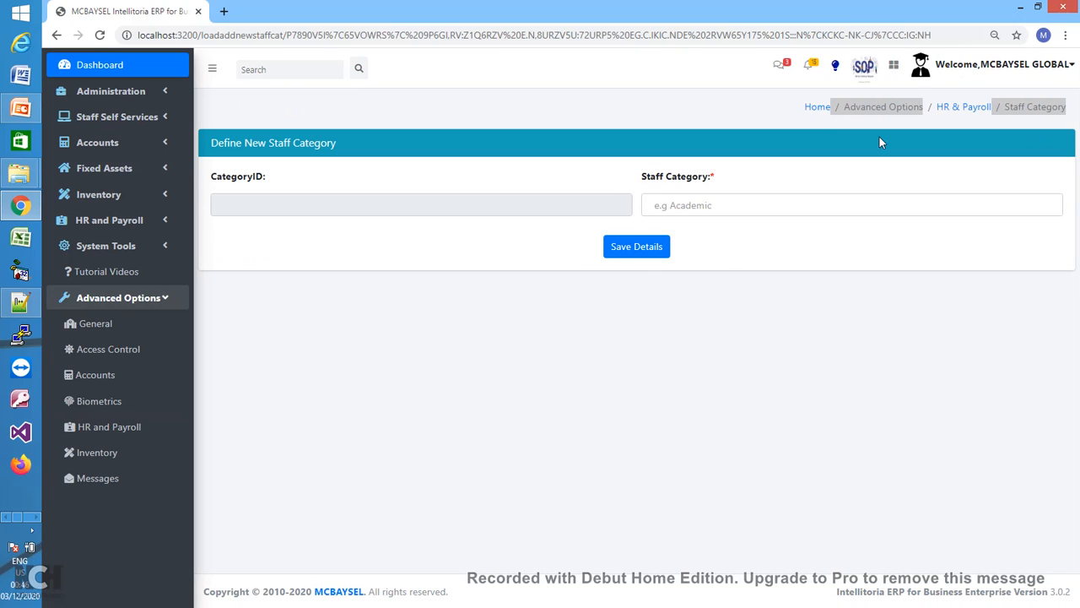
left_click(972, 108)
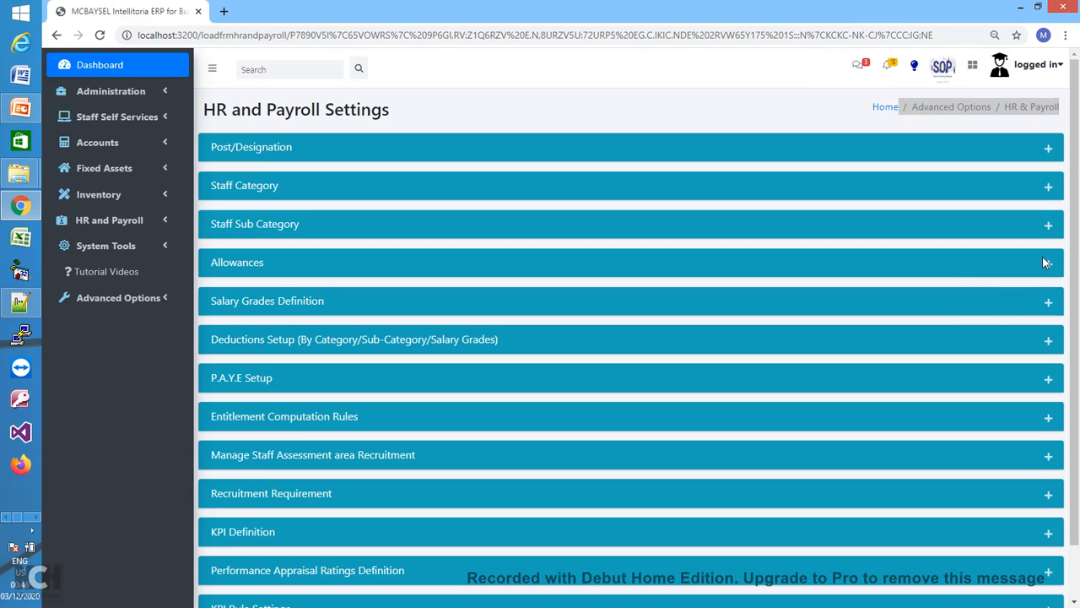
left_click(1048, 225)
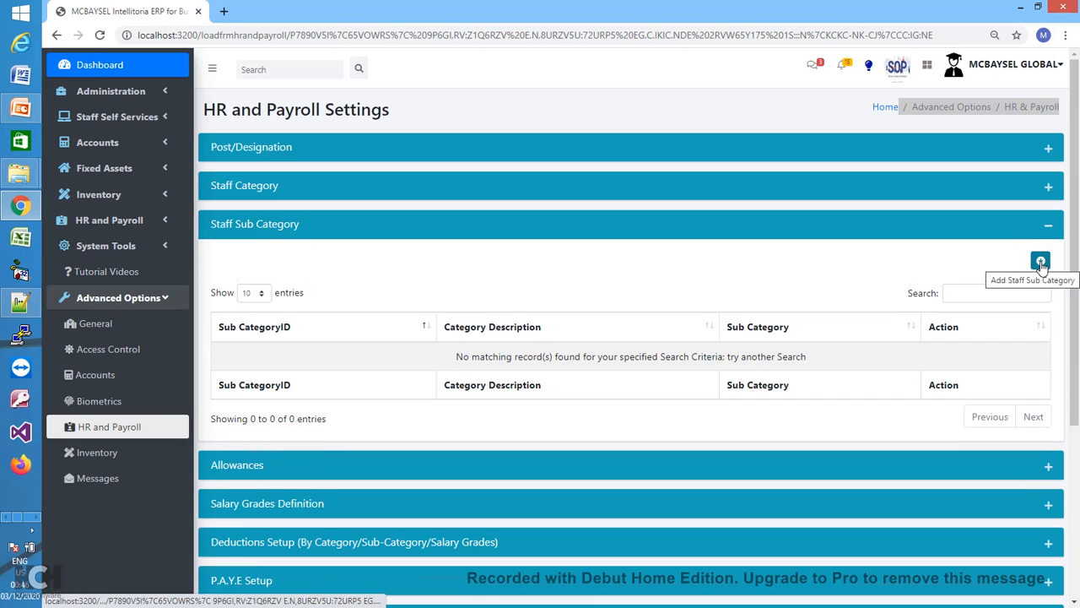
left_click(1040, 262)
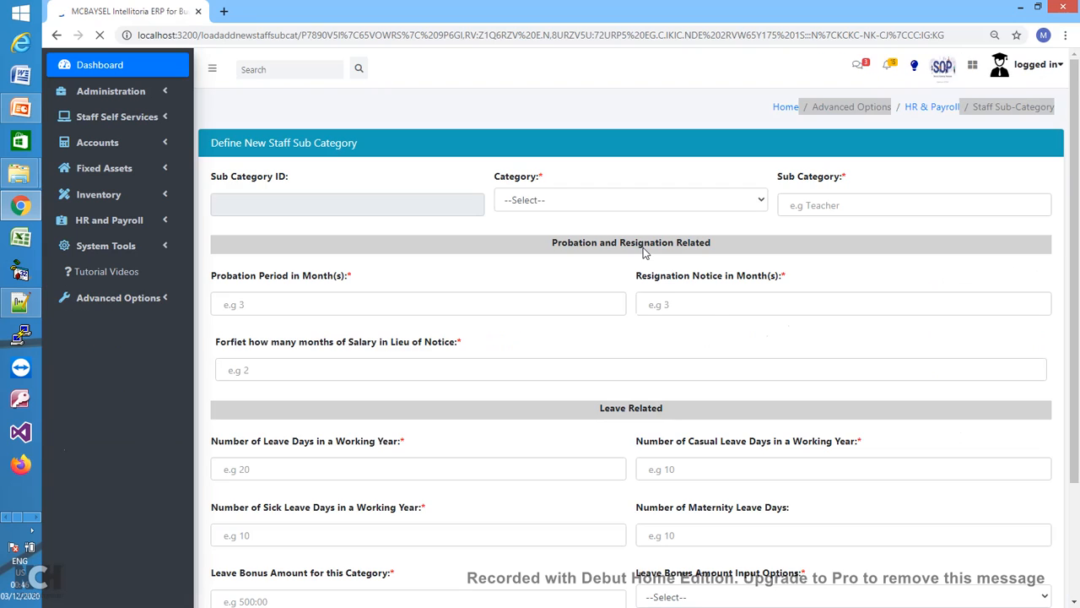
left_click_drag(1073, 249, 1063, 193)
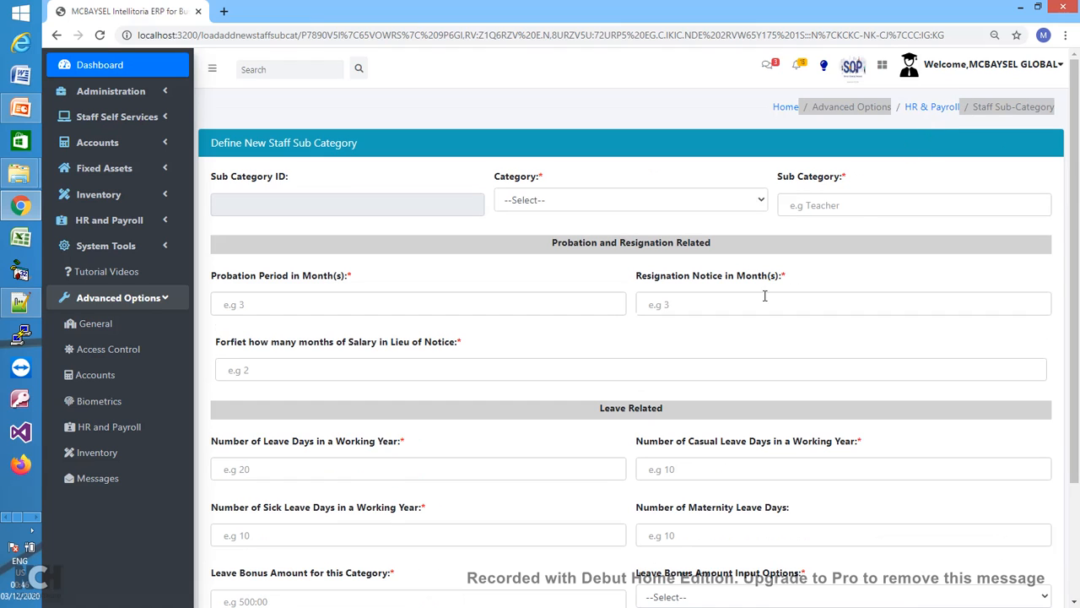
left_click(932, 109)
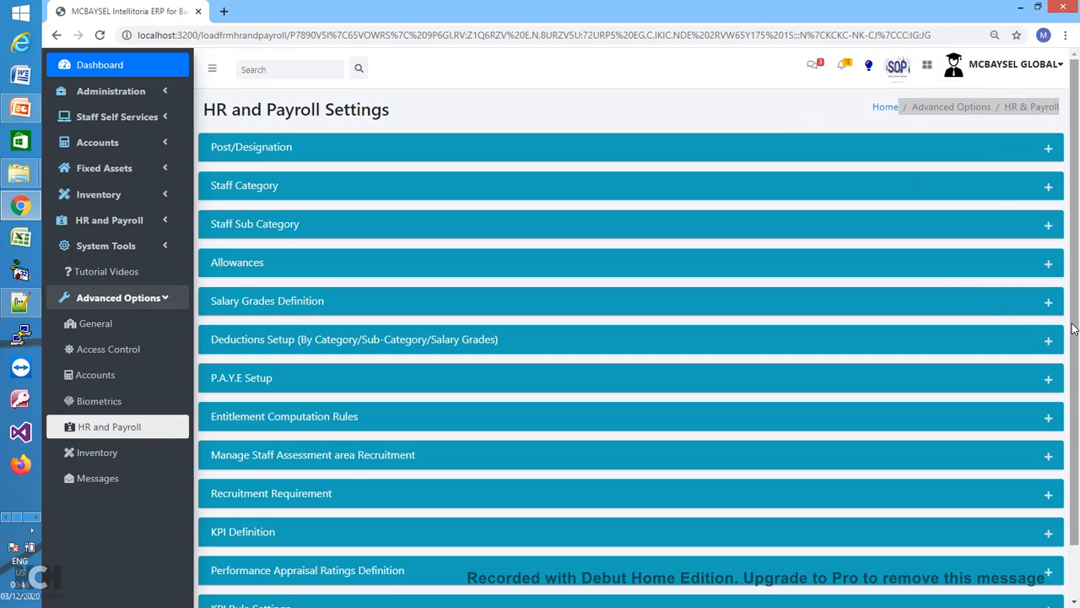
scroll(1075, 330, "down", 1)
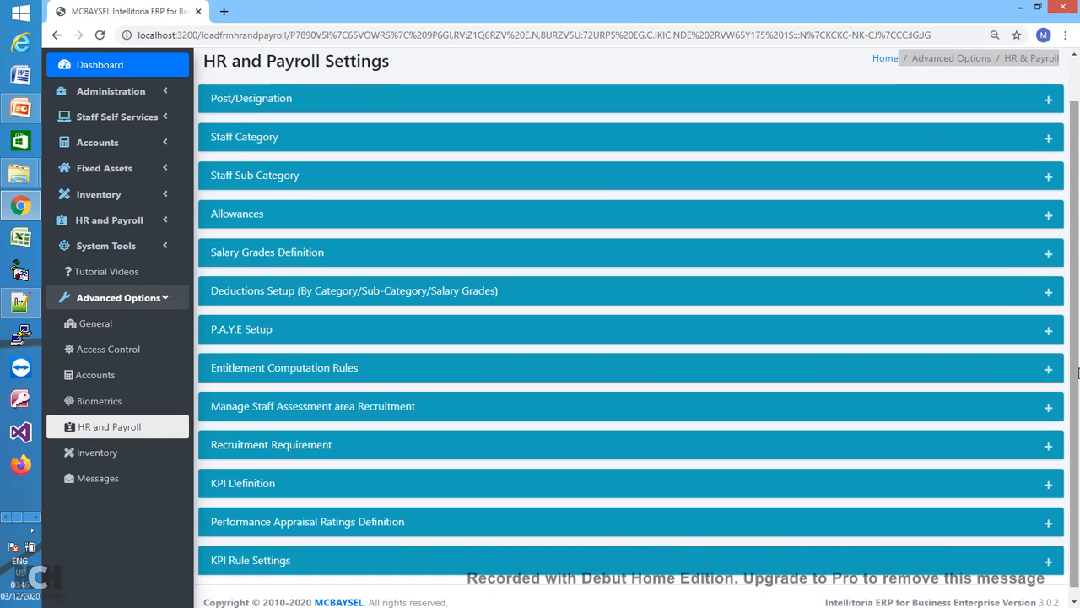
left_click(1047, 255)
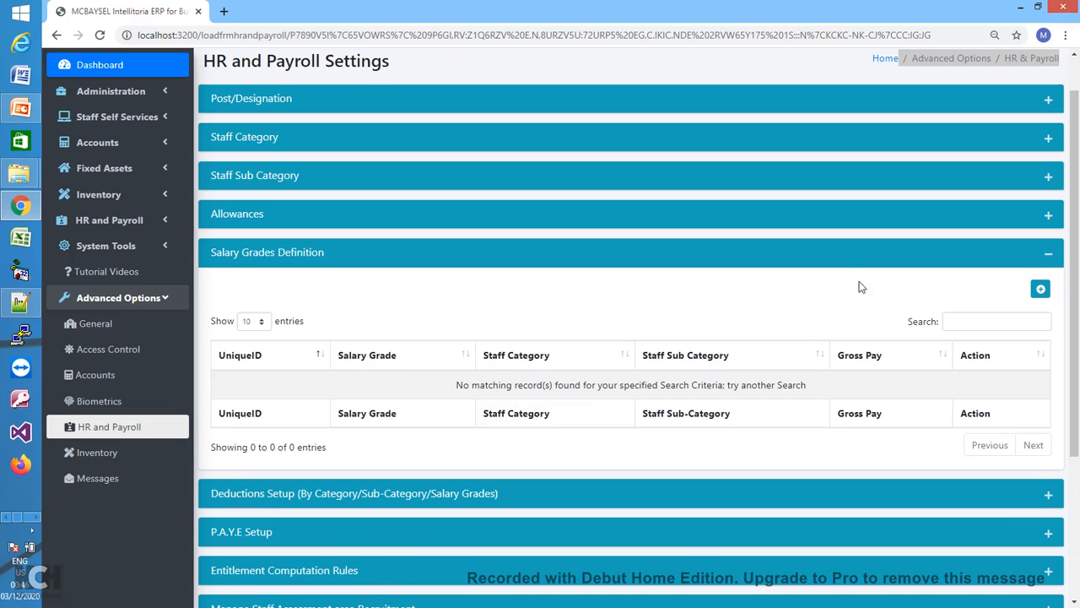
- Open a new salary grade form and browse its Gross Pay, Hourly and Actual Allowances layouts
left_click(1041, 289)
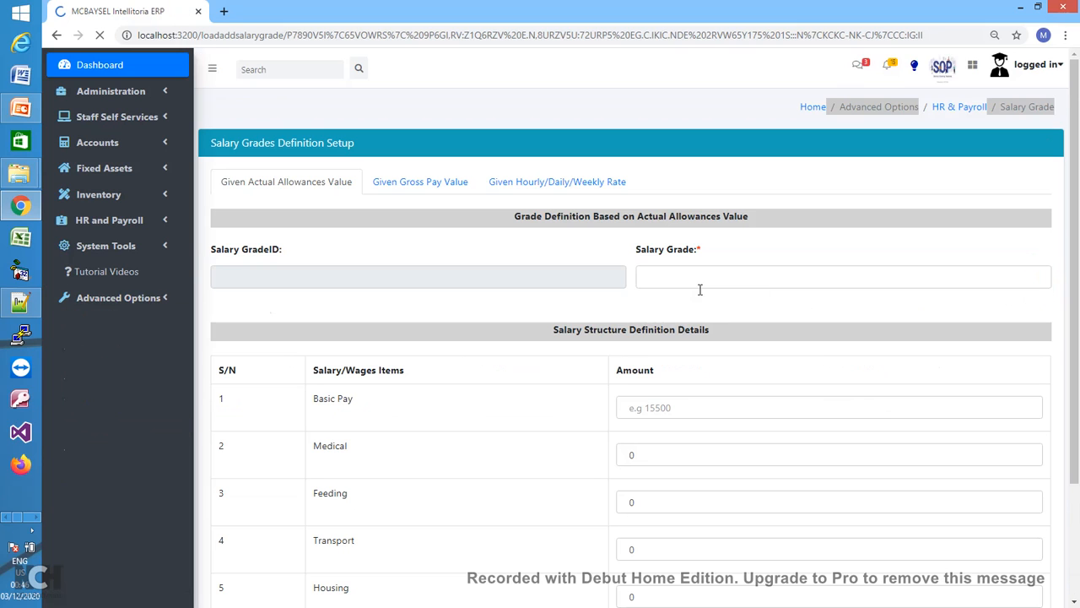
left_click(424, 190)
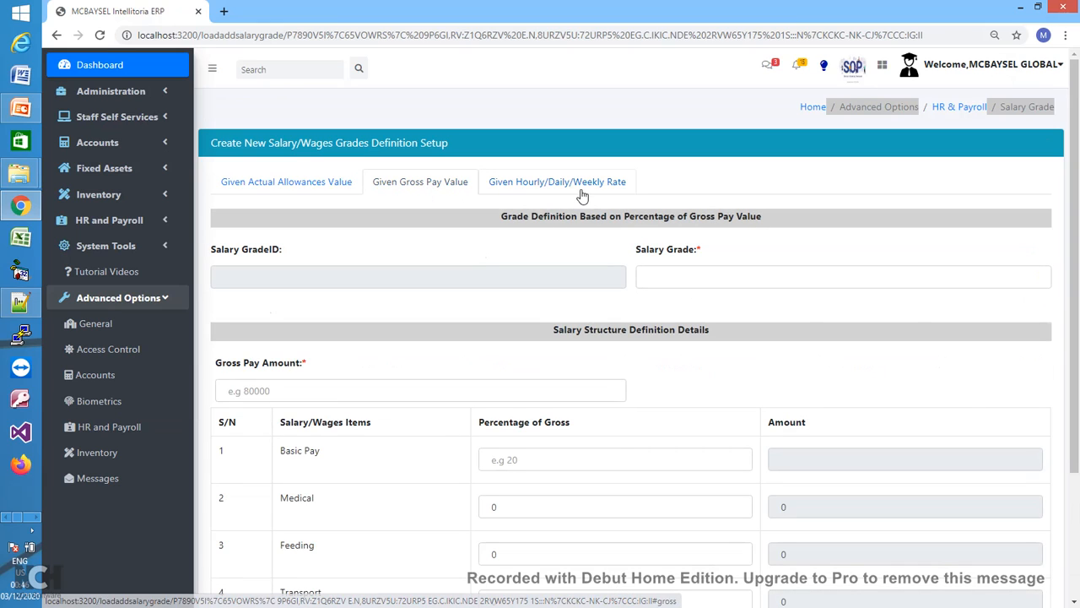
left_click(584, 191)
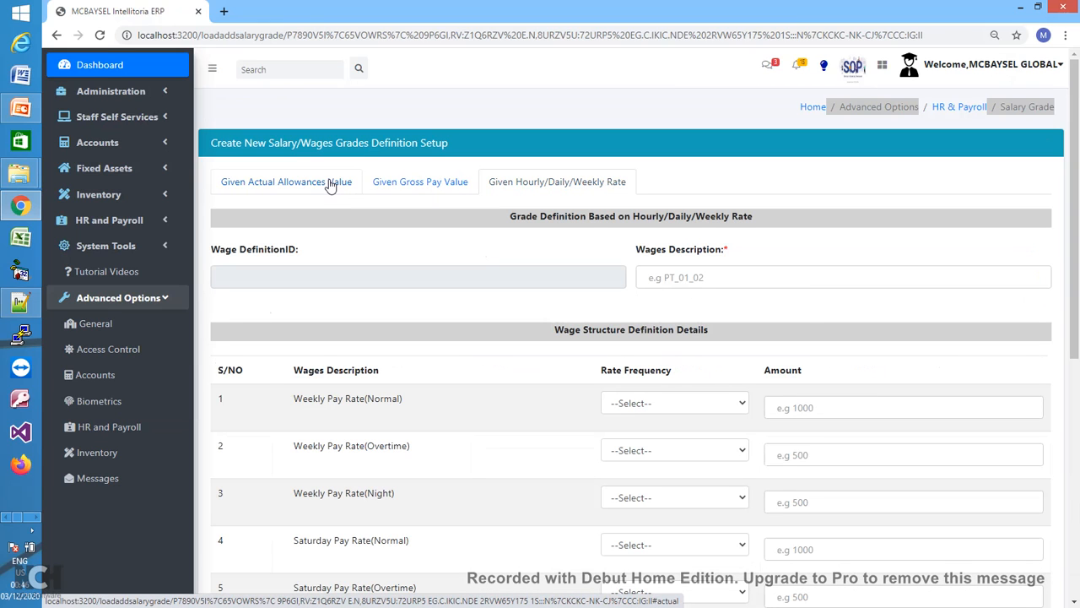
left_click(331, 186)
left_click(418, 192)
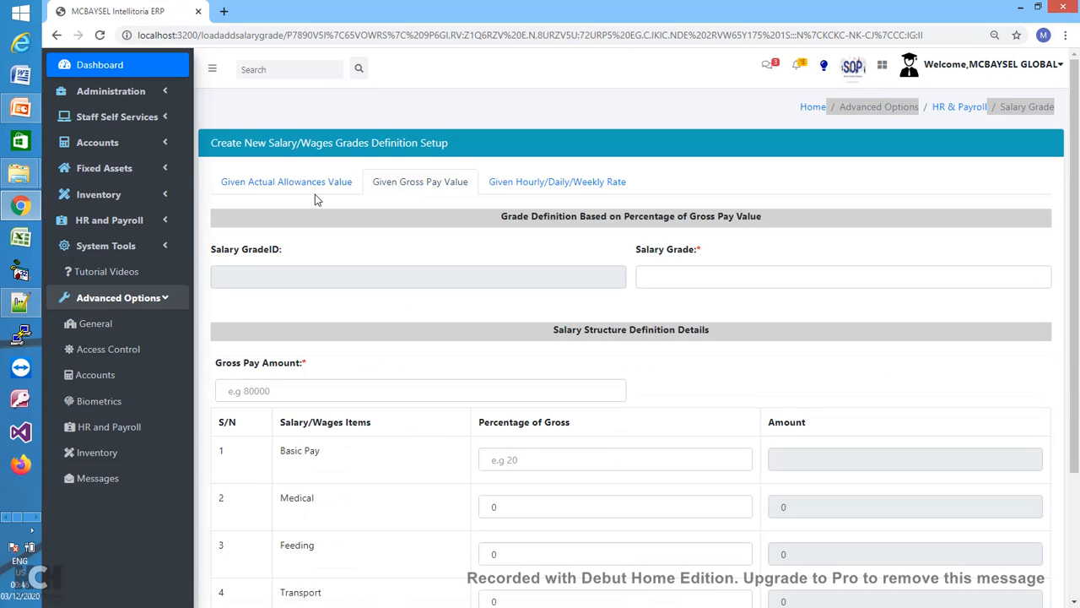
- Check the Actual Allowances Salary Grade and Basic Pay fields, then settle on the Given Gross Pay Value tab
left_click(273, 187)
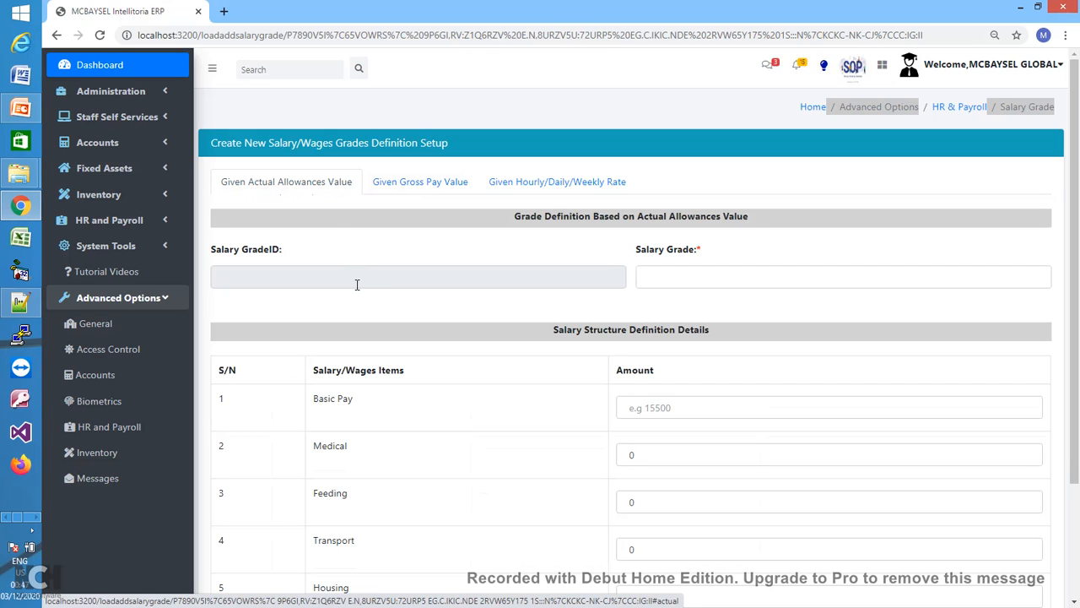
left_click(663, 281)
left_click(689, 263)
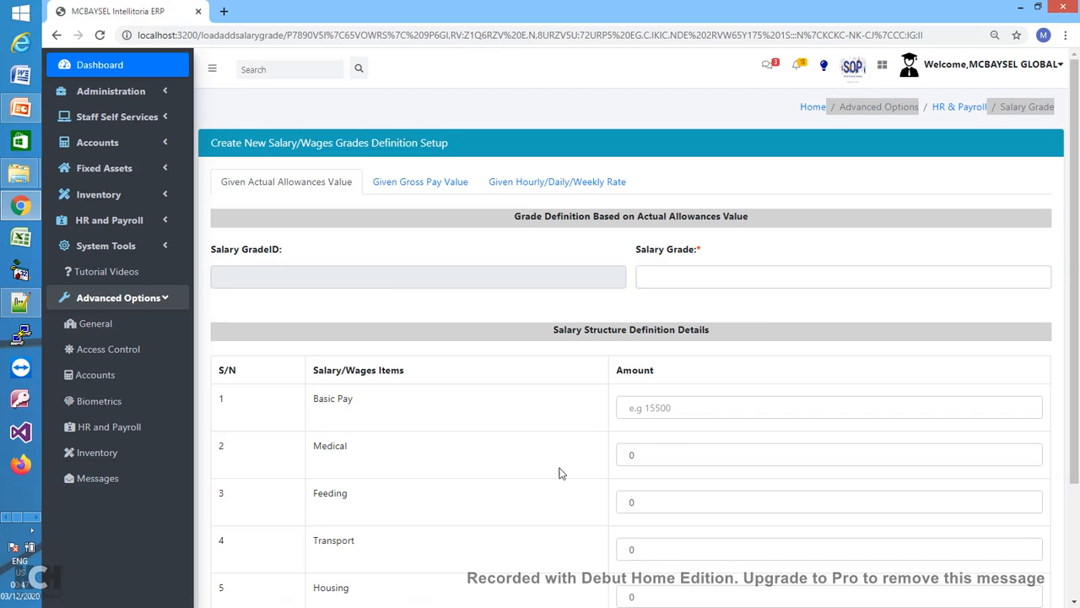
left_click(688, 411)
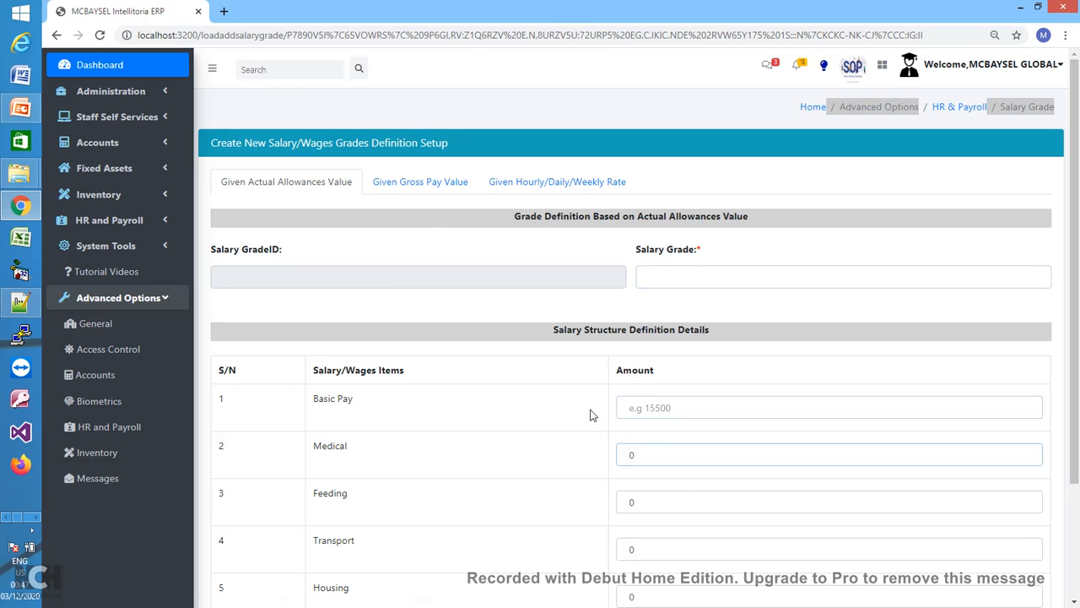
left_click(437, 193)
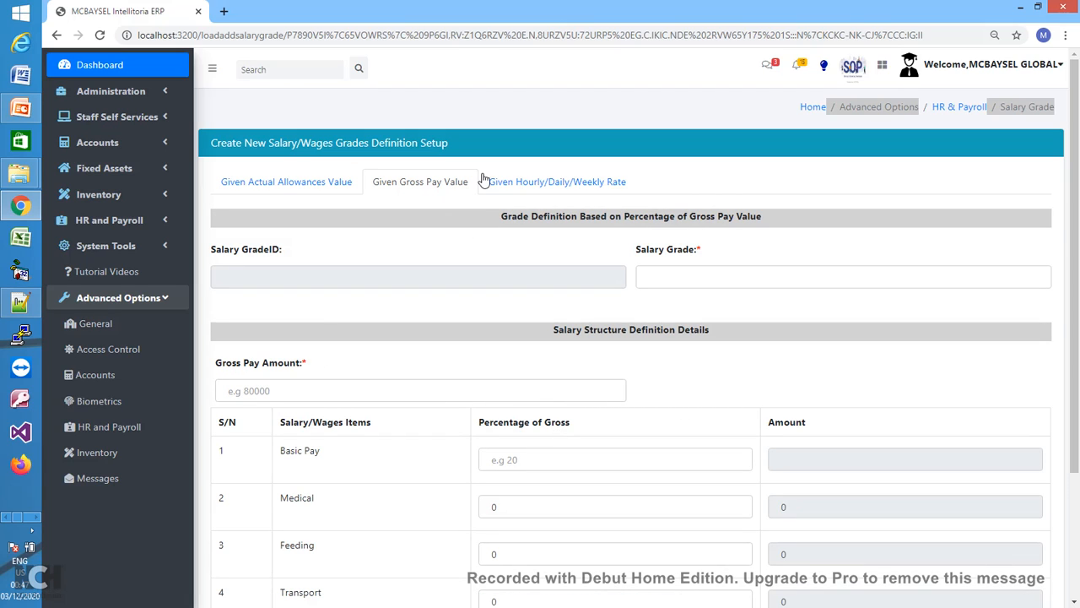
- Enter Gross Pay Amount 80000 with Basic Pay 40%, Medical 12% and Feeding 10% of gross
left_click(368, 394)
type("80")
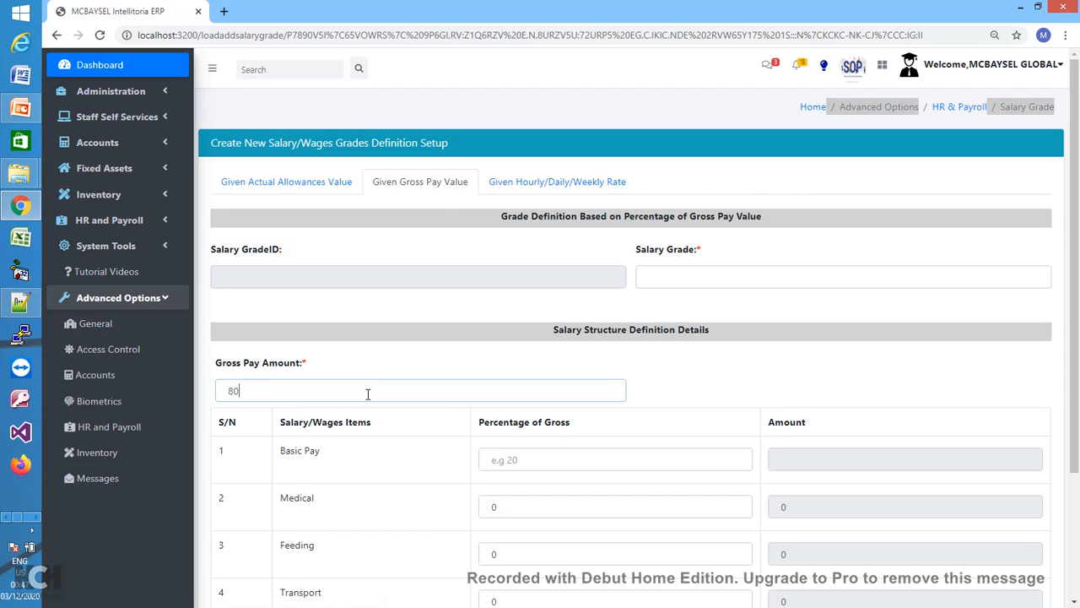
type("000")
left_click(525, 459)
type("5")
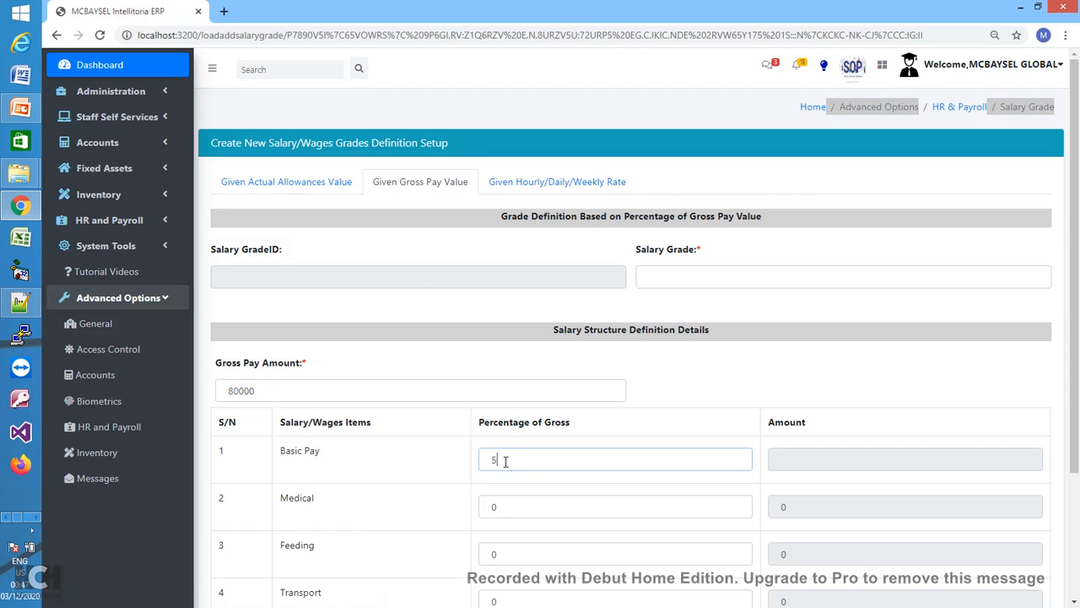
key("BackSpace")
type("40")
double_click(512, 506)
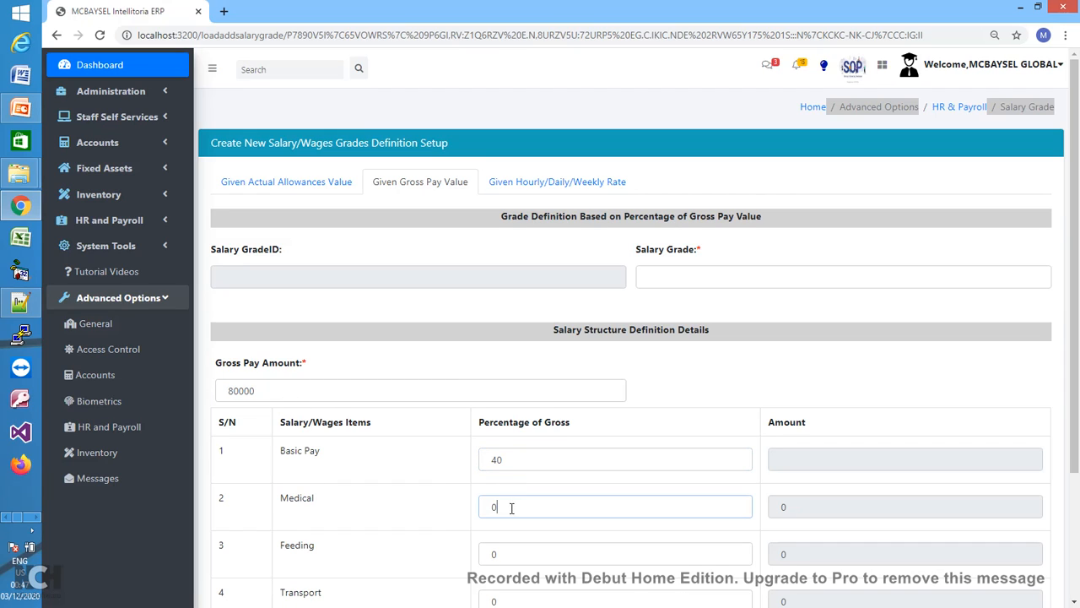
type("12")
double_click(505, 553)
type("10")
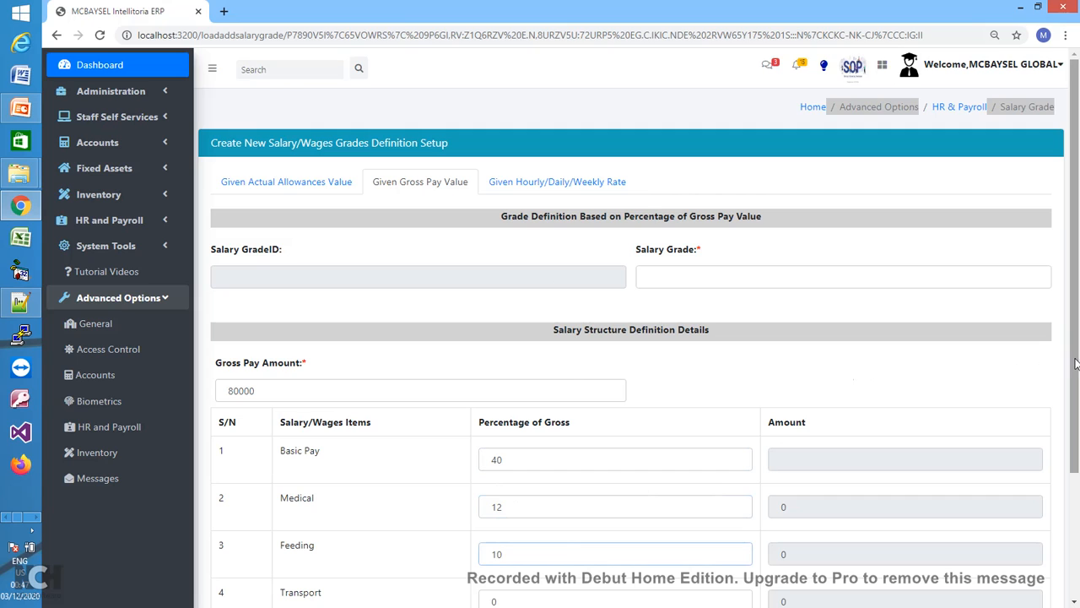
left_click_drag(1075, 361, 1075, 460)
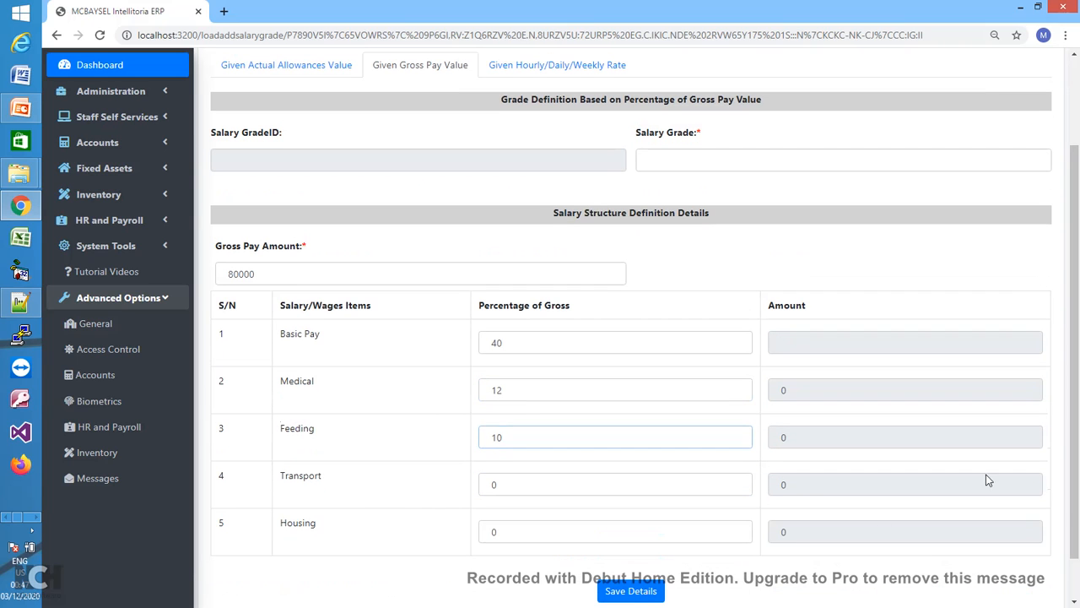
- On the Hourly/Daily/Weekly Rate tab, set Weekly Pay Rate (Normal) to Hourly at 1200
left_click(570, 74)
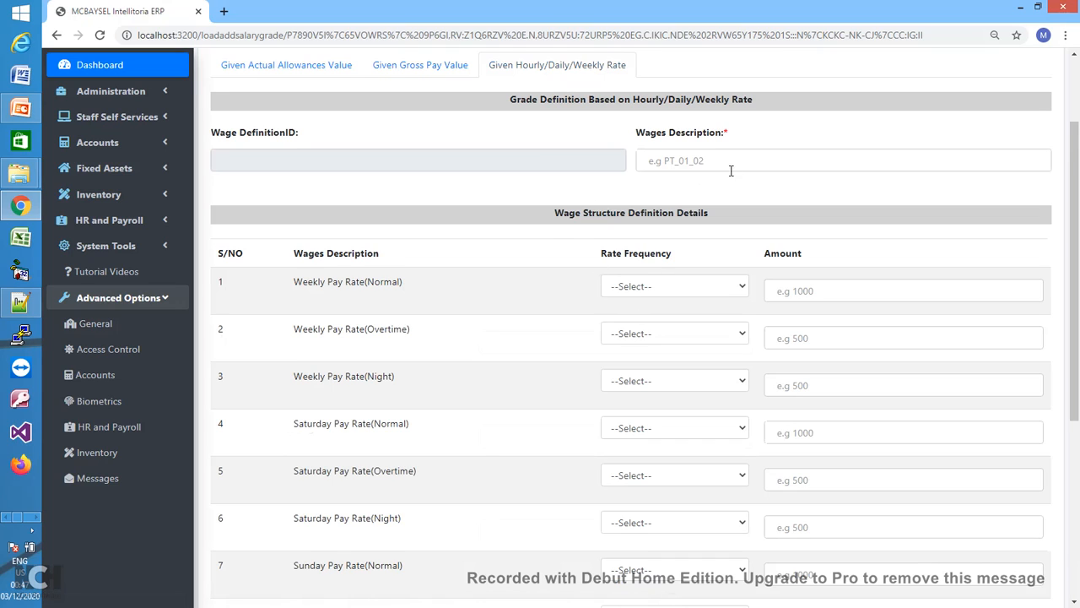
left_click(743, 290)
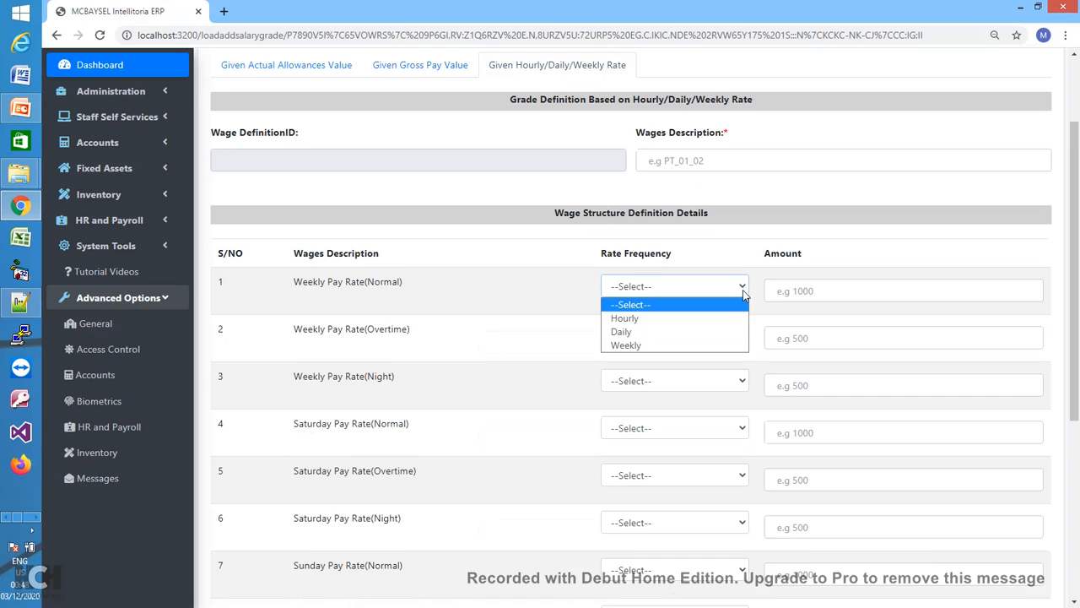
left_click(639, 321)
left_click(786, 300)
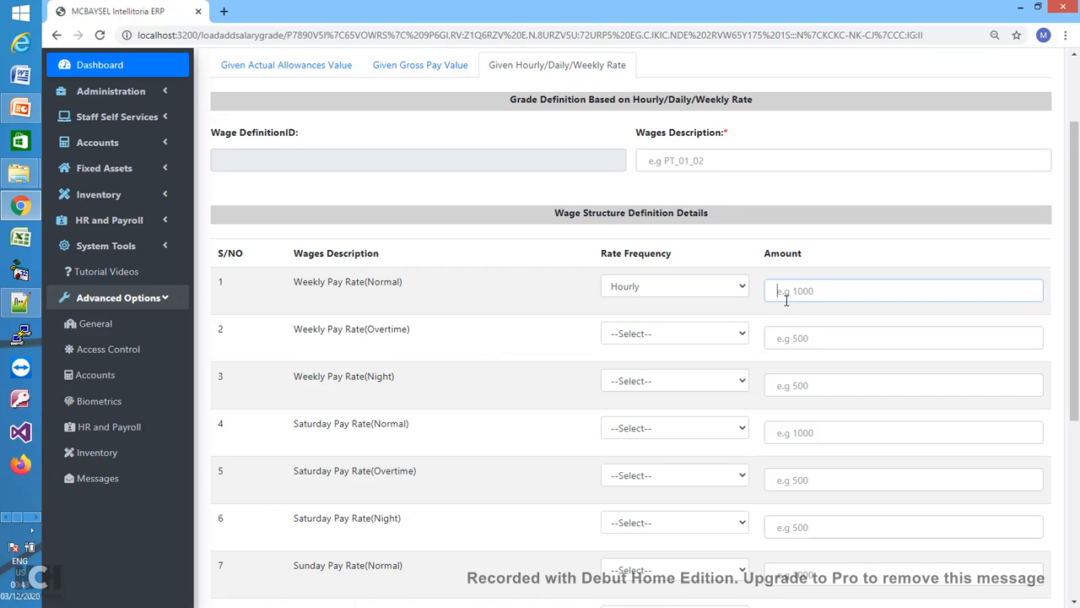
type("1200")
- Set Weekly Pay Rate (Overtime) to Hourly at 1500
scroll(1076, 295, "up", 1)
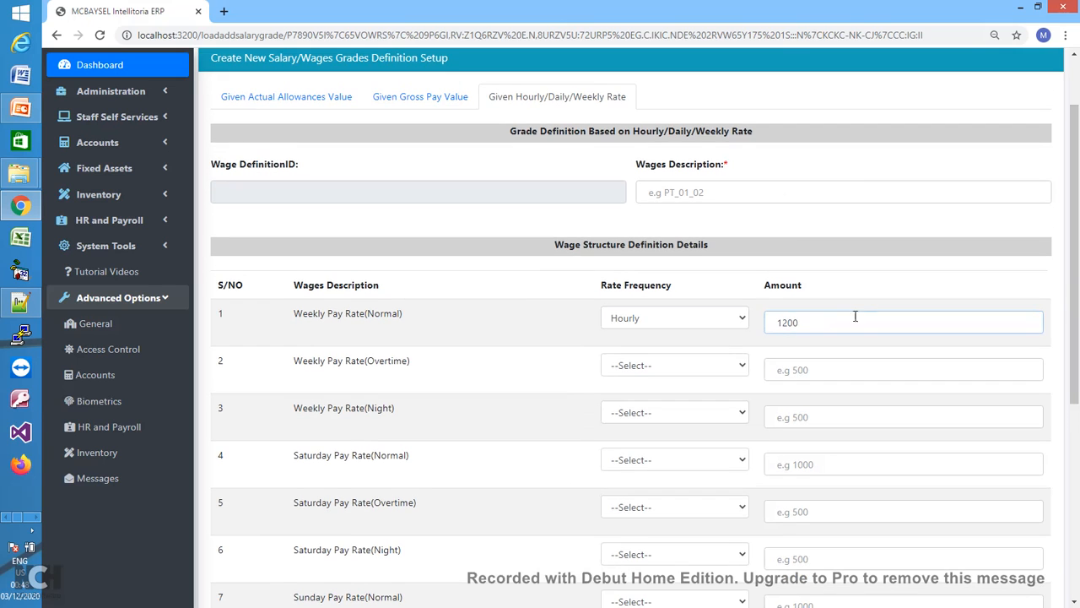
left_click(723, 364)
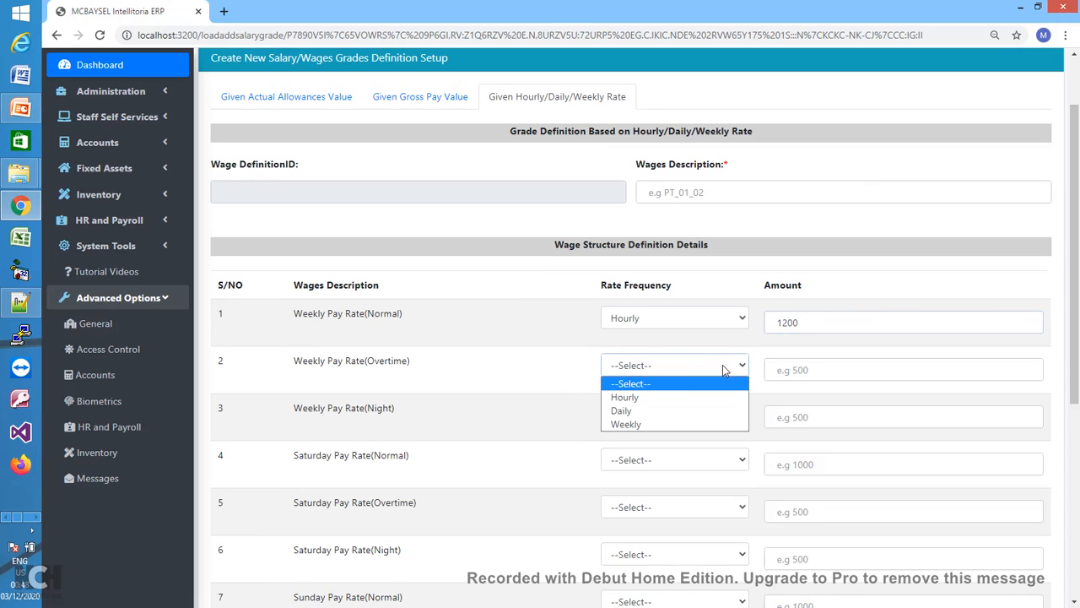
left_click(676, 398)
left_click(785, 374)
type("1500")
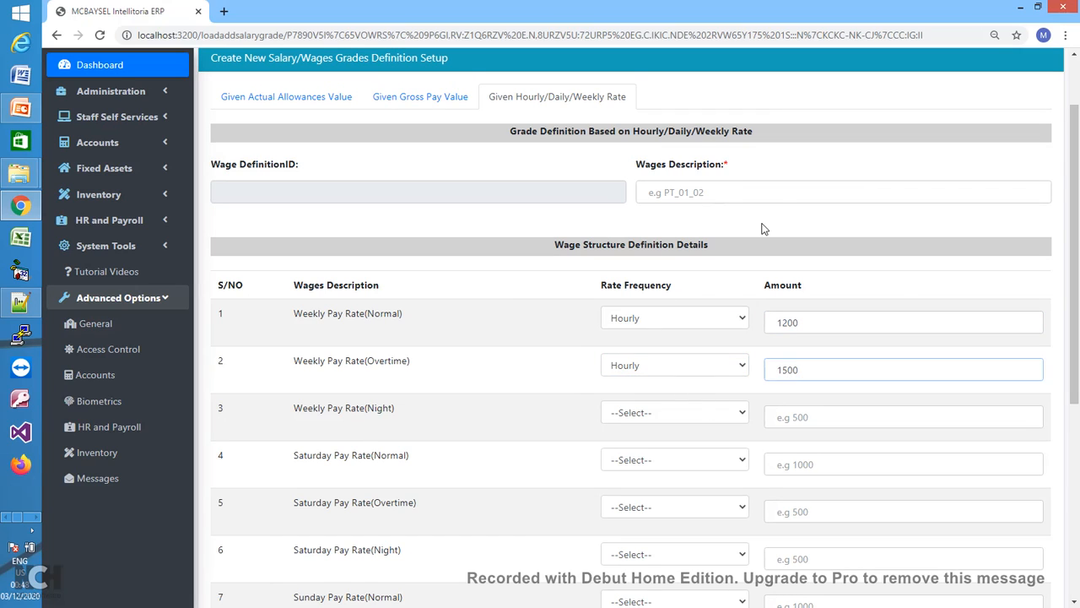
left_click(828, 325)
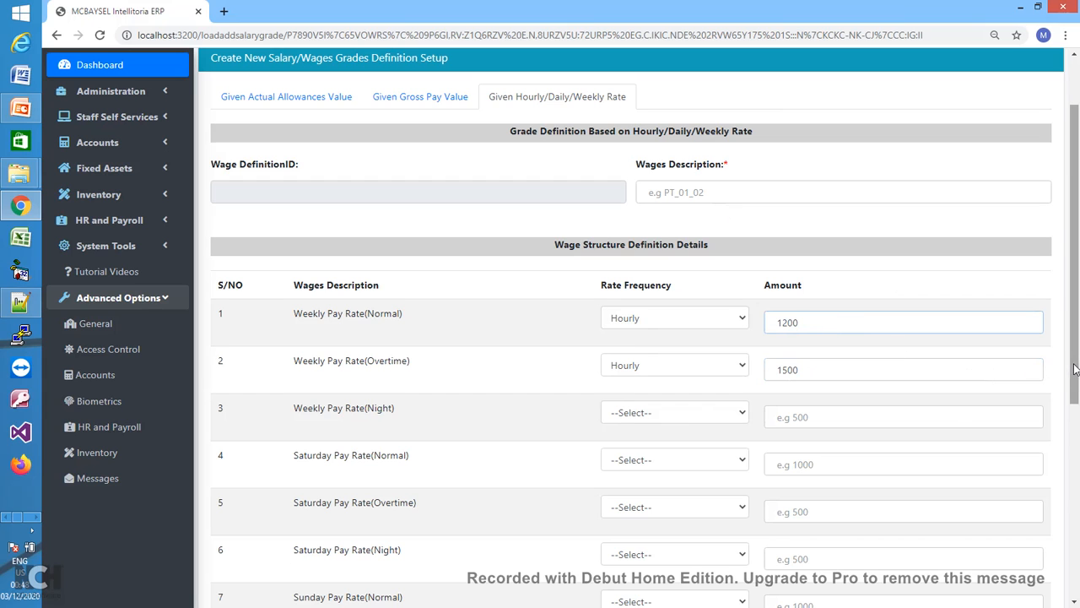
left_click_drag(1075, 371, 889, 226)
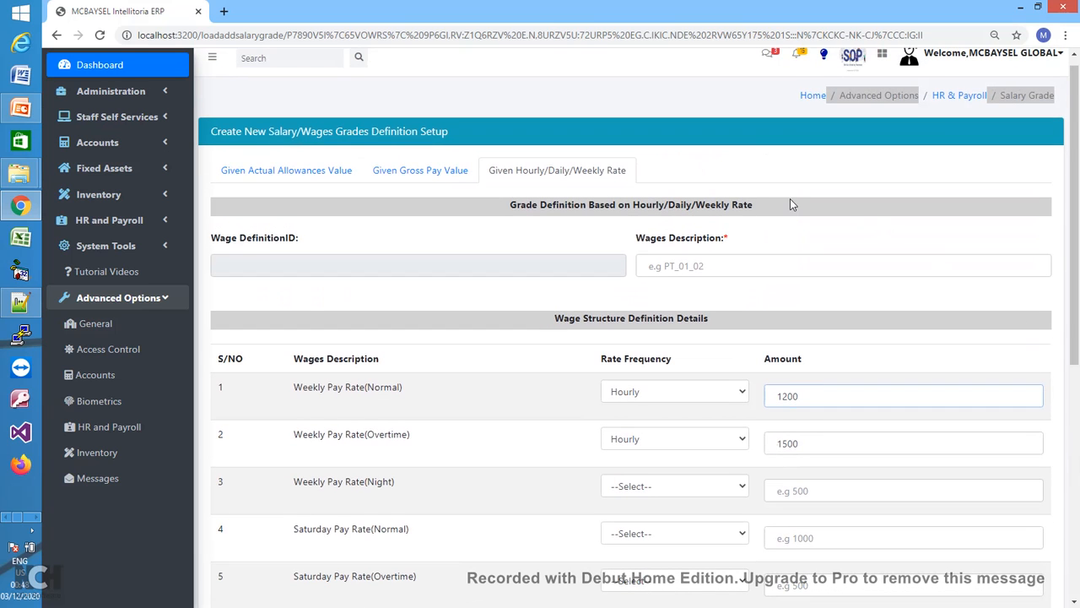
- Return to HR and Payroll Settings and start a new rule under P.A.Y.E Setup
left_click(946, 97)
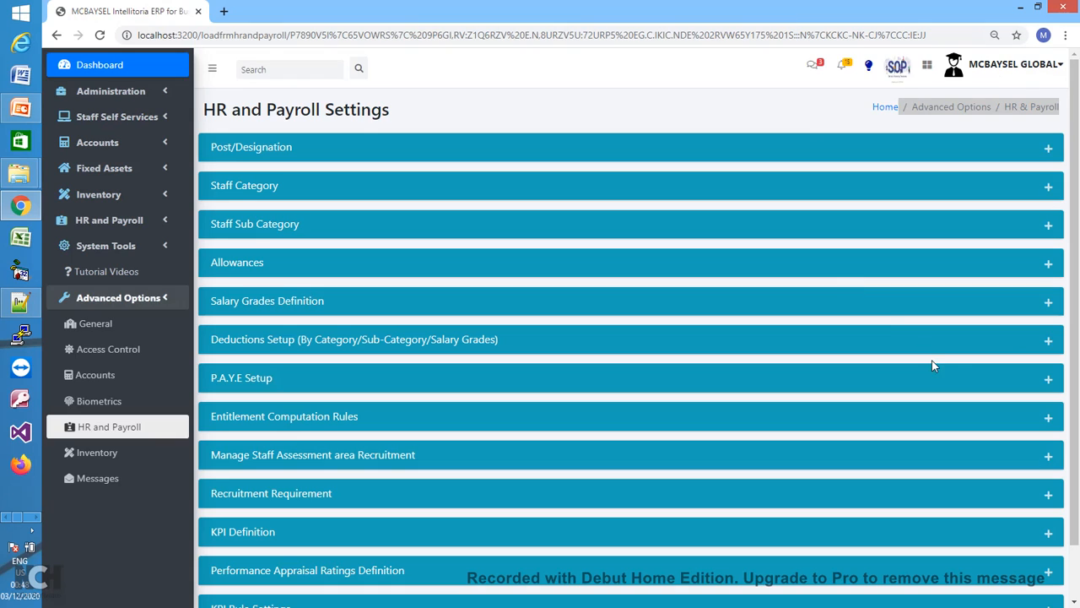
left_click_drag(1072, 325, 1078, 384)
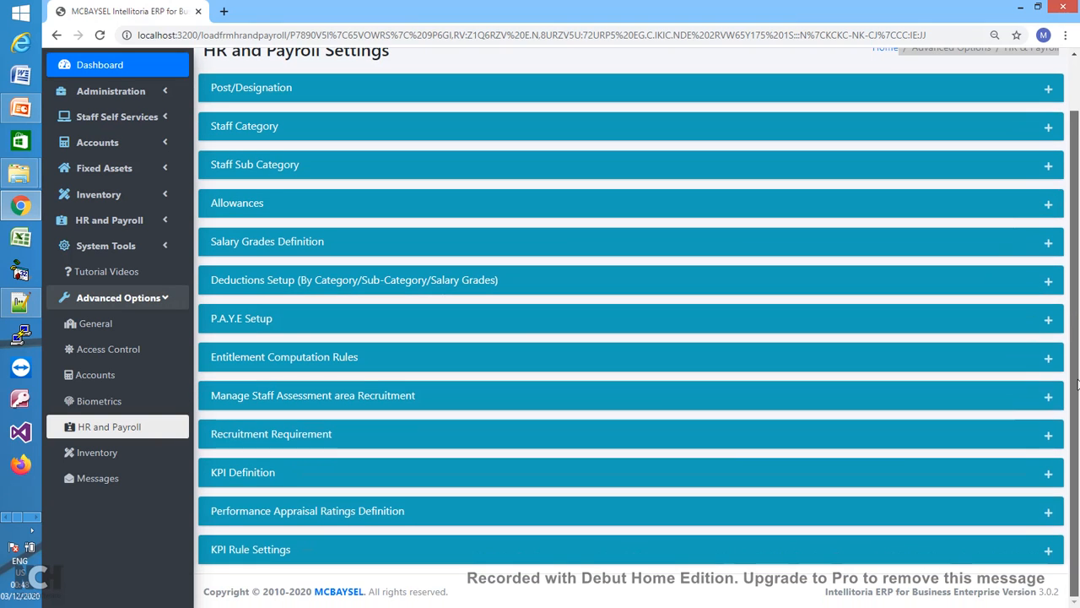
left_click(1047, 284)
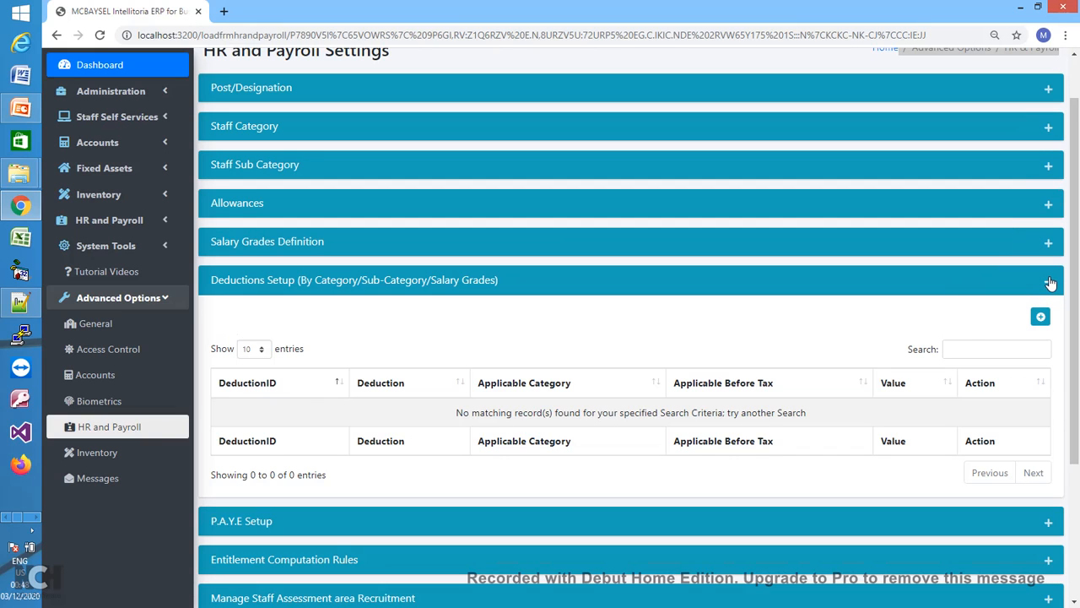
left_click(1051, 284)
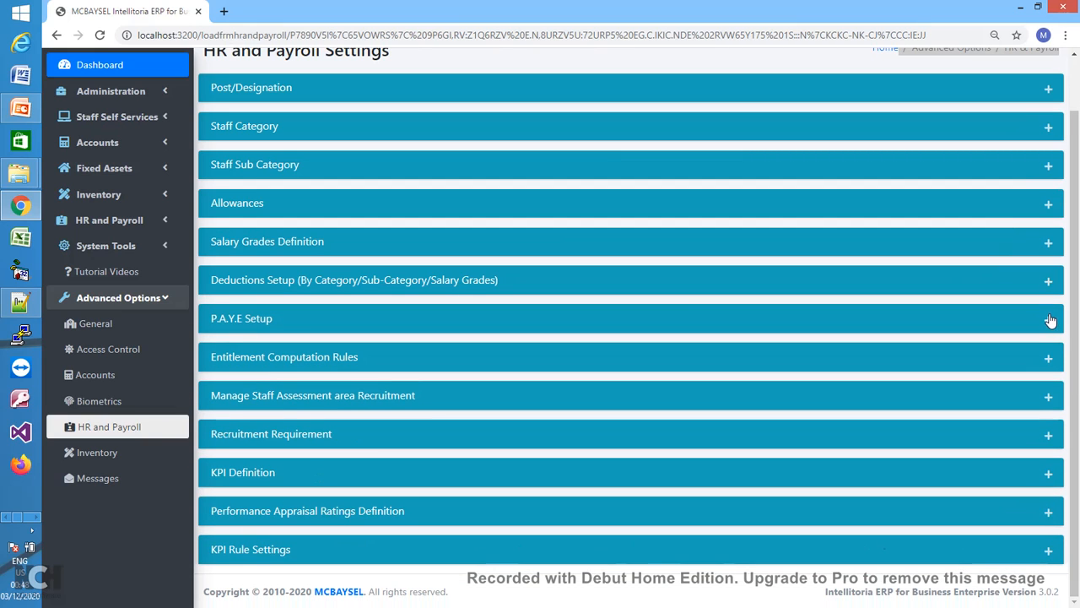
left_click(1056, 325)
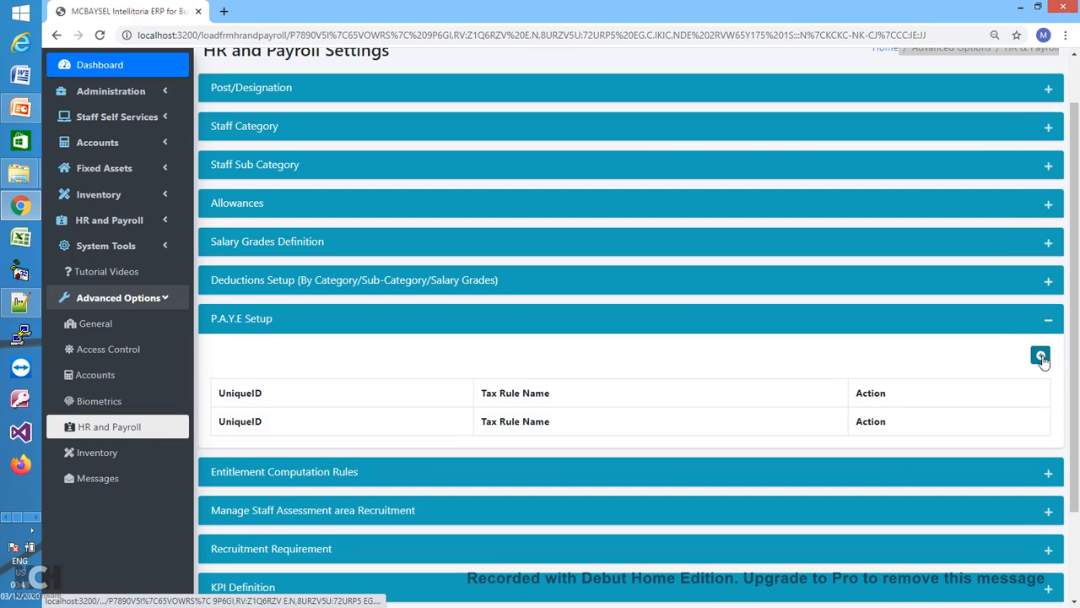
left_click(1041, 354)
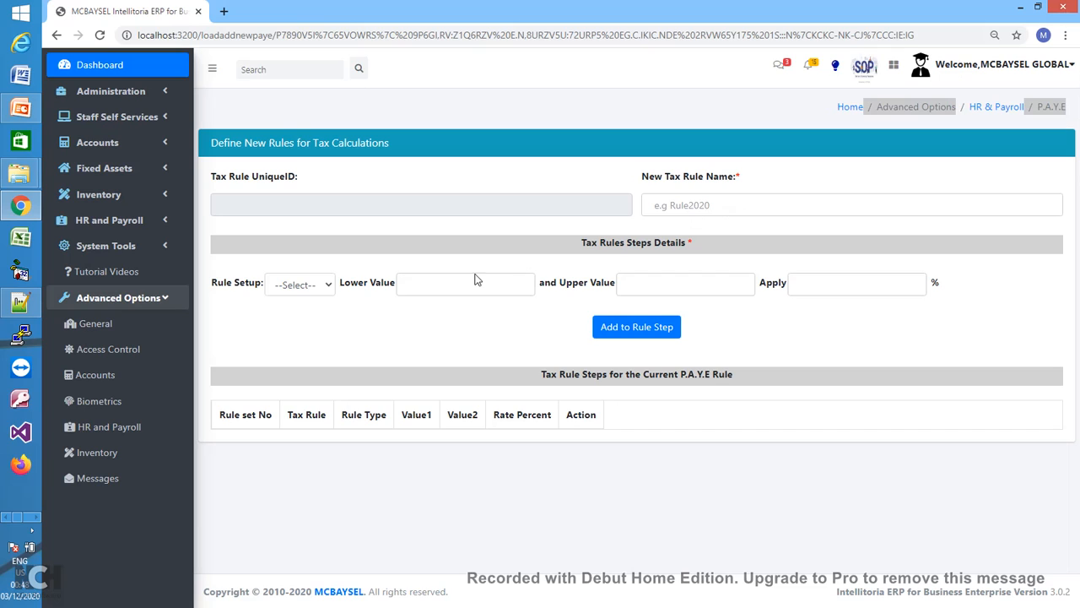
- Draft a Between 200000–500000 tax band at 5%, then leave it unsaved for HR and Payroll Settings
left_click(333, 287)
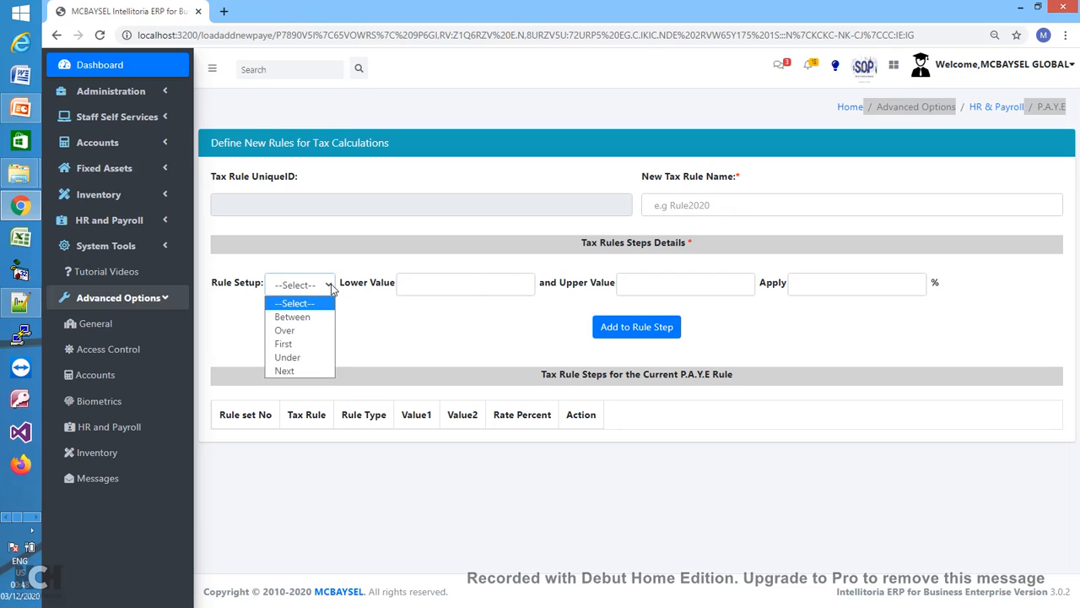
left_click(295, 317)
left_click(428, 285)
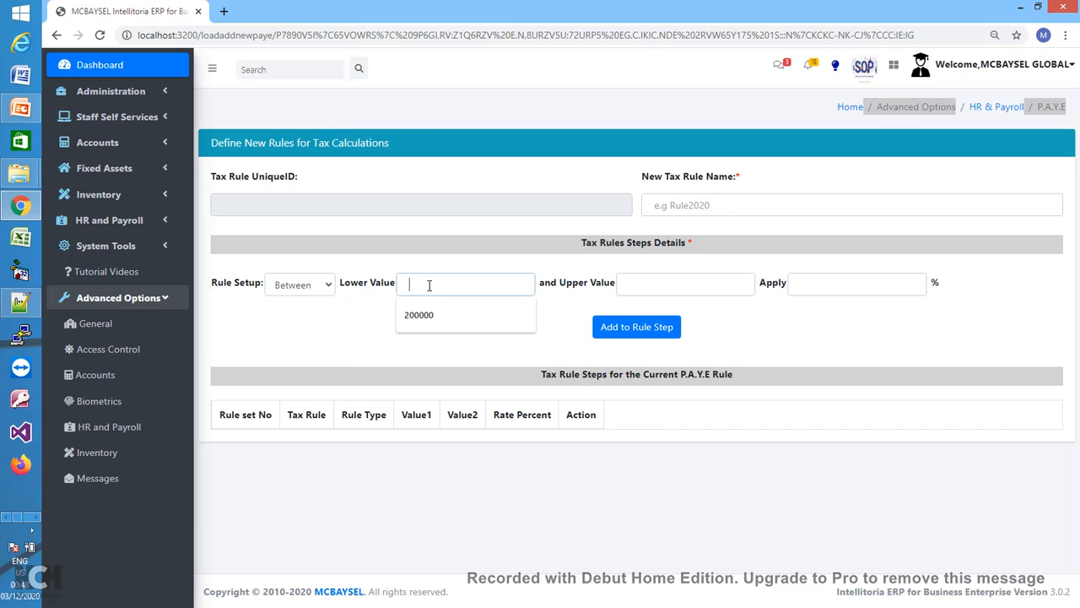
type("200000")
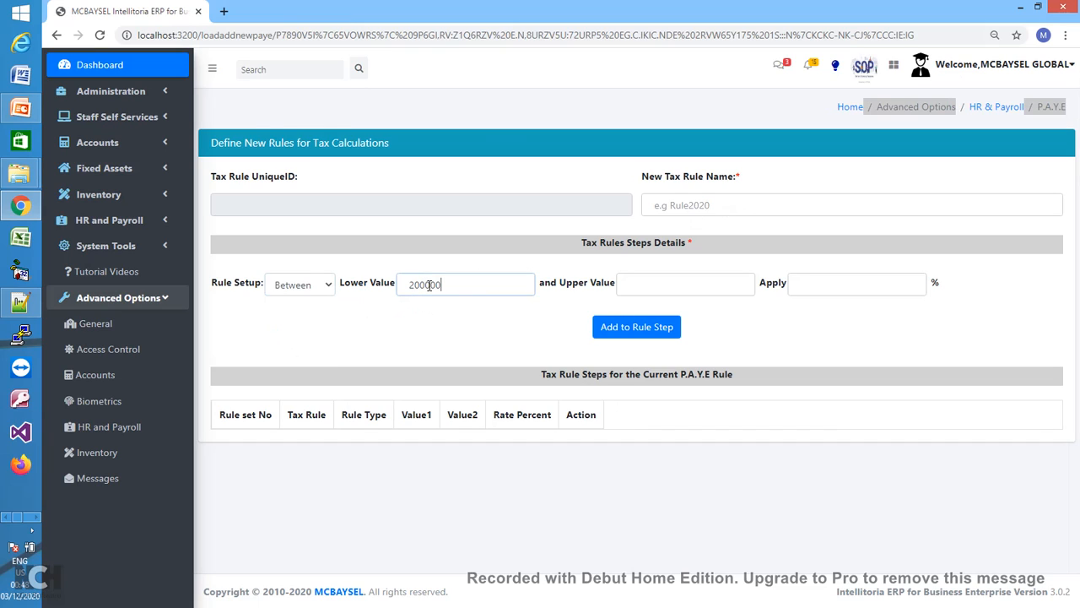
left_click(651, 285)
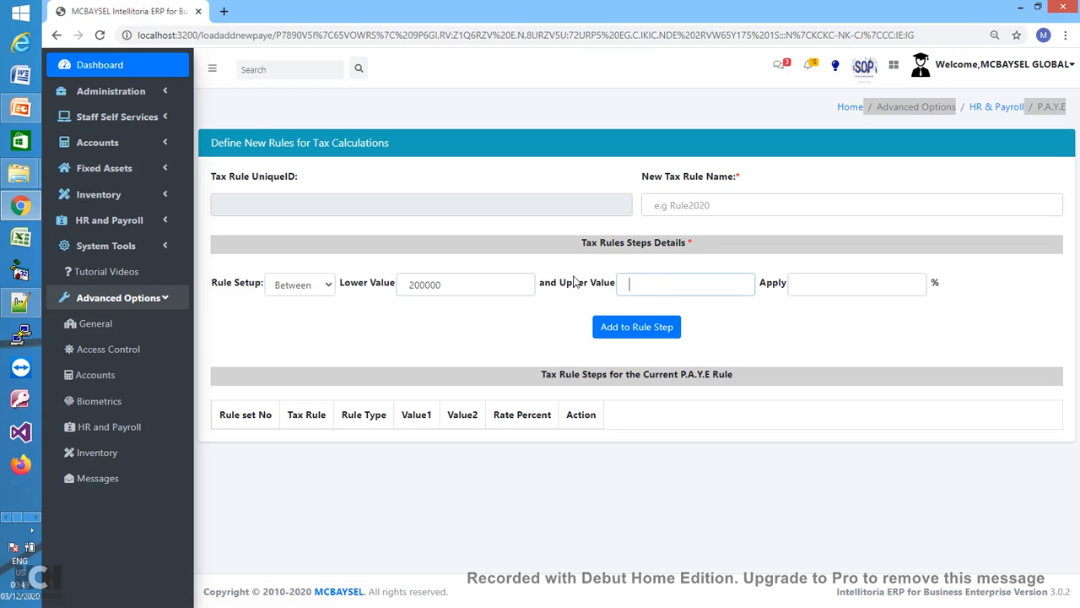
type("500000")
left_click(814, 283)
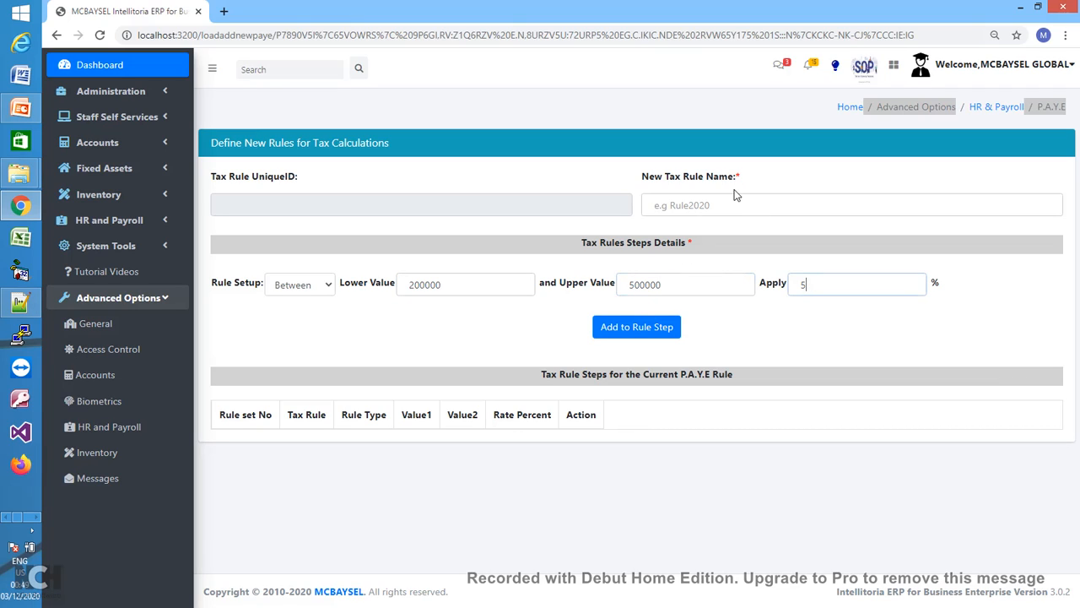
left_click(997, 113)
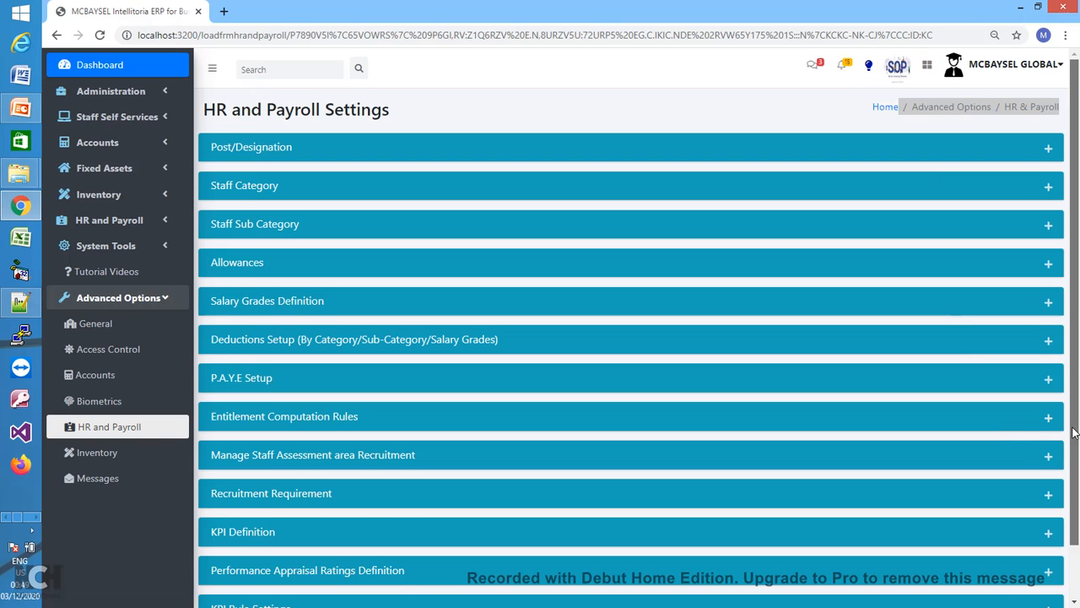
- Expand Entitlement Computation Rules and open a blank staff entitlement rule form
scroll(1051, 374, "down", 1)
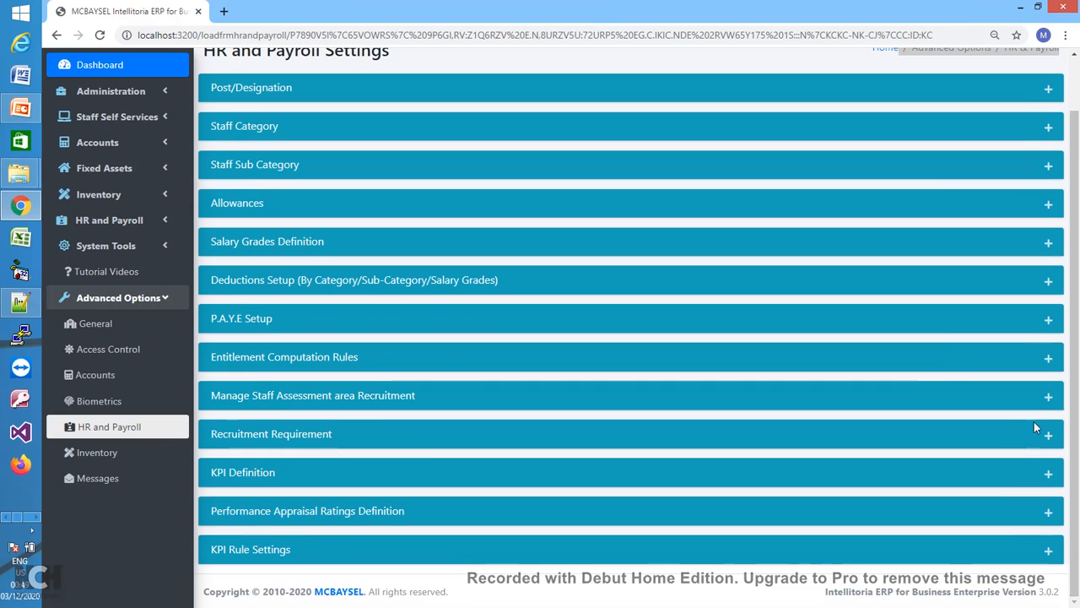
left_click(1048, 368)
scroll(1065, 371, "down", 1)
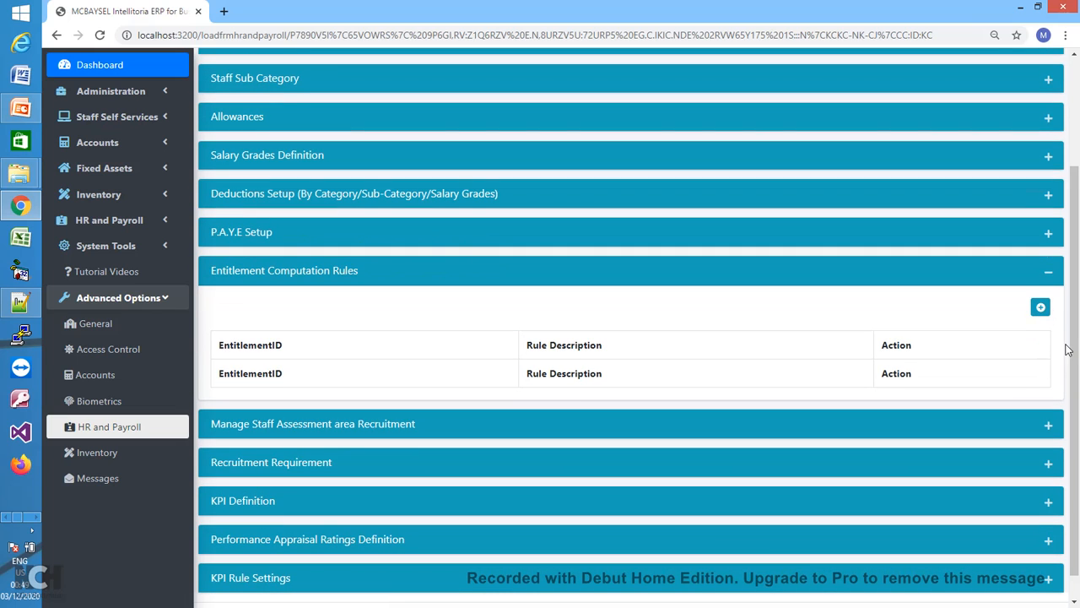
left_click_drag(1077, 358, 1077, 386)
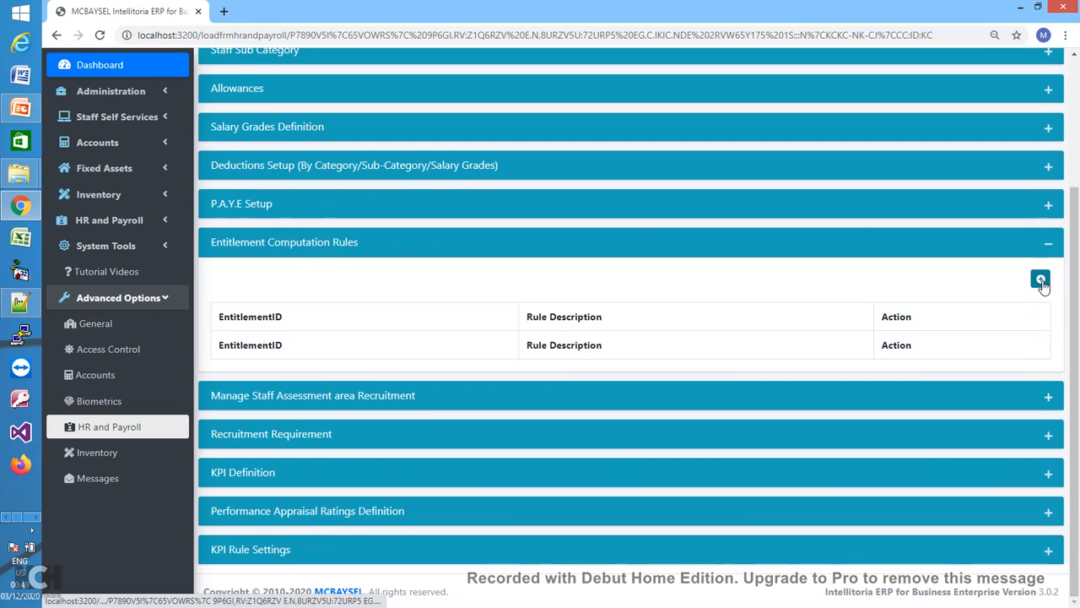
left_click(1041, 280)
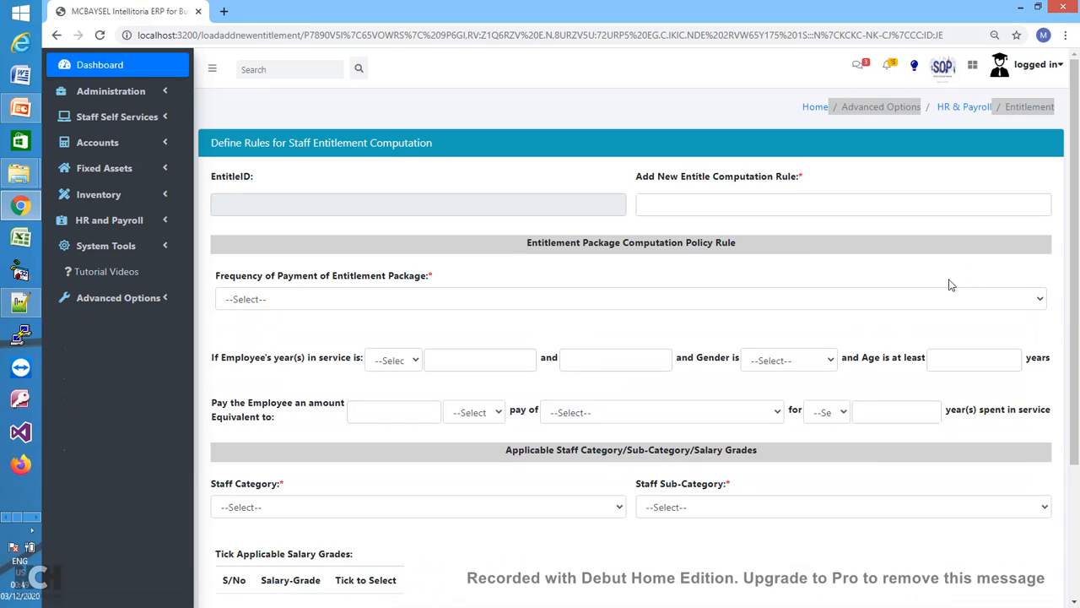
- Set the entitlement conditions: years in service Between, gender Male, minimum age 45
left_click(883, 305)
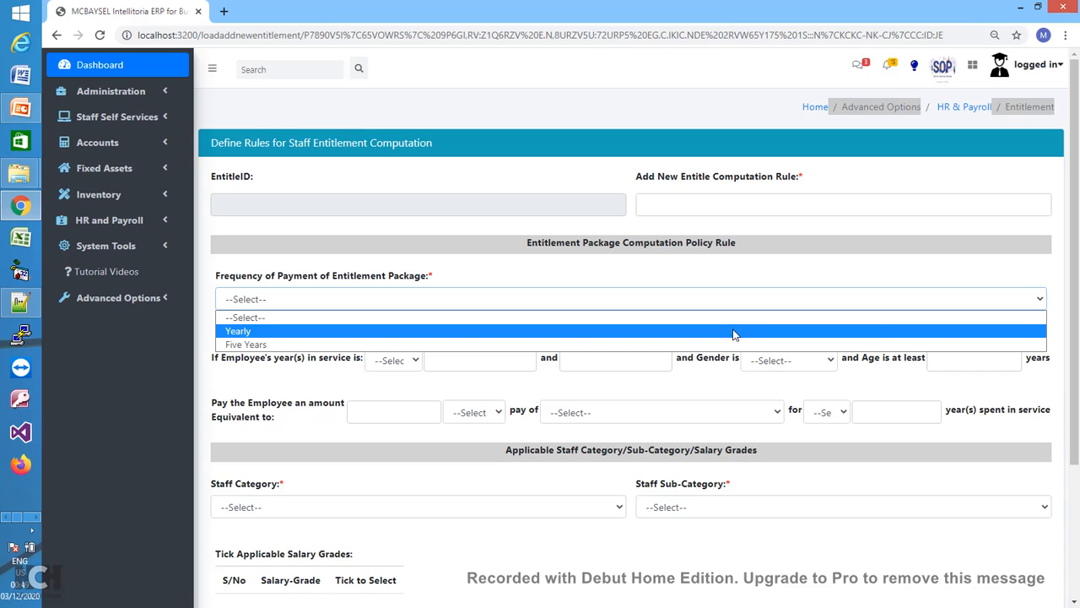
left_click(742, 207)
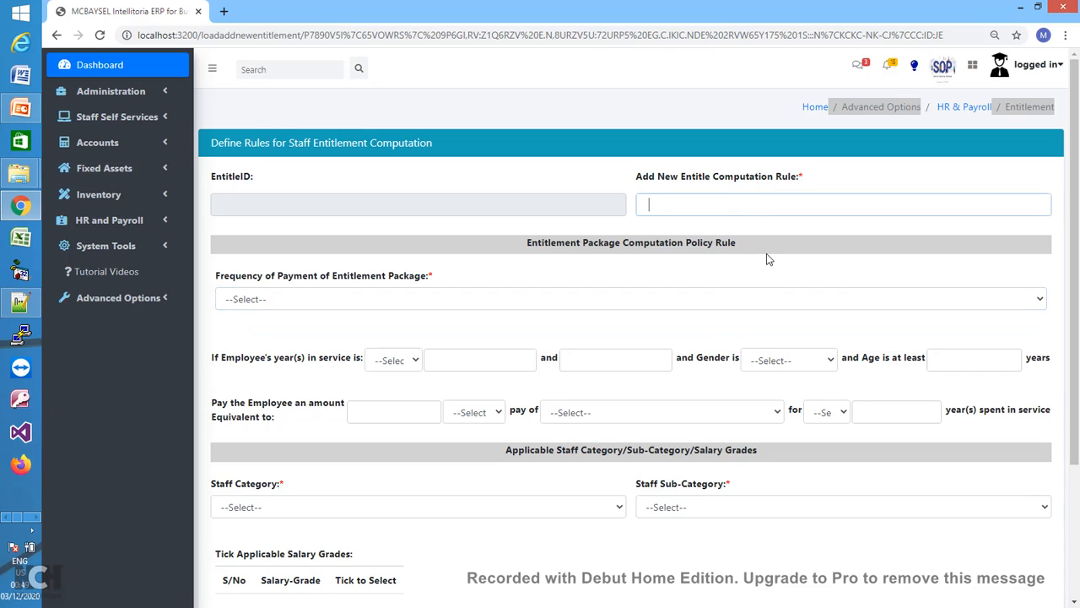
left_click(414, 362)
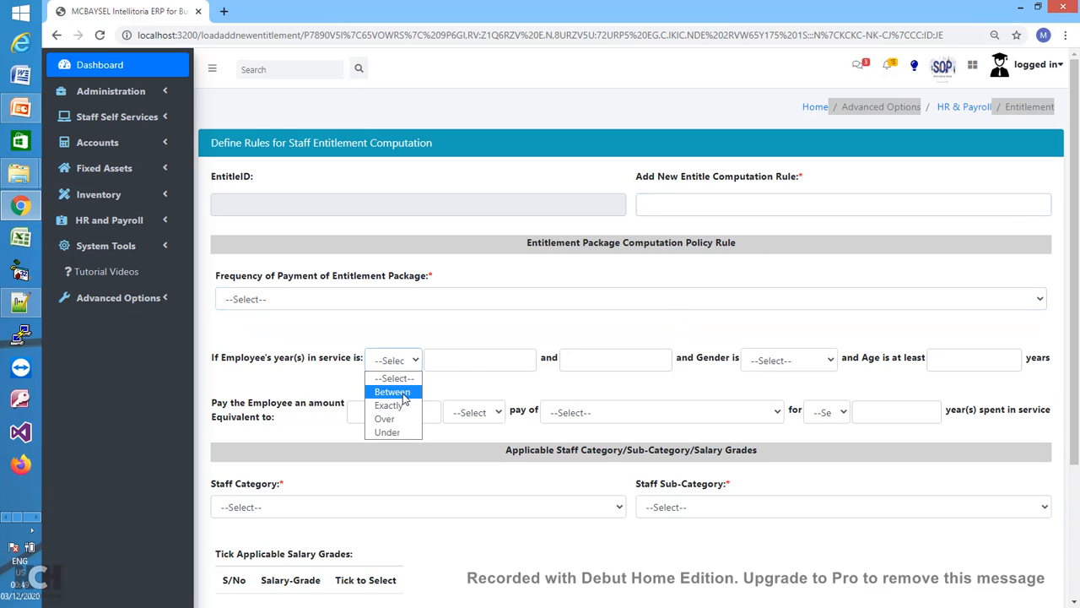
left_click(394, 392)
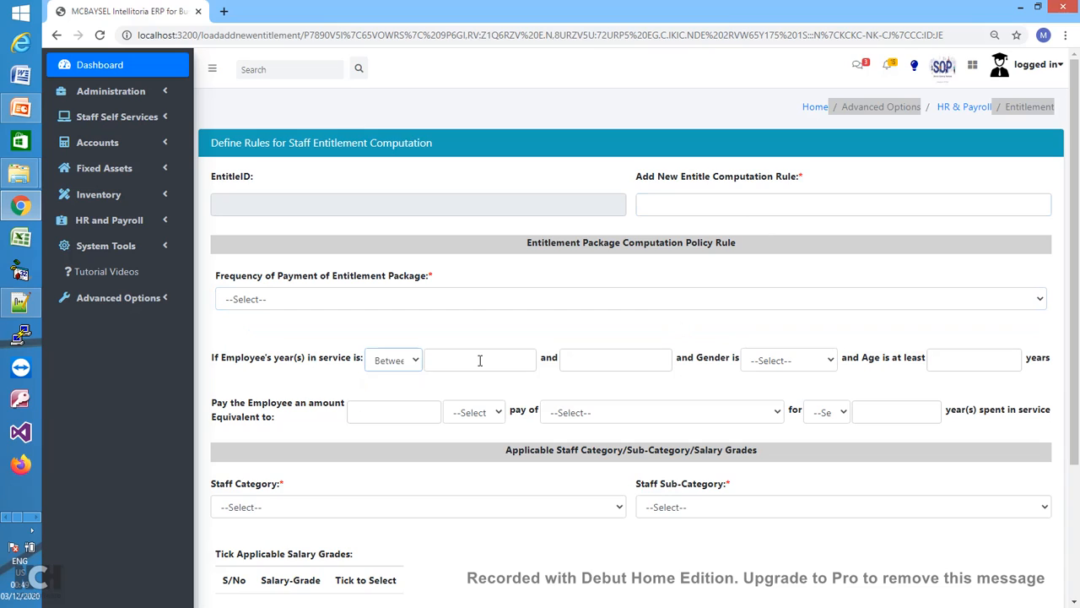
left_click(480, 360)
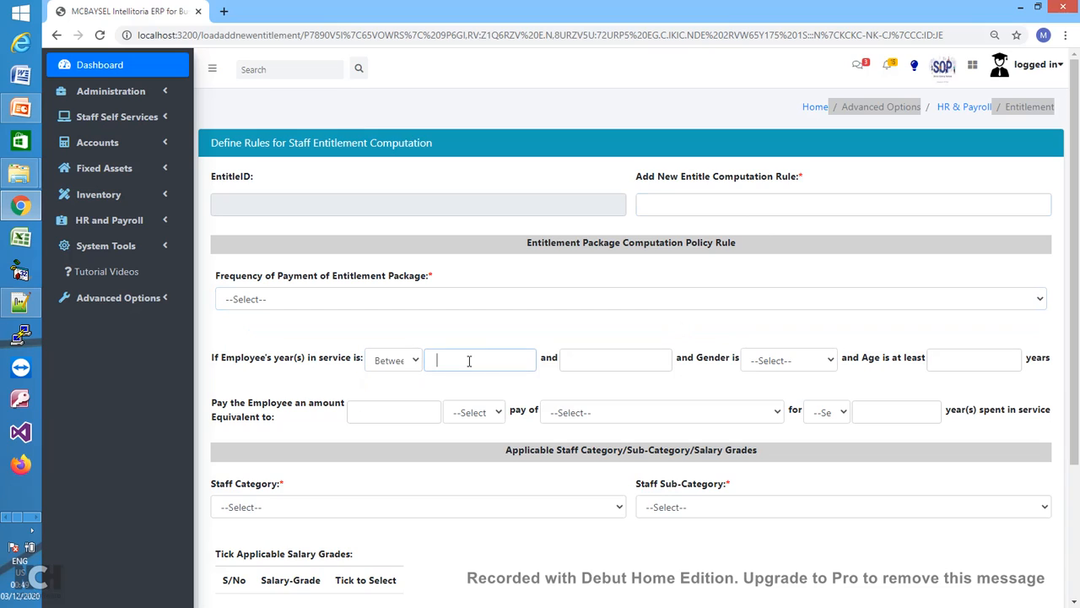
left_click(788, 360)
left_click(770, 390)
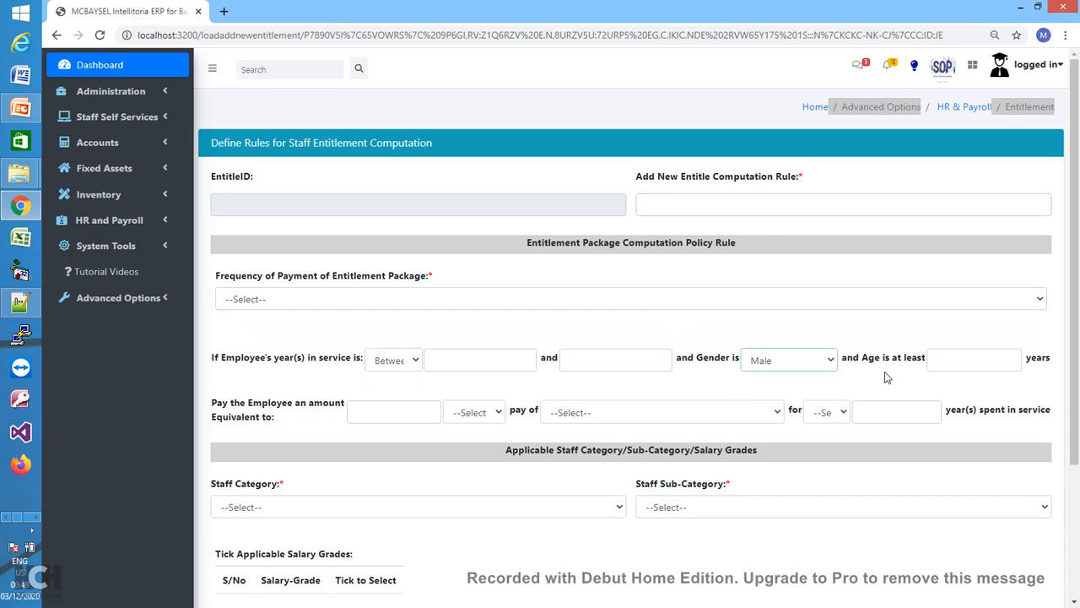
left_click(793, 363)
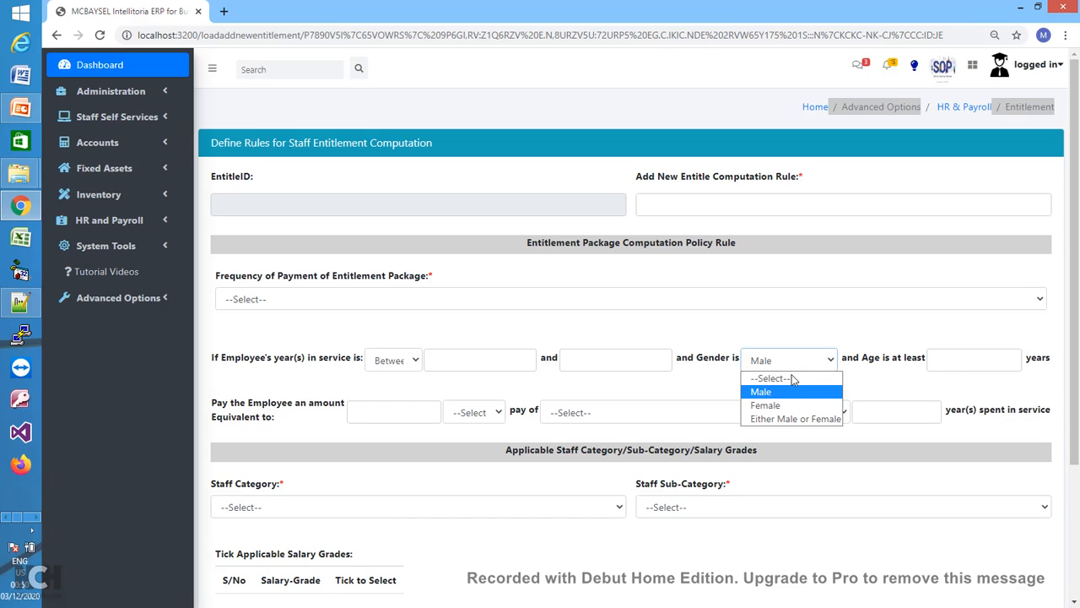
left_click(956, 363)
type("45")
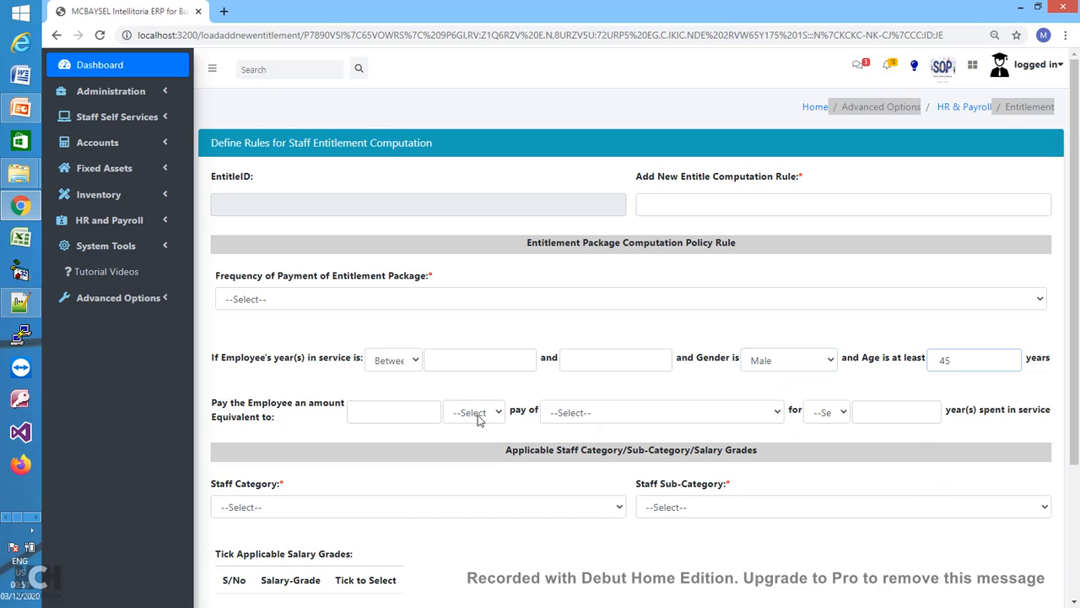
- Grant 4 Month(s) of Total Gross Pay Total every 2 years, then return to settings unsaved
left_click(416, 412)
type("4500")
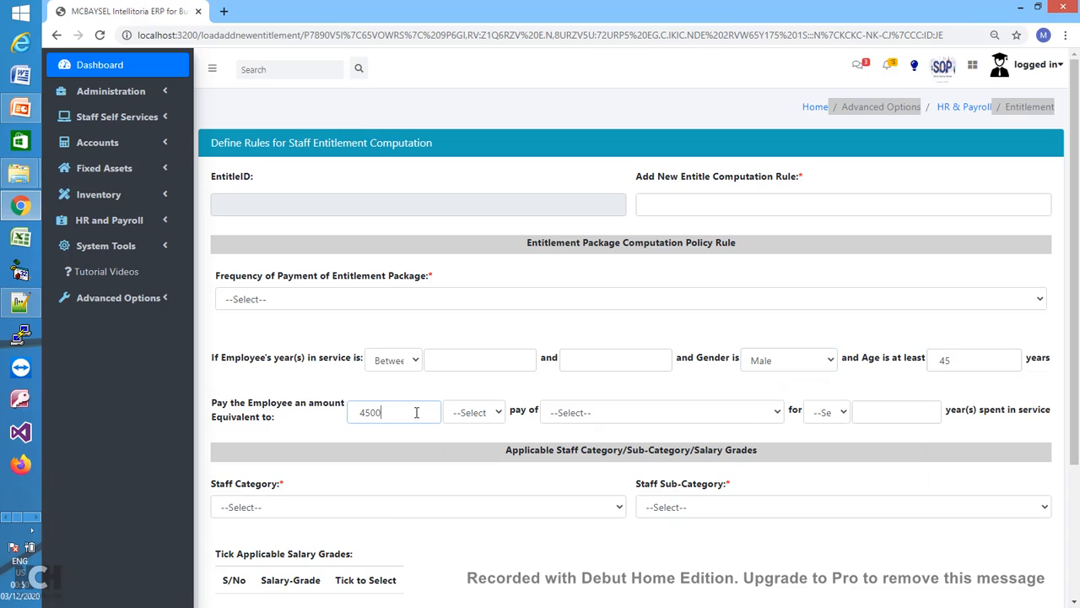
left_click(498, 413)
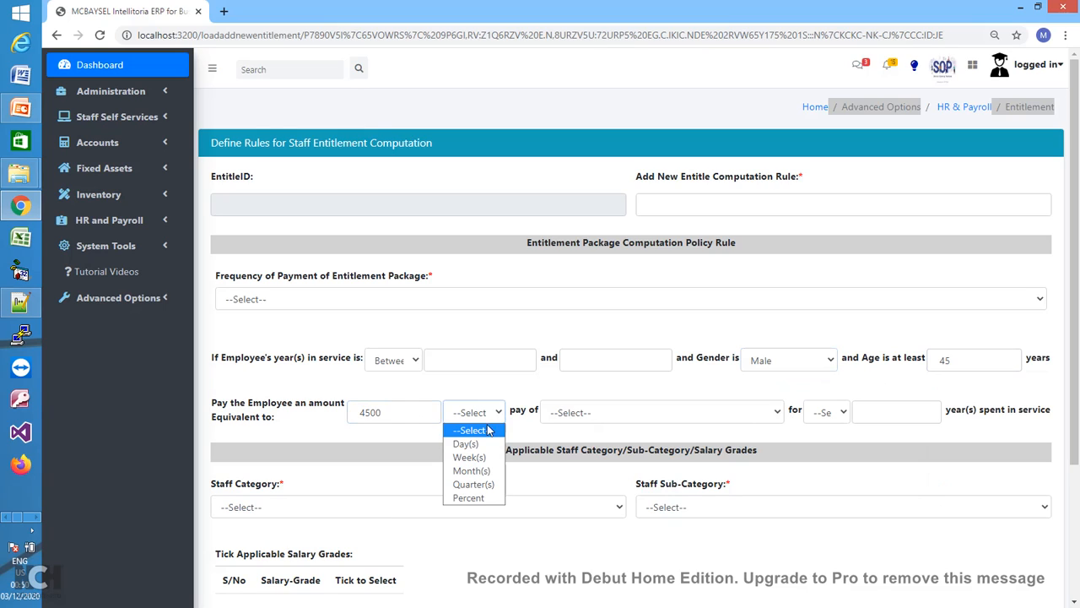
left_click(479, 476)
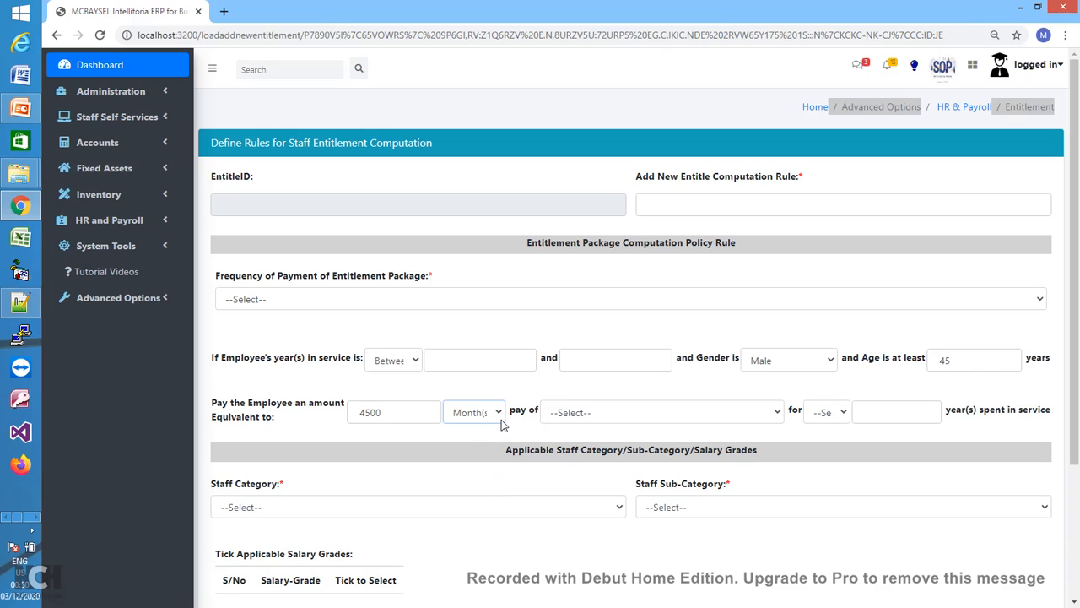
left_click(412, 413)
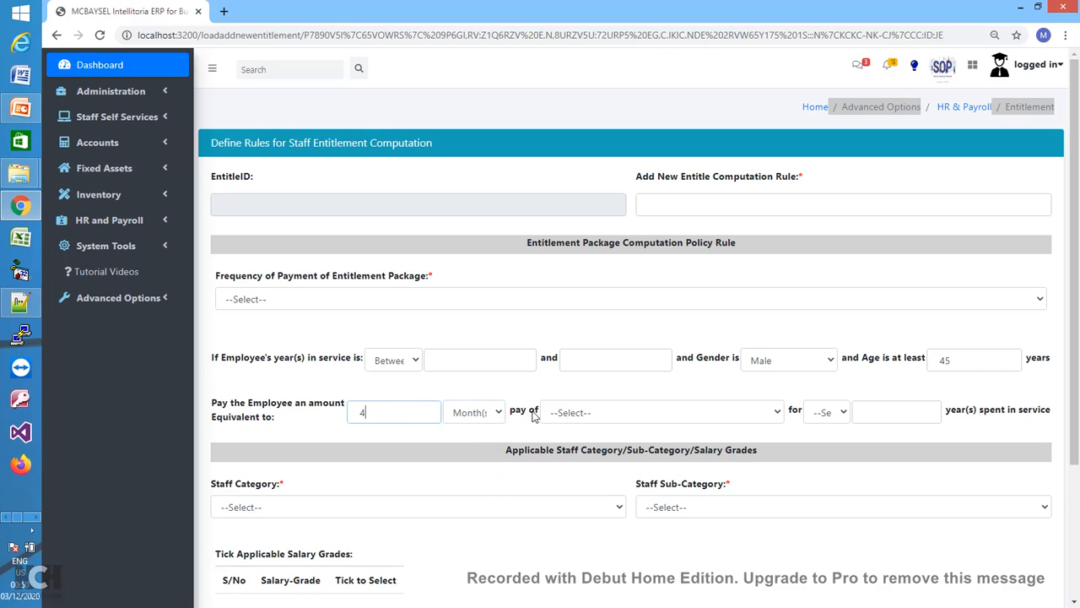
left_click(595, 413)
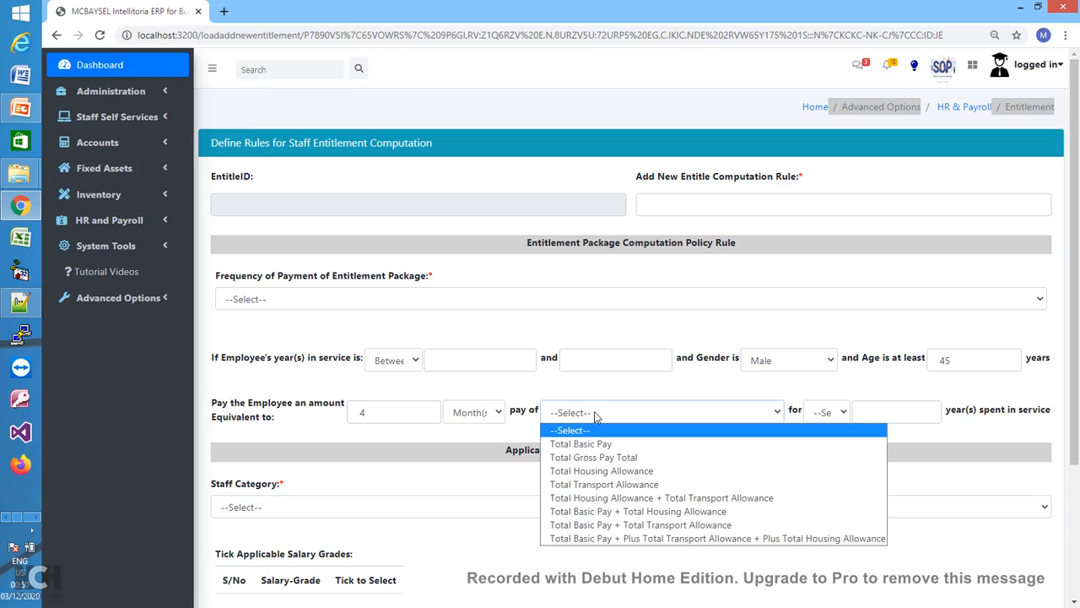
left_click(601, 460)
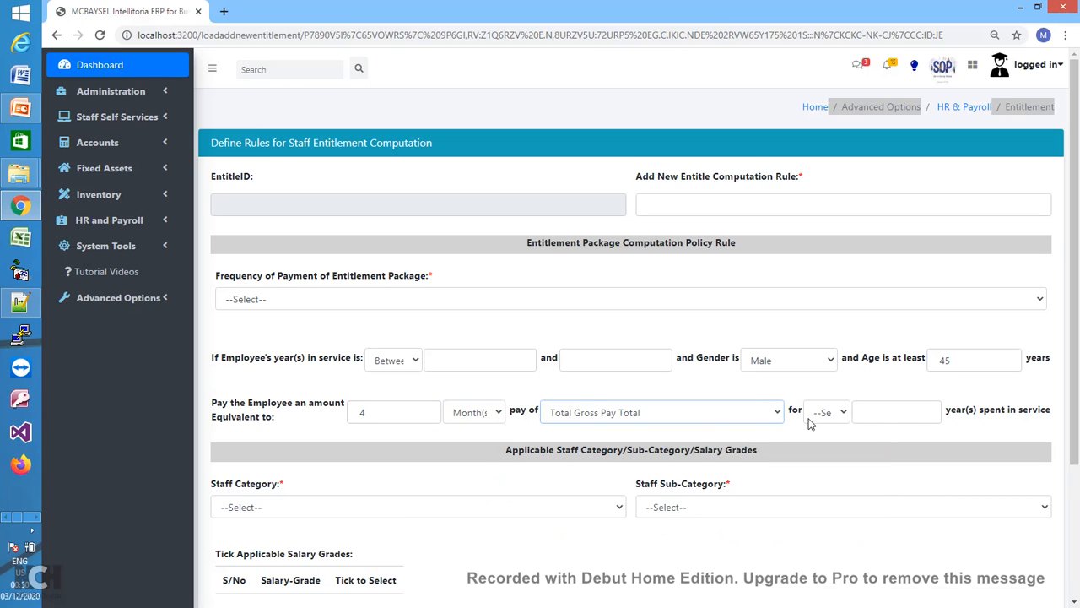
left_click(842, 413)
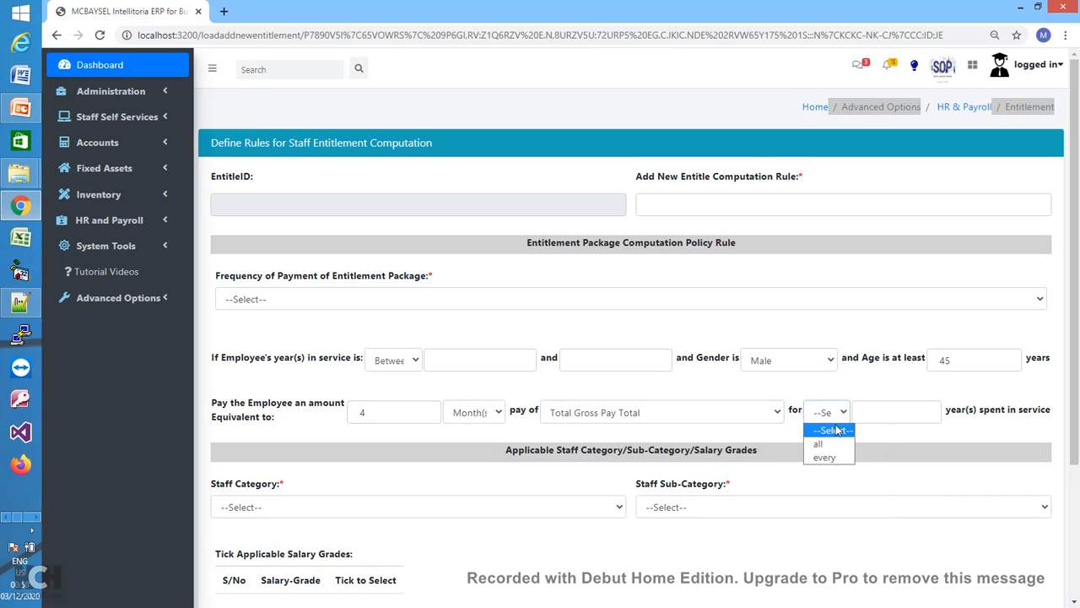
left_click(833, 457)
left_click(888, 410)
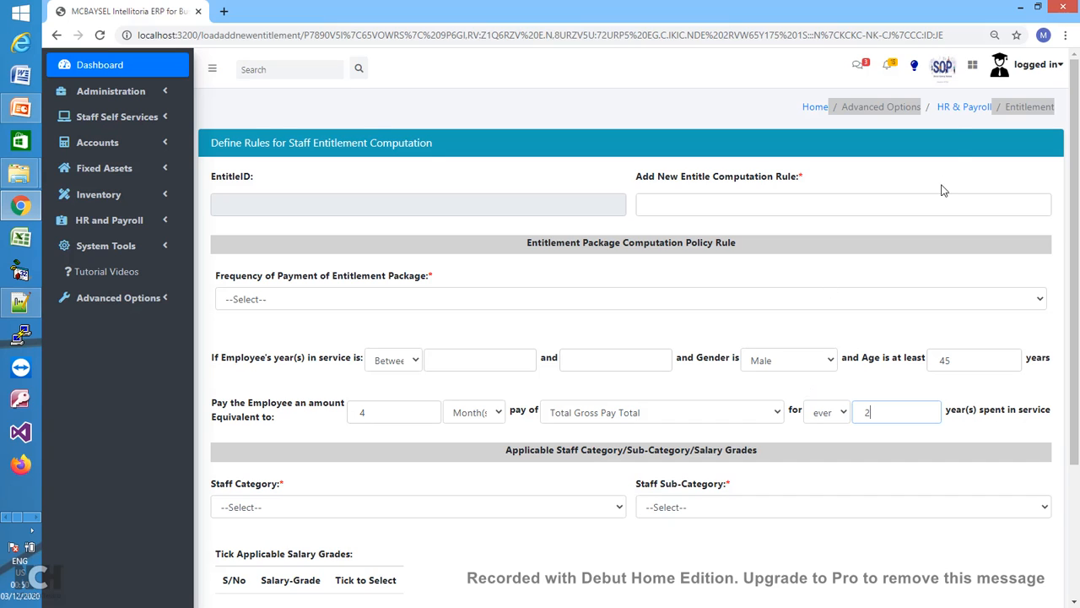
left_click(959, 110)
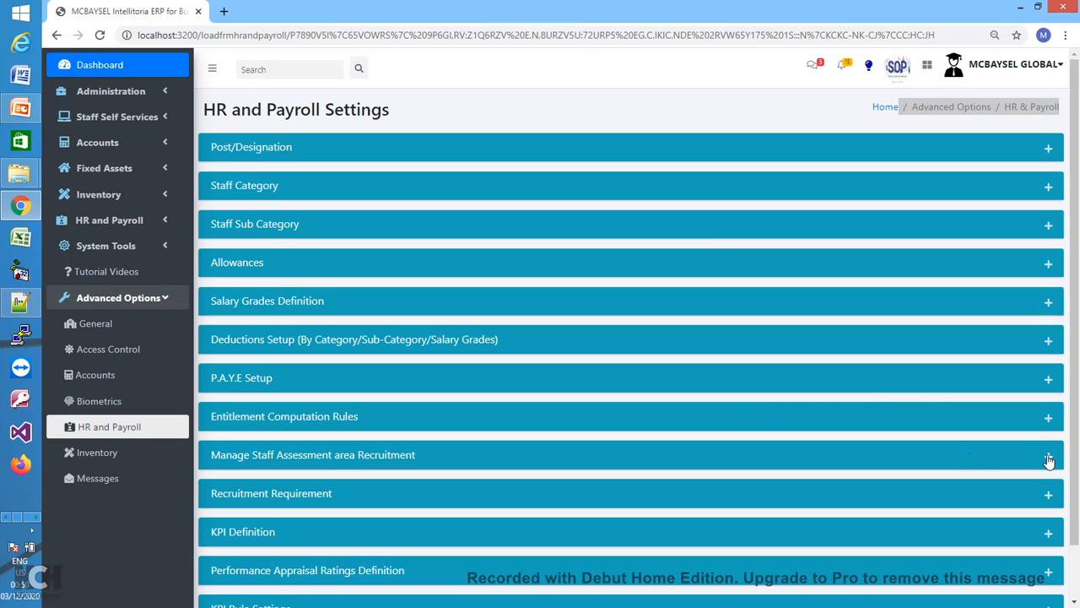
- Inspect and refold the KPI Definition section, then open Performance Appraisal Ratings Definition
scroll(1077, 443, "down", 1)
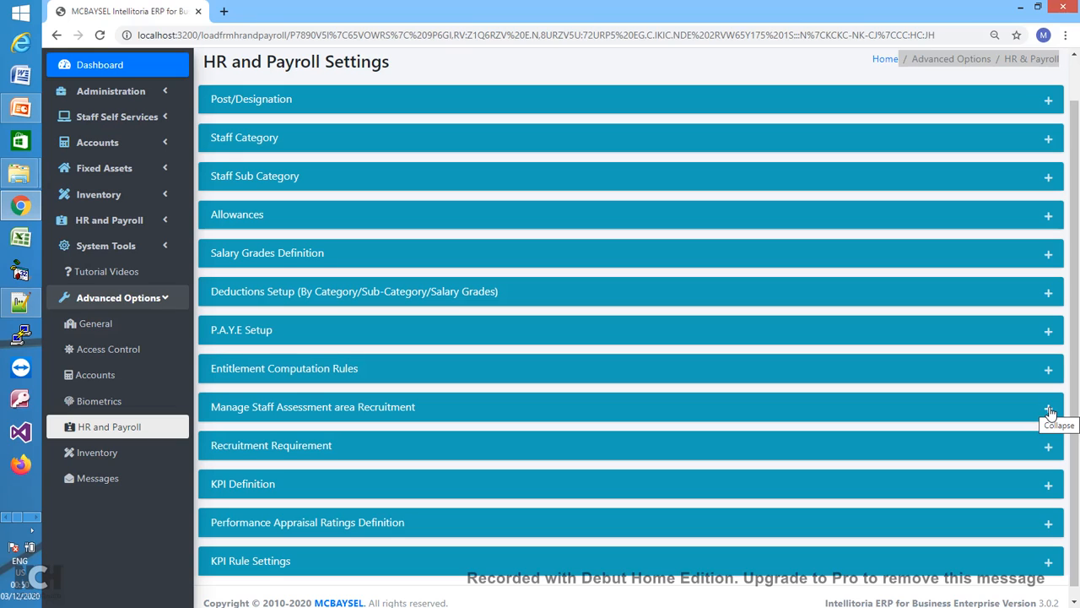
left_click(1049, 489)
left_click_drag(1076, 434, 1077, 567)
left_click(1048, 280)
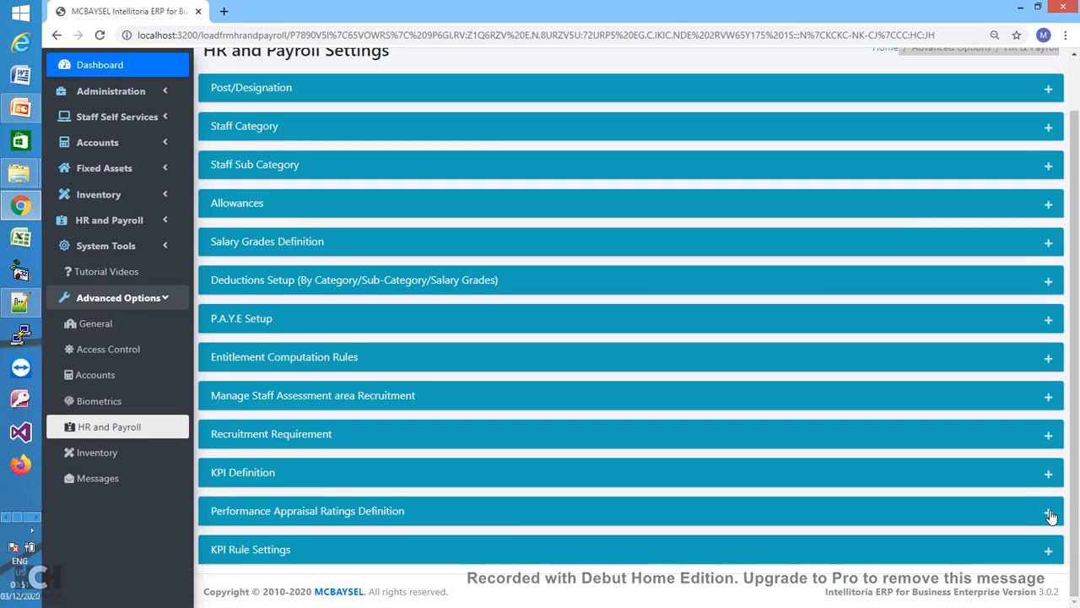
left_click(1050, 513)
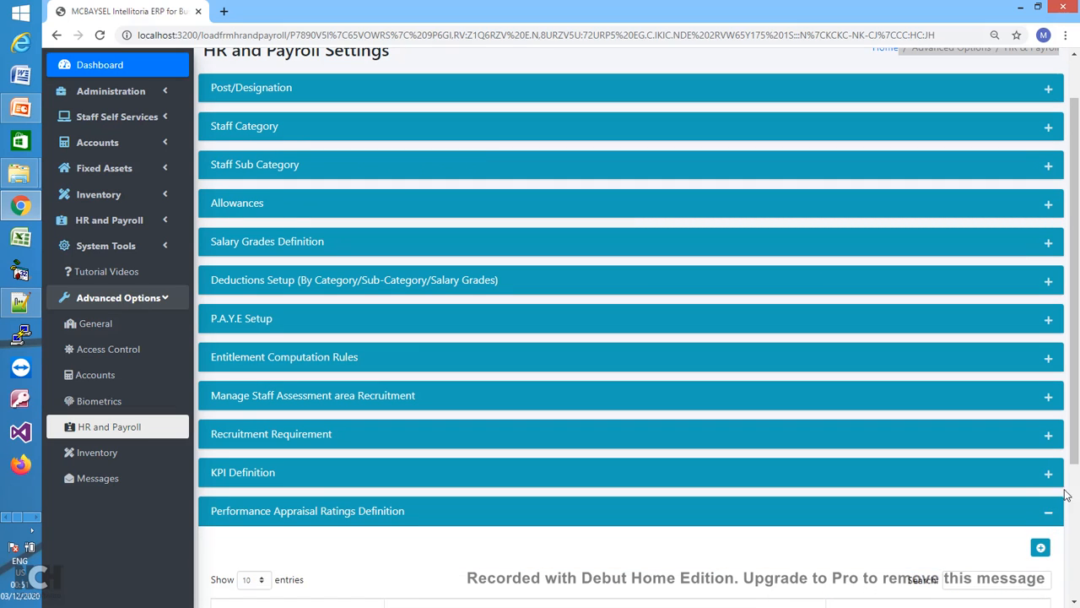
scroll(1068, 473, "down", 2)
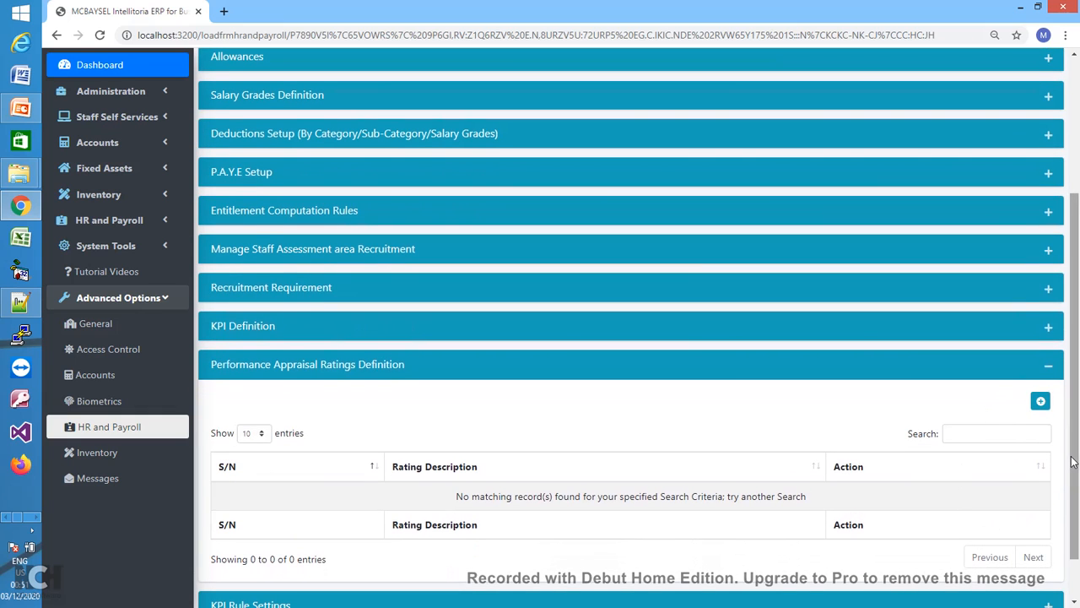
left_click_drag(1073, 462, 1072, 511)
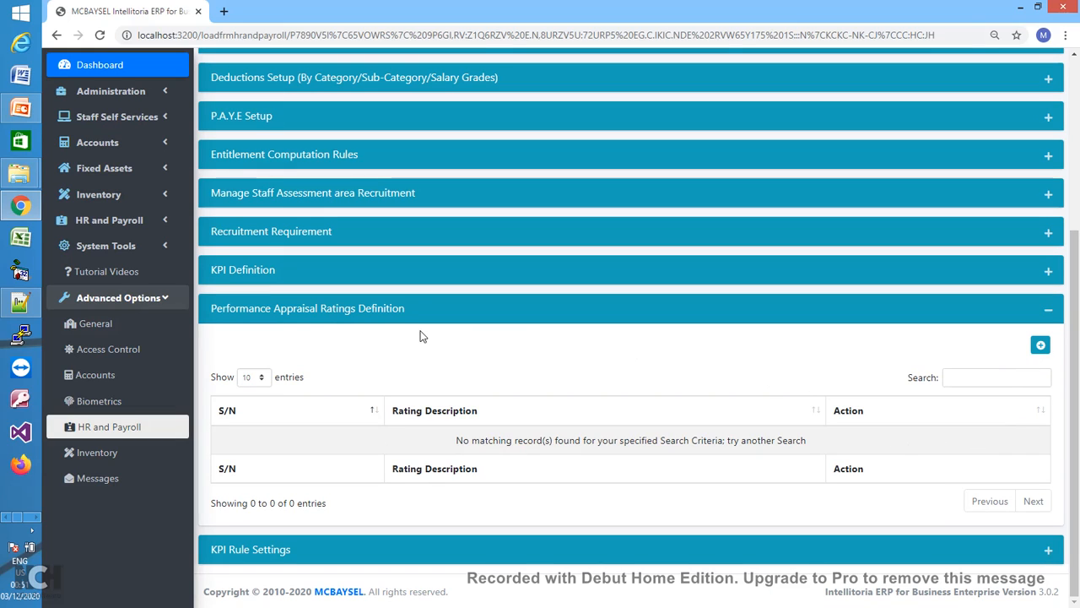
- Inspect KPI Rule Settings, fold all open sections shut, and collapse Advanced Options
left_click(1049, 552)
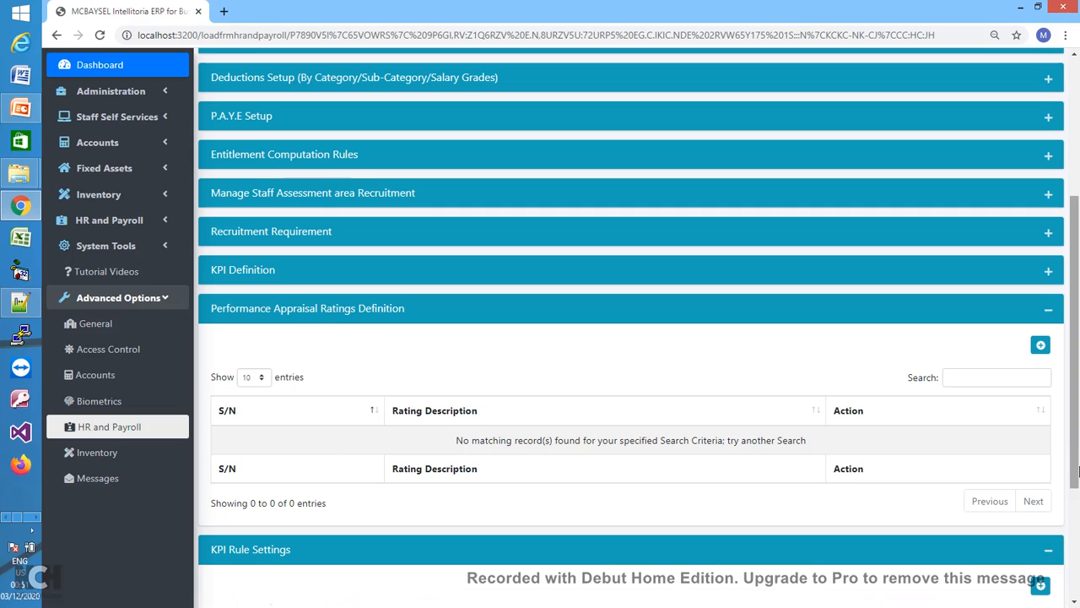
left_click_drag(1078, 436, 1072, 549)
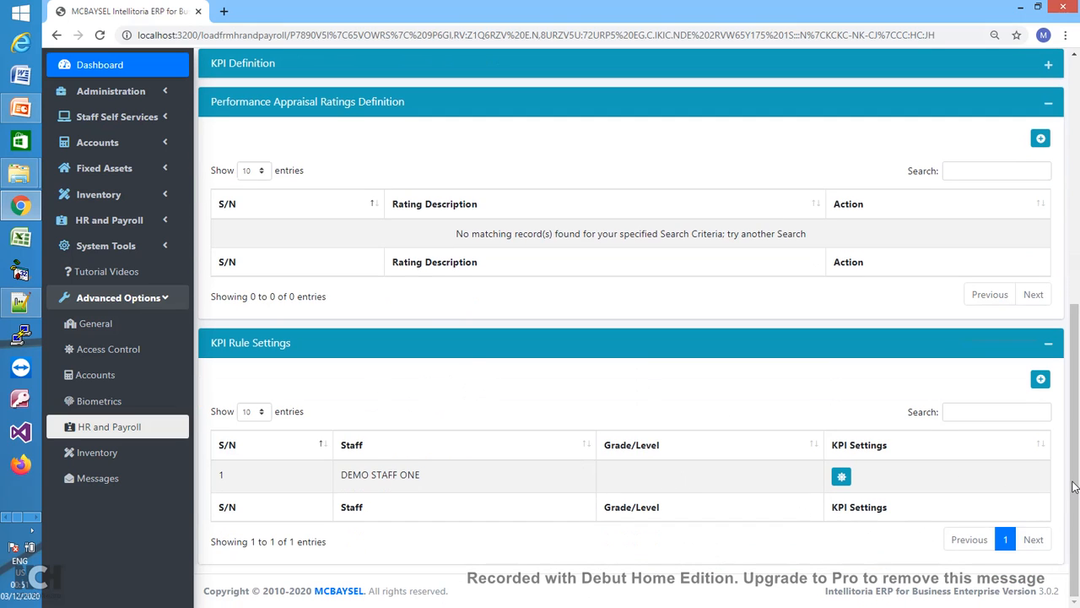
left_click_drag(1073, 487, 1076, 225)
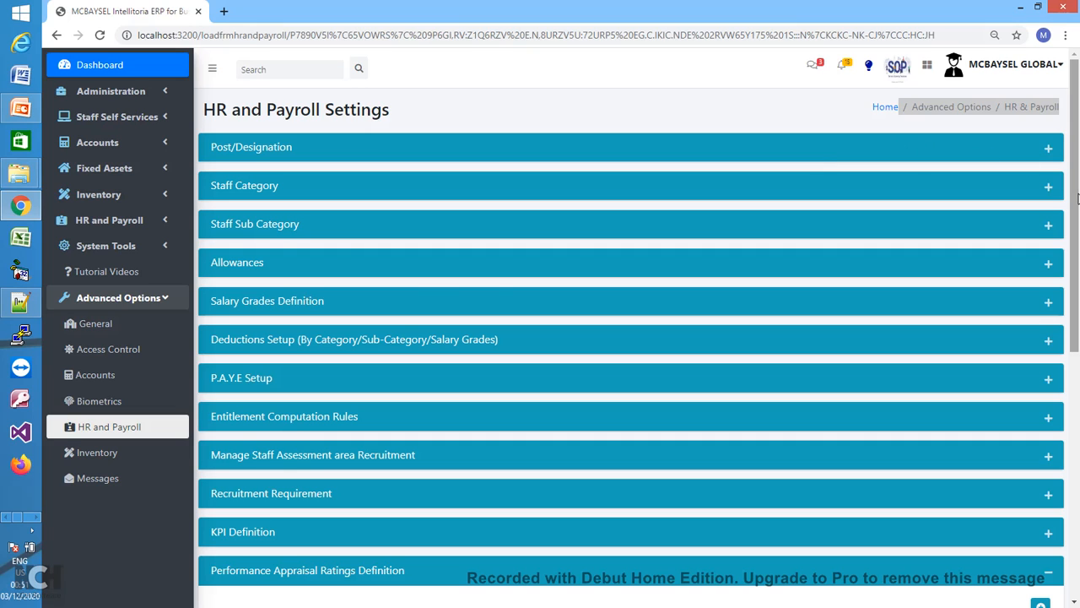
scroll(1077, 198, "down", 4)
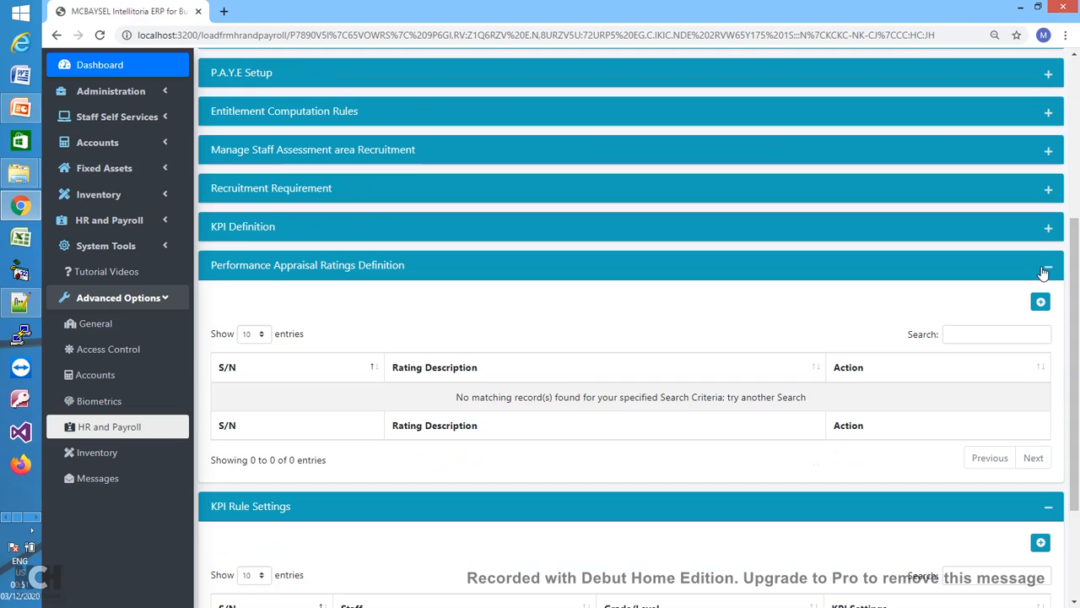
left_click(1047, 271)
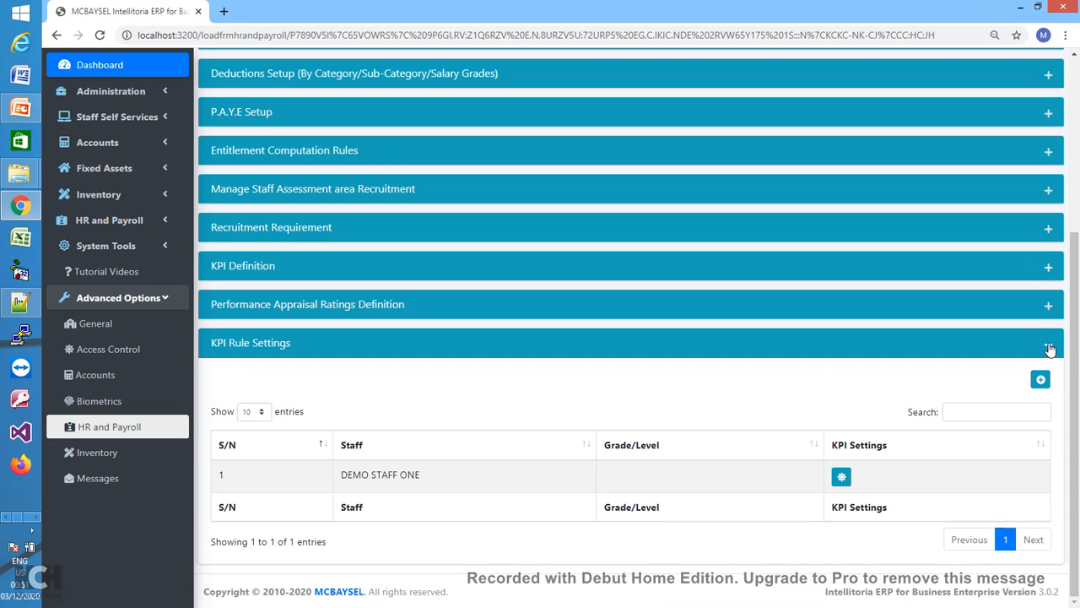
left_click(1050, 349)
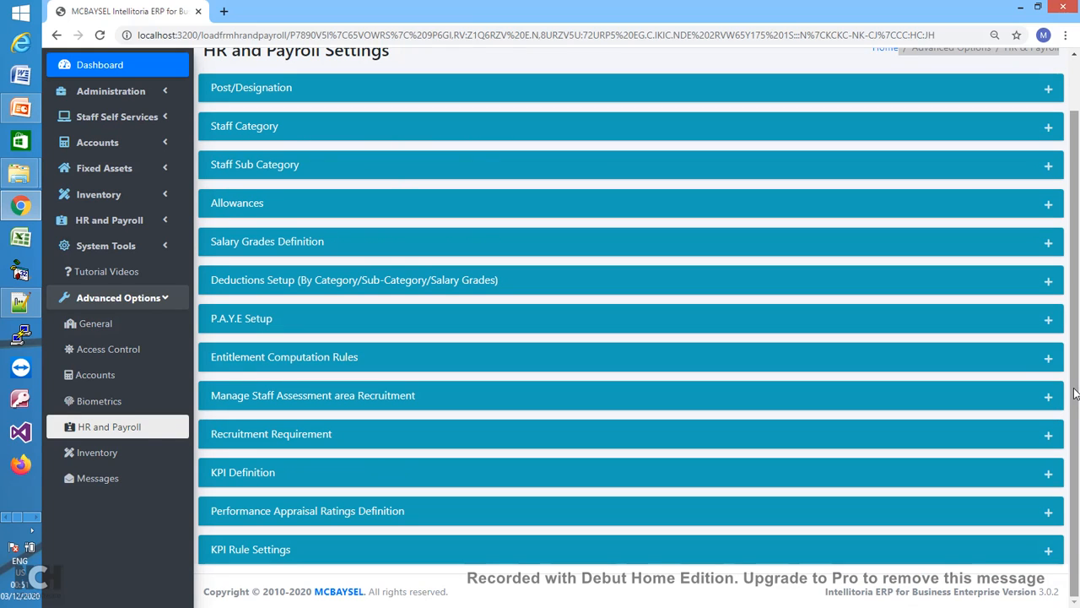
left_click_drag(1074, 398, 1072, 288)
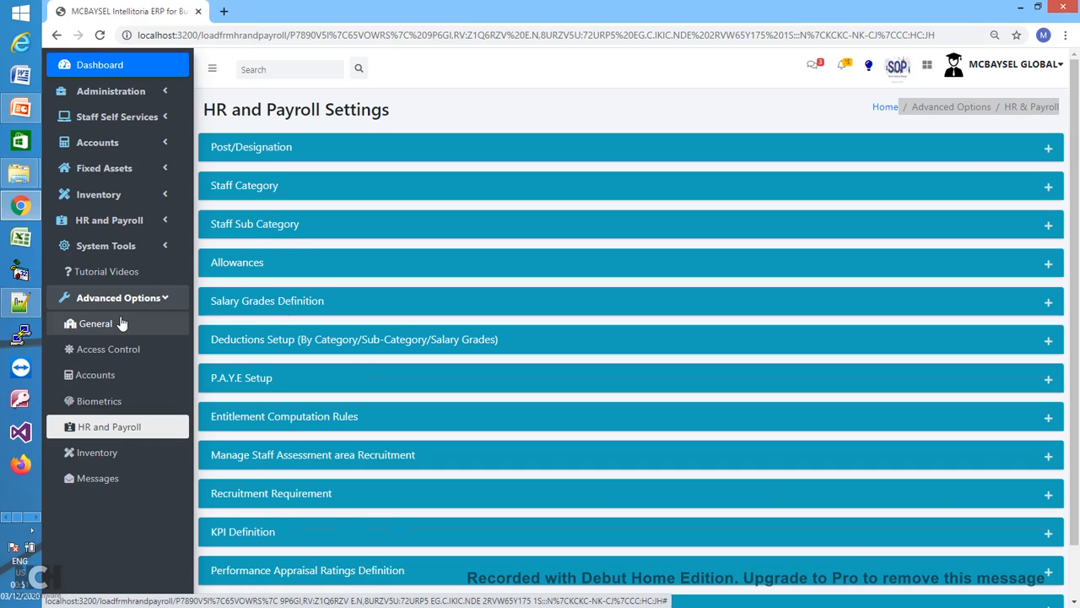
left_click(164, 299)
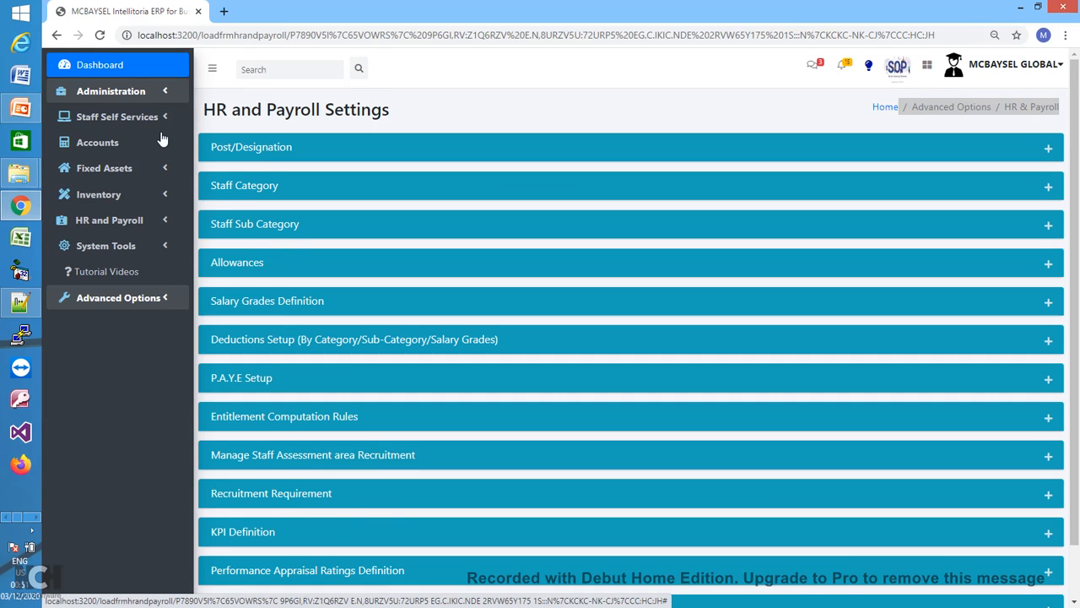
- Open DEMO STAFF ONE's record for editing from HR and Payroll's Manage Staff Databank
left_click(166, 222)
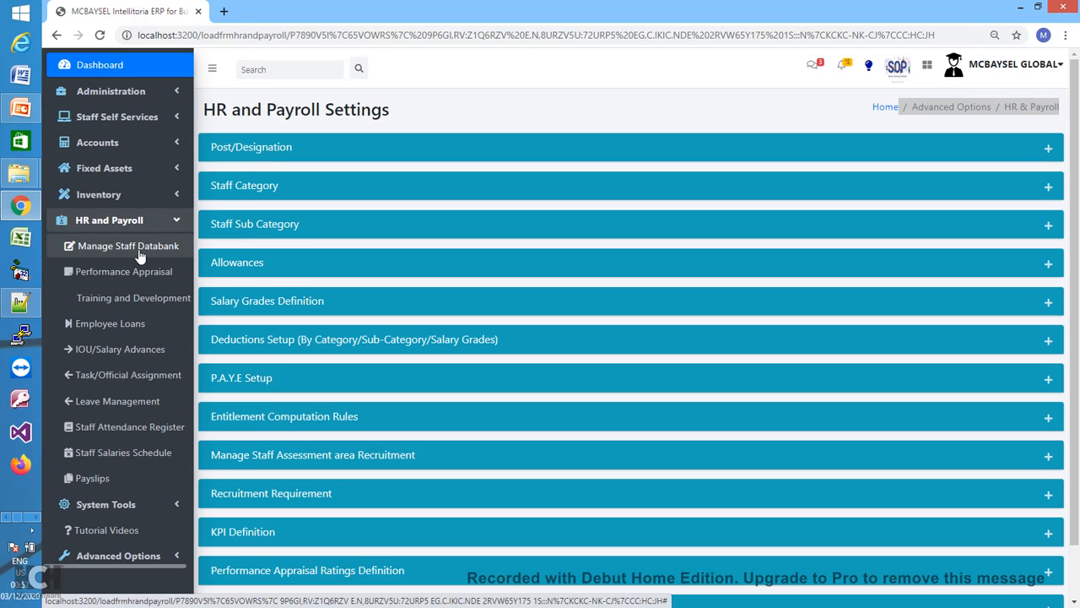
left_click(140, 254)
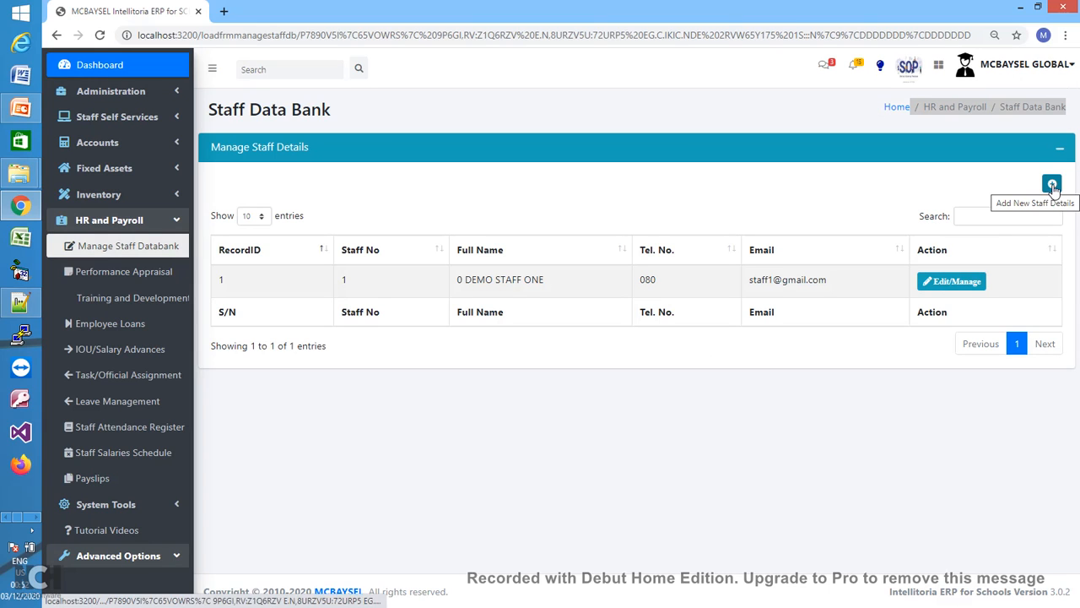
left_click(947, 288)
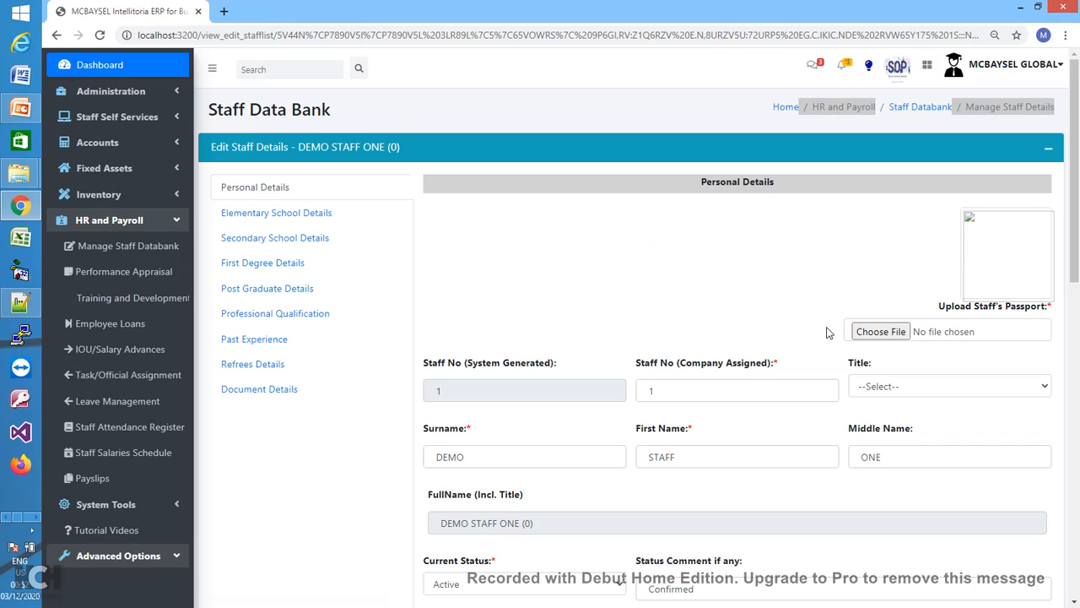
- Upload BIC_000047.jpg from Desktop > StudentPassports as DEMO STAFF ONE's passport photo
left_click(882, 332)
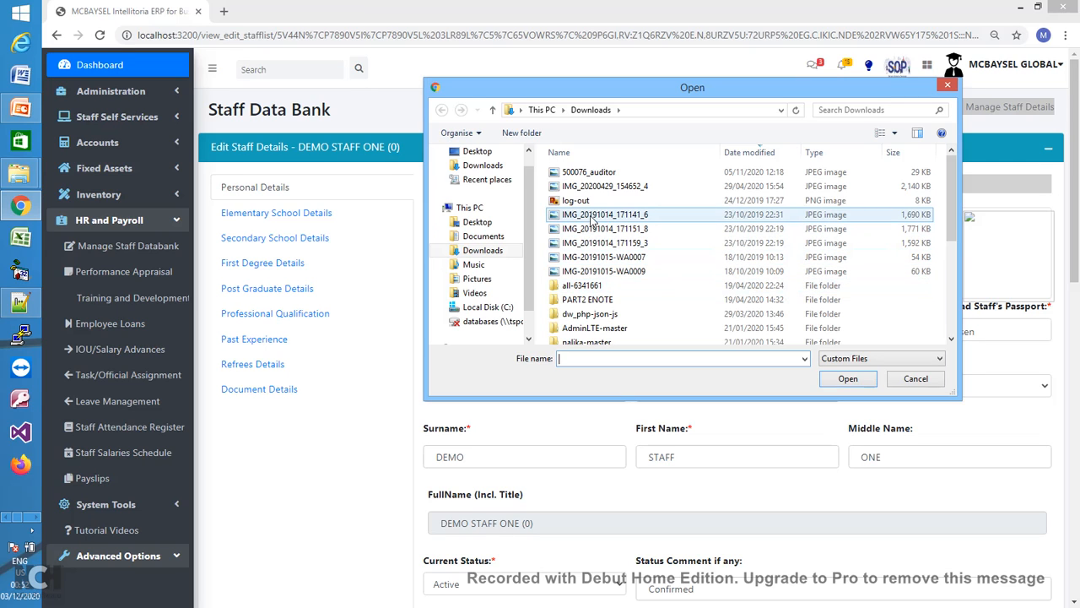
left_click(478, 222)
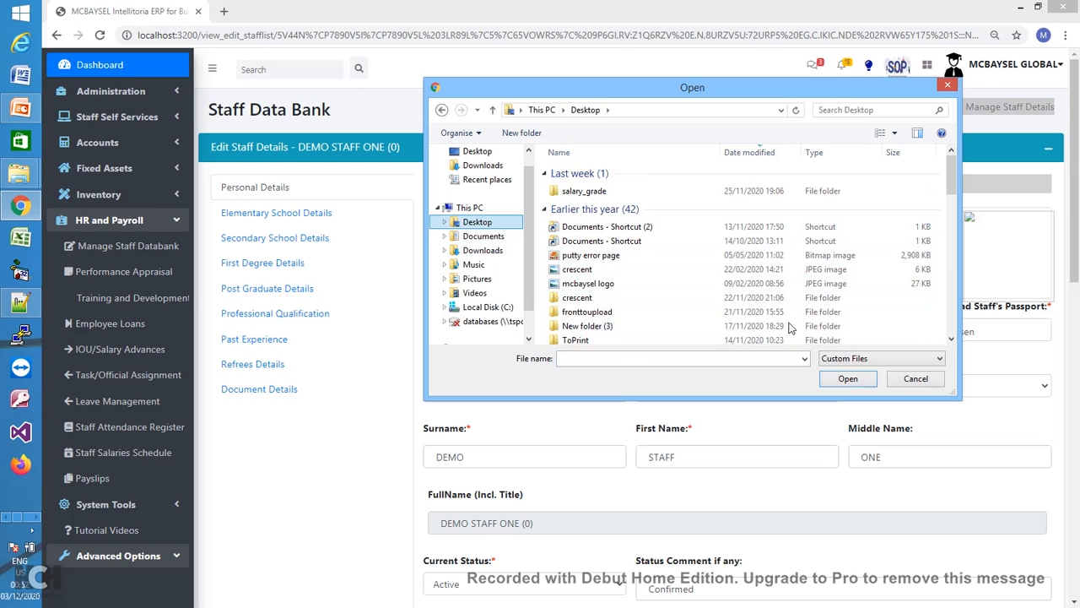
left_click(658, 326)
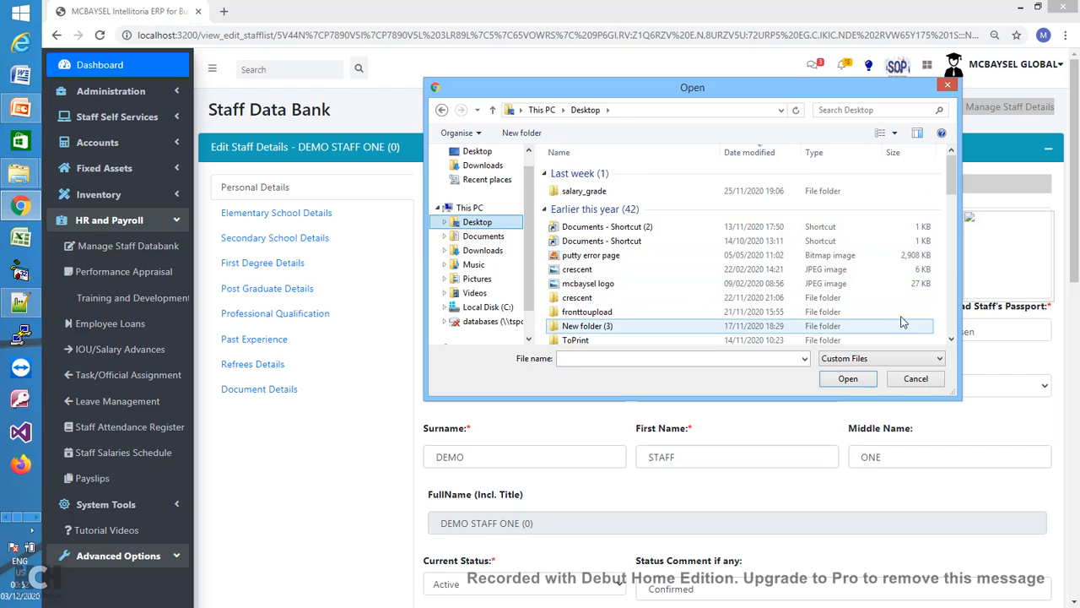
left_click(951, 338)
left_click(951, 338)
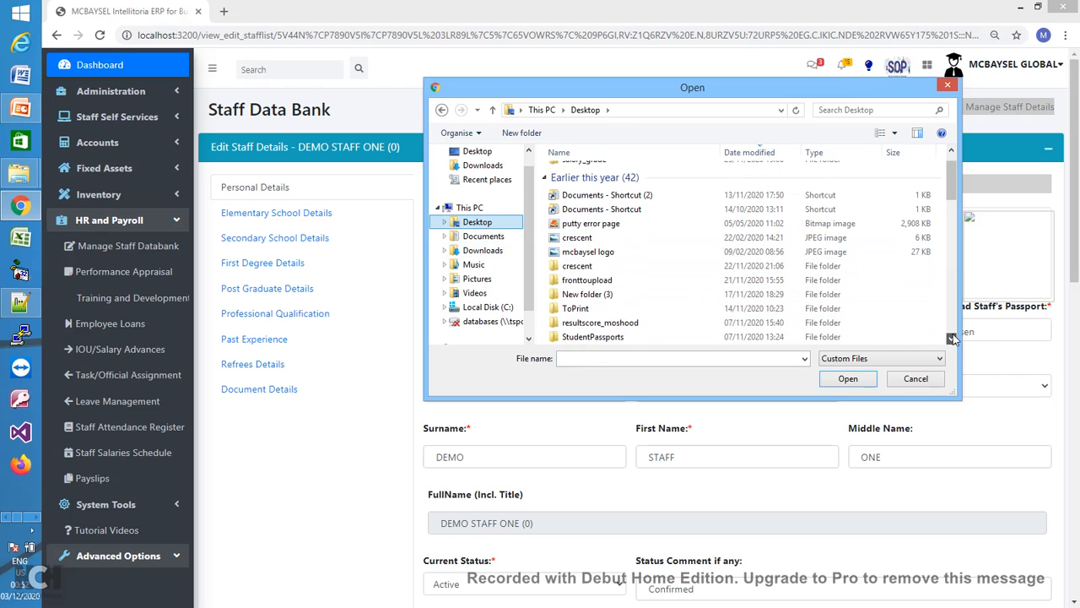
left_click(951, 339)
left_click(951, 338)
left_click(599, 309)
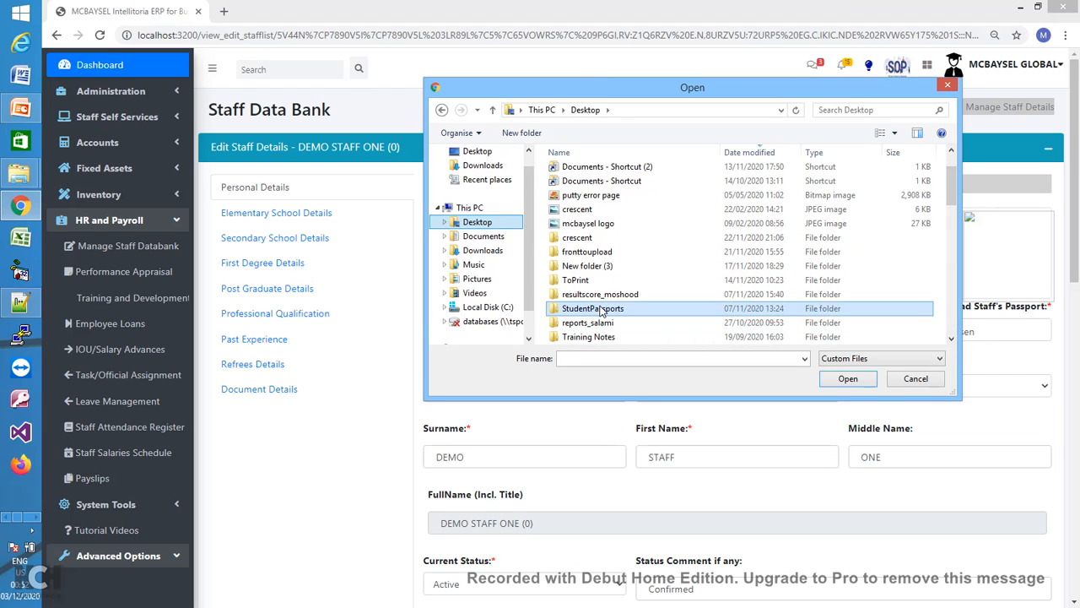
double_click(599, 309)
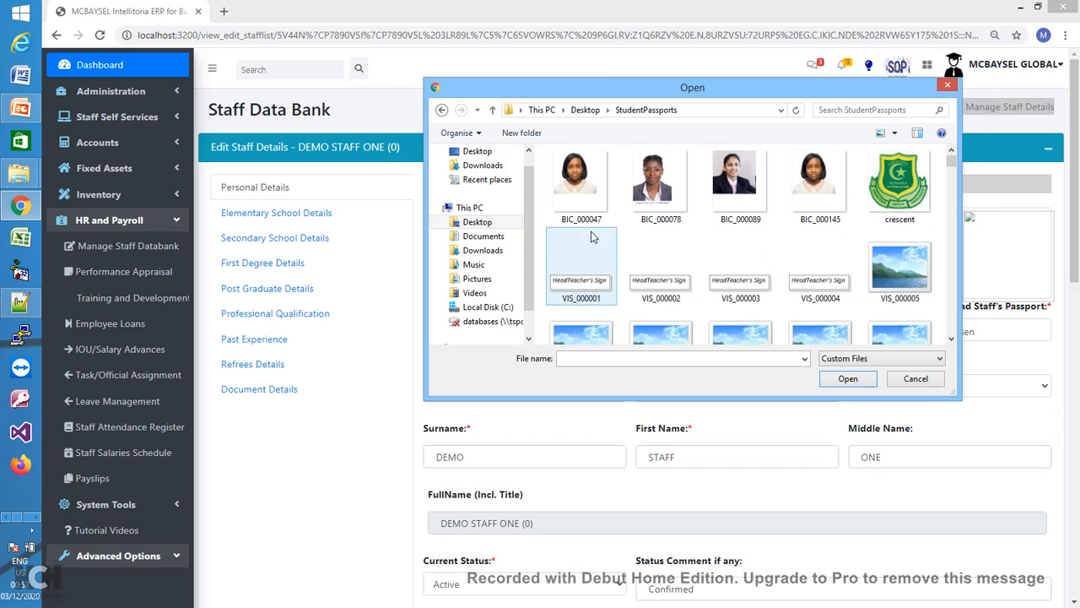
double_click(587, 190)
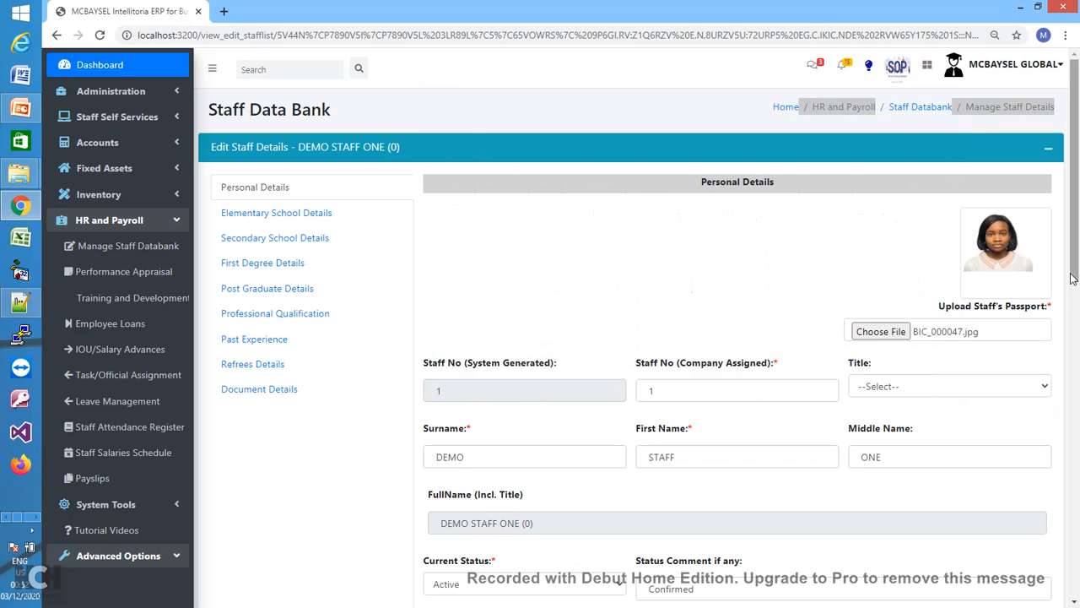
- Set DEMO STAFF ONE's title to Mrs
scroll(1076, 251, "down", 3)
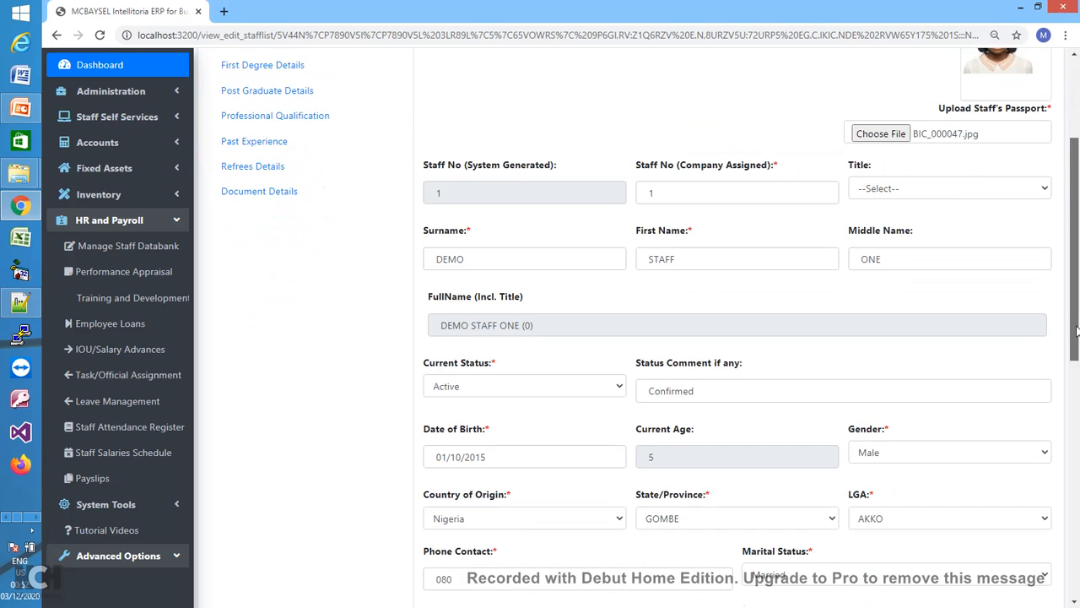
left_click(993, 192)
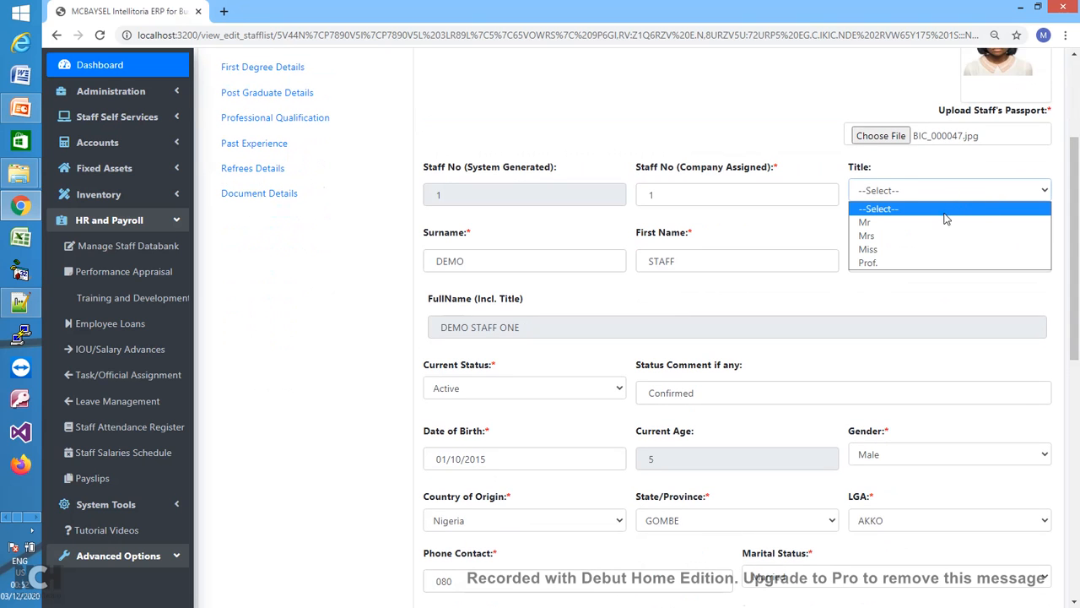
left_click(942, 243)
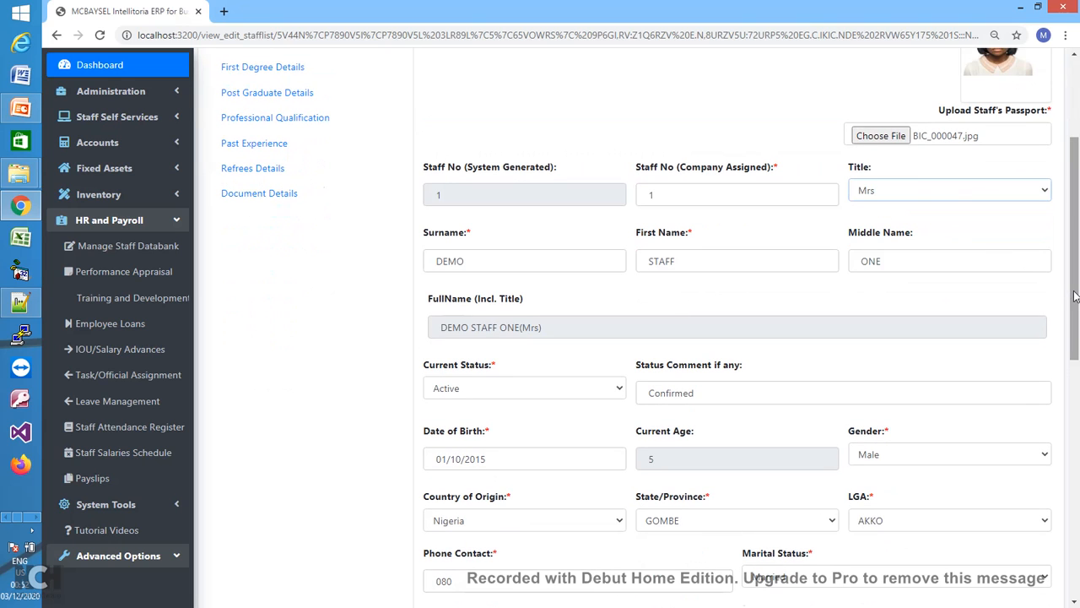
- Tick LAGOS SITE and PORT HARCOURT as locations, keeping OYO SITE ticked
left_click_drag(1073, 303, 1077, 541)
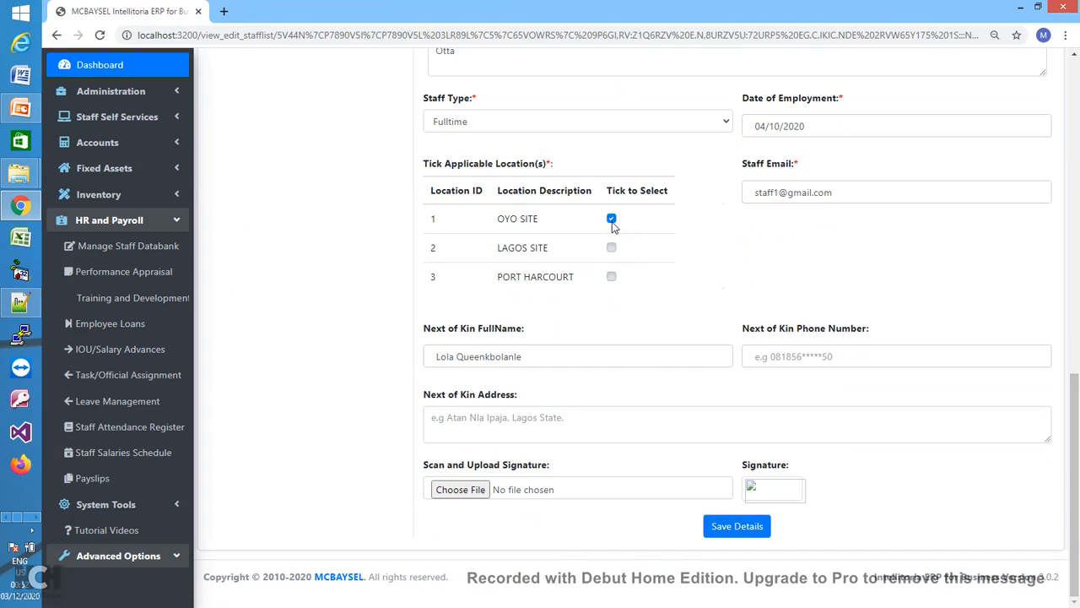
left_click(612, 250)
left_click(612, 278)
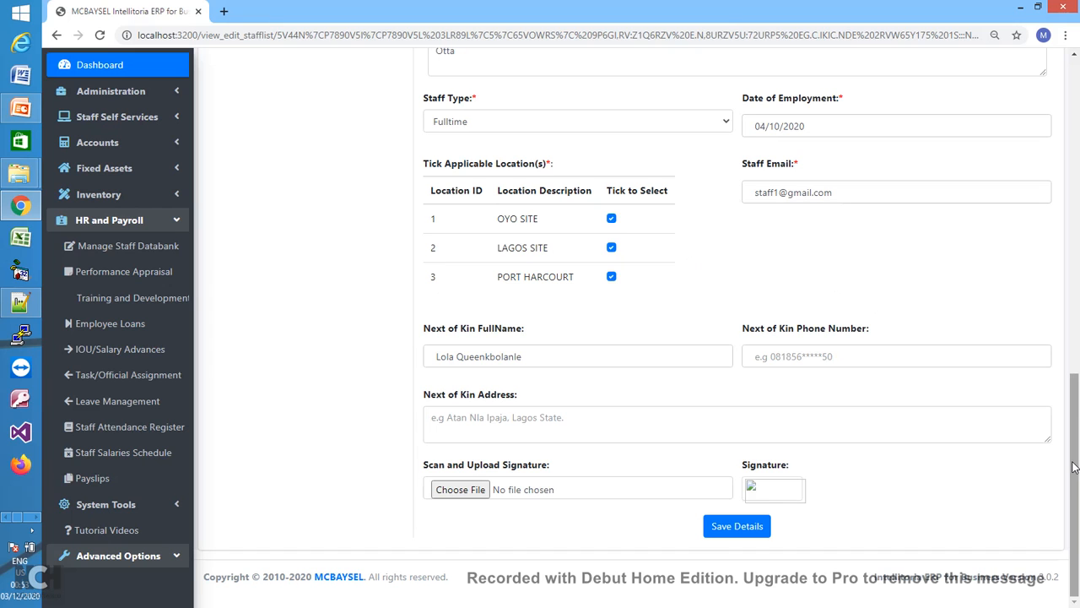
left_click_drag(1074, 467, 1068, 424)
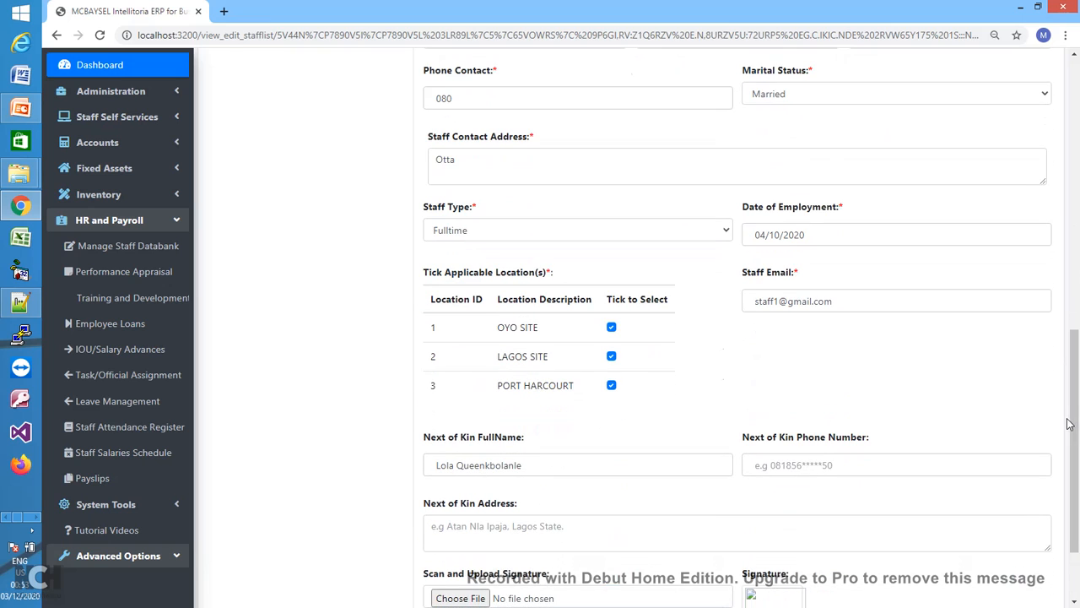
left_click(613, 329)
left_click(613, 357)
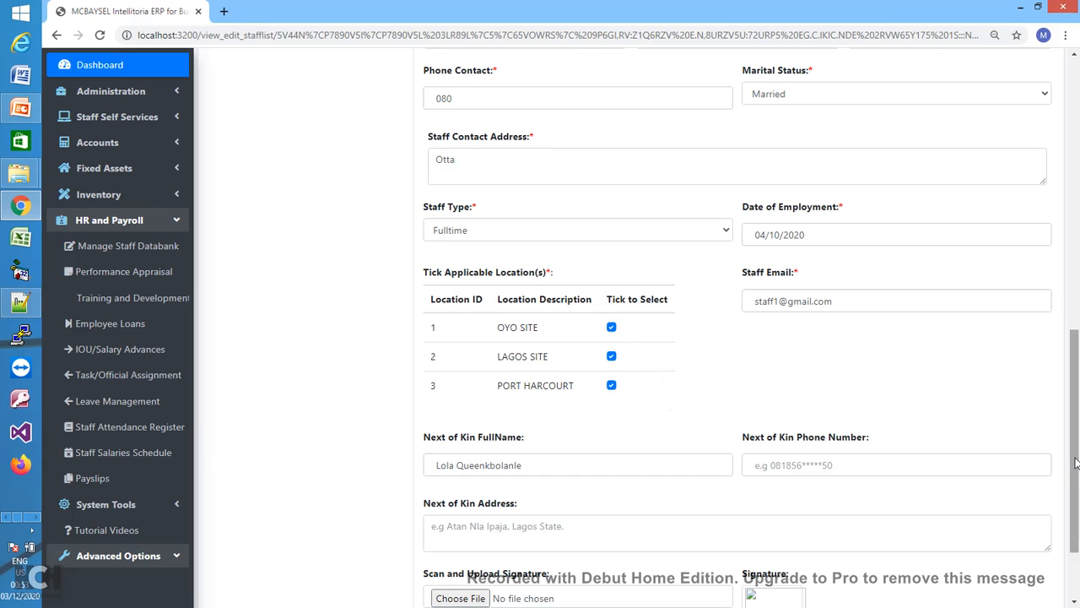
left_click_drag(1076, 462, 1072, 507)
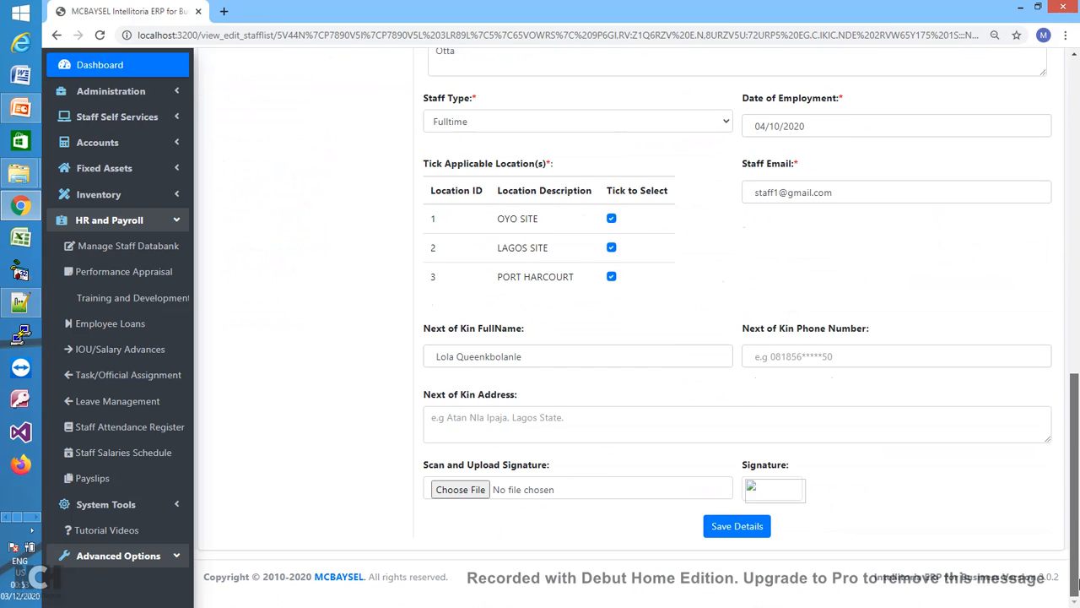
- Save DEMO STAFF ONE's details and dismiss the three staff location notices
left_click(755, 528)
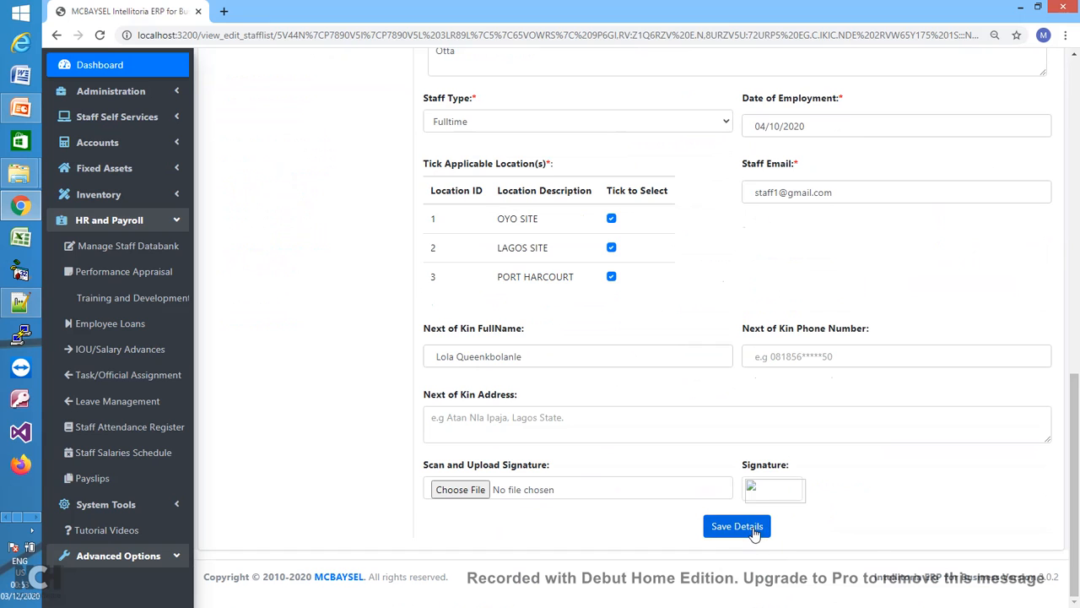
left_click(679, 140)
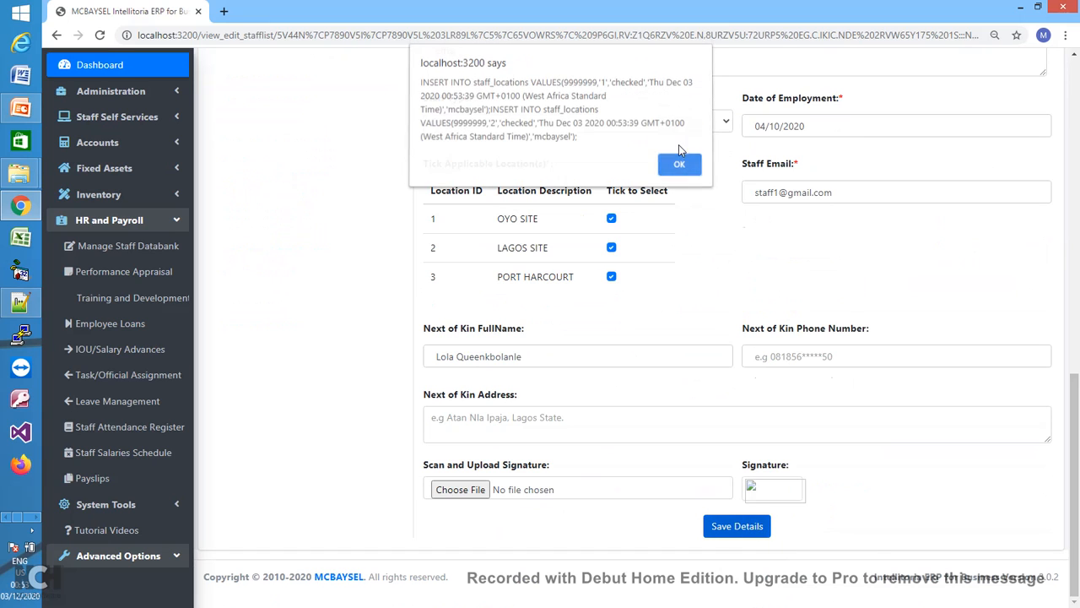
left_click(680, 175)
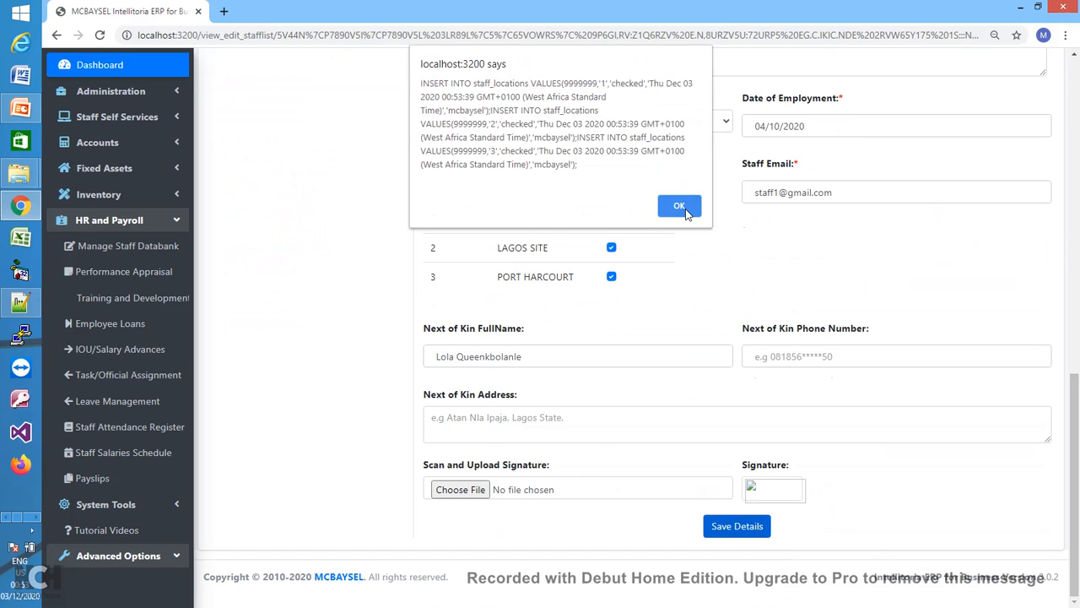
left_click(681, 203)
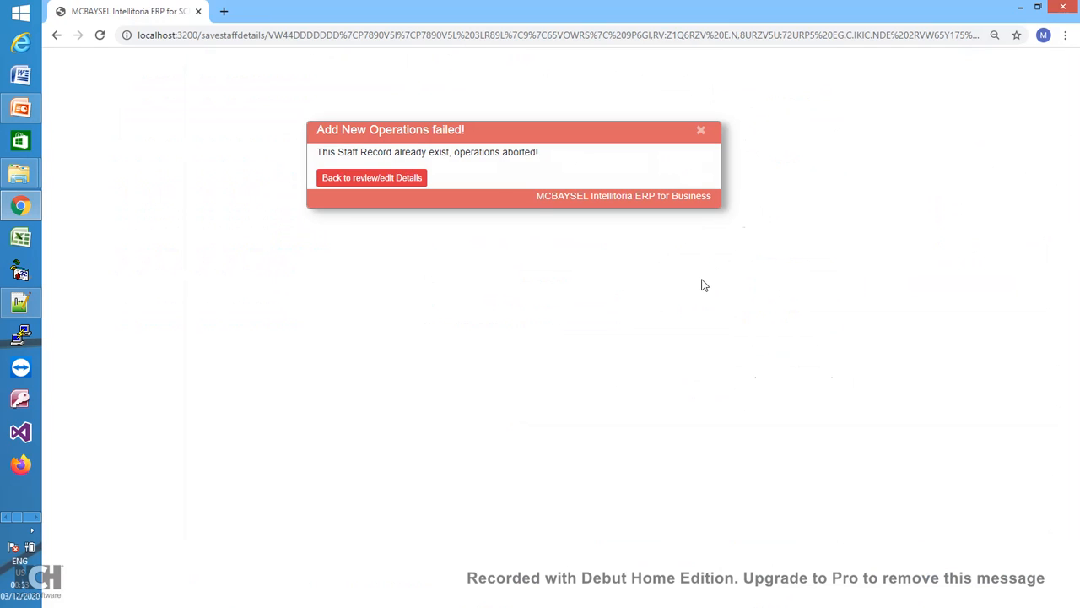
- Return to the record for review and collapse the Edit Staff Details panel
left_click(374, 177)
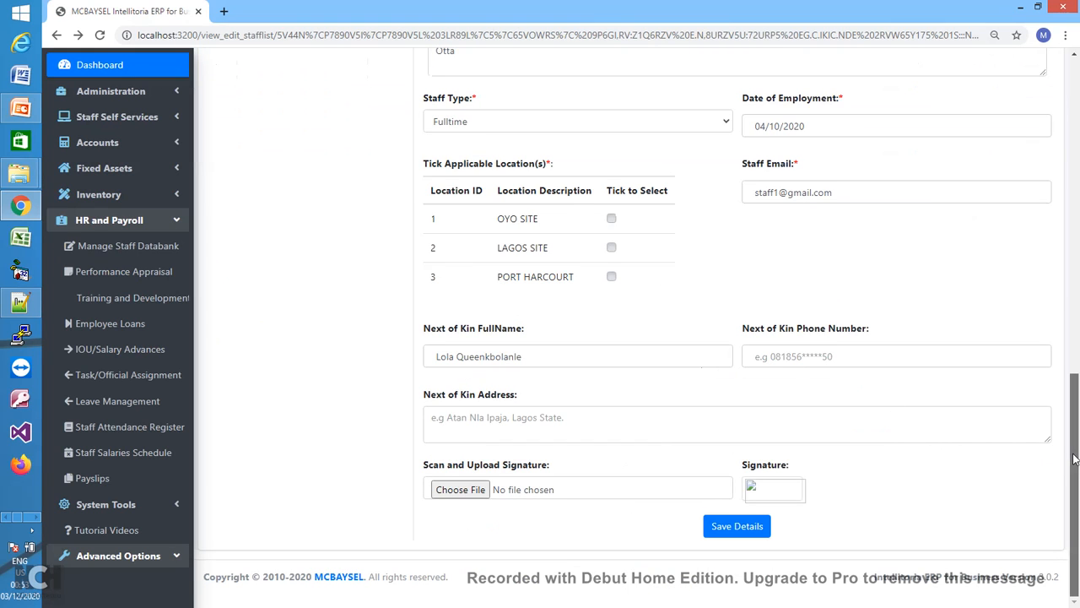
left_click_drag(1072, 460, 1036, 168)
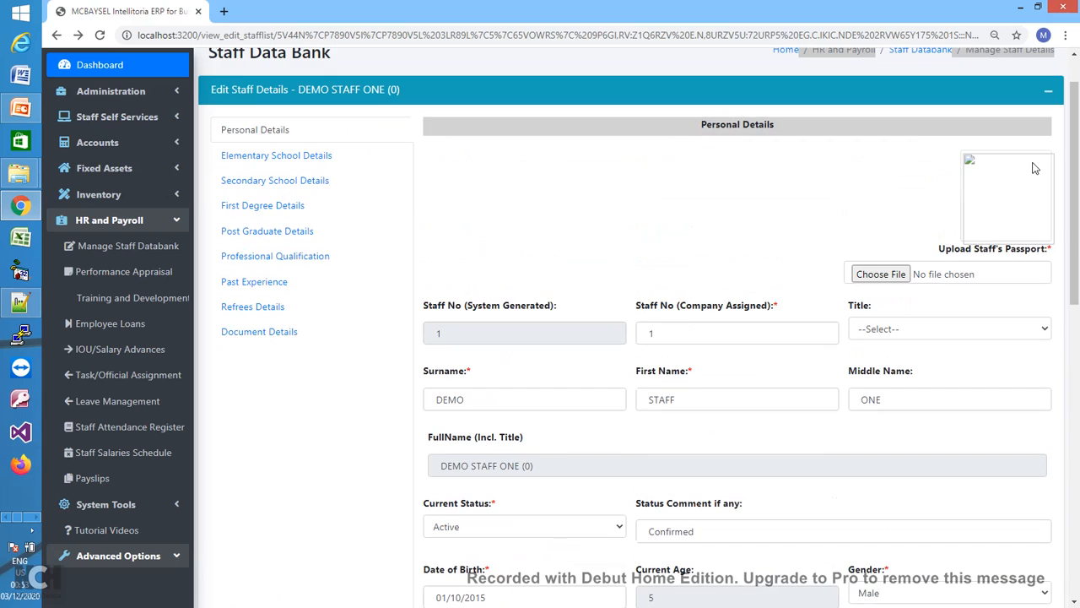
left_click(1048, 94)
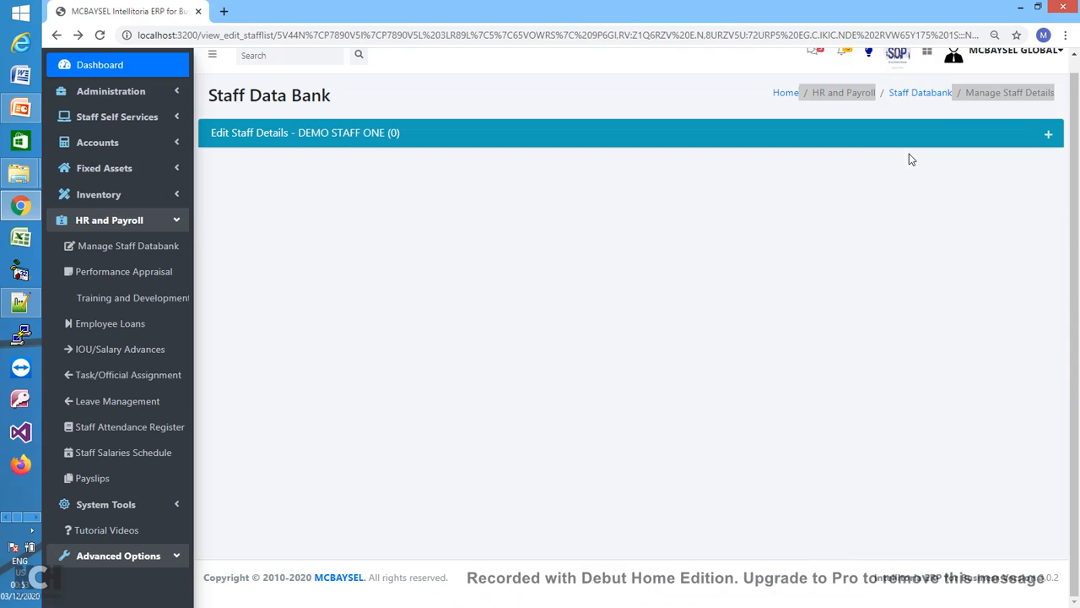
- Start a new staff record from the Staff Databank list, checking its staff number 2
left_click(918, 94)
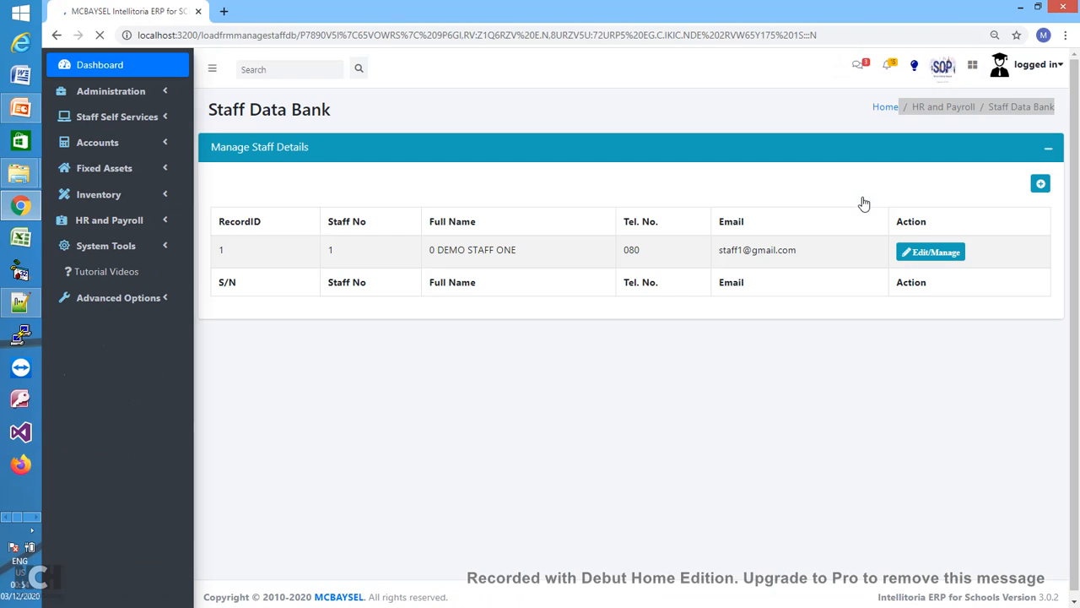
left_click(1052, 185)
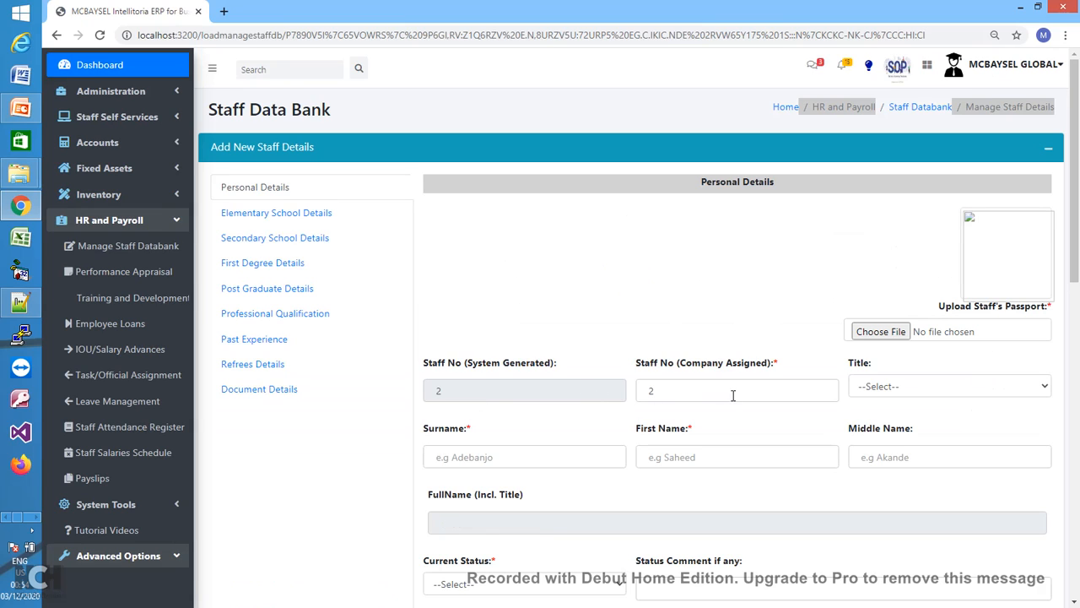
left_click(676, 391)
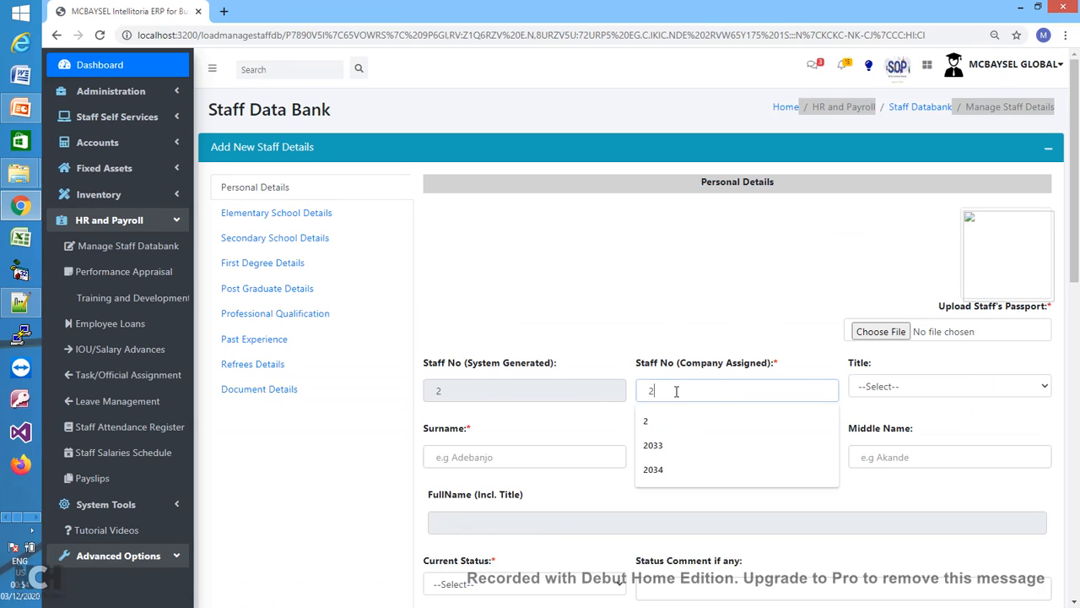
left_click_drag(1076, 253, 1078, 368)
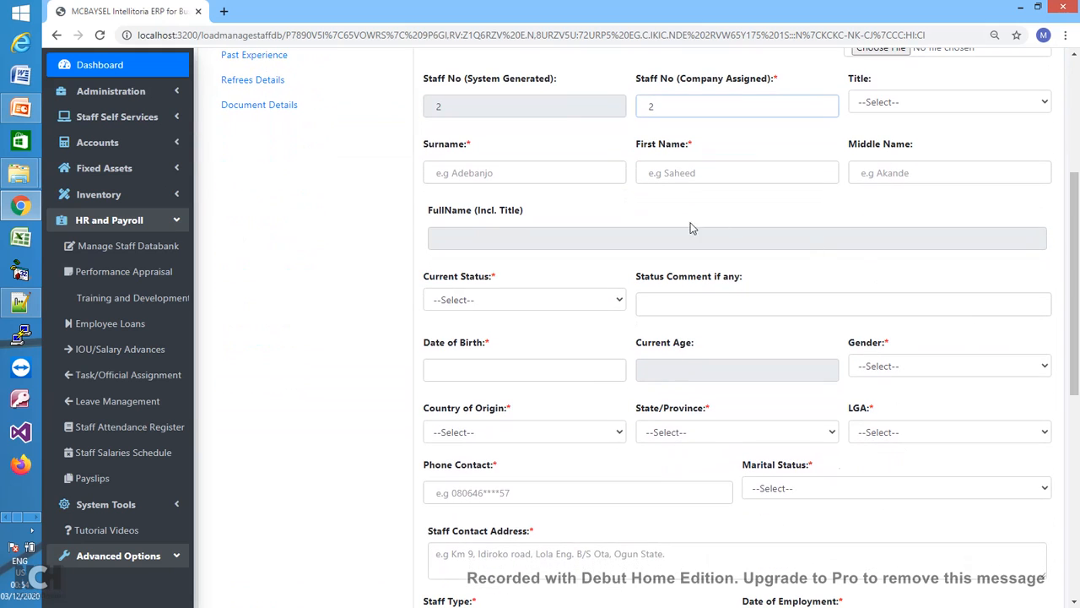
- Enter surname DEMO, first name STAFF and middle name TWO
left_click(577, 175)
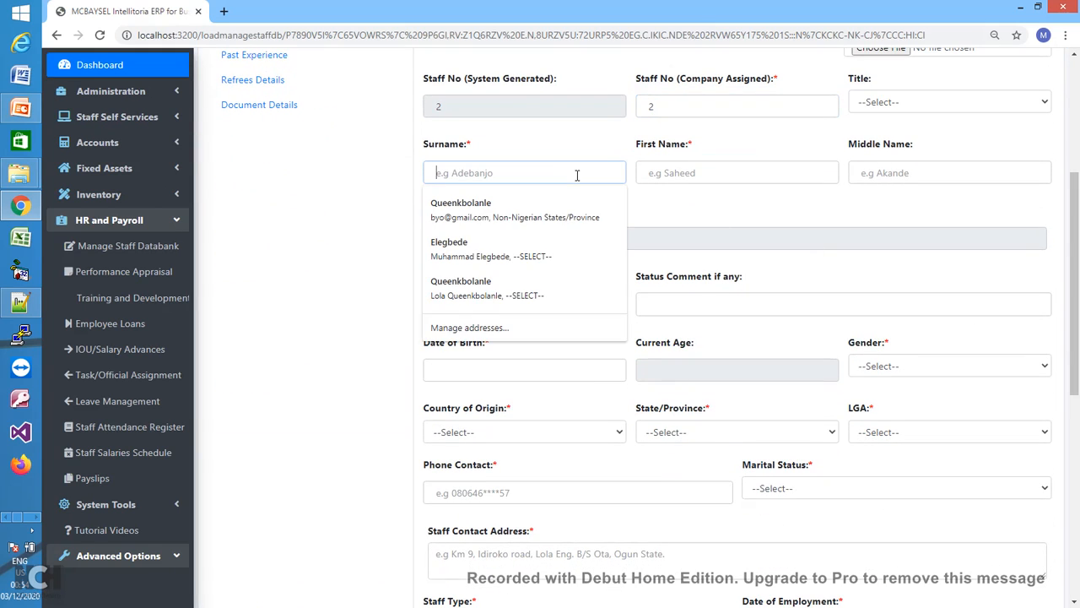
type("DEMO")
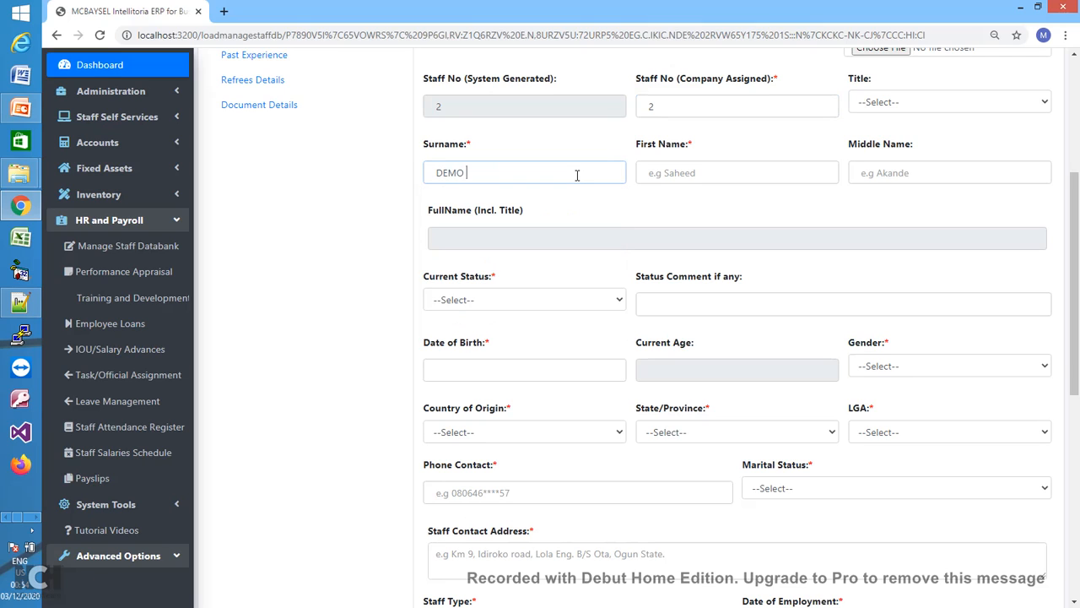
key("Tab")
type("STAFF")
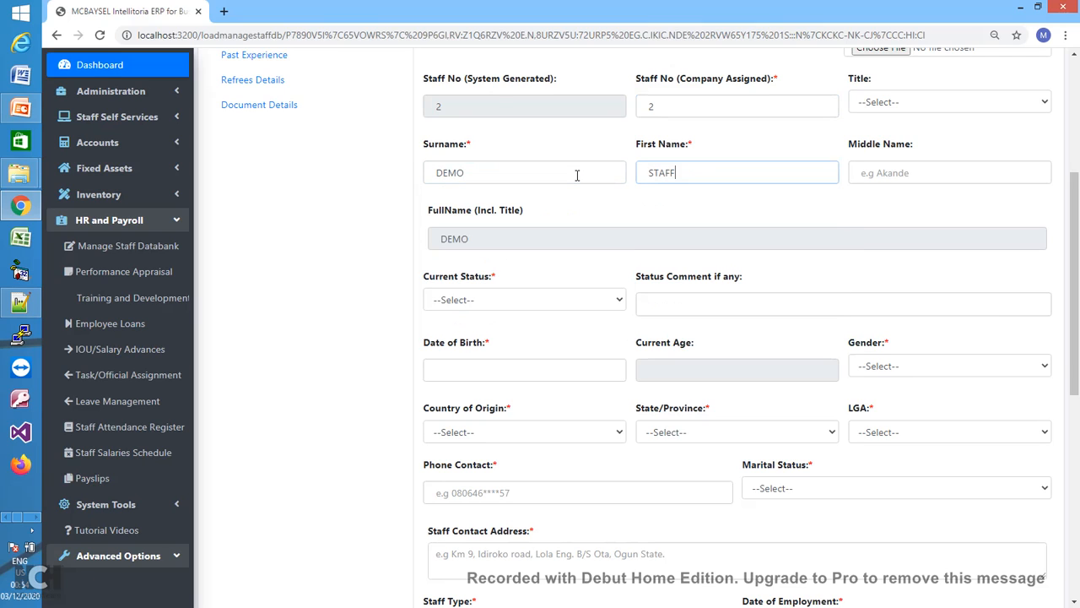
key("Tab")
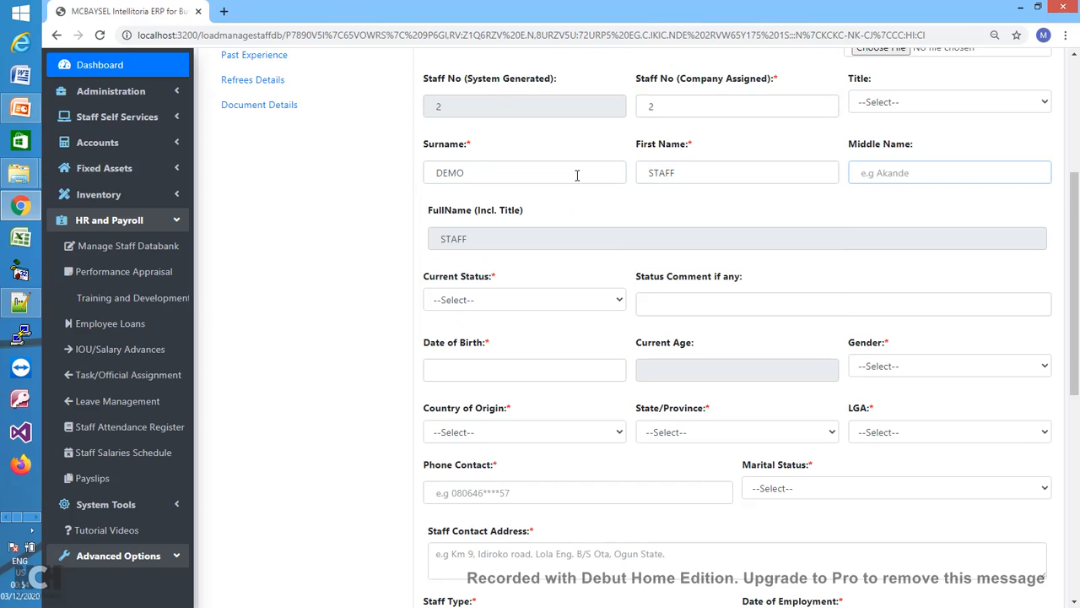
type("TWO")
- Set title Mr, current status Active and status comment Confirmed
left_click(943, 101)
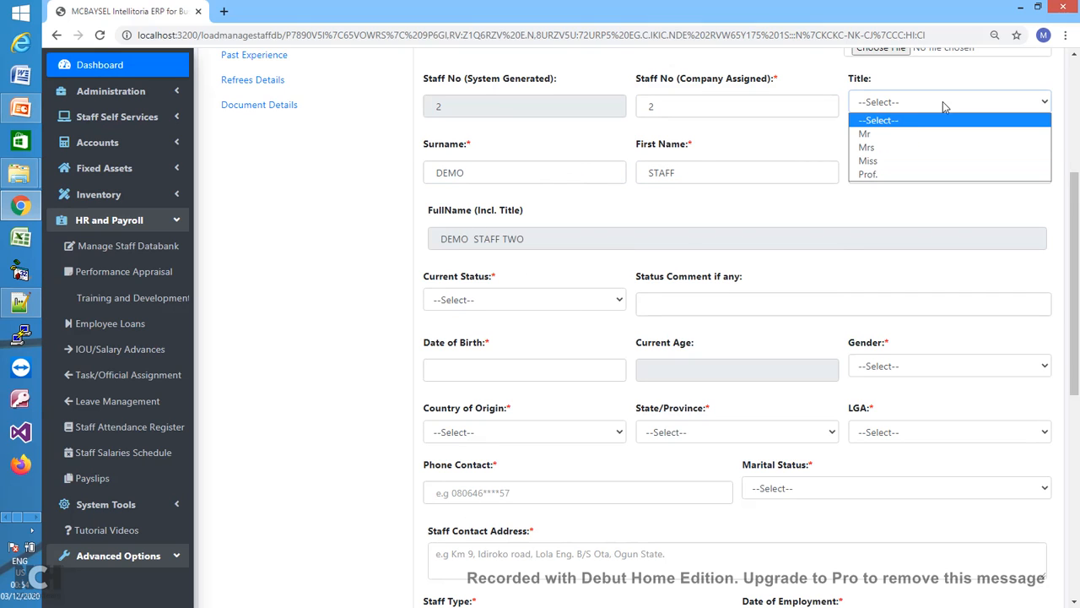
left_click(893, 135)
left_click(572, 310)
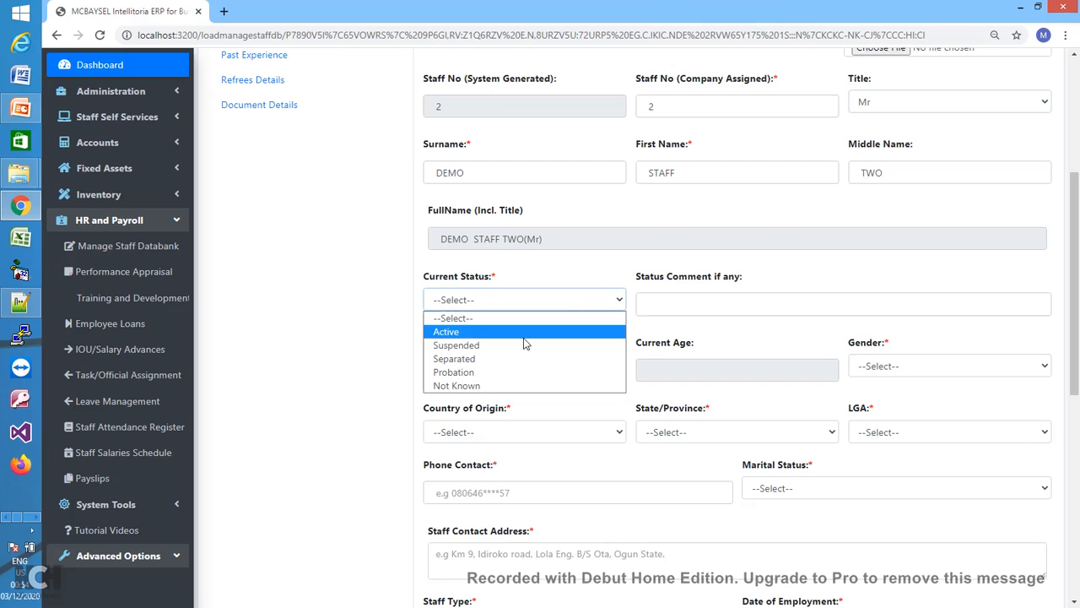
left_click(517, 334)
left_click(657, 310)
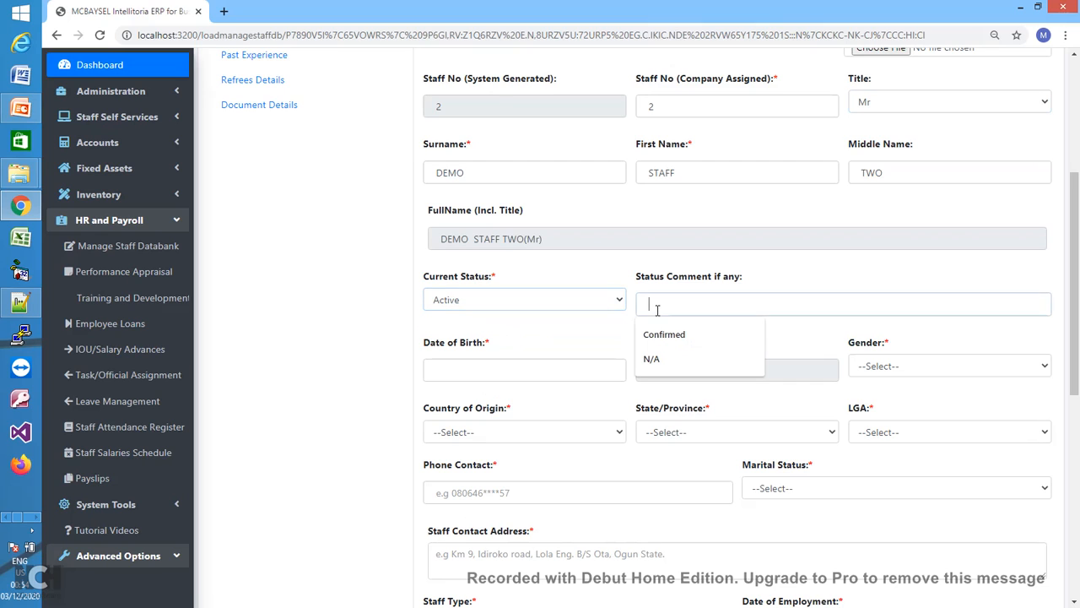
left_click(661, 337)
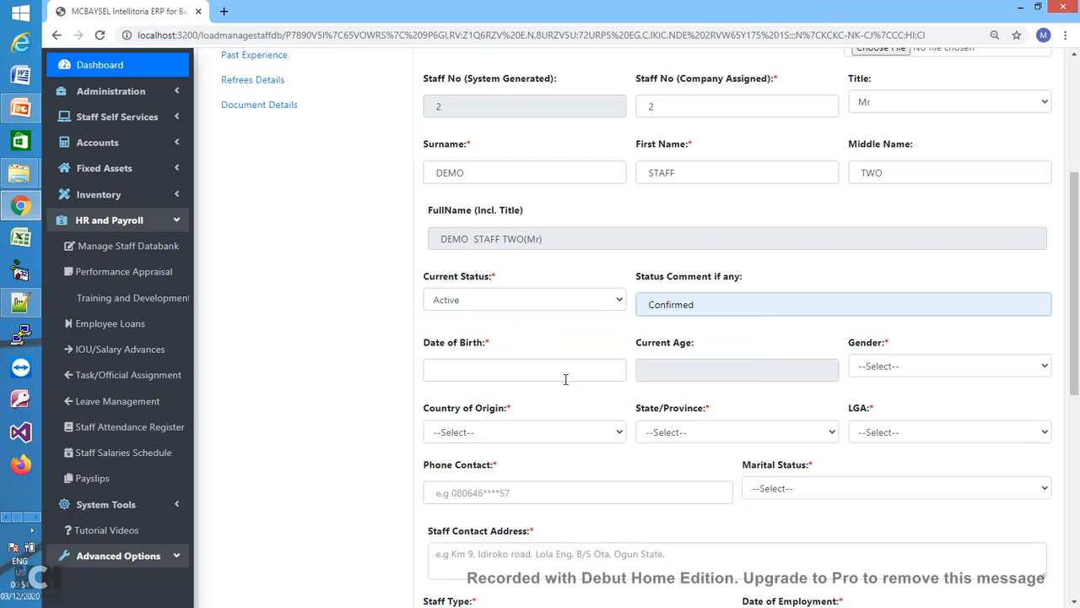
- Set the date of birth to 01/10/2007 and gender to Male
left_click(566, 379)
left_click(449, 402)
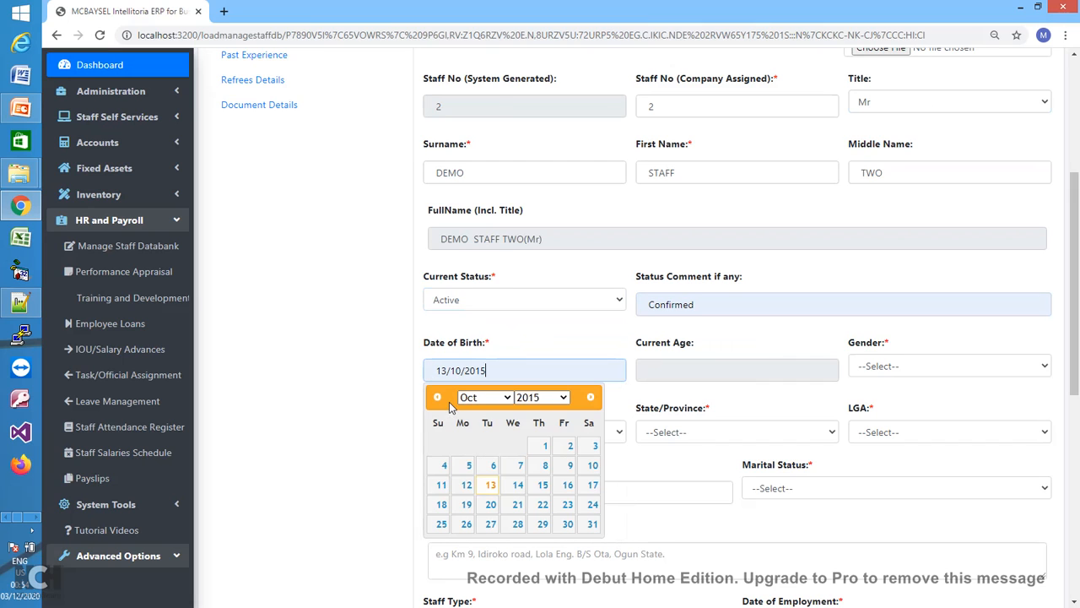
left_click(540, 397)
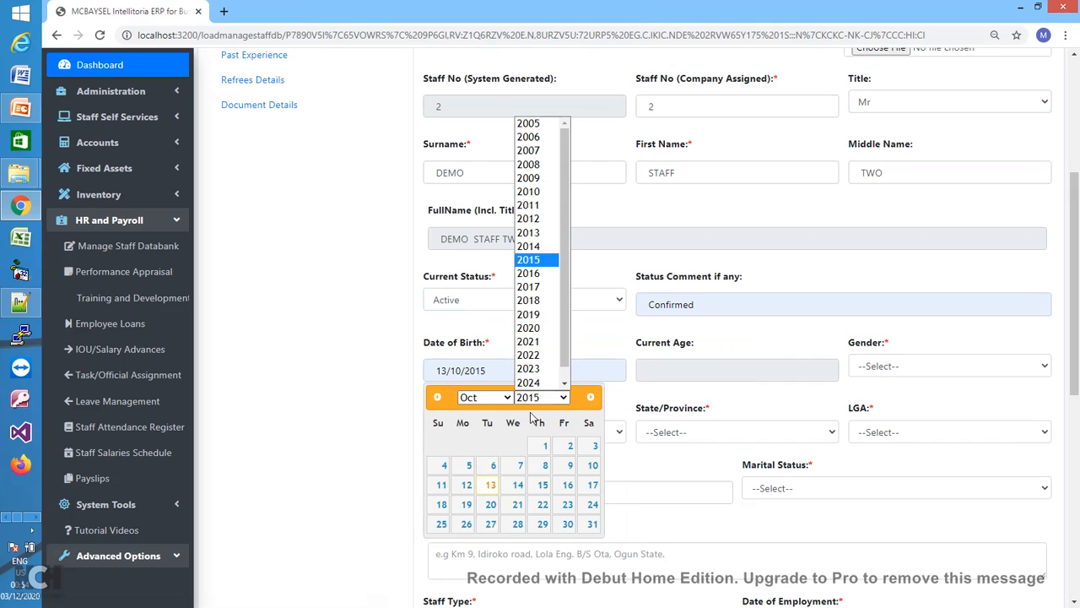
left_click(527, 140)
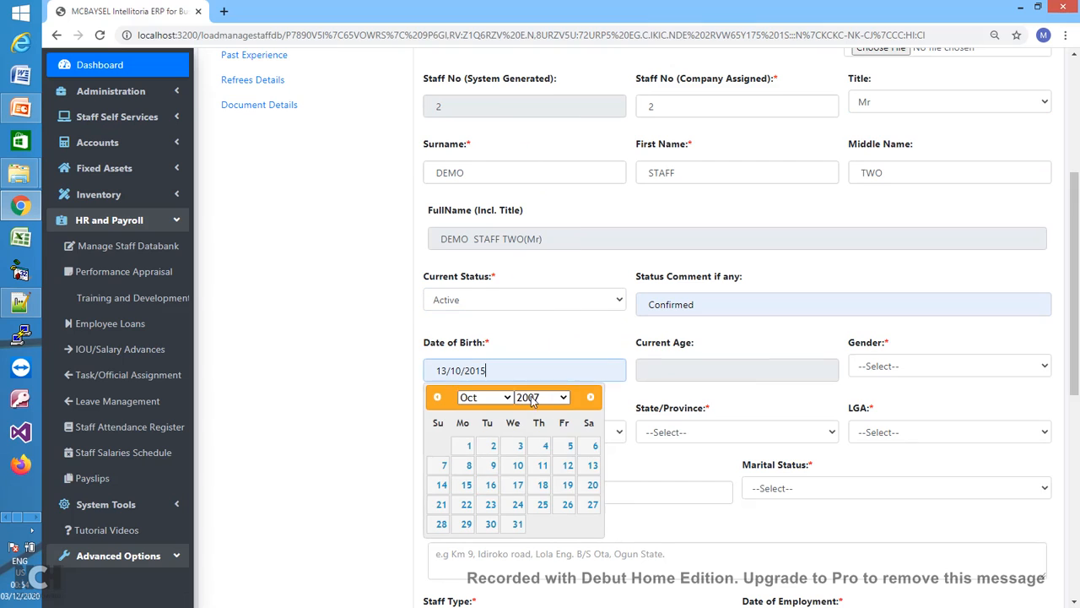
left_click(469, 445)
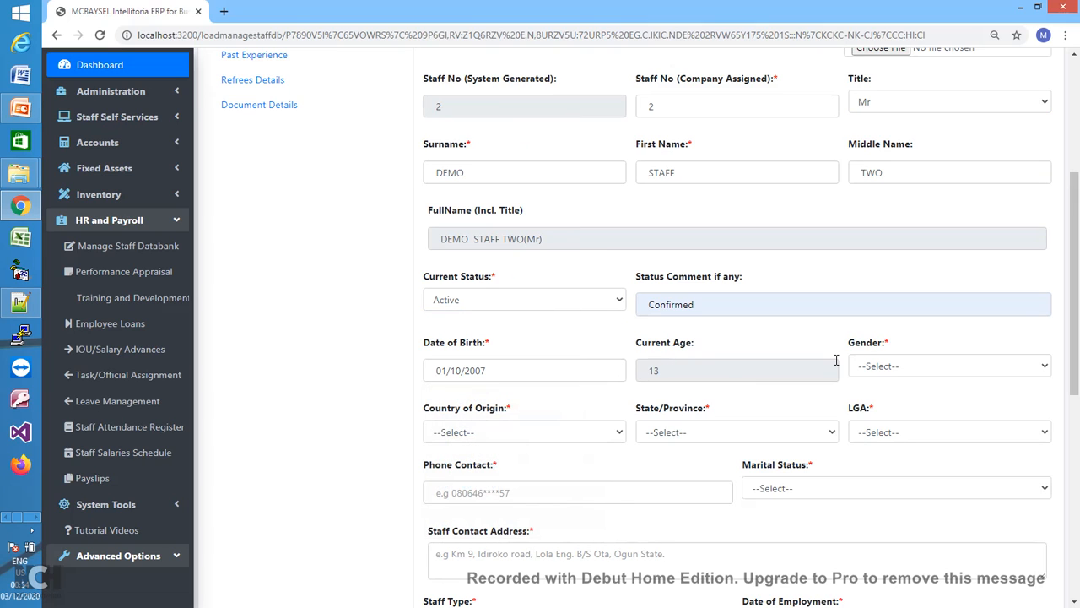
left_click(928, 366)
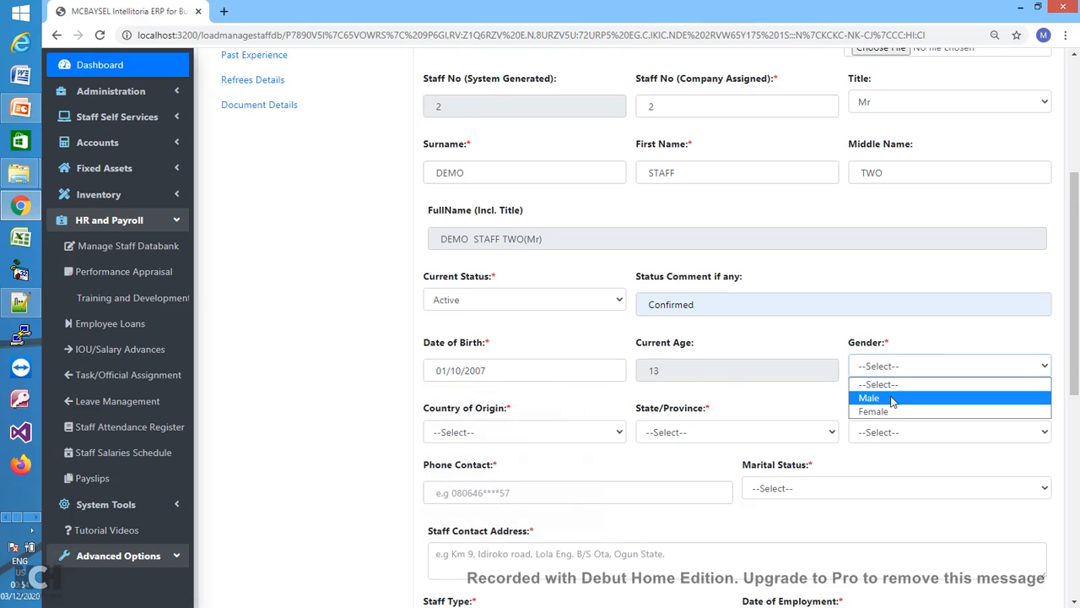
left_click(892, 398)
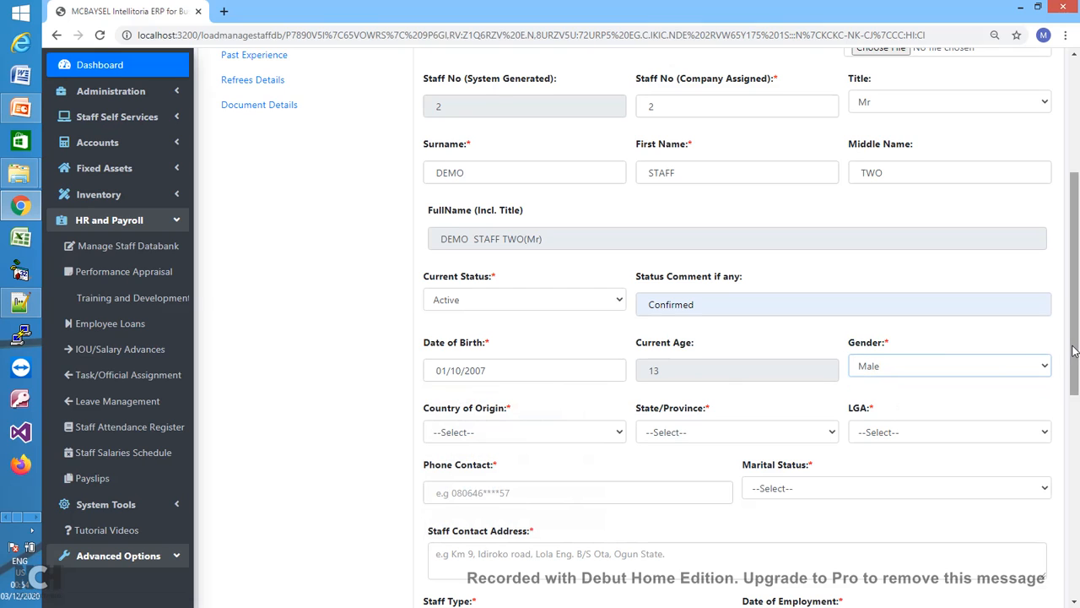
- Set the country of origin to Nigeria
scroll(1073, 351, "down", 2)
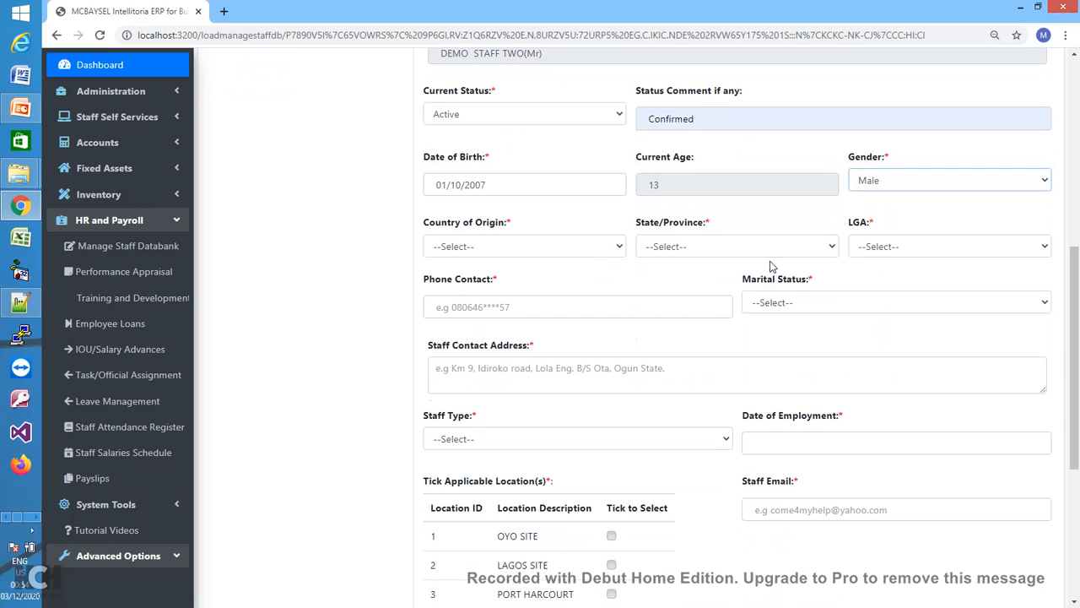
left_click(594, 246)
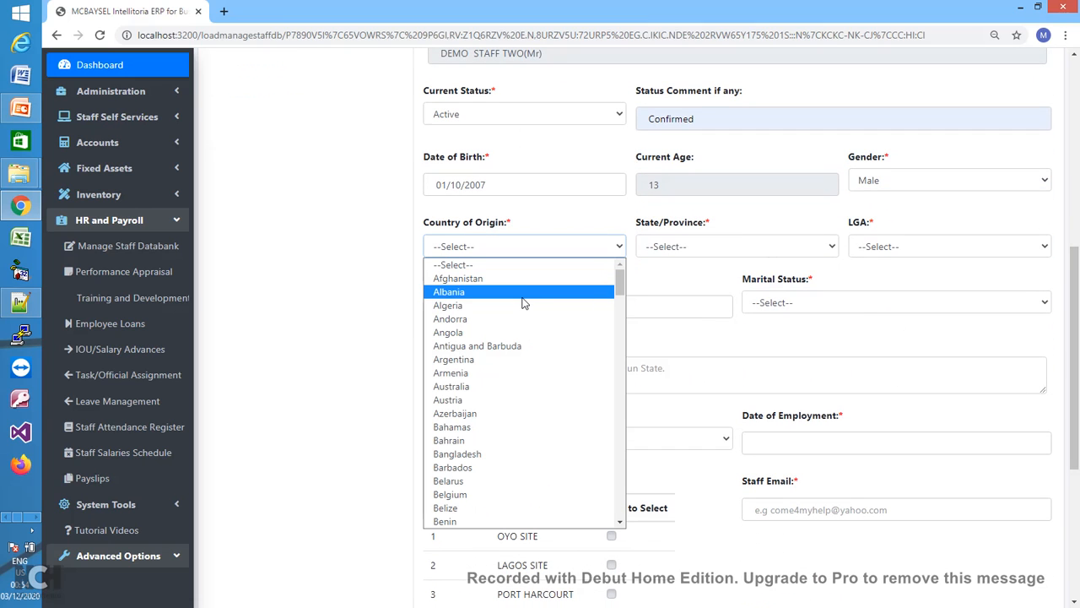
key("n")
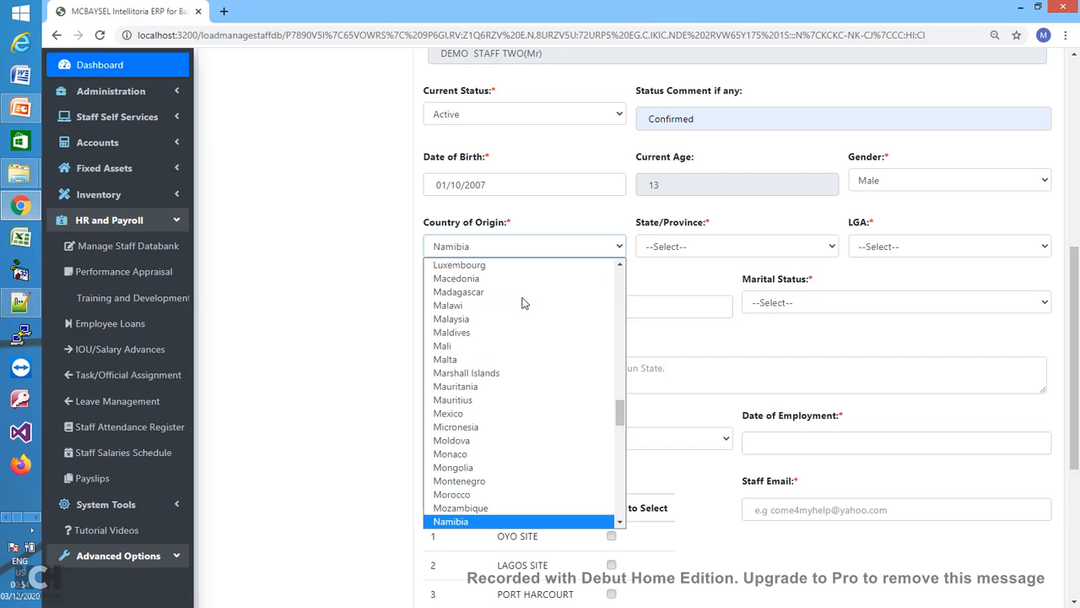
mouse_move(620, 424)
left_mouse_down()
mouse_move(621, 448)
mouse_move(619, 428)
left_mouse_up()
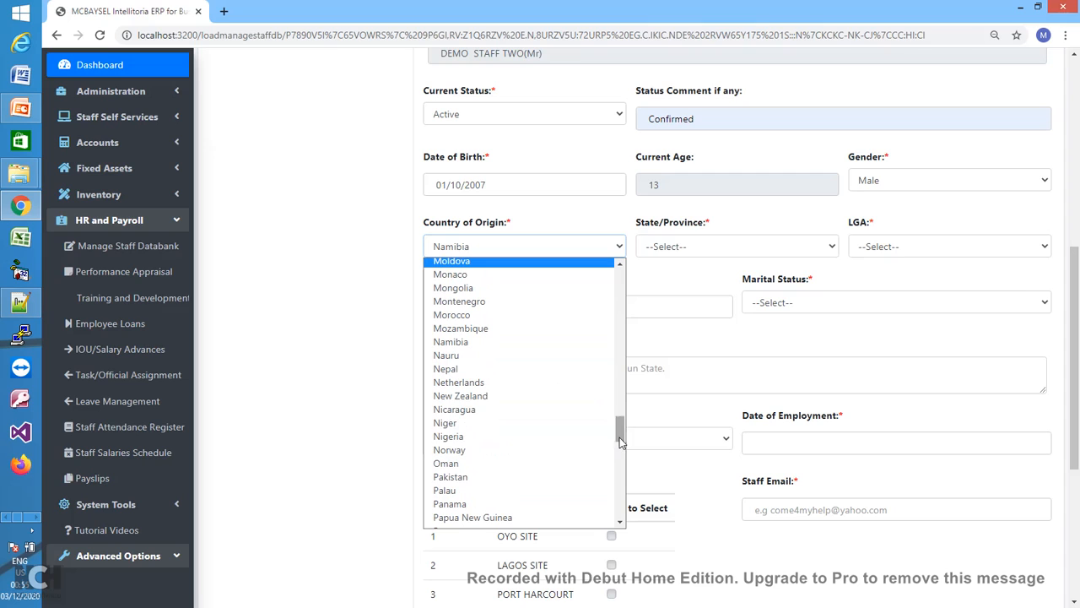
left_click(488, 437)
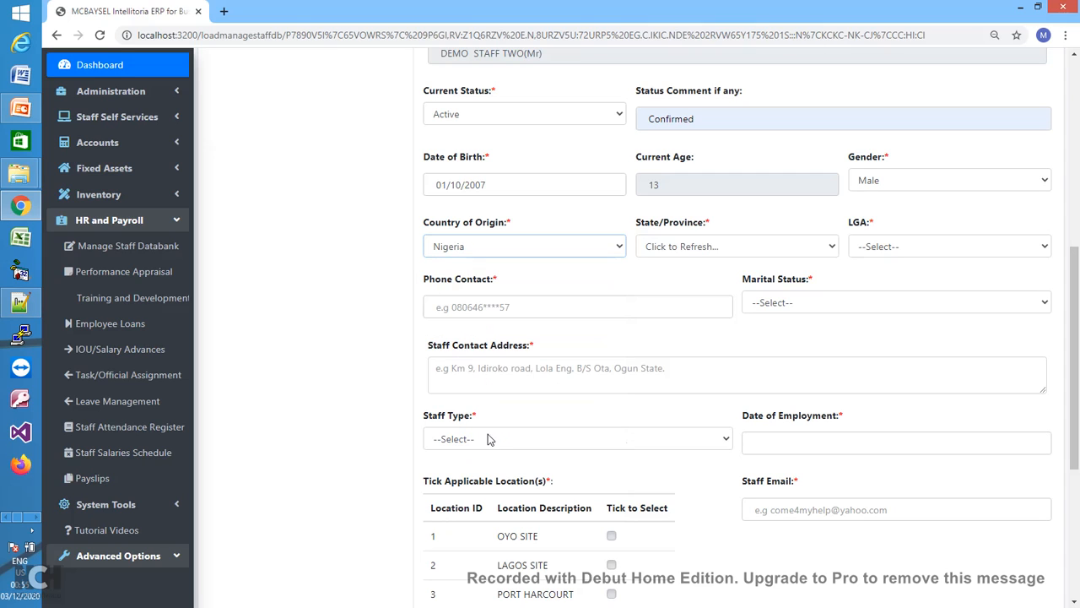
left_click(832, 249)
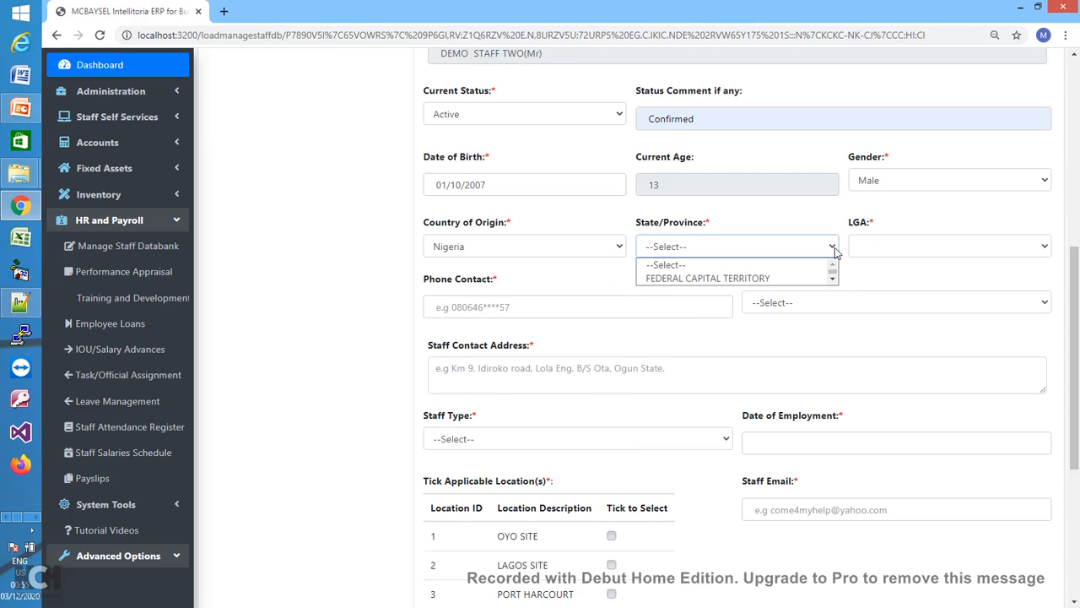
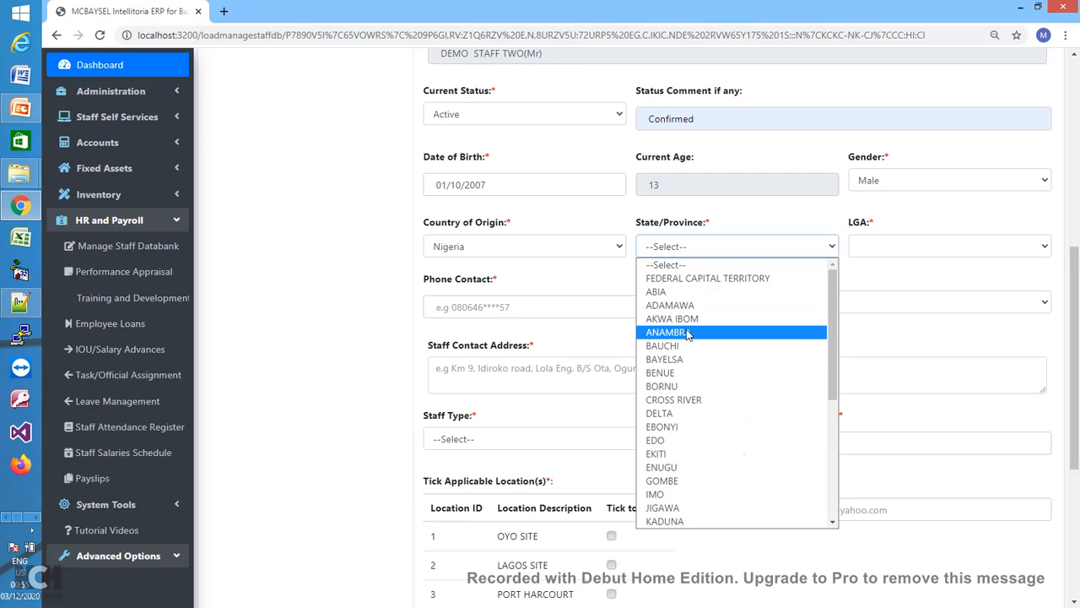
- Set State/Province to CROSS RIVER and LGA to AKAMKPA
left_click(675, 400)
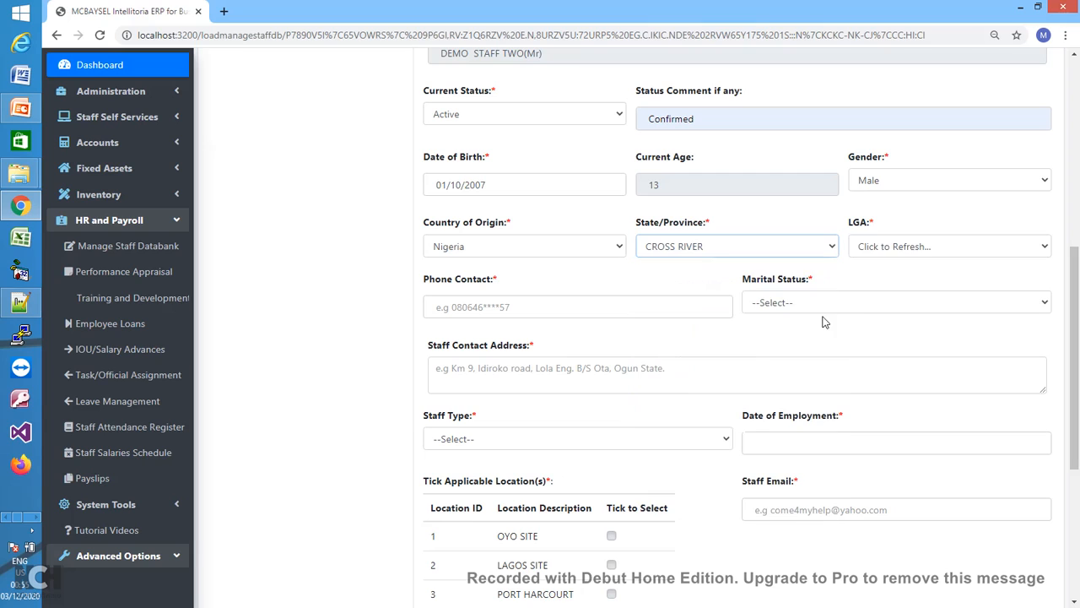
left_click(1046, 250)
left_click(1045, 248)
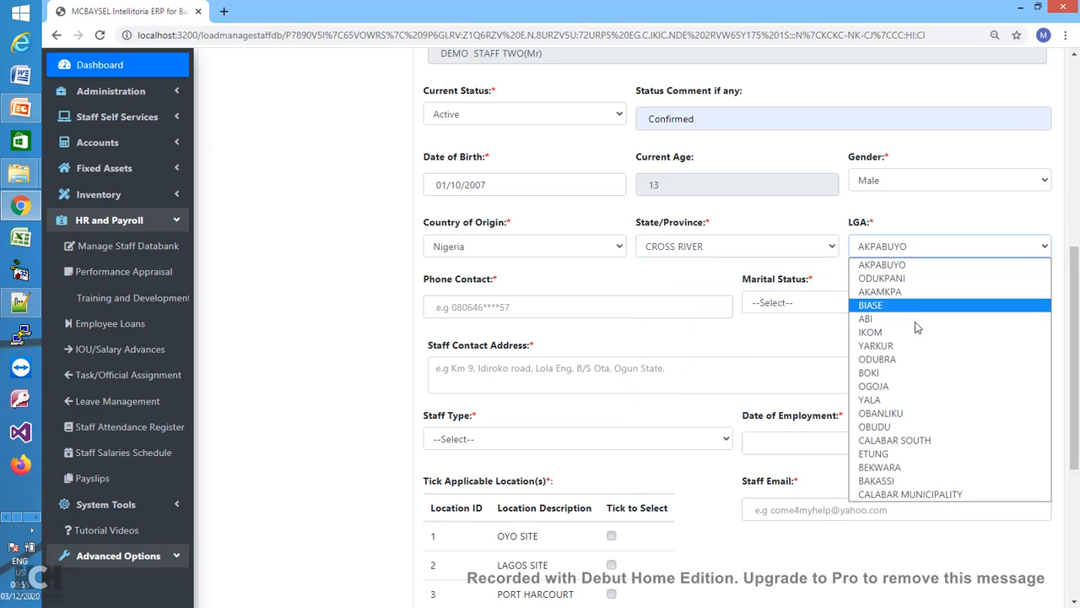
left_click(888, 292)
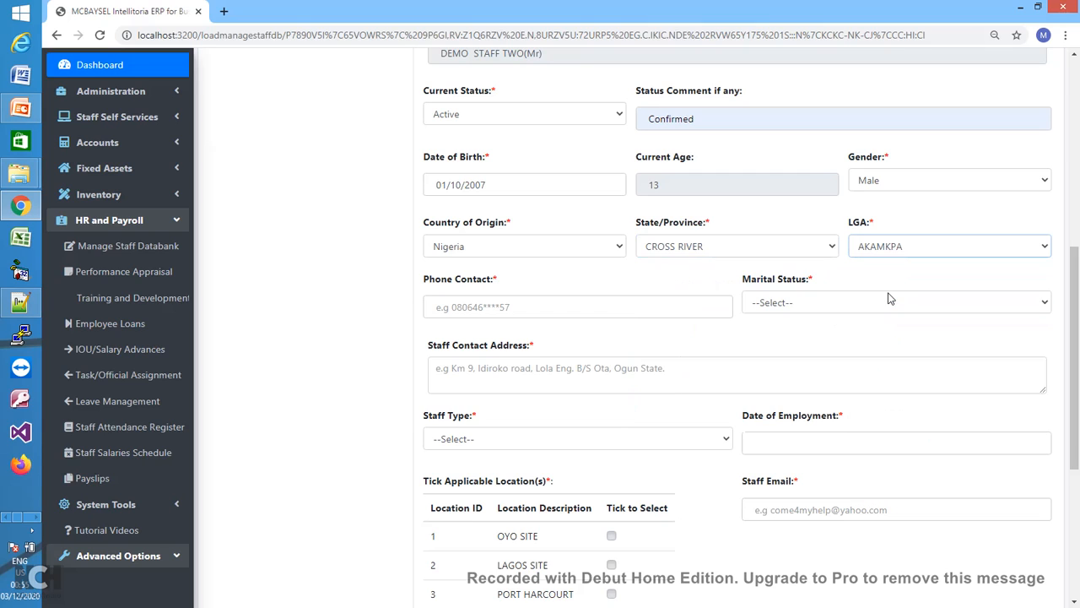
- Enter the staff phone contact, set marital status to Married, and replace the contact address
left_click(623, 308)
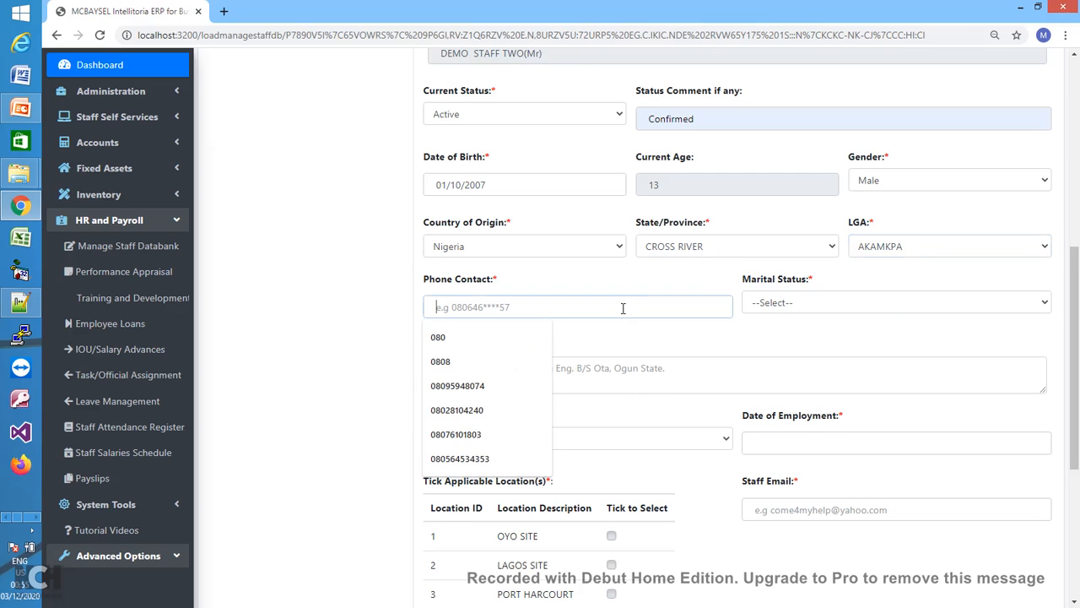
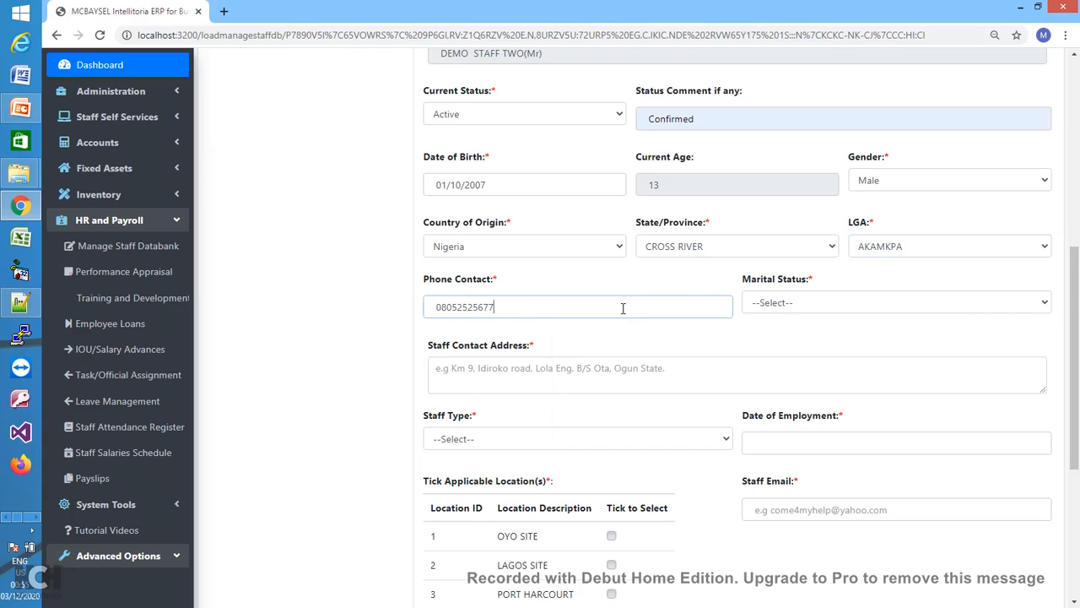
left_click(844, 300)
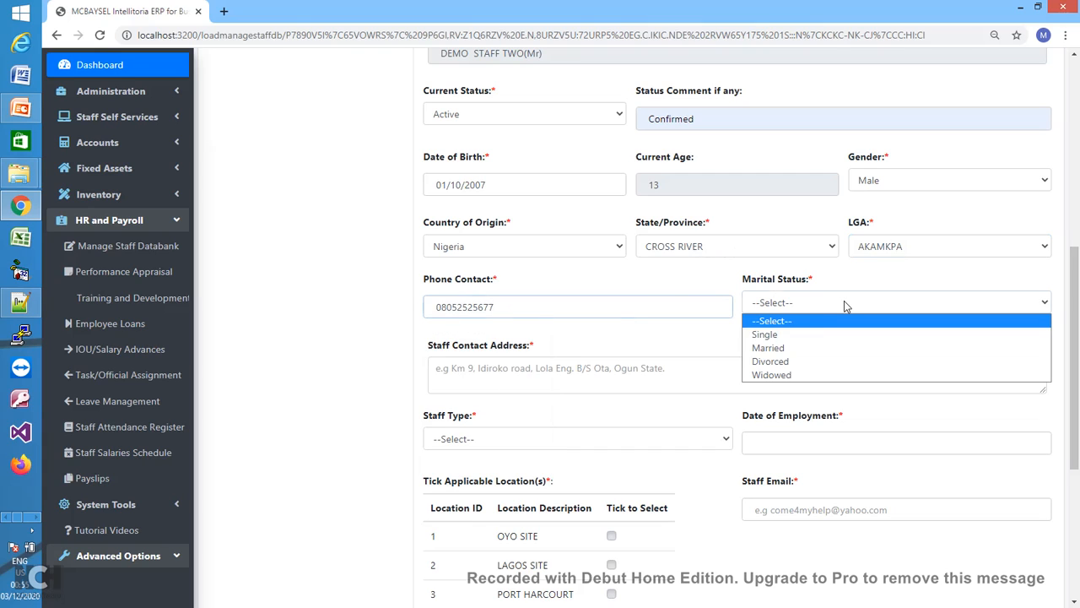
left_click(803, 348)
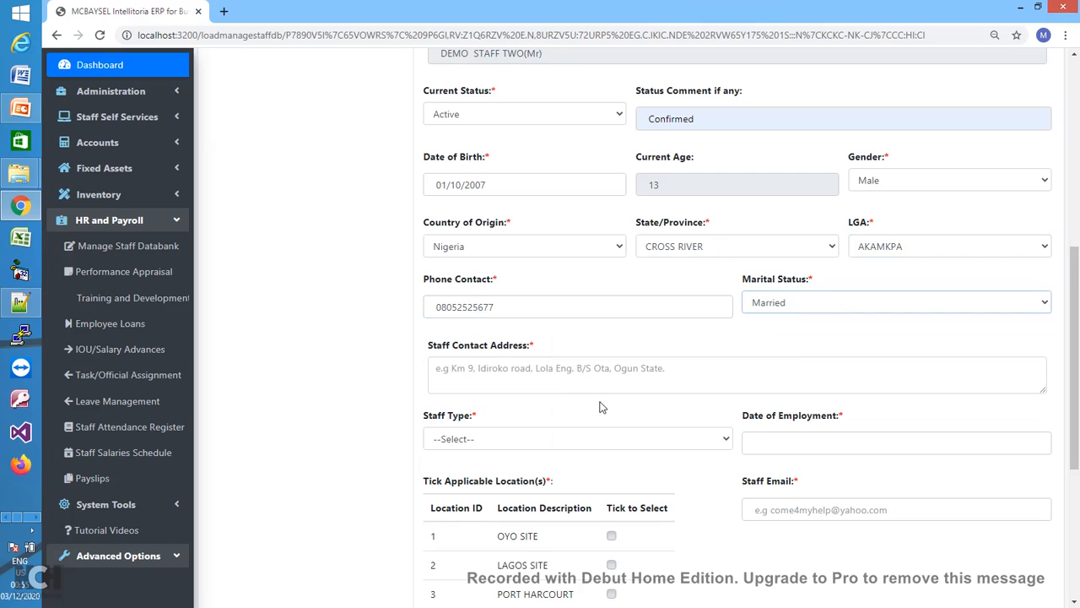
left_click(555, 377)
left_click(506, 418)
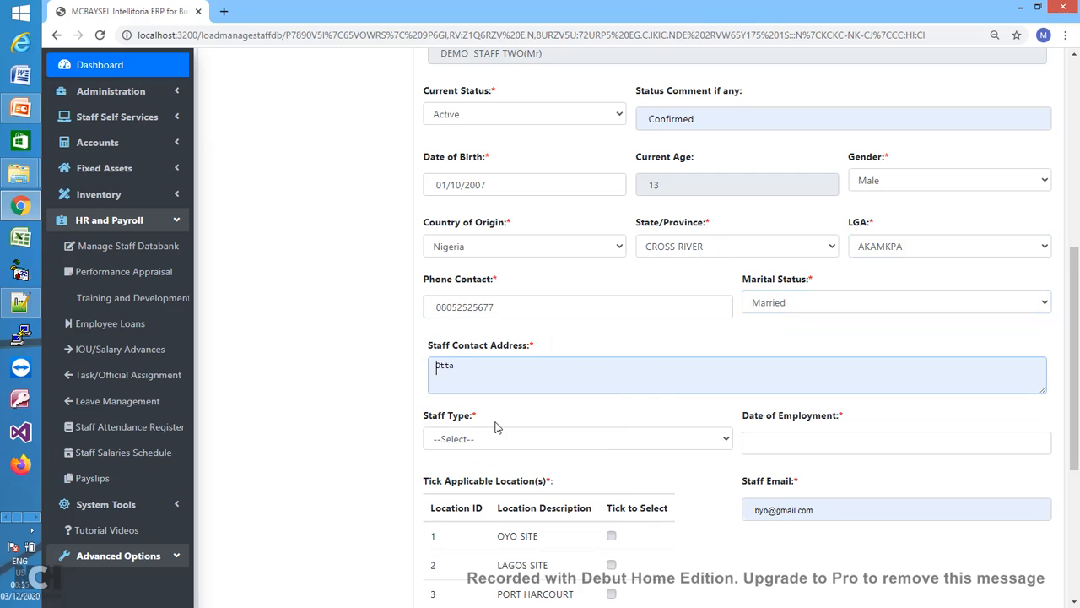
key("ctrl+a")
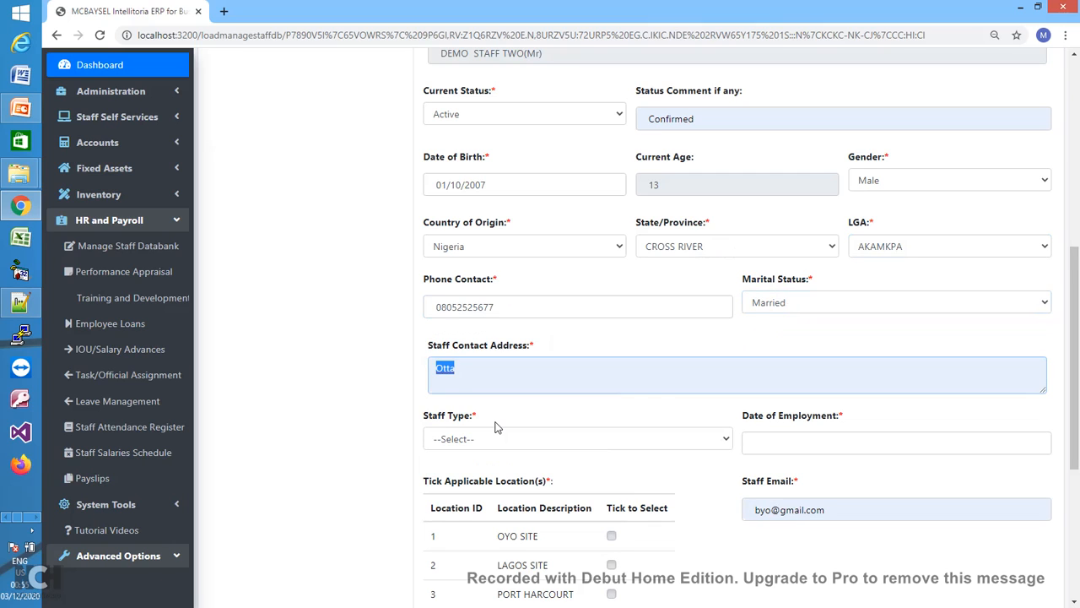
type("Rivers ")
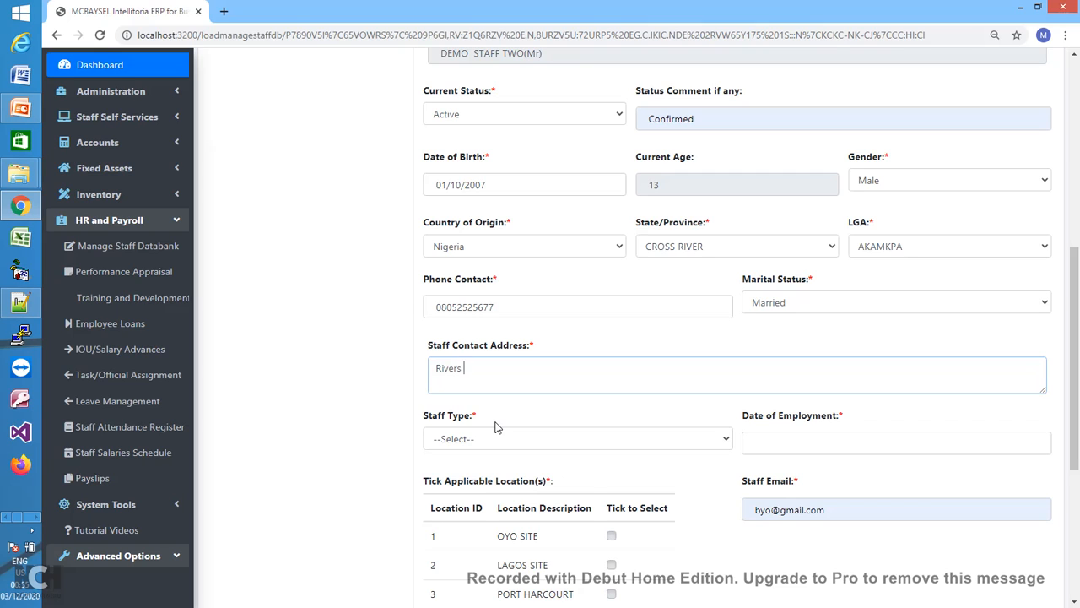
type("State")
- Set staff type Partime, employment date 06/12/2020, and tick OYO SITE and PORT HARCOURT
left_click(545, 439)
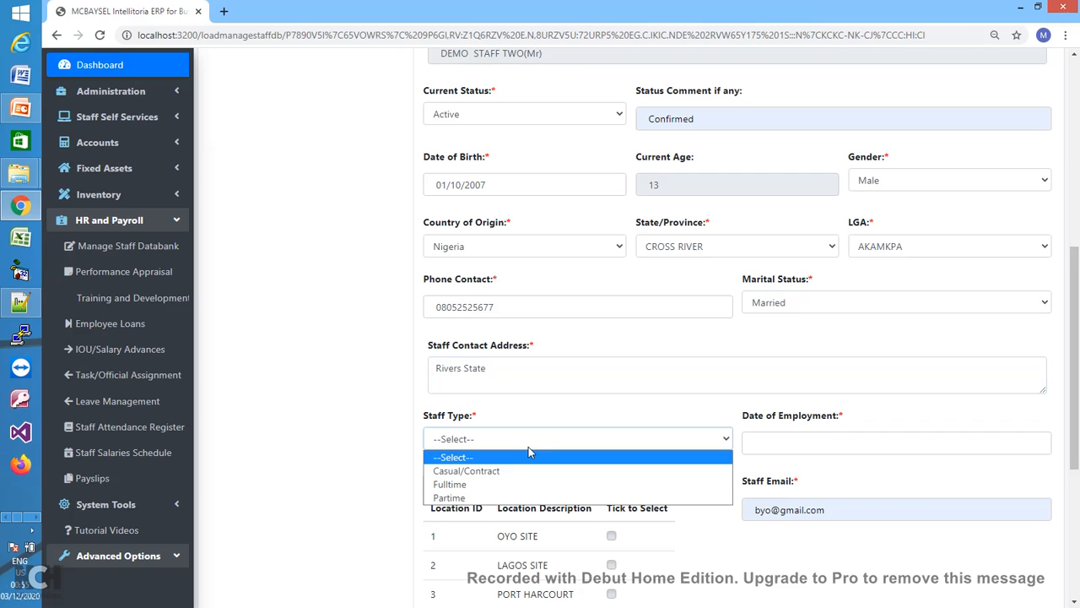
left_click(490, 497)
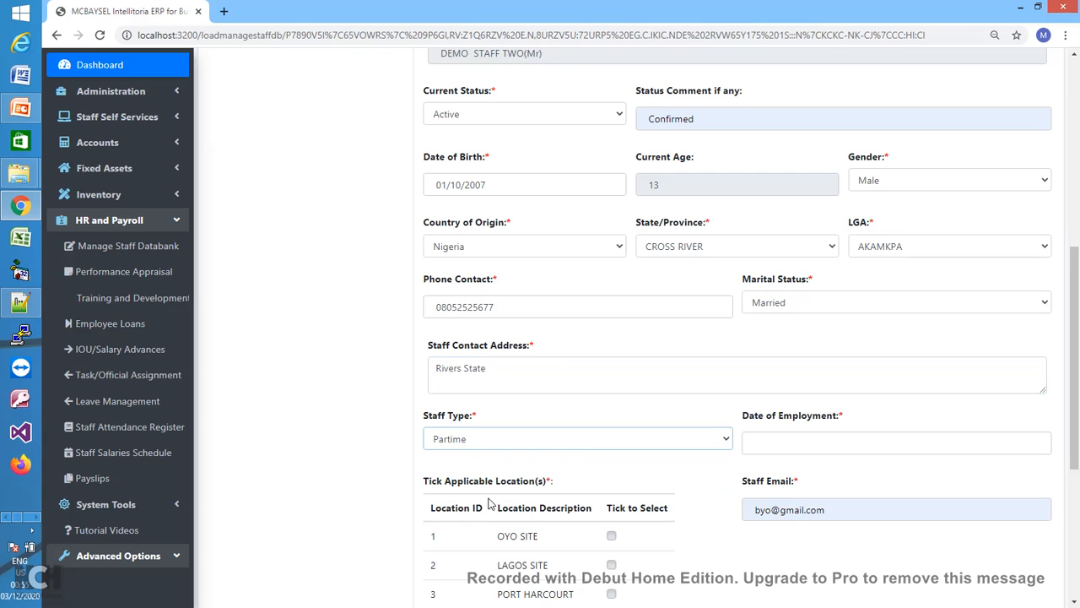
left_click(781, 446)
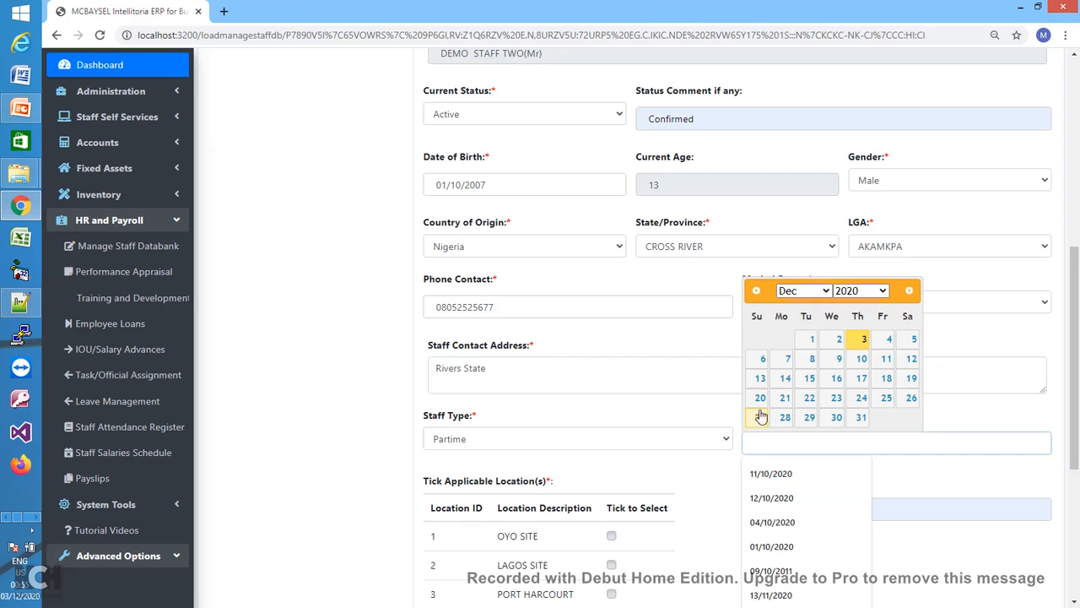
left_click(763, 363)
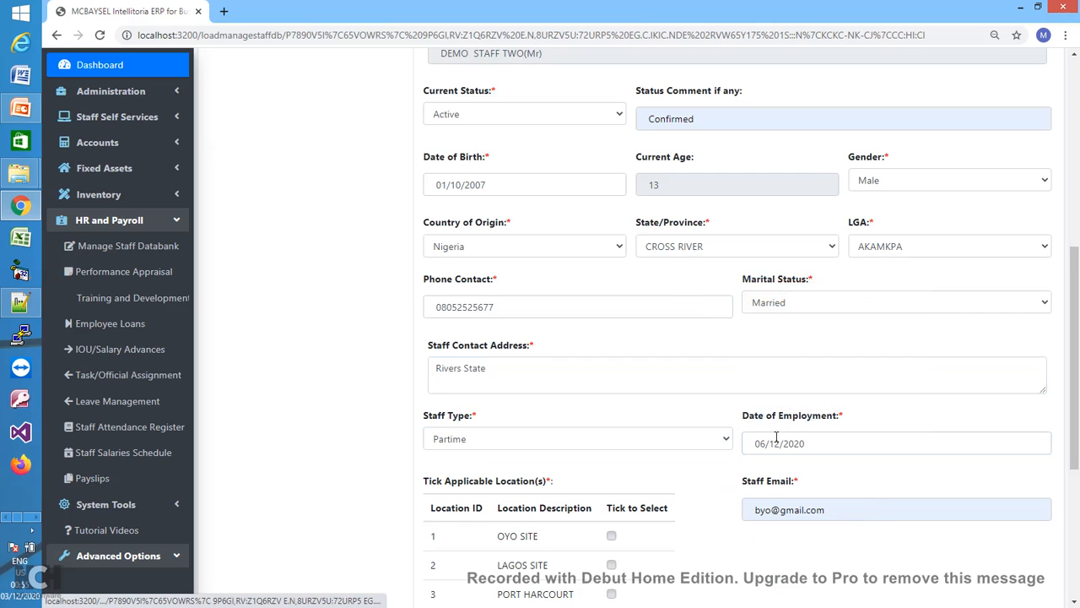
left_click_drag(1074, 430, 1073, 491)
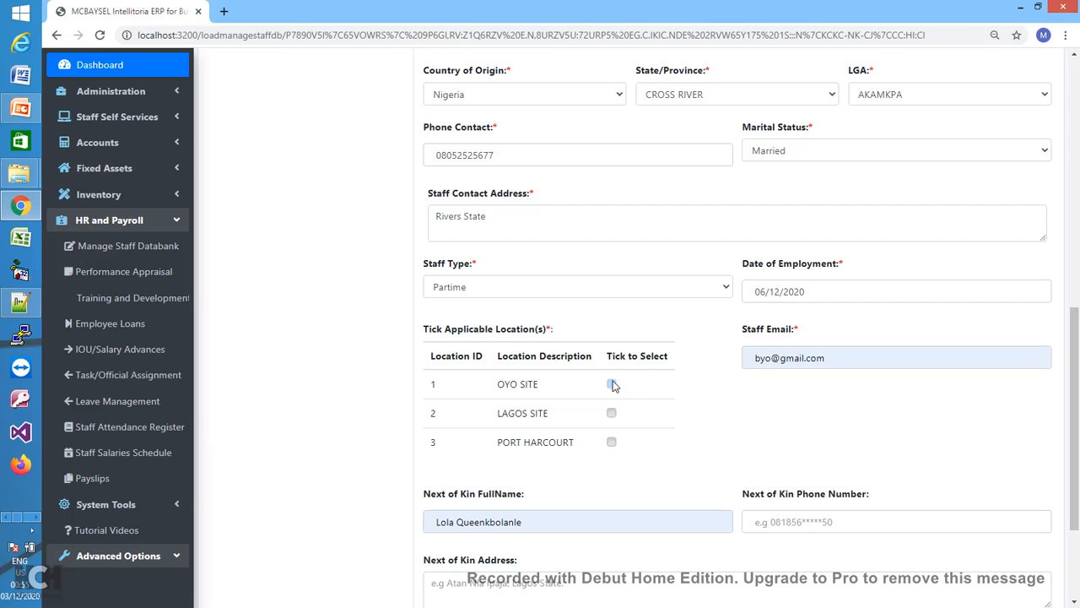
left_click(613, 384)
left_click(611, 442)
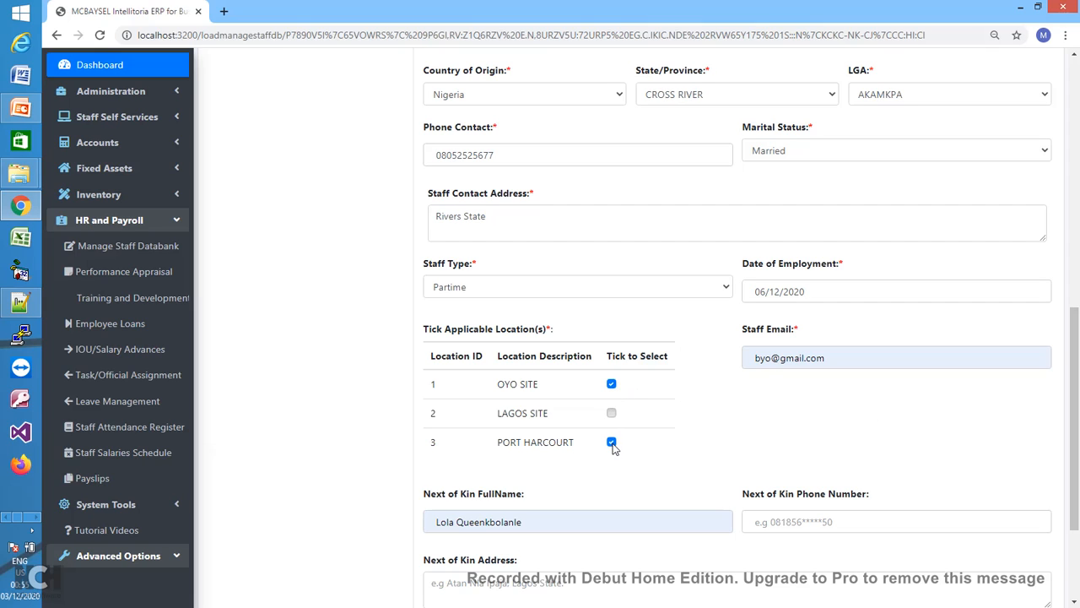
- Change the name part of the staff e-mail address
double_click(769, 361)
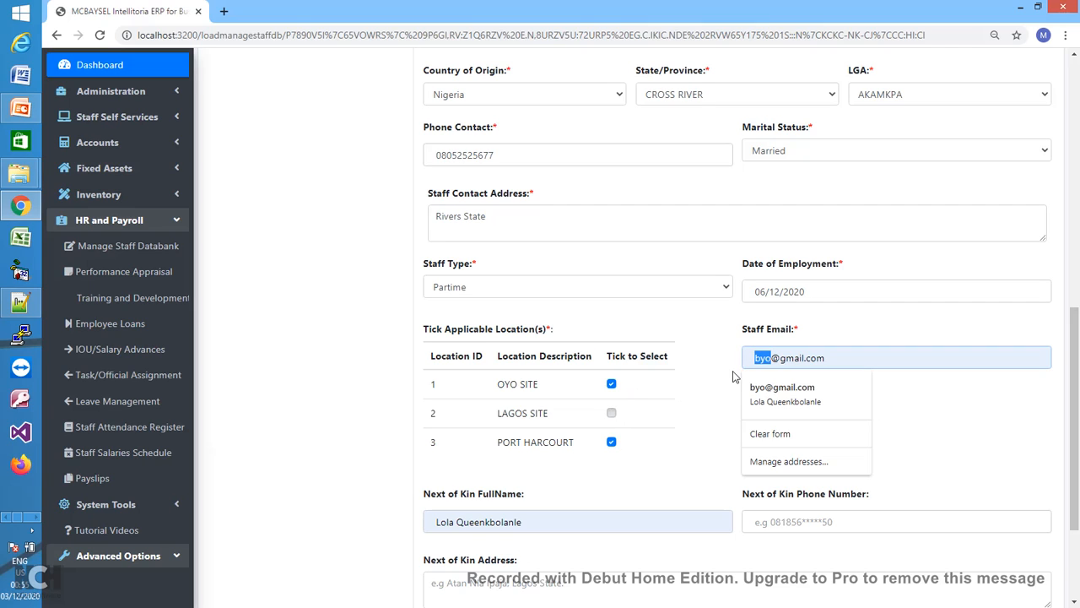
type("demo")
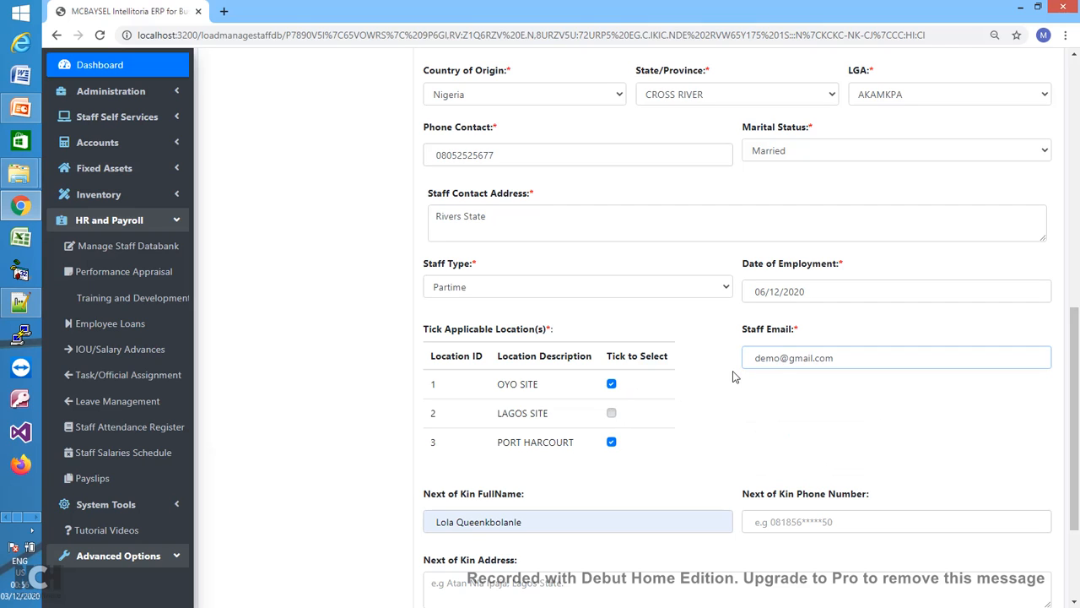
type("three")
key("ctrl+a")
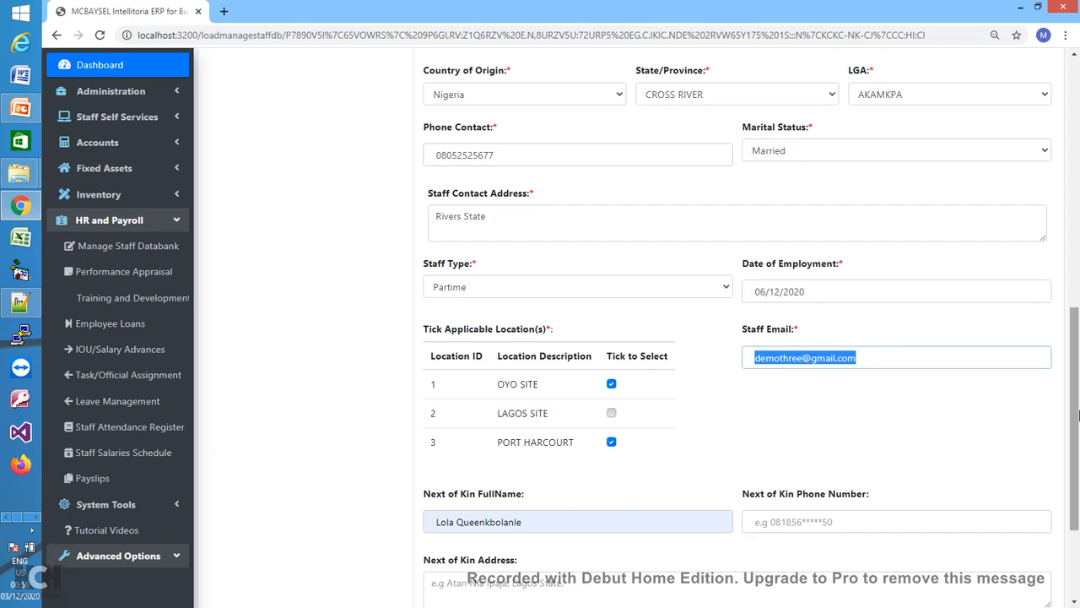
scroll(1076, 419, "down", 2)
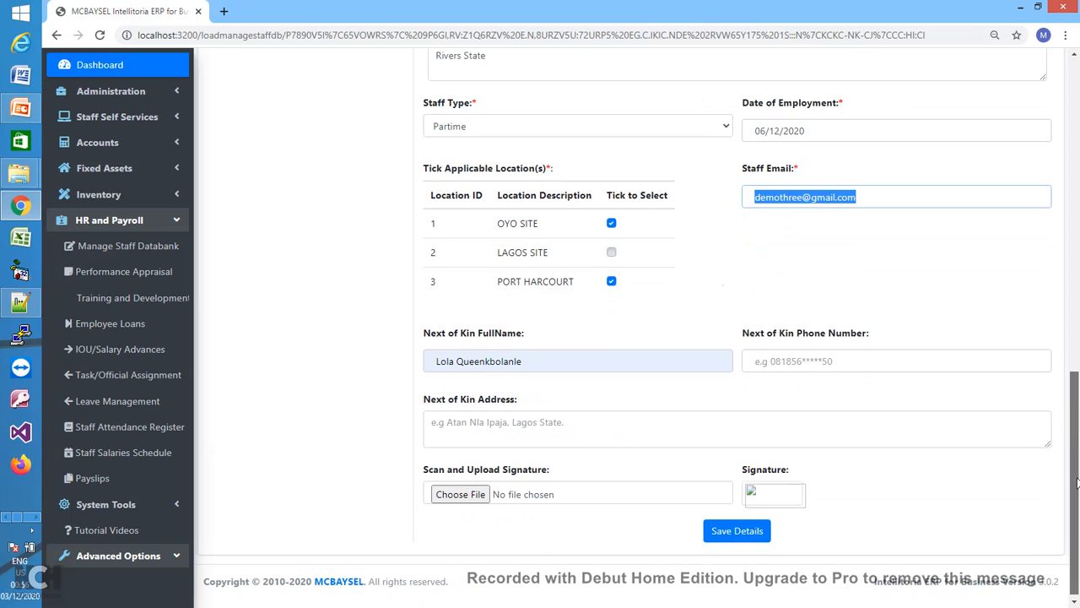
- Replace the next-of-kin full name and enter the next-of-kin phone number
left_click(866, 193)
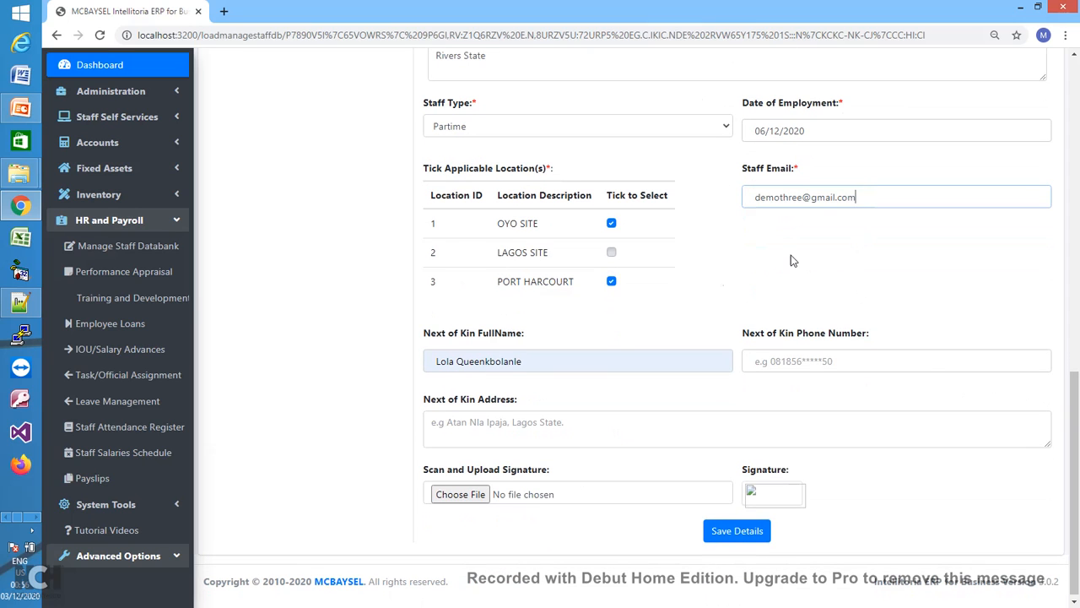
left_click(619, 367)
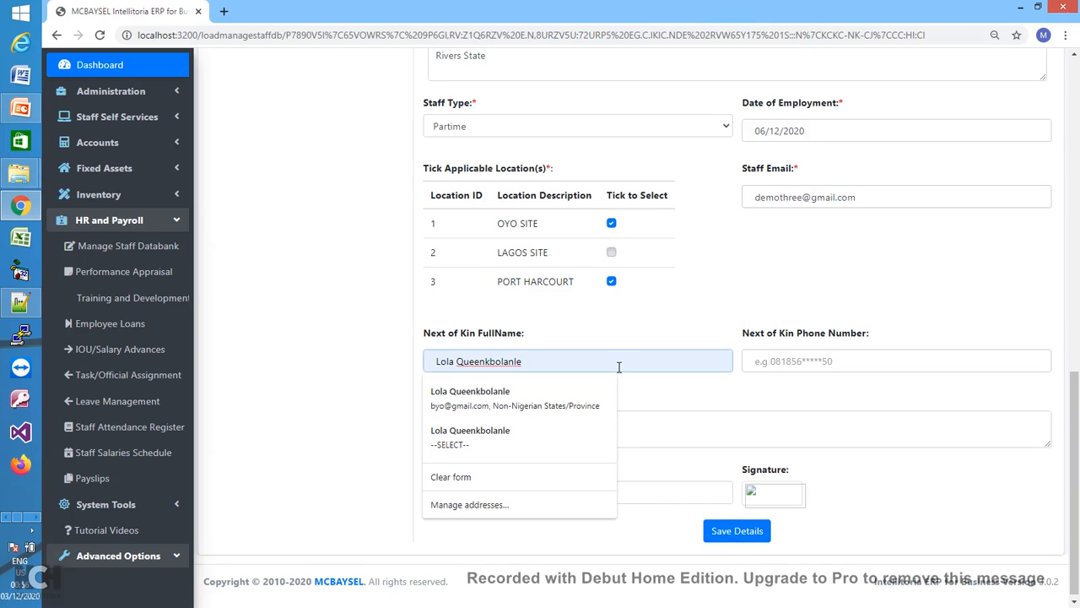
key("ctrl+a")
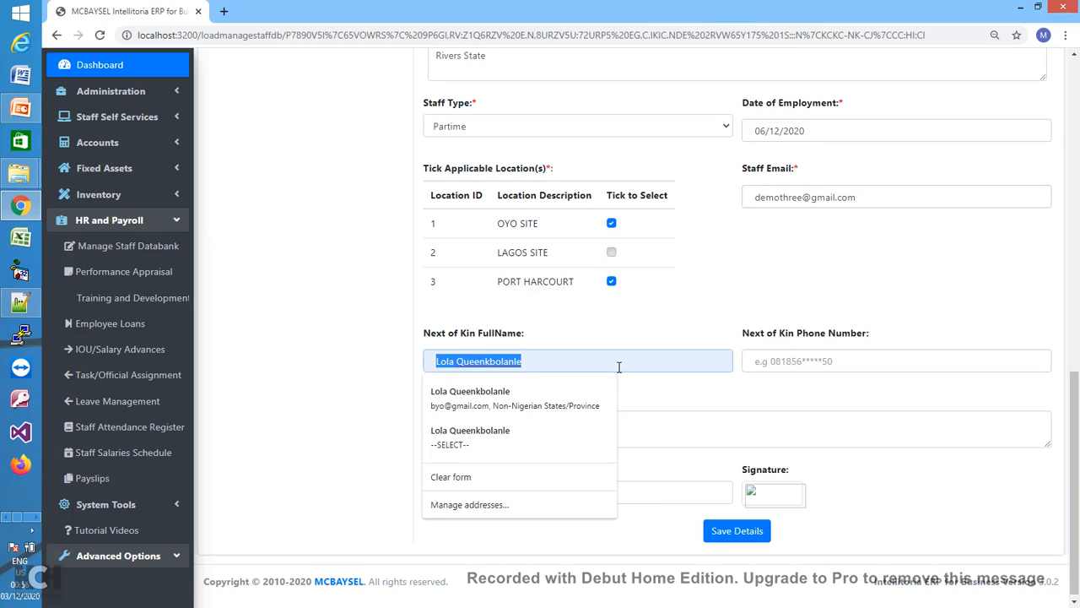
type("Mrs")
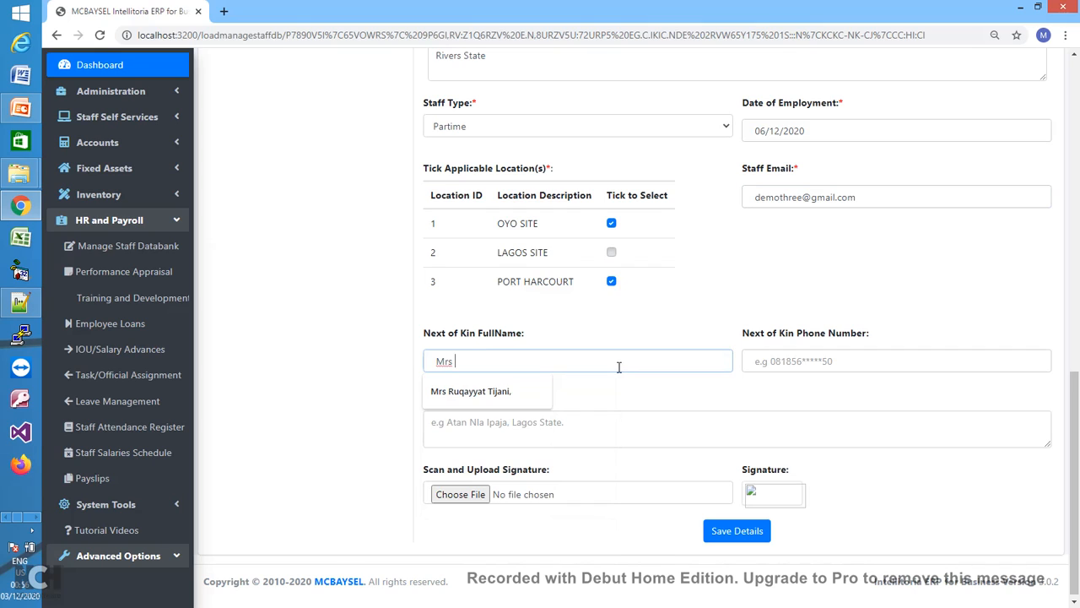
type(" Ademo")
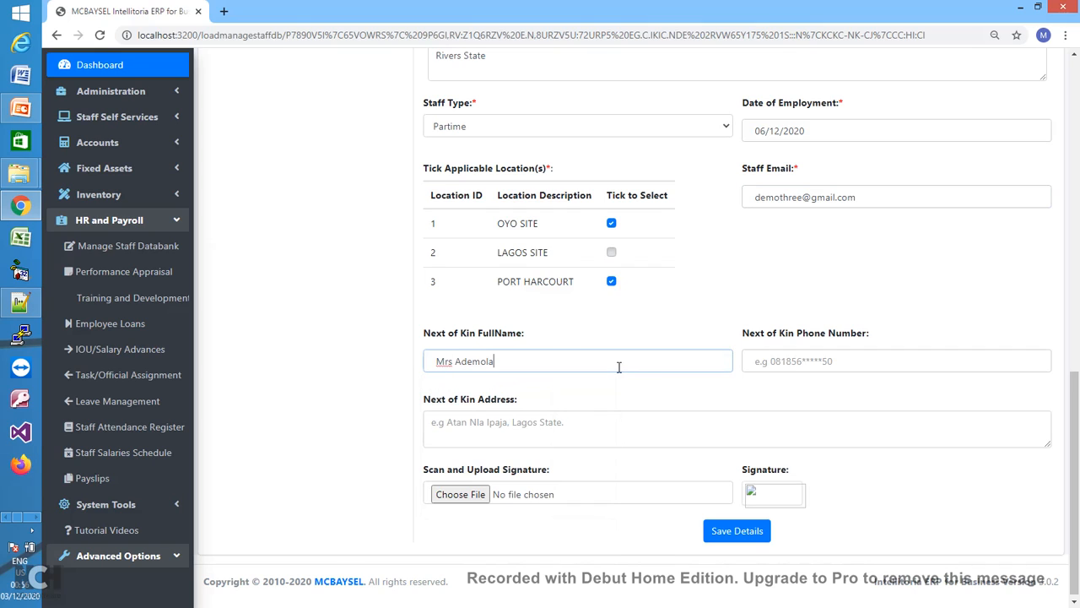
type("la")
left_click(787, 359)
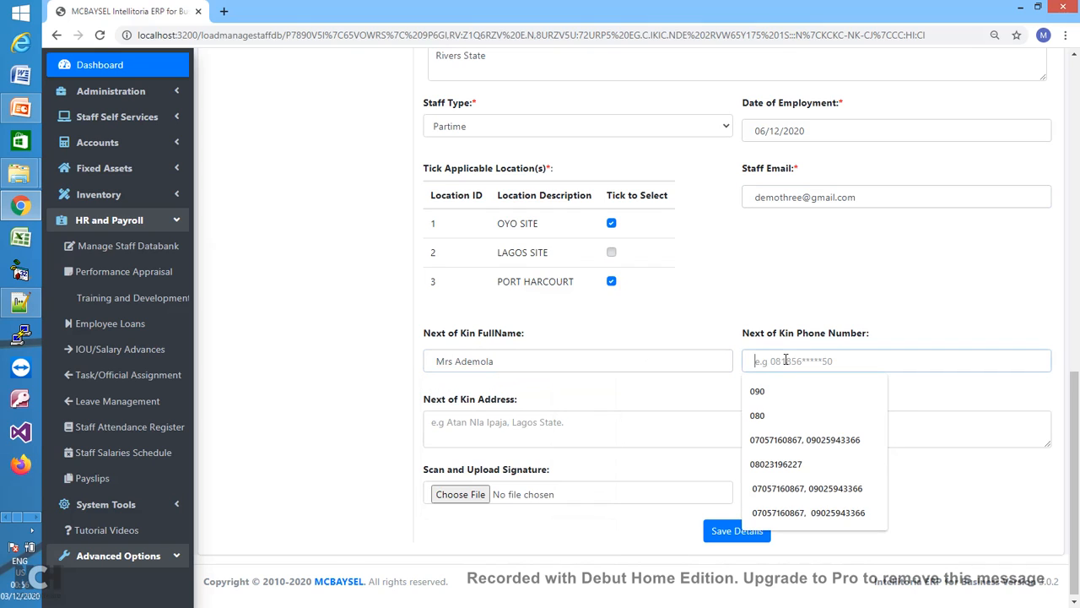
left_click(763, 416)
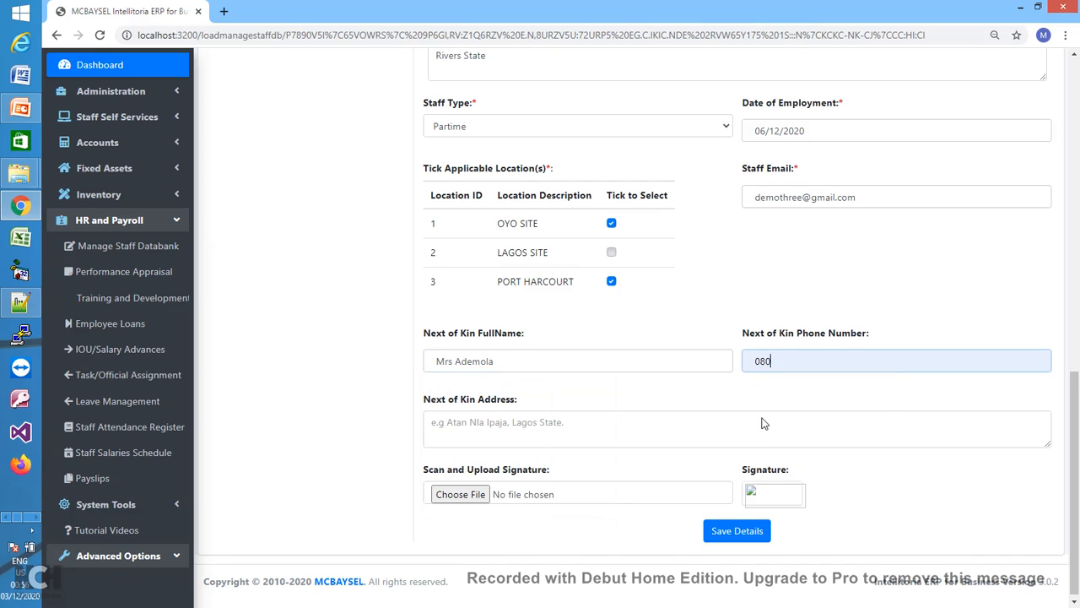
type("9098999")
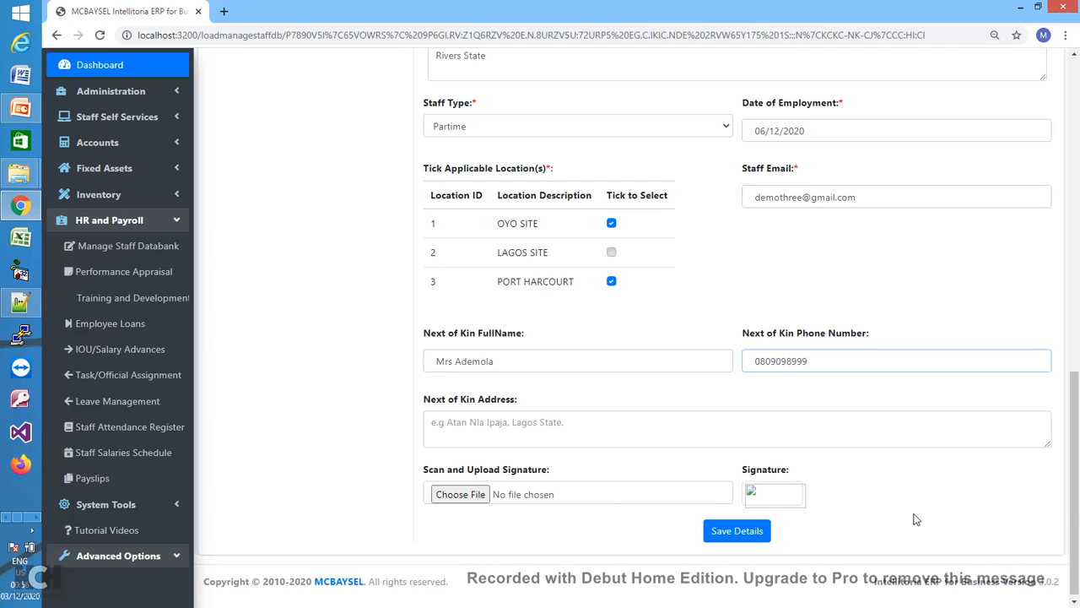
left_click_drag(1071, 507, 1072, 512)
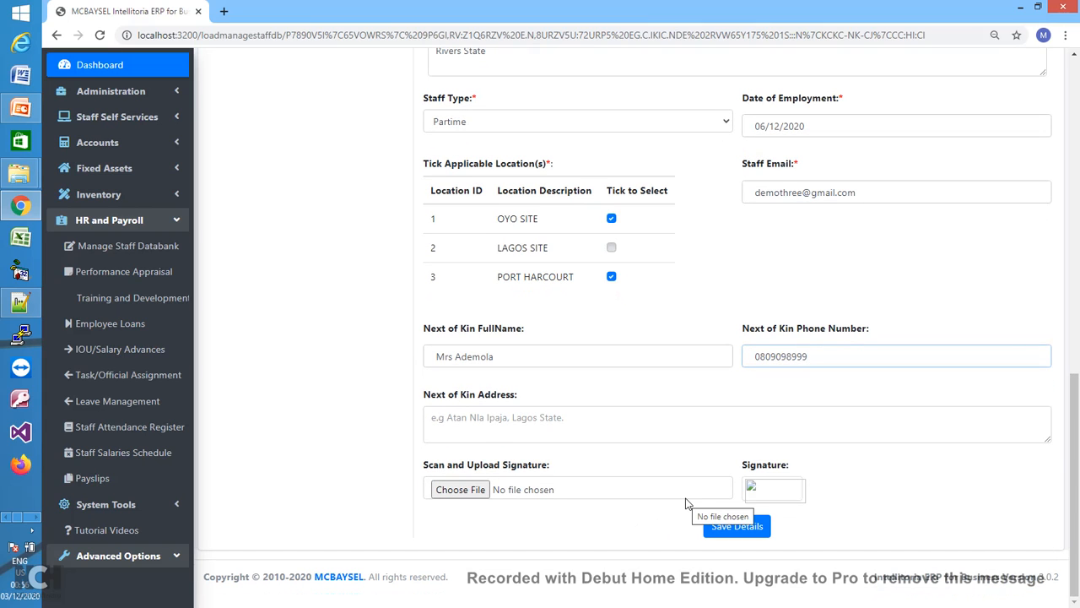
- Save the staff details, dismiss the three save alerts, and return to the Staff Databank
left_click(754, 527)
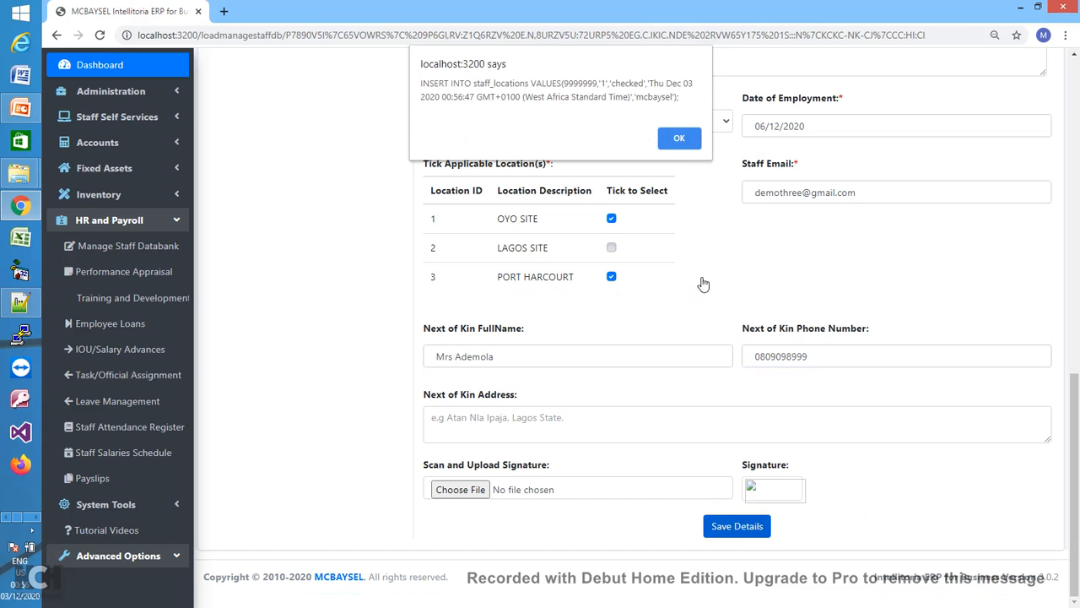
left_click(682, 137)
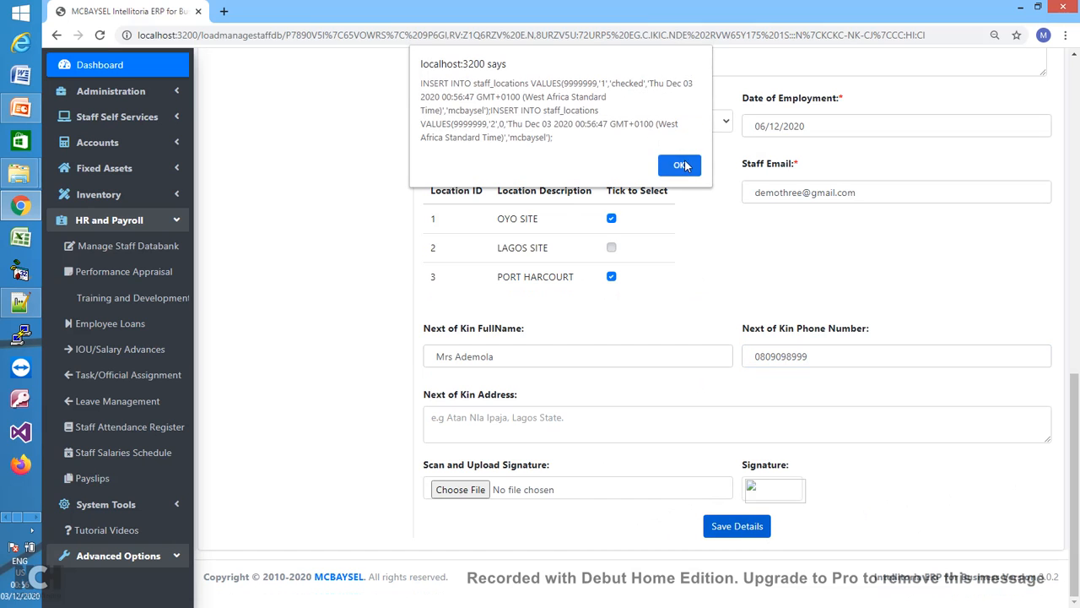
left_click(683, 165)
left_click(682, 193)
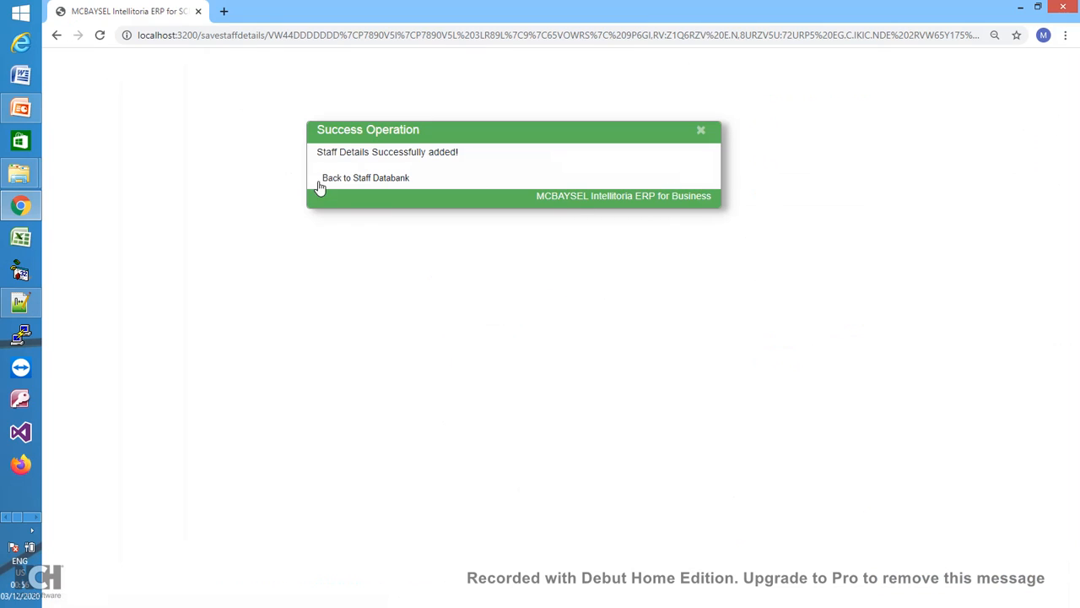
left_click(357, 181)
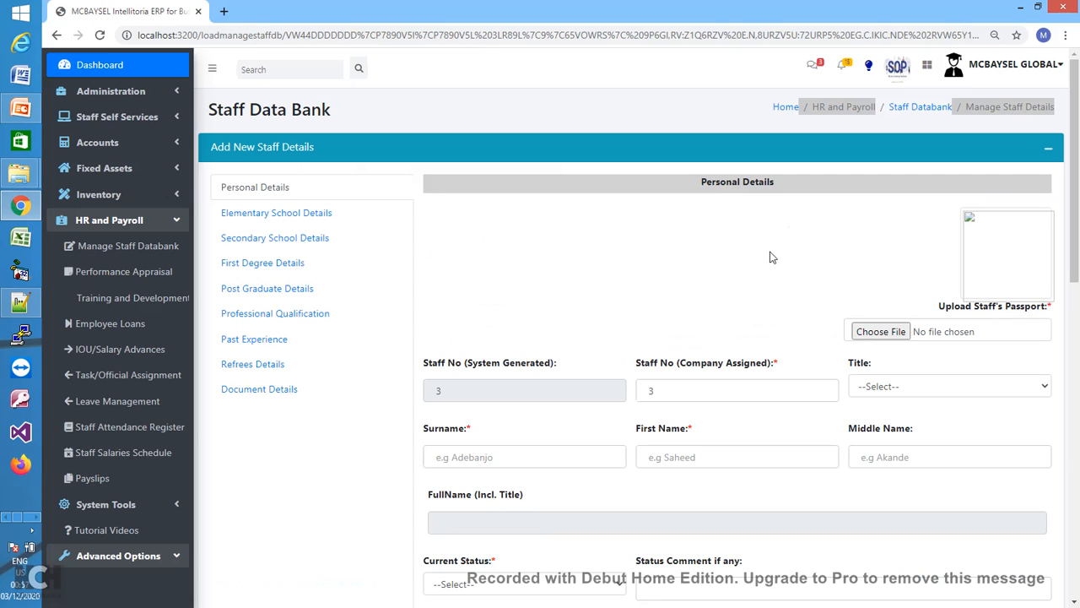
- Enter the new staff member's surname, first name and middle name
left_click(558, 464)
type("DEMO")
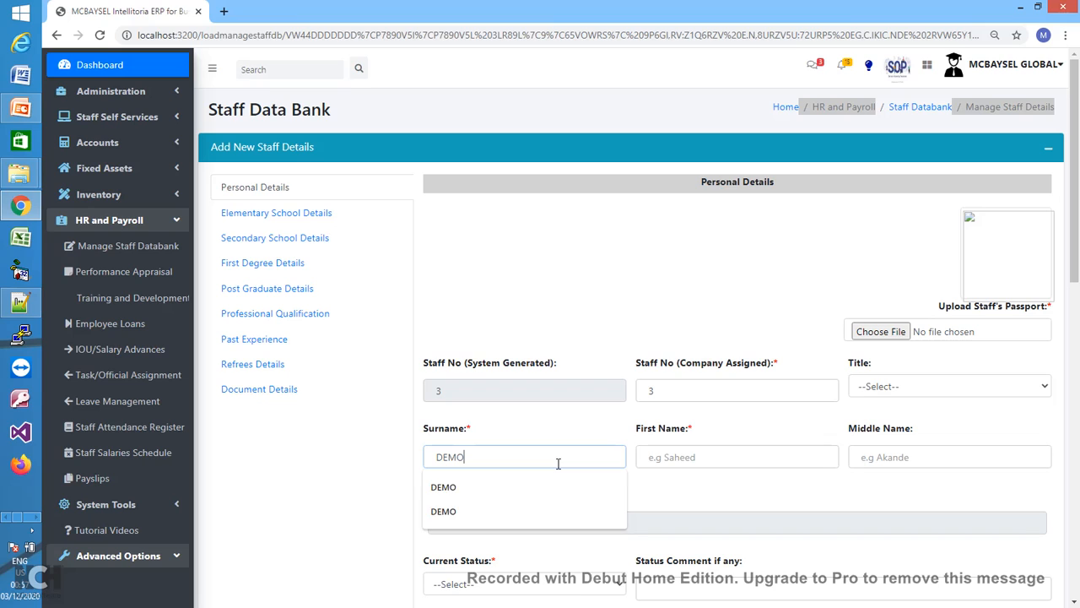
key("Tab")
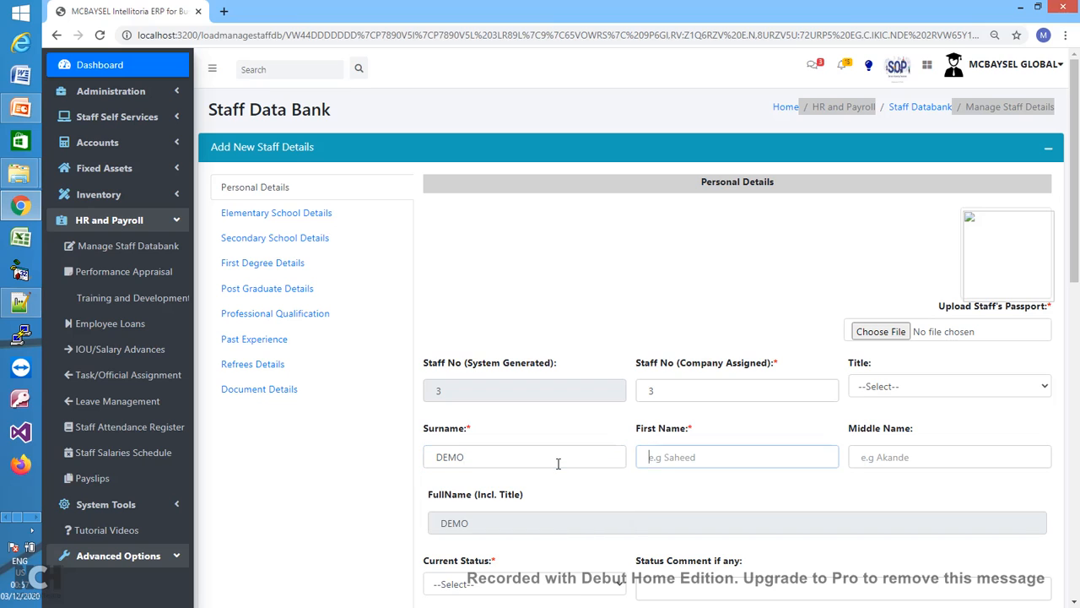
type("STAFF")
left_click(872, 458)
type("THREE")
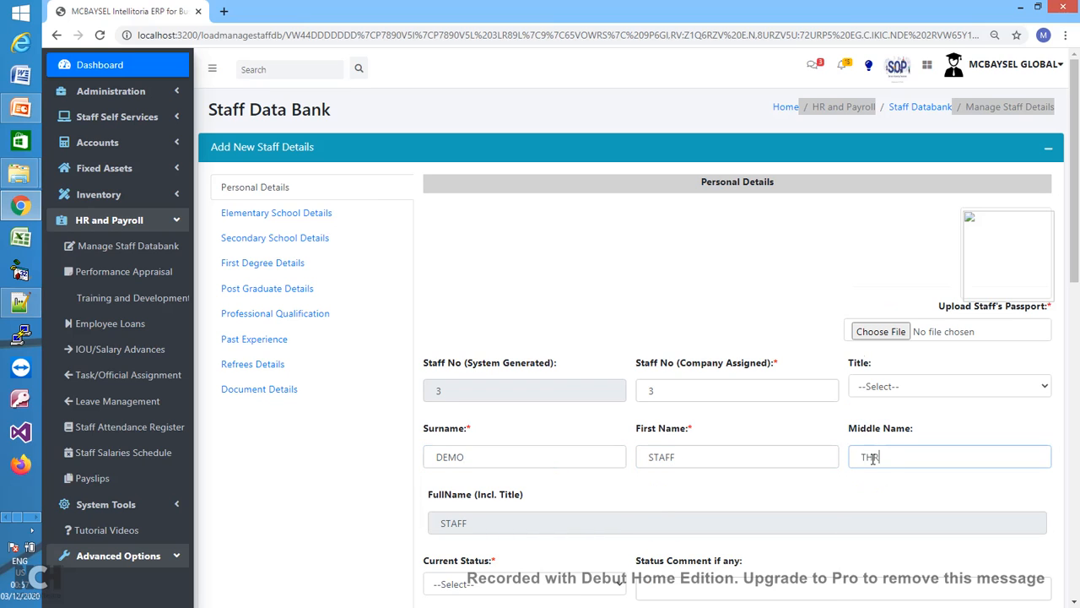
- Set title Miss, current status Active and status comment Confirmed
left_click(1044, 389)
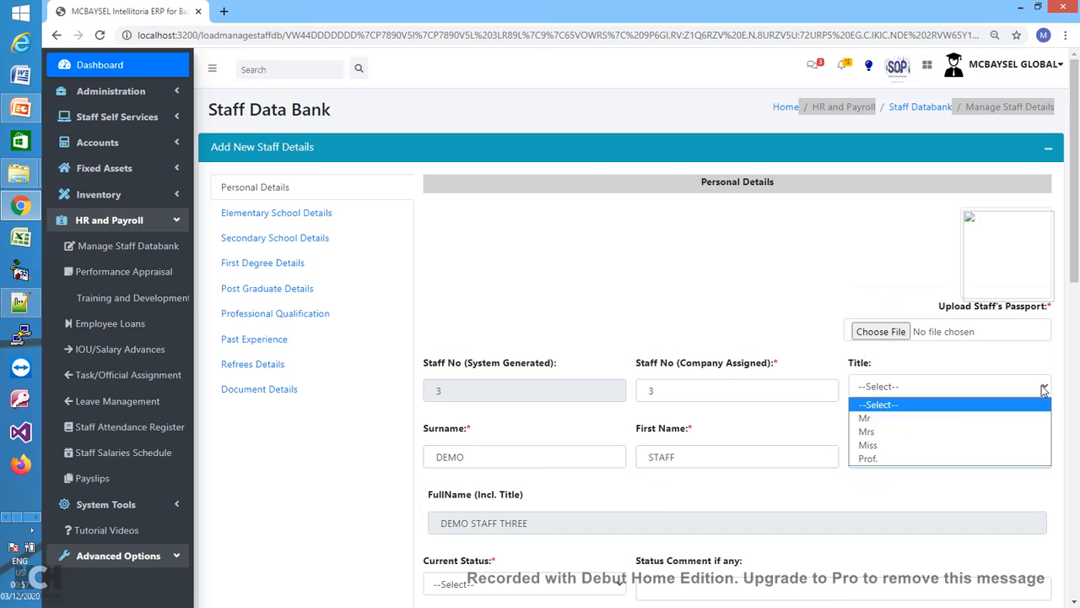
left_click(942, 445)
left_click_drag(1076, 285, 1076, 413)
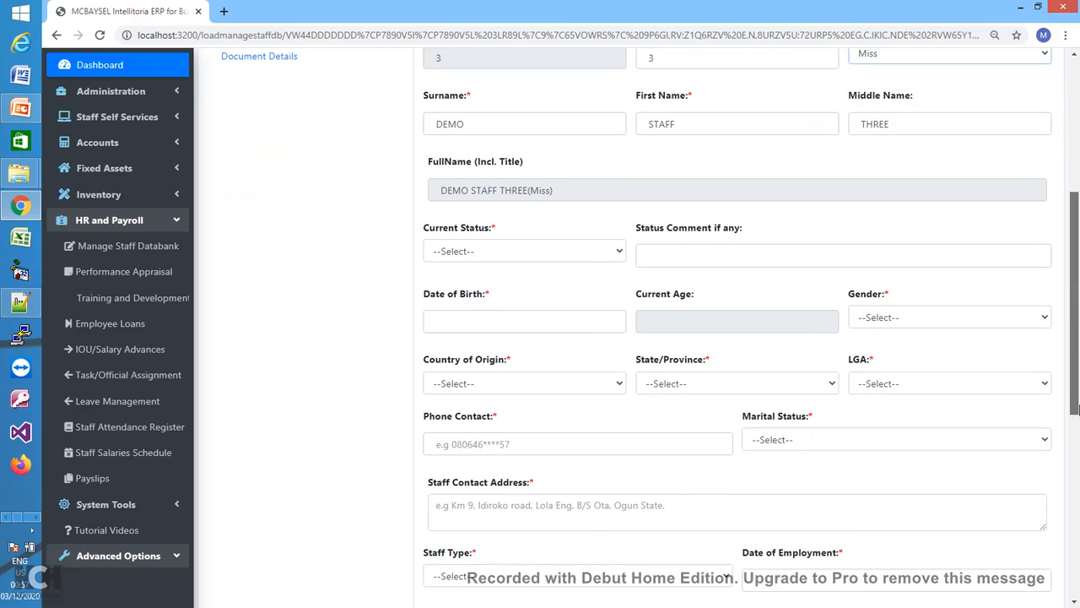
left_click(594, 255)
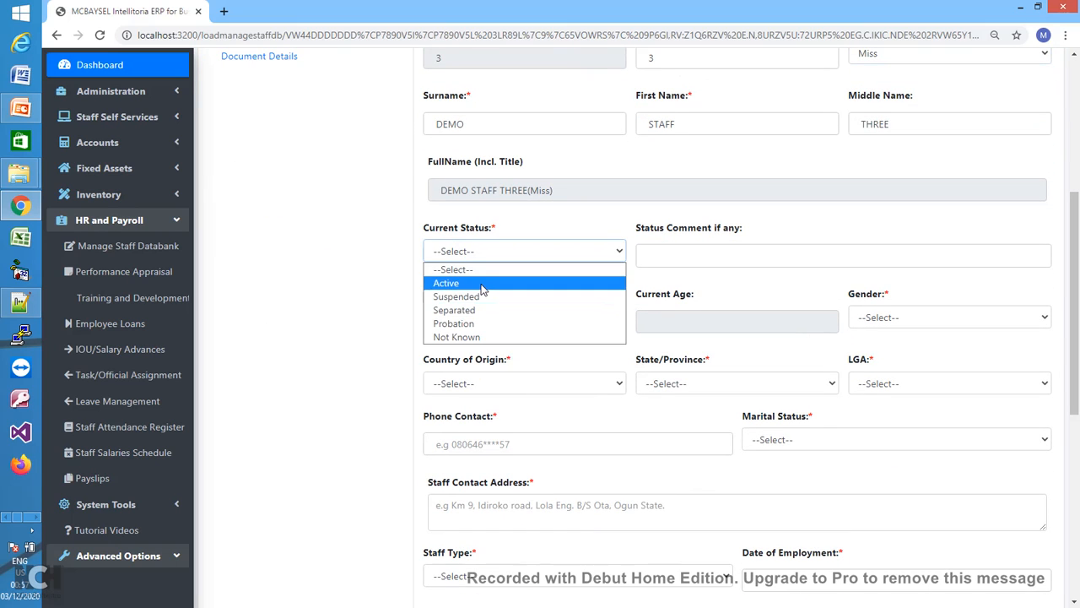
left_click(483, 285)
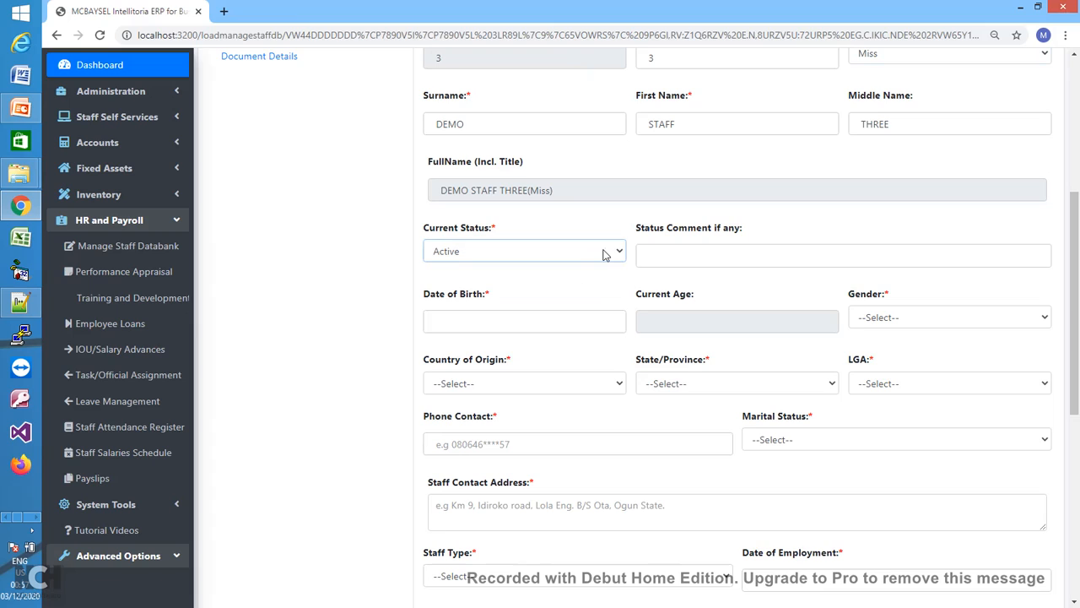
left_click(672, 263)
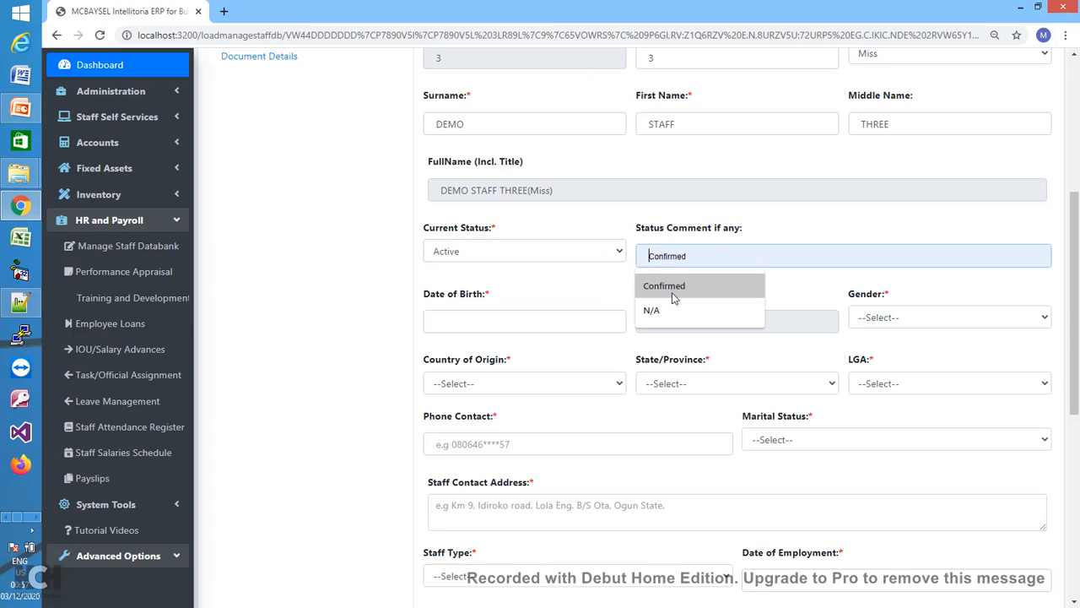
left_click(673, 297)
- Set the date of birth to 08/10/2006 and gender to Female
left_click(522, 326)
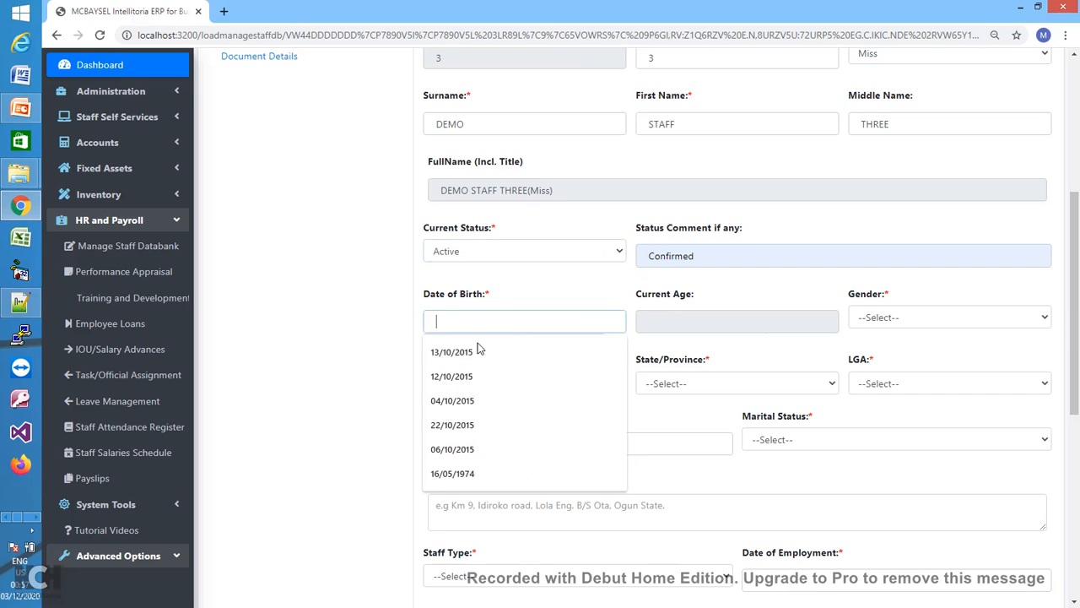
left_click(451, 405)
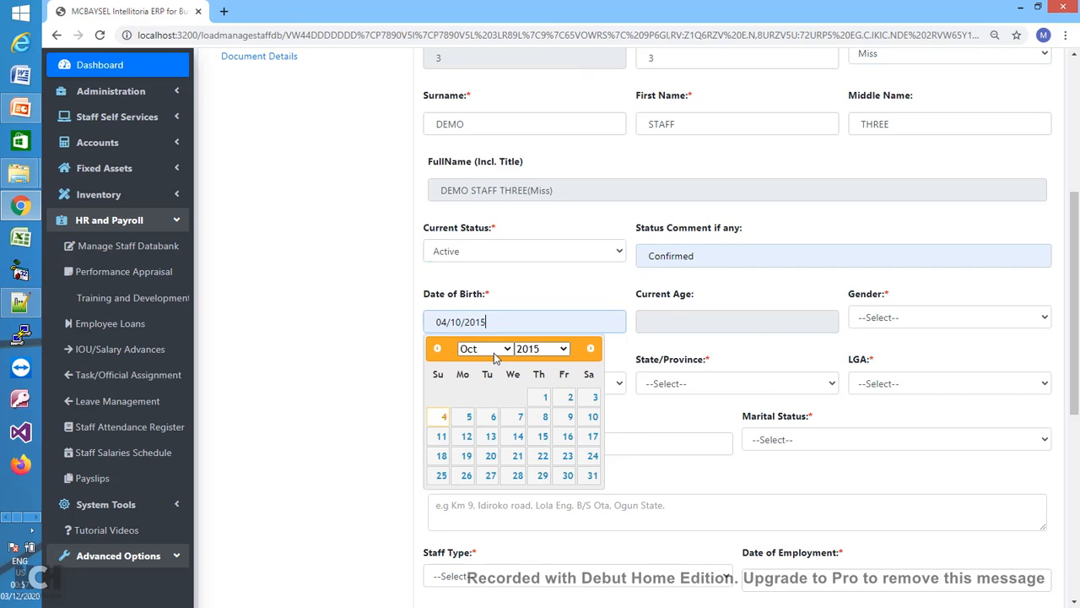
left_click(547, 349)
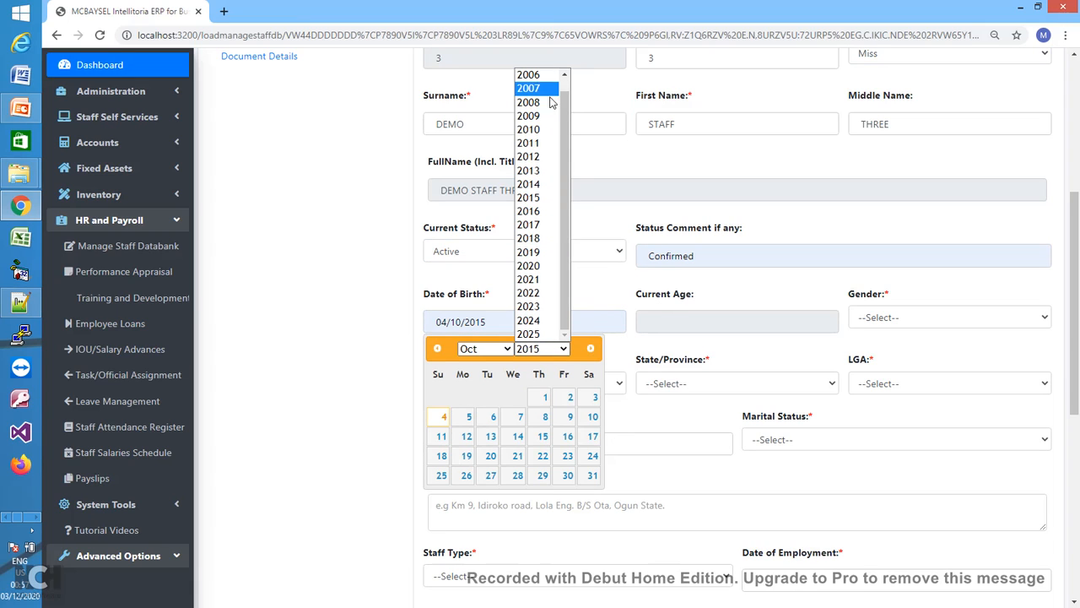
left_click(544, 76)
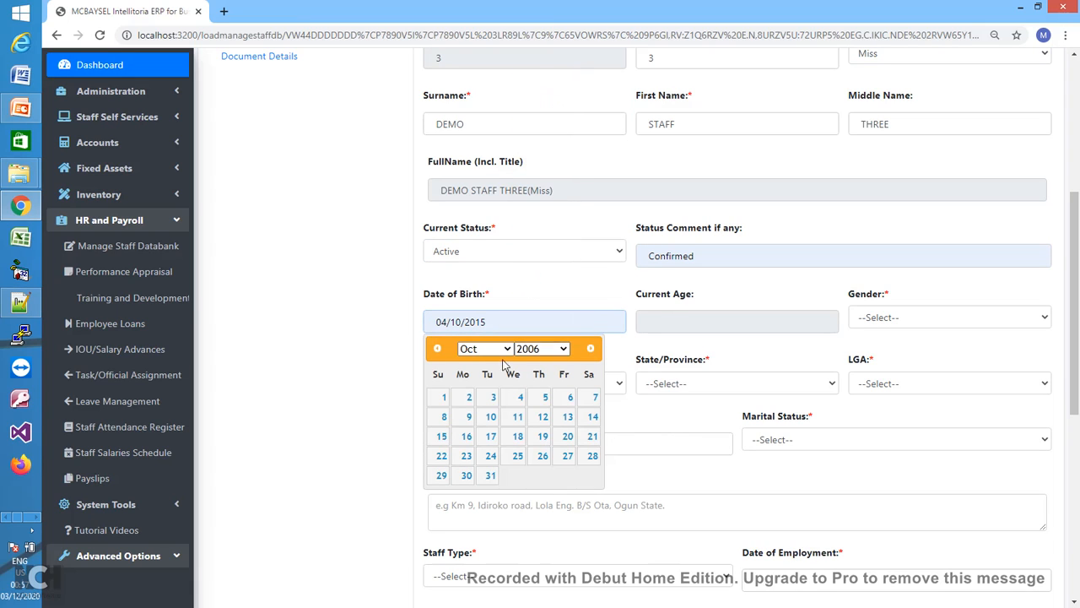
left_click(444, 416)
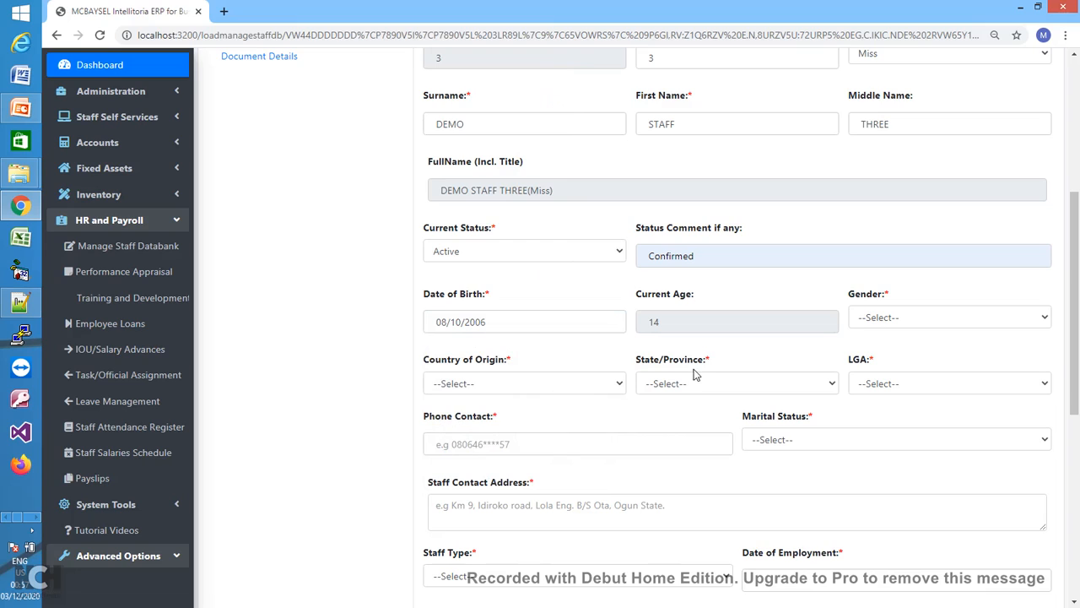
left_click(918, 324)
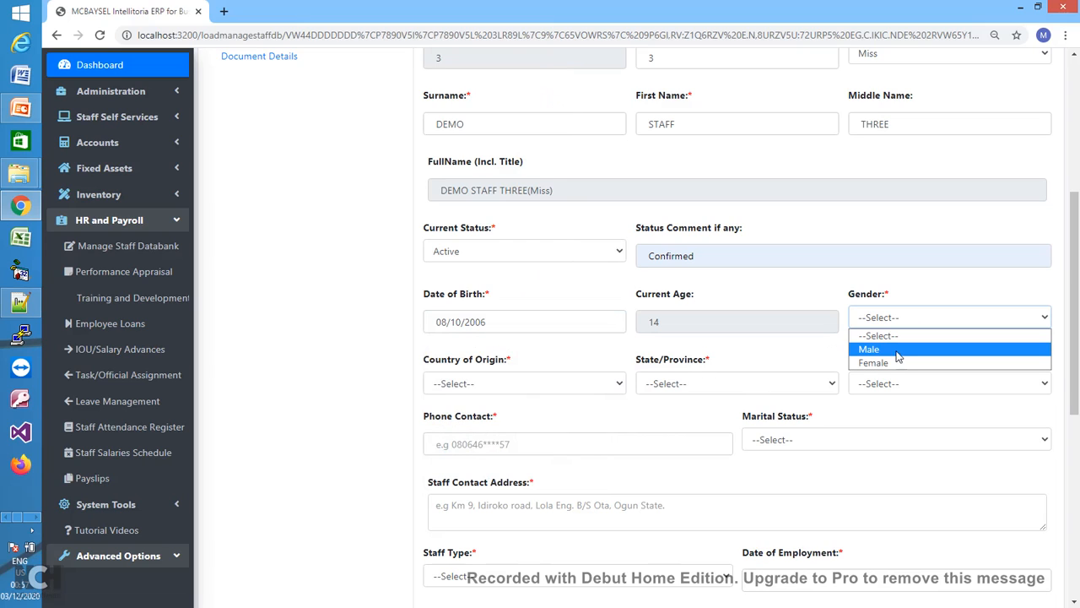
left_click(875, 363)
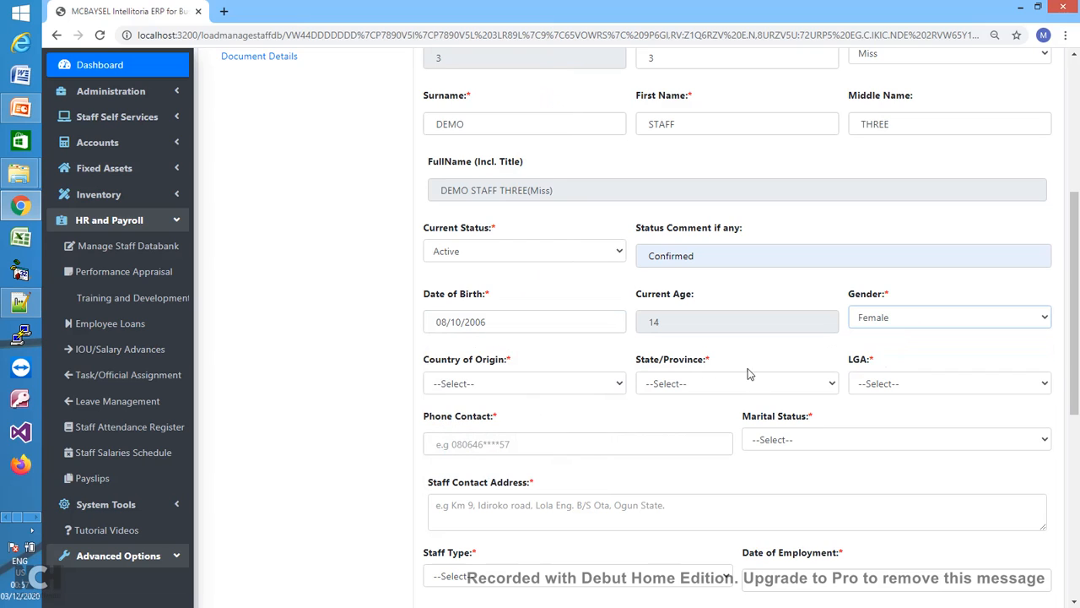
- Set the country of origin to Austria
left_click(588, 385)
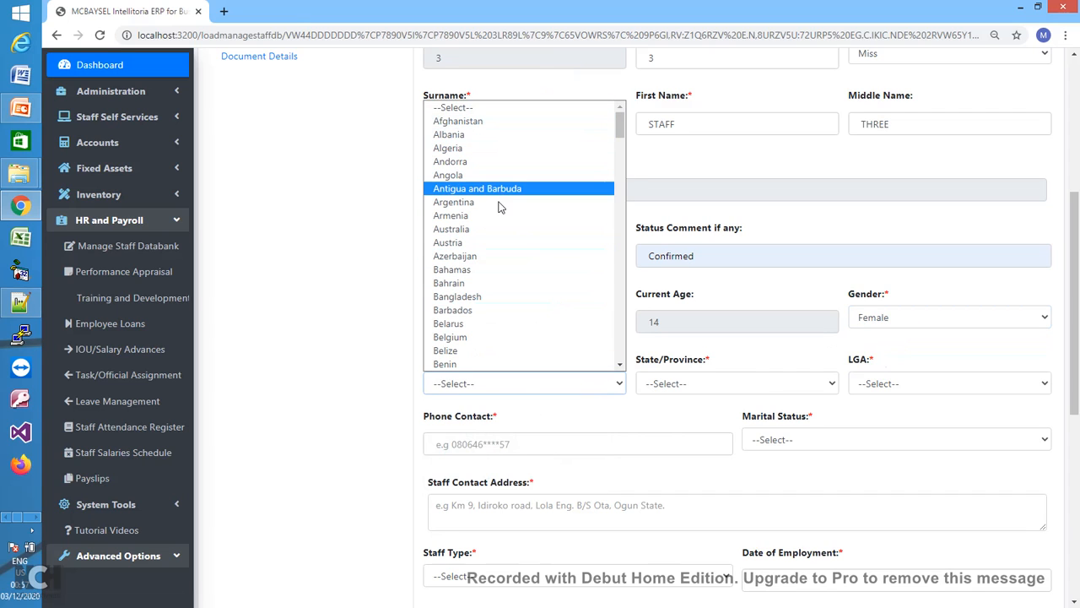
left_click(489, 246)
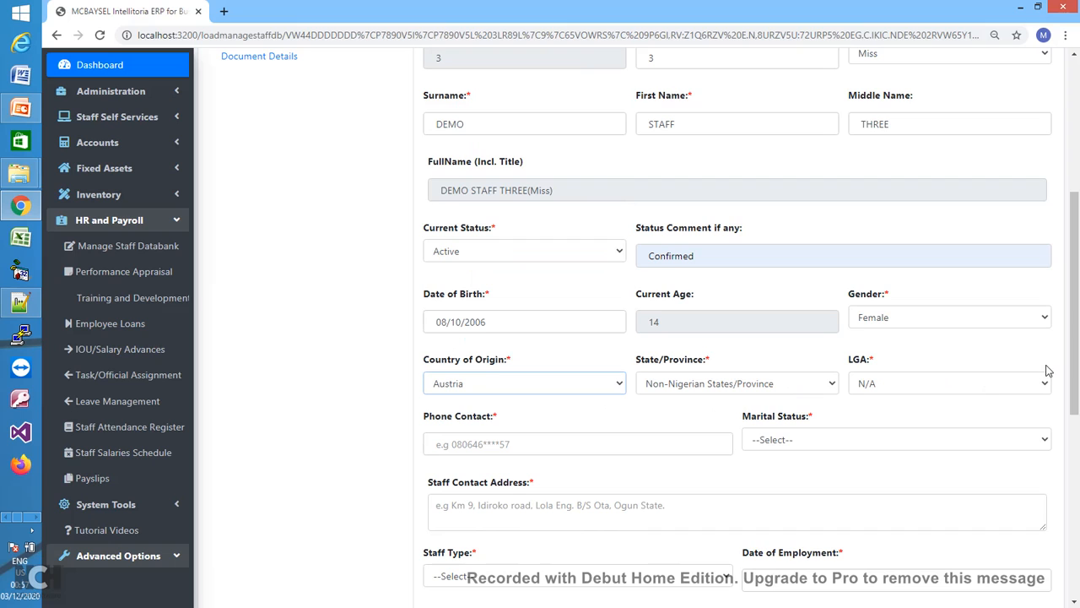
scroll(1075, 369, "down", 2)
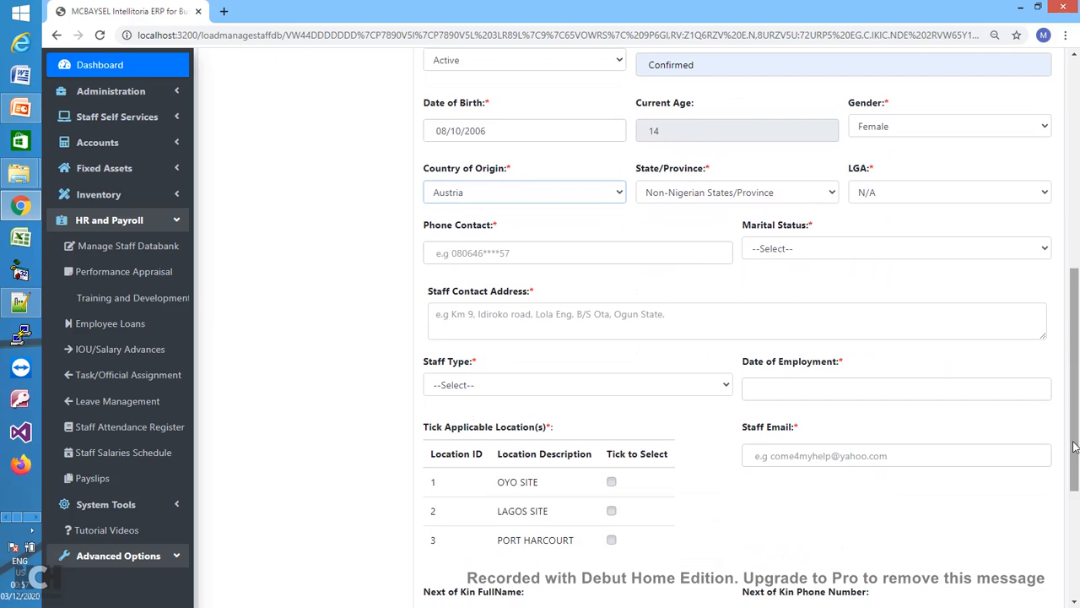
- Enter the staff phone contact, set marital status to Married, and type the contact address
left_click(631, 249)
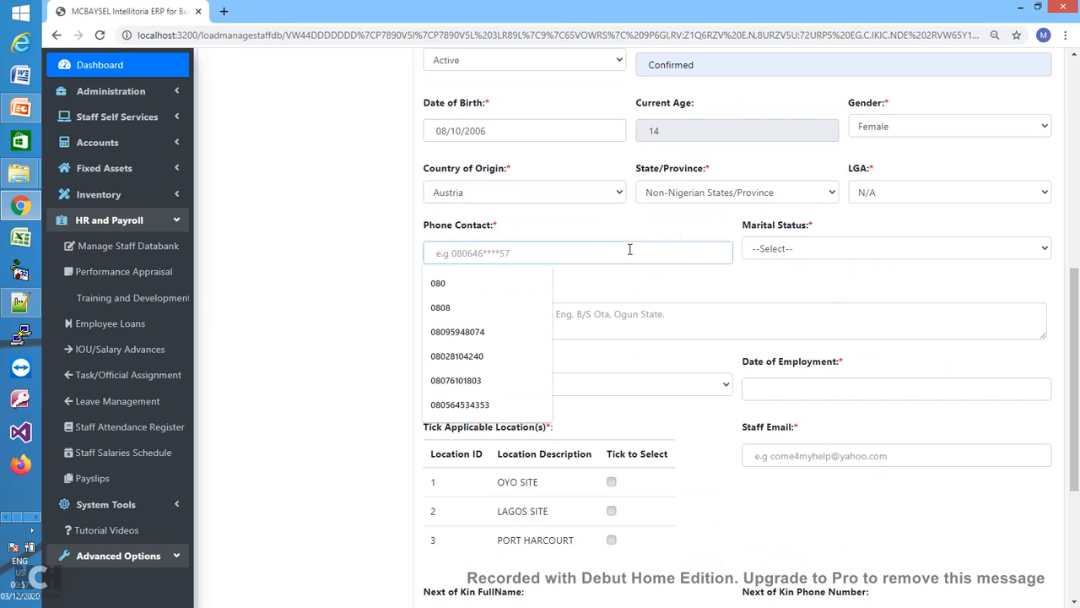
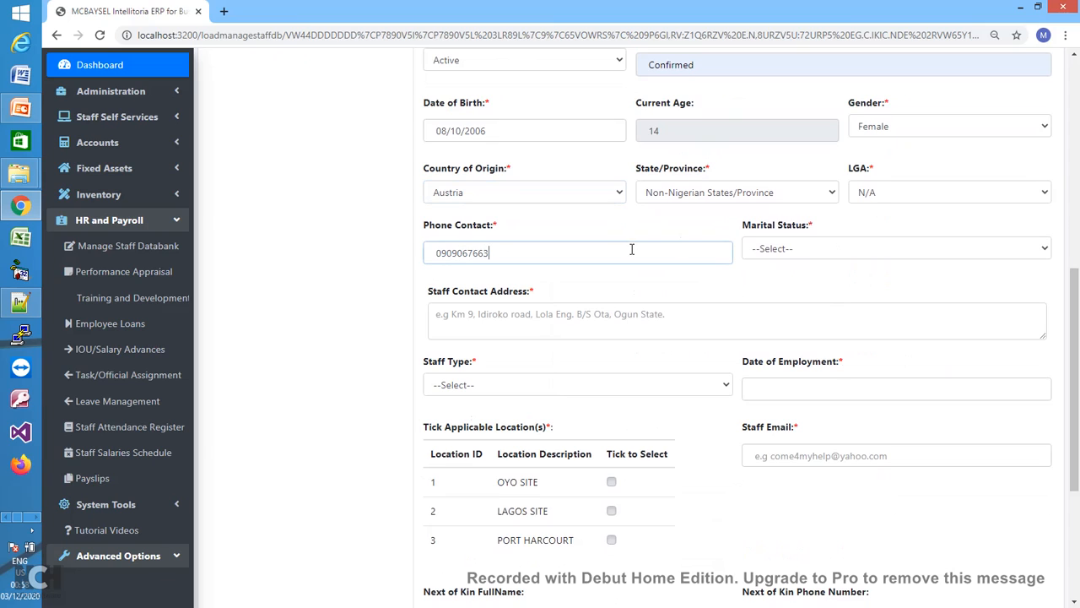
left_click(787, 249)
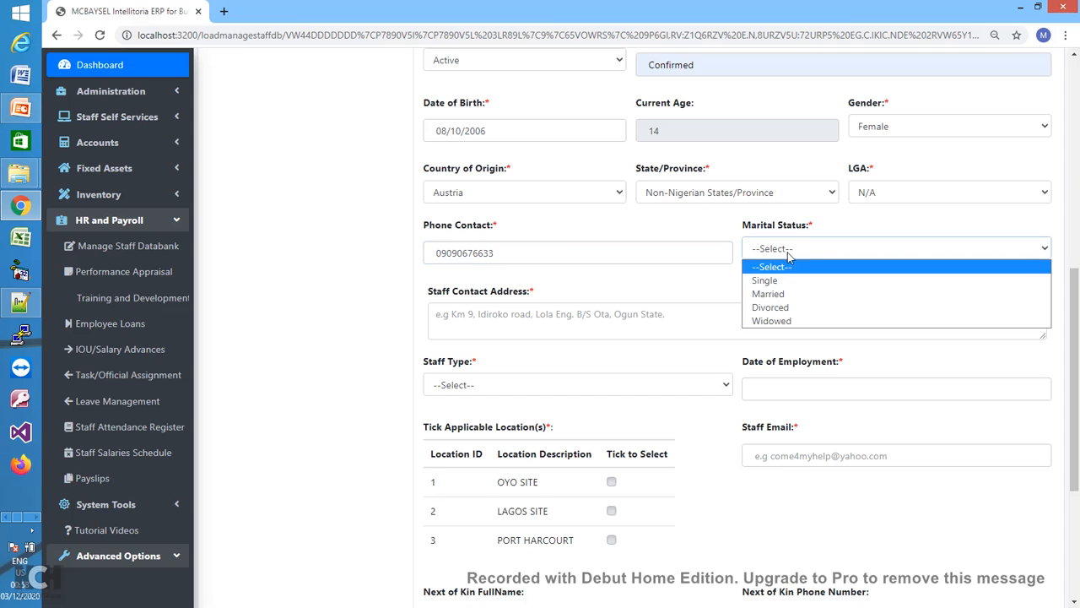
left_click(783, 294)
left_click(618, 312)
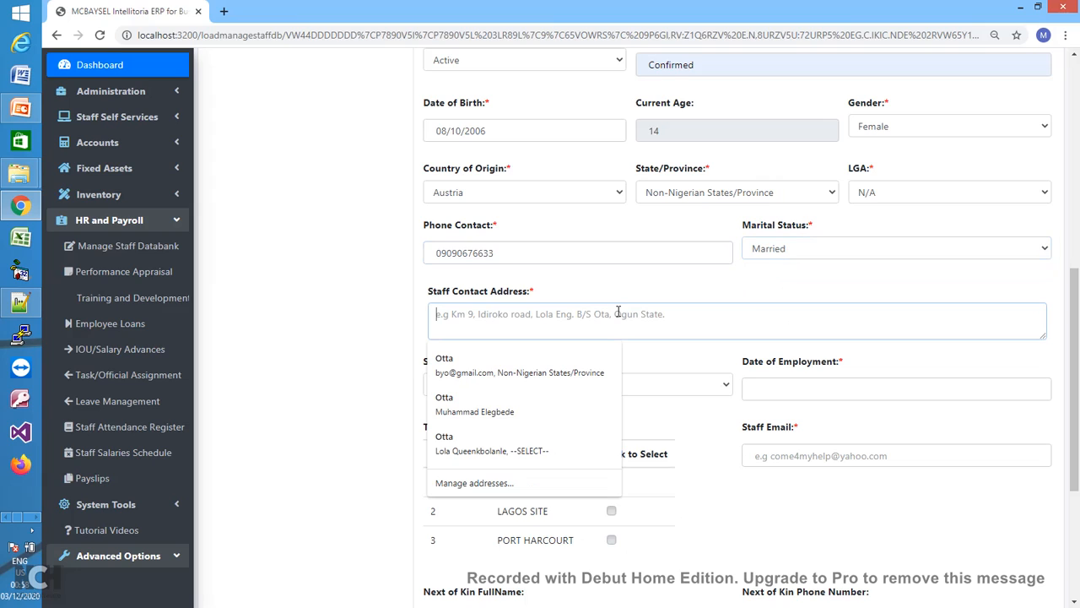
type("Lekki")
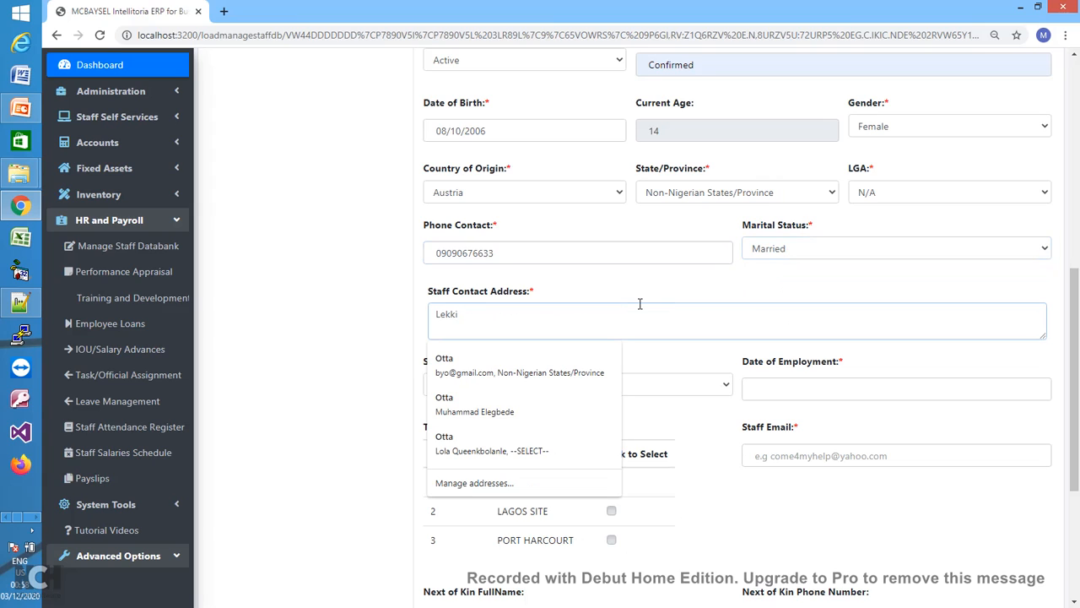
left_click(687, 296)
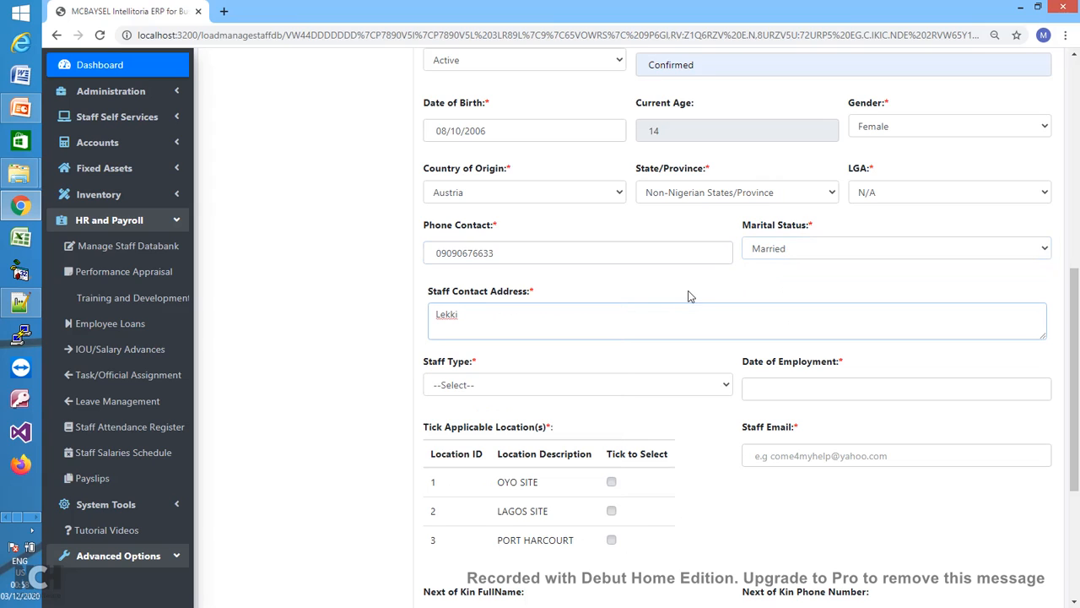
- Set staff type Partime, assign LAGOS SITE, and set employment date 11/10/2020
left_click(644, 384)
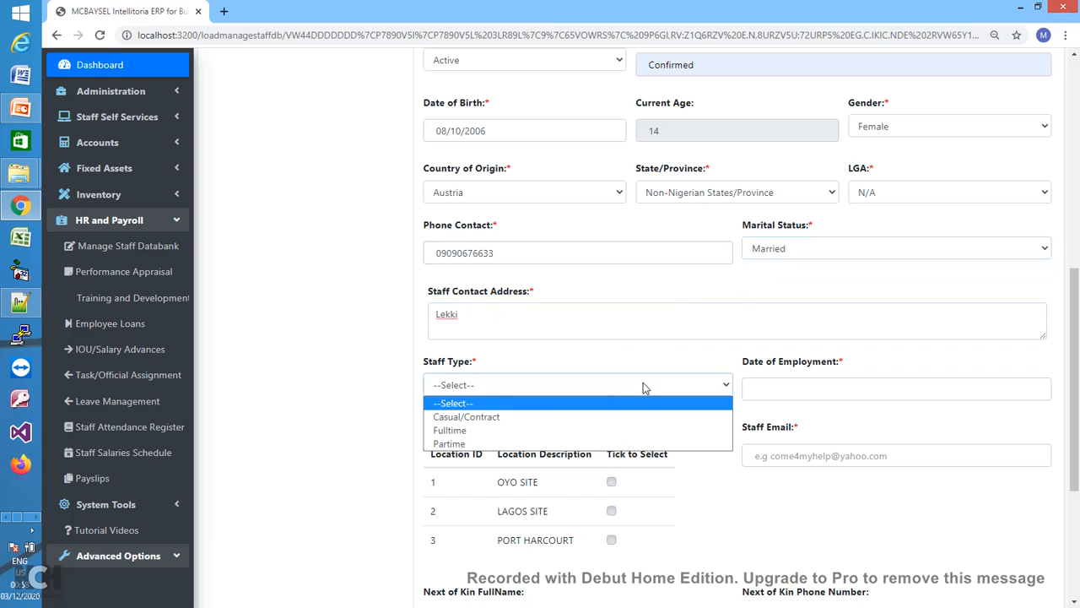
left_click(524, 444)
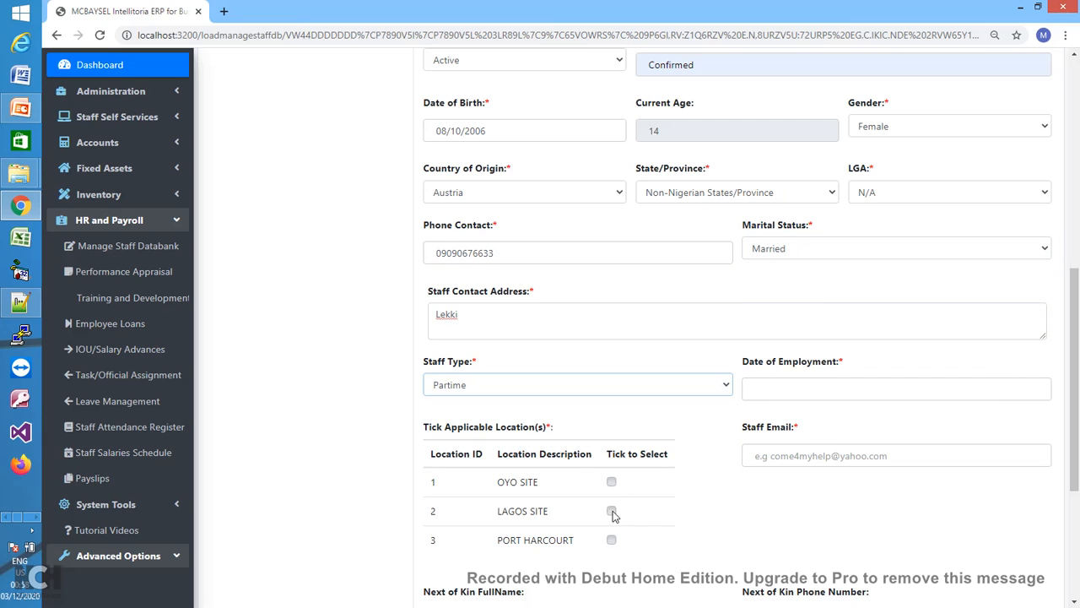
left_click(612, 512)
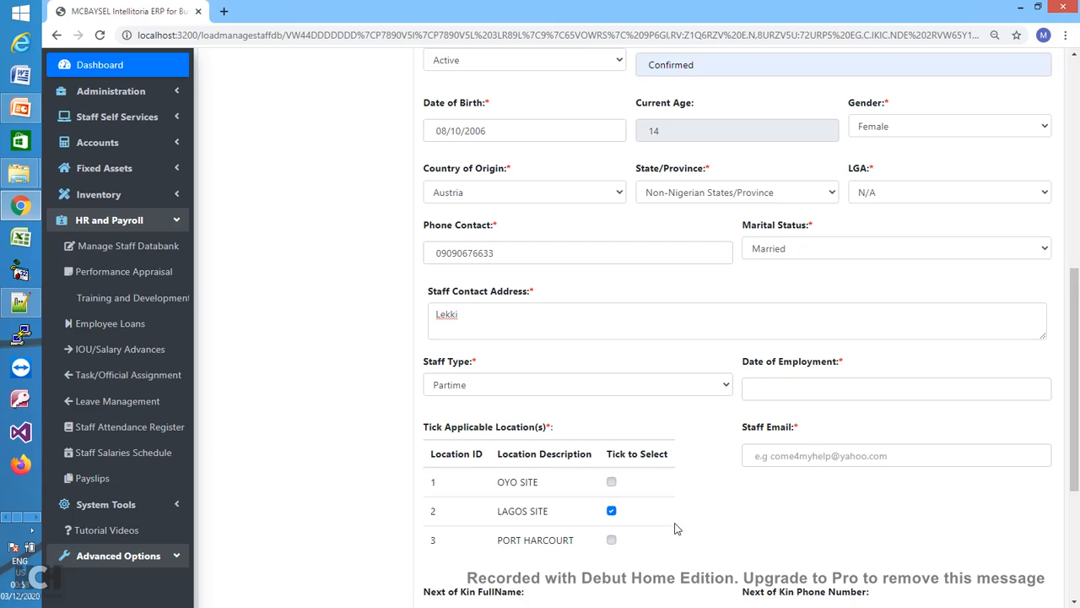
left_click(871, 388)
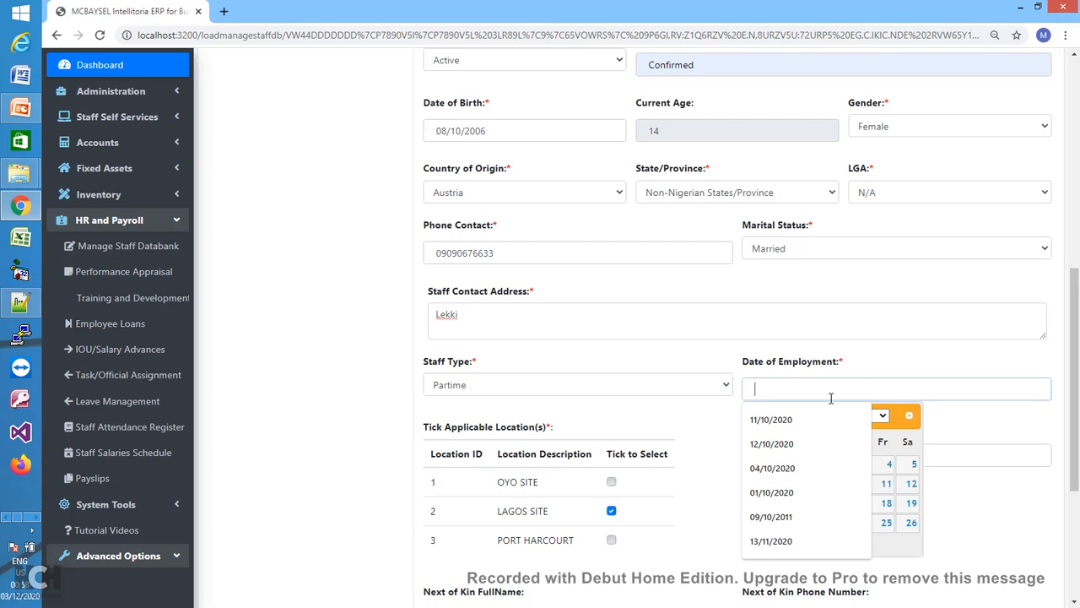
left_click(773, 422)
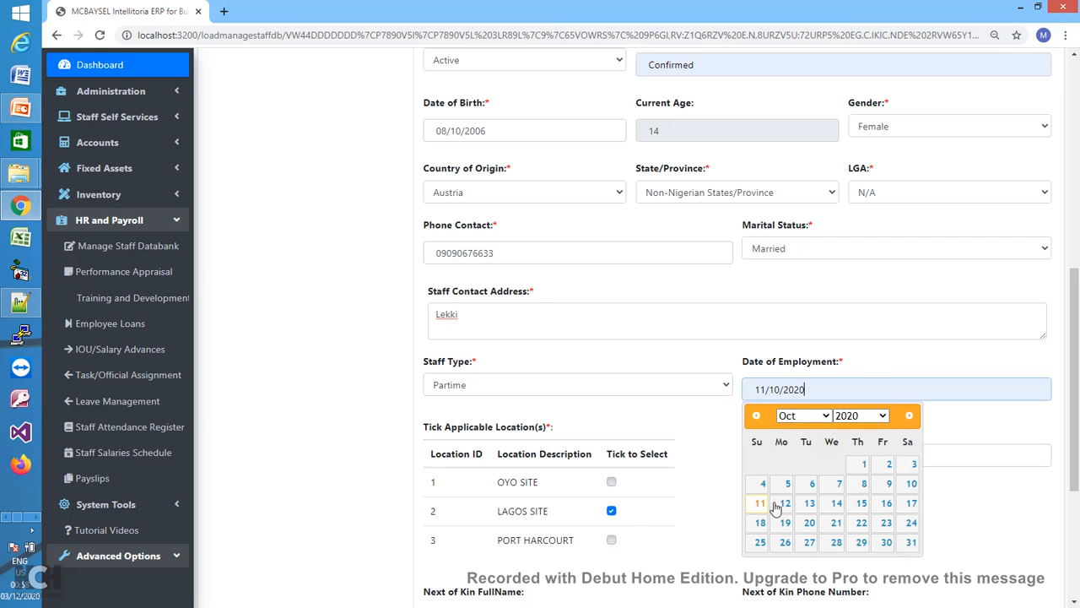
left_click(760, 504)
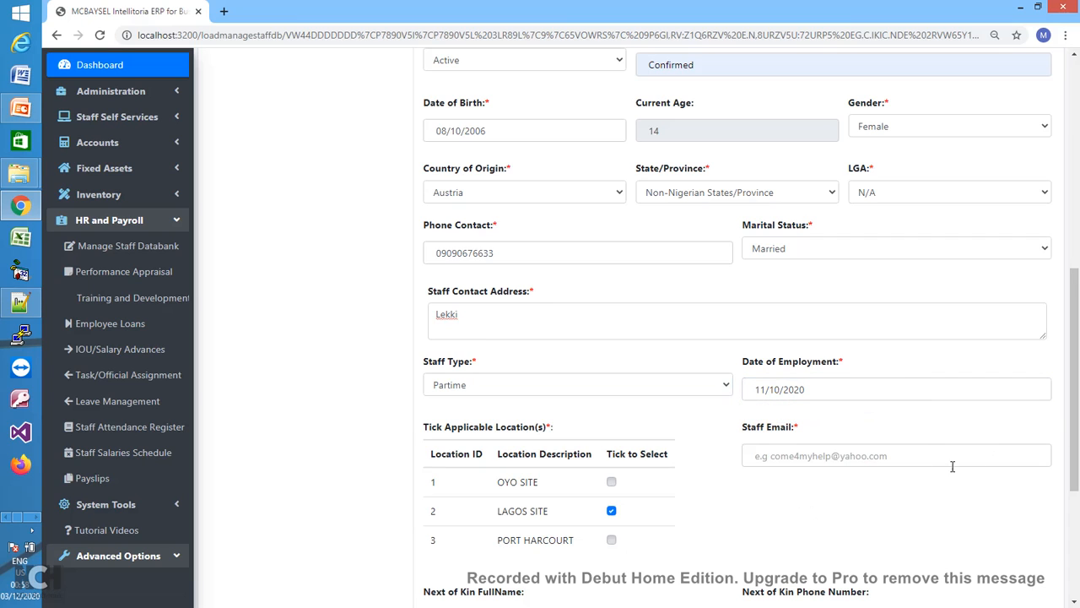
- Enter the new staff member's e-mail address in Staff Email
left_click(899, 463)
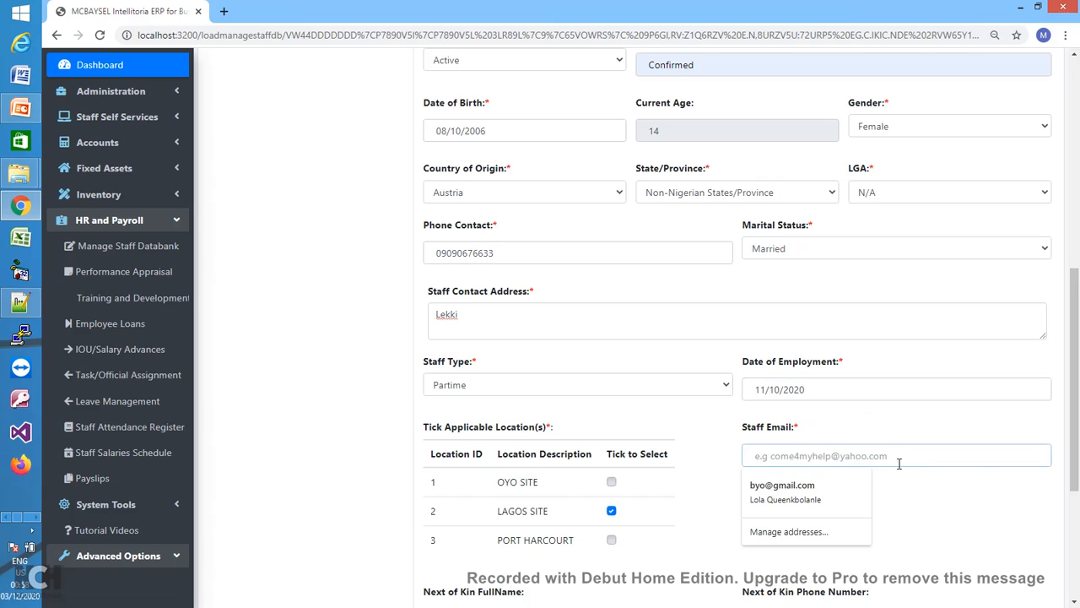
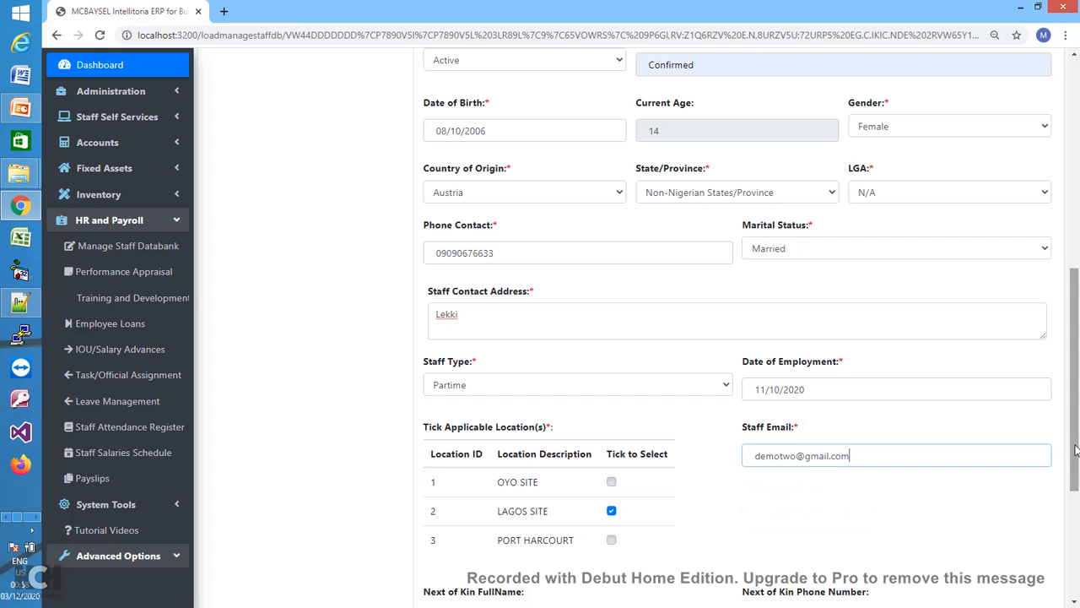
left_click_drag(1074, 456, 1076, 561)
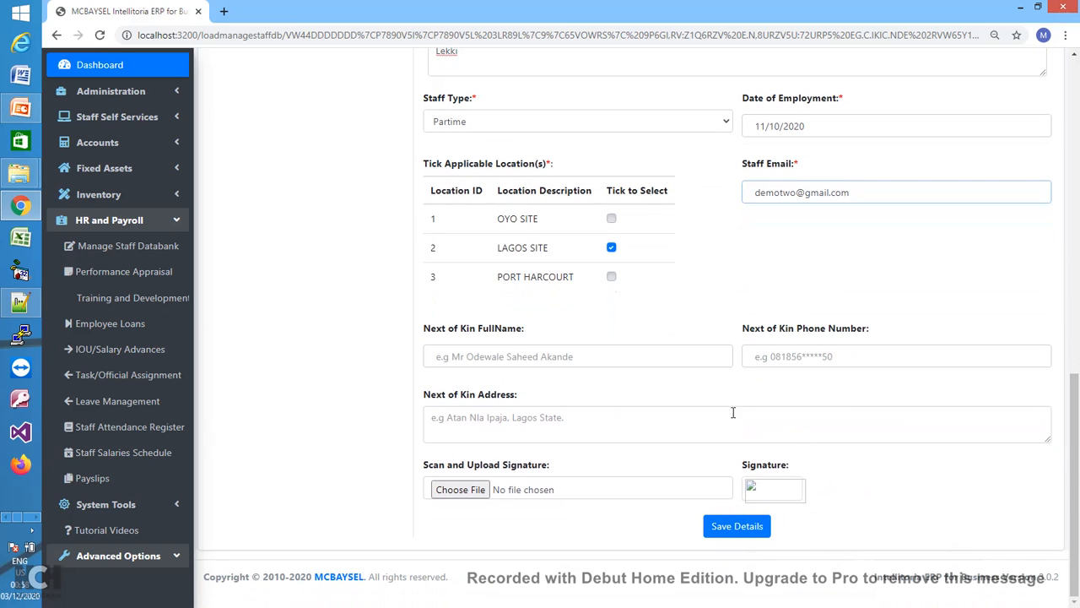
- Fill the next-of-kin name from saved entries and enter the next-of-kin phone number
left_click(633, 355)
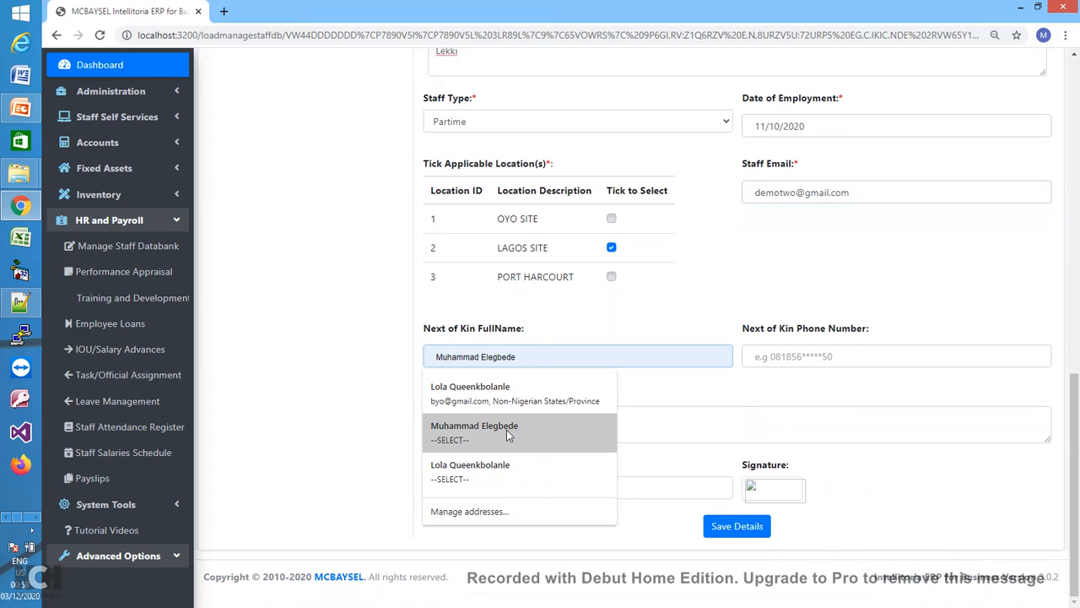
left_click(509, 435)
left_click(792, 355)
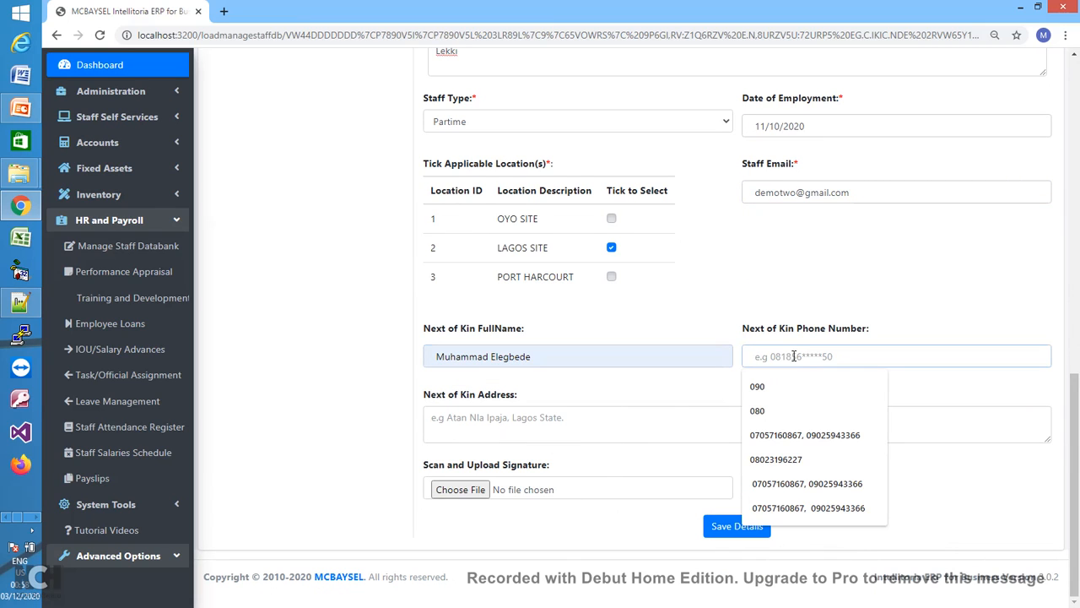
type("0809999")
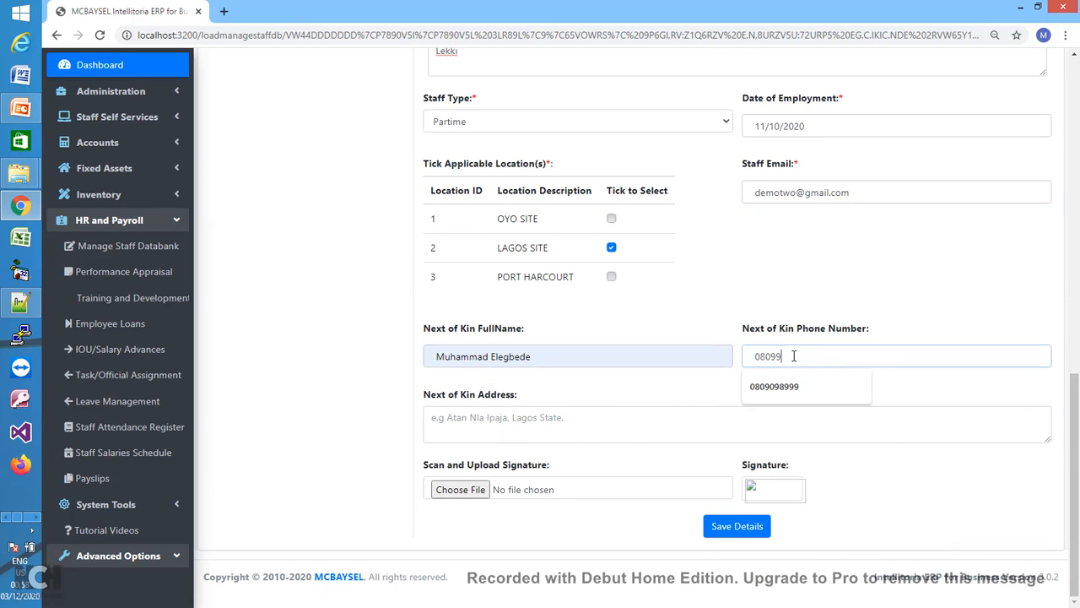
- Save the new staff details and acknowledge the three database insert notices
left_click(751, 527)
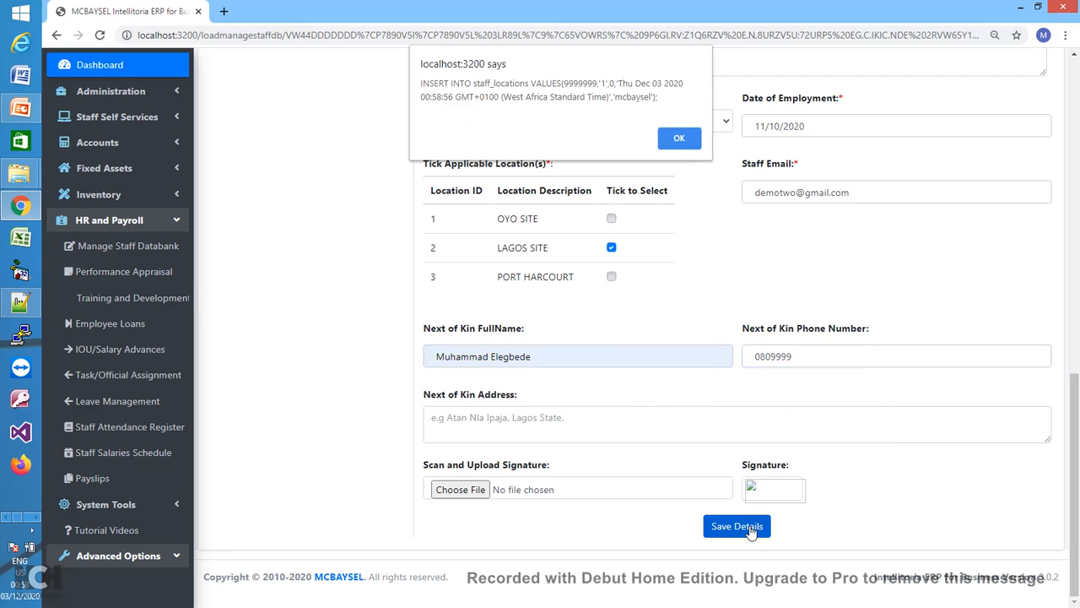
left_click(680, 139)
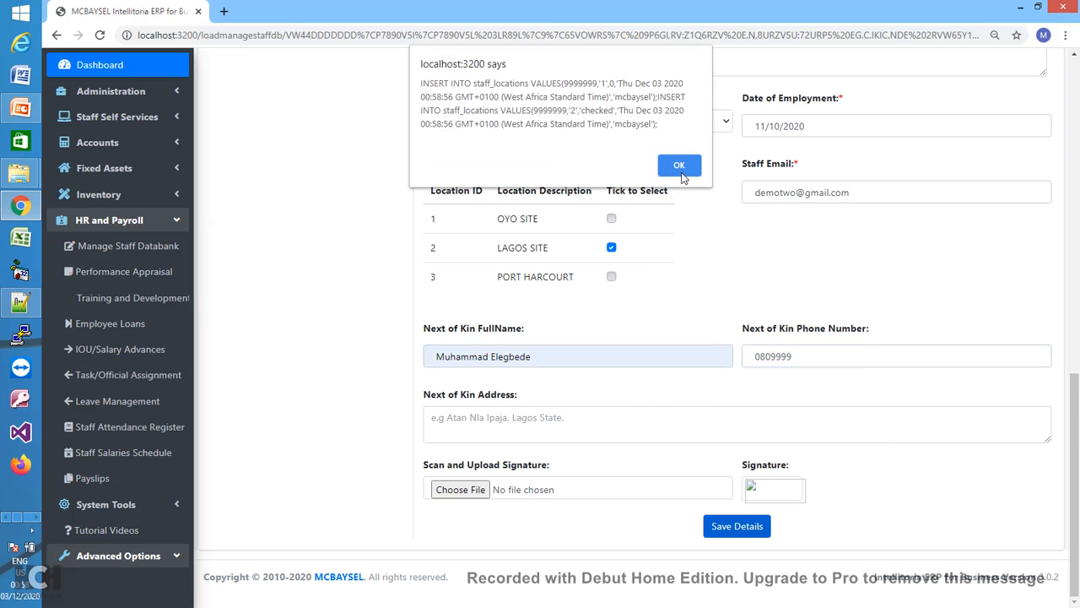
left_click(681, 167)
left_click(680, 193)
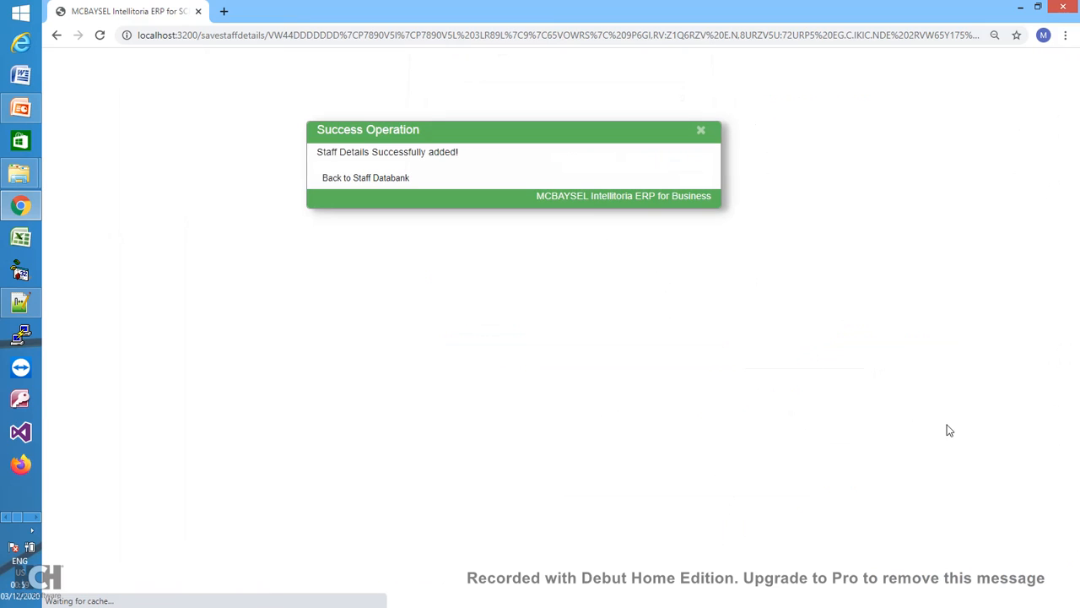
- Return to the Staff Databank and open the staff listing with three records
left_click(382, 187)
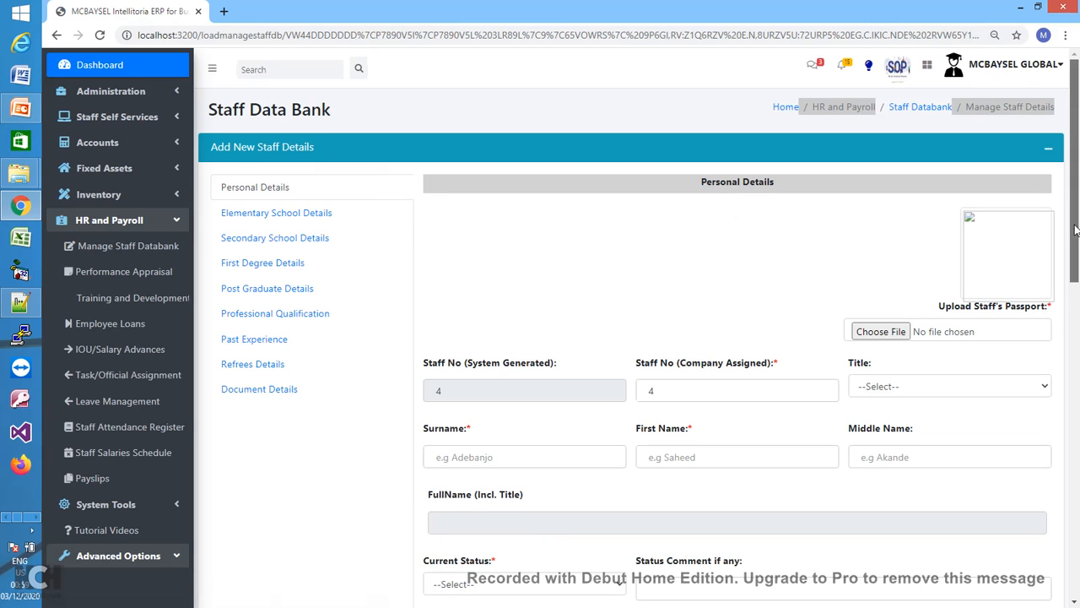
scroll(1072, 227, "down", 1)
left_click_drag(1072, 226, 1072, 220)
left_click(920, 108)
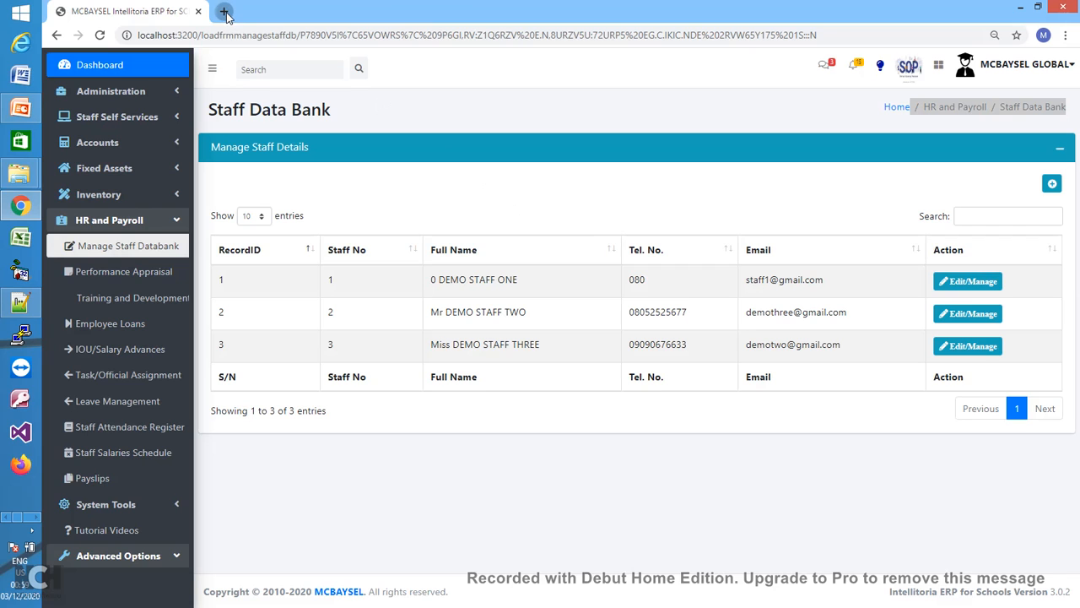
- Open a new browser tab and load localhost:3200
left_click(224, 11)
type("demo")
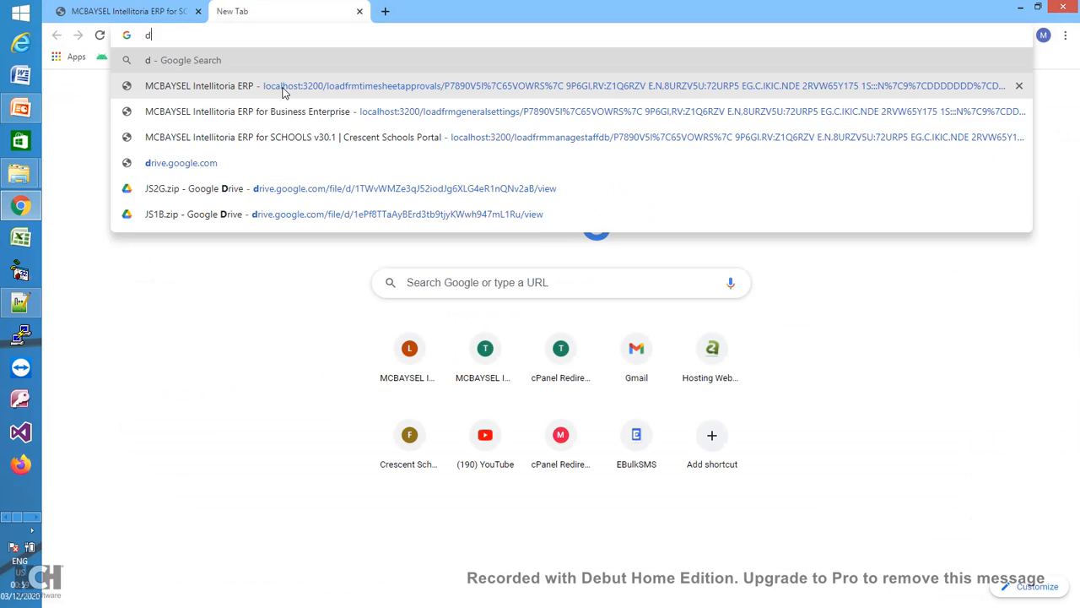
key("BackSpace")
key("BackSpace")
key("BackSpace")
key("BackSpace")
type("loac")
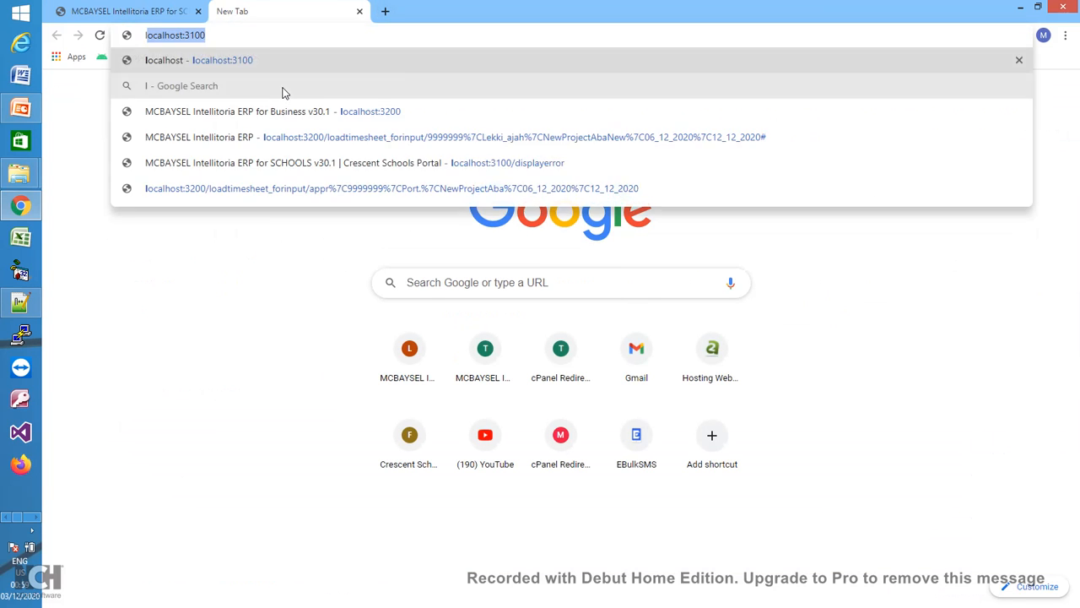
key("BackSpace")
key("BackSpace")
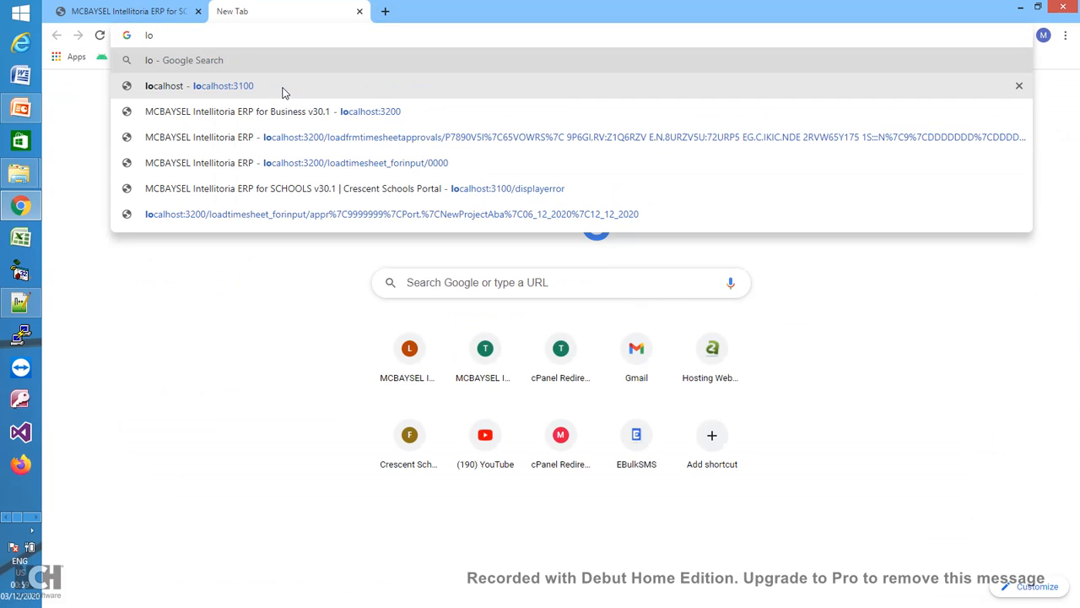
type("calhost:3100")
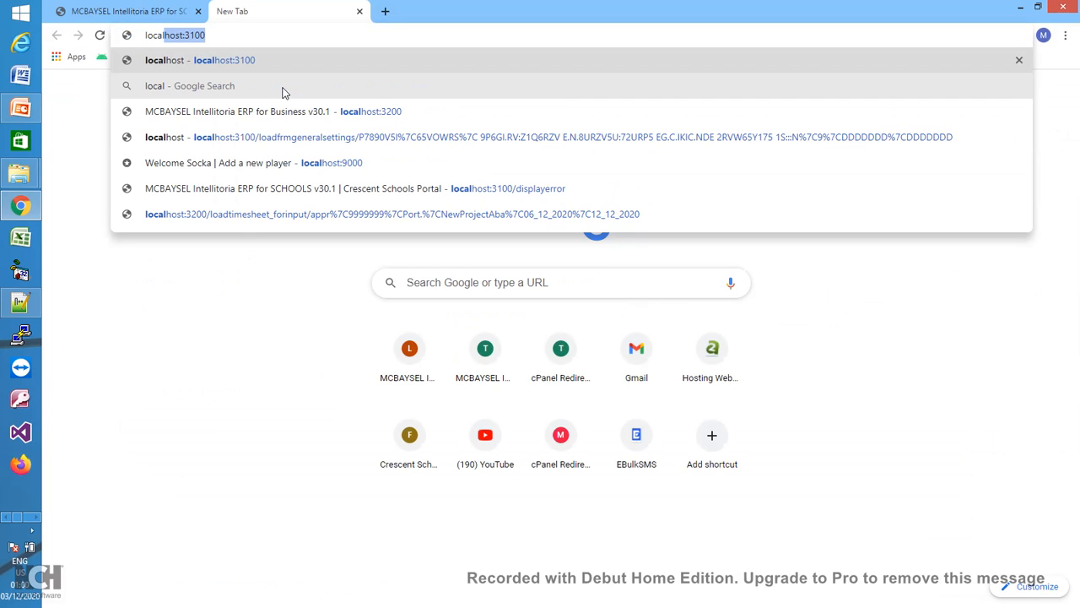
key("Left")
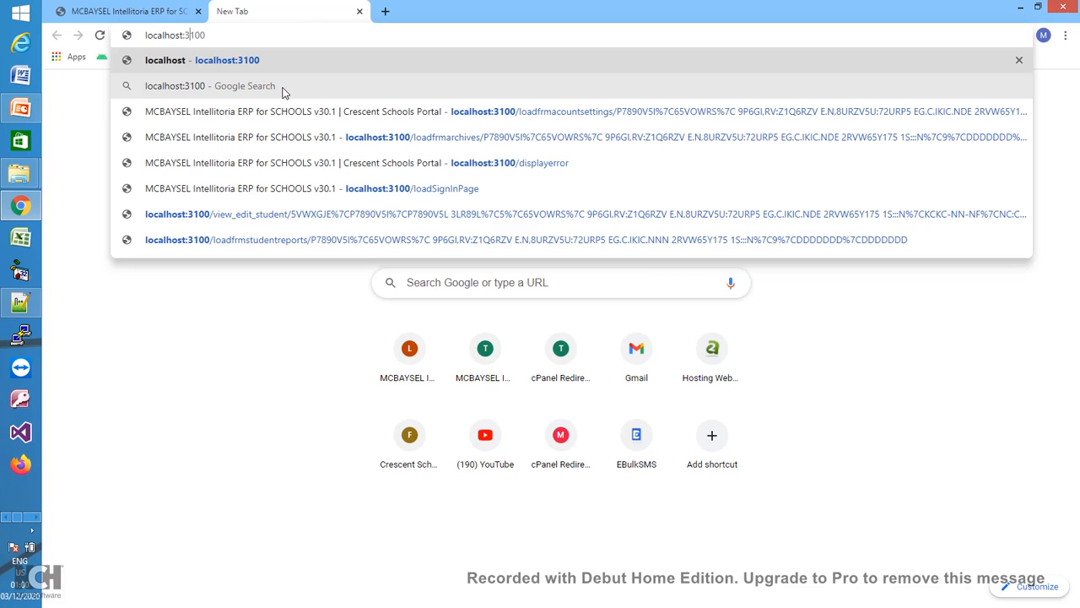
key("BackSpace")
type("2")
key("Return")
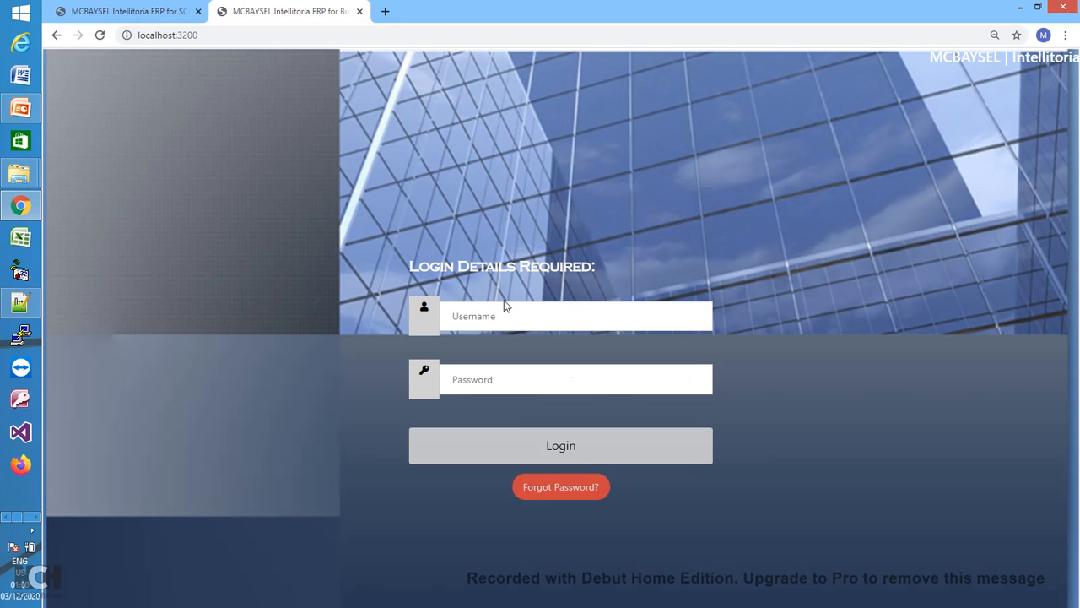
- Enter the staff account's e-mail username and password and submit the login
left_click(505, 305)
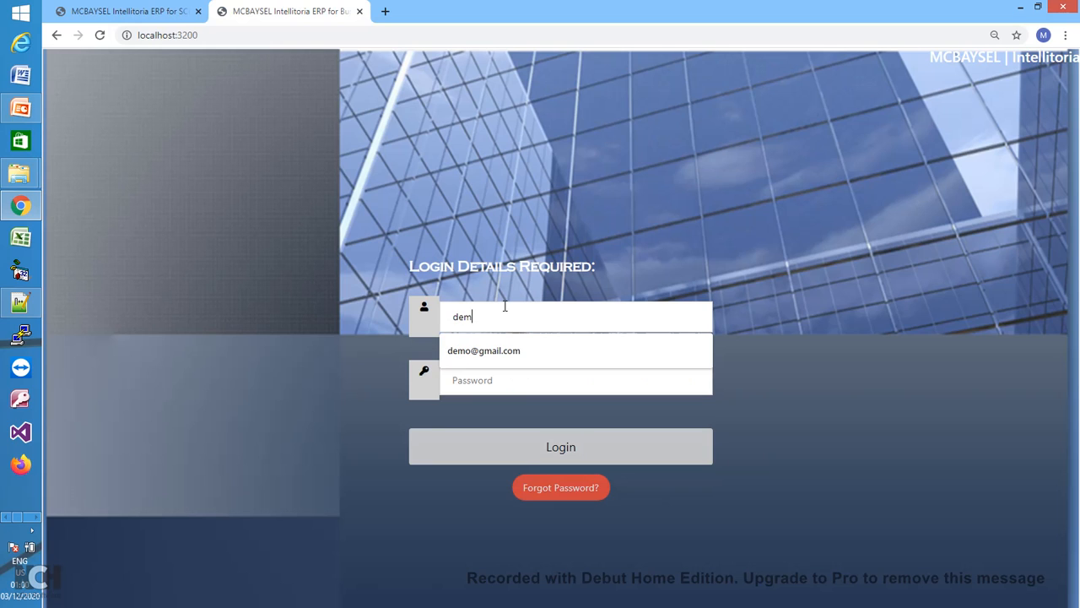
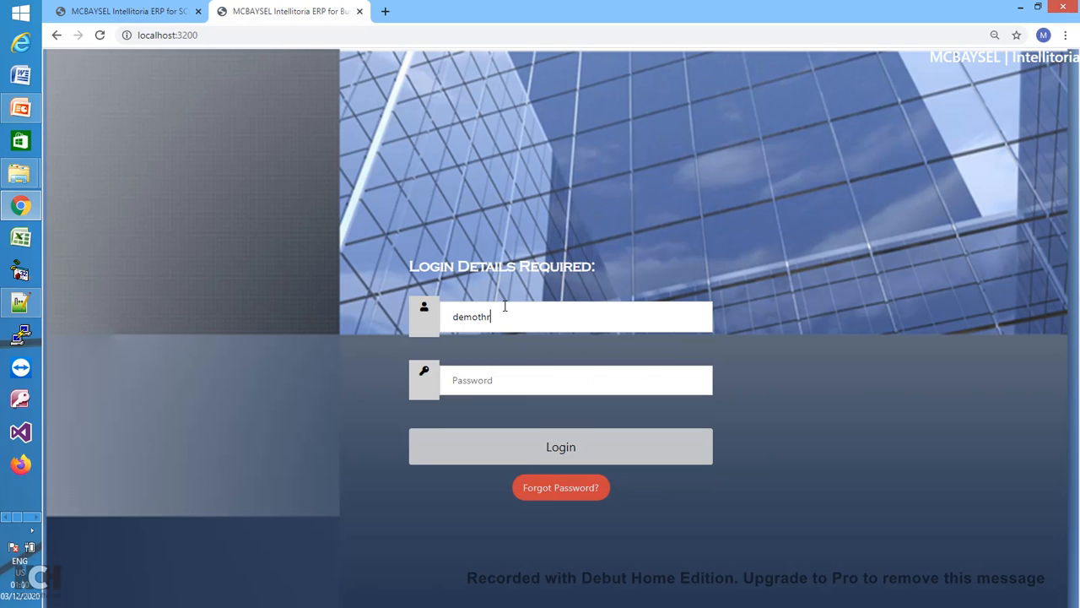
left_click(157, 17)
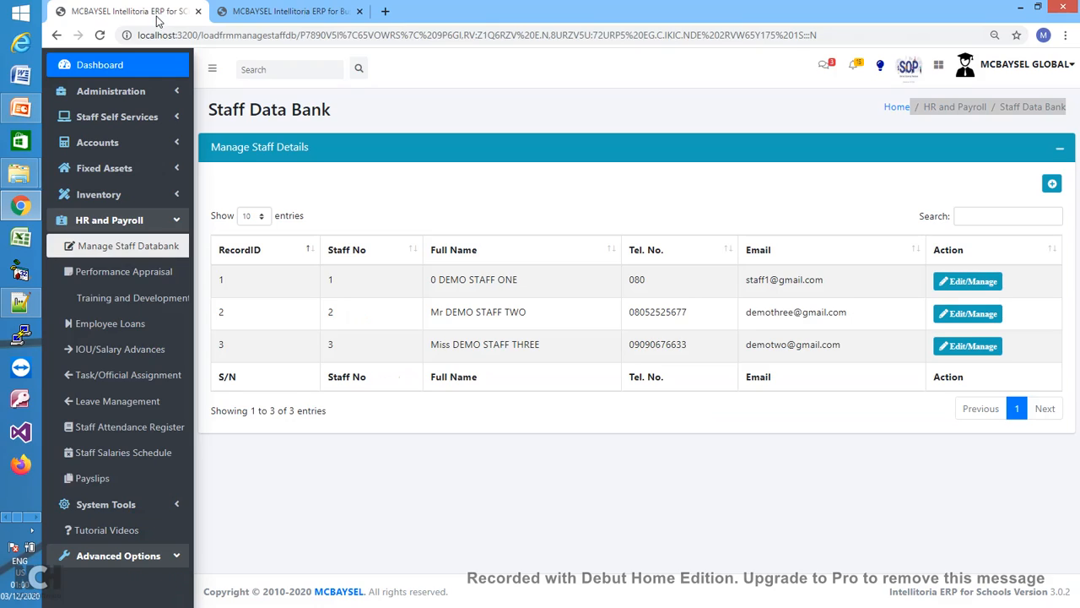
left_click(331, 14)
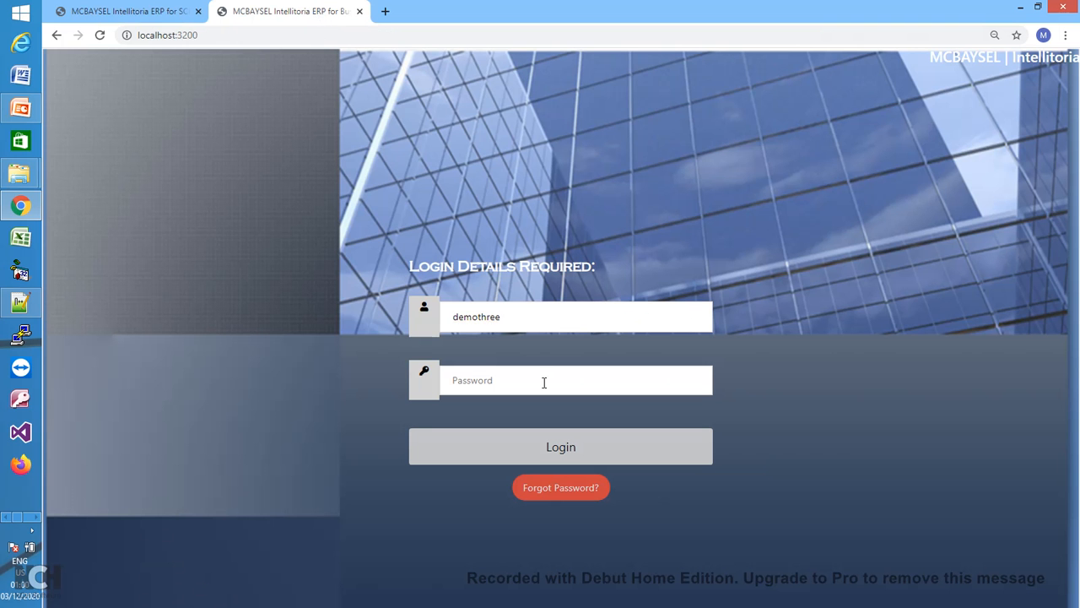
type("@gmail.com")
left_click(521, 390)
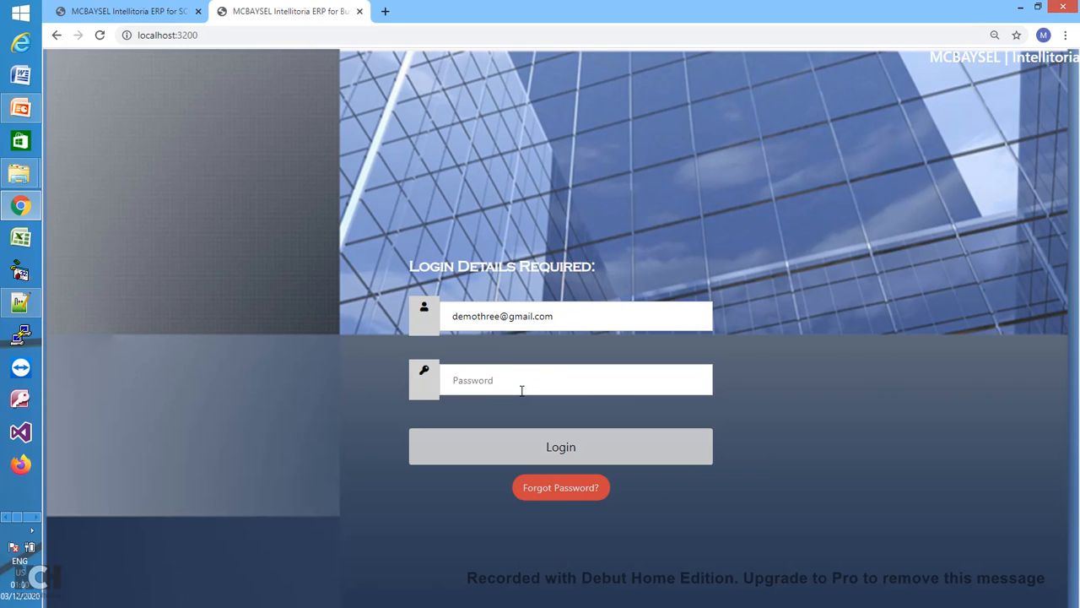
type("••••••••")
left_click(562, 447)
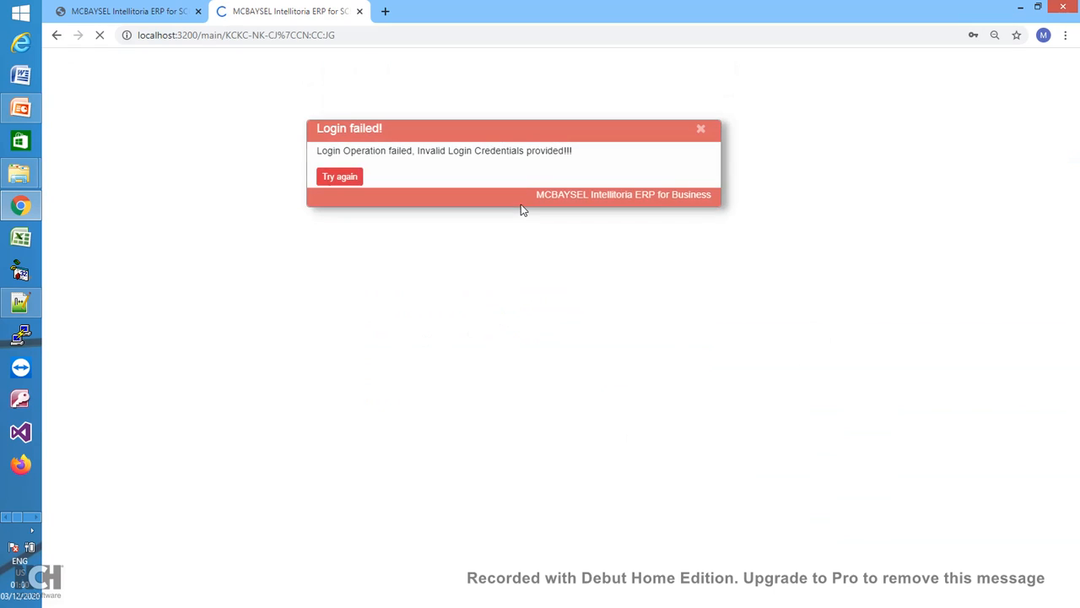
- After the failed login, retry with the saved username and a re-entered password
left_click(350, 184)
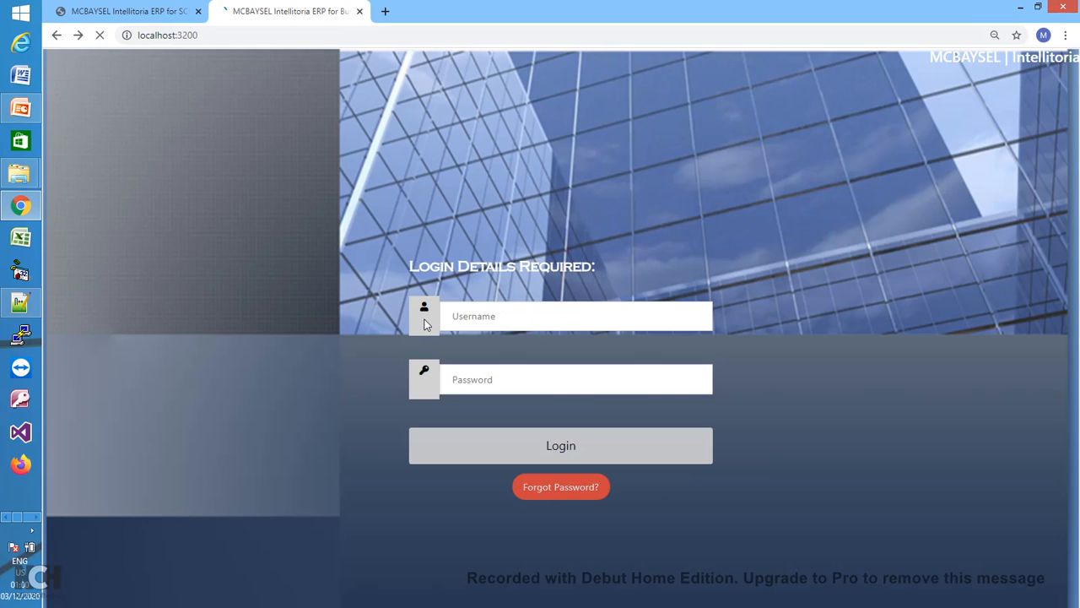
left_click(490, 316)
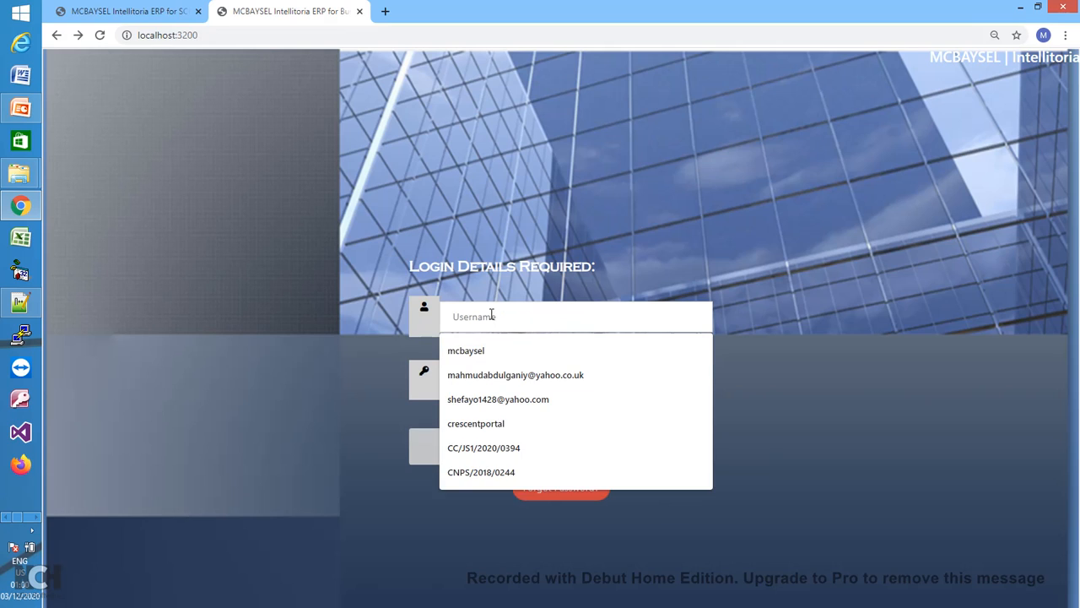
type("dem")
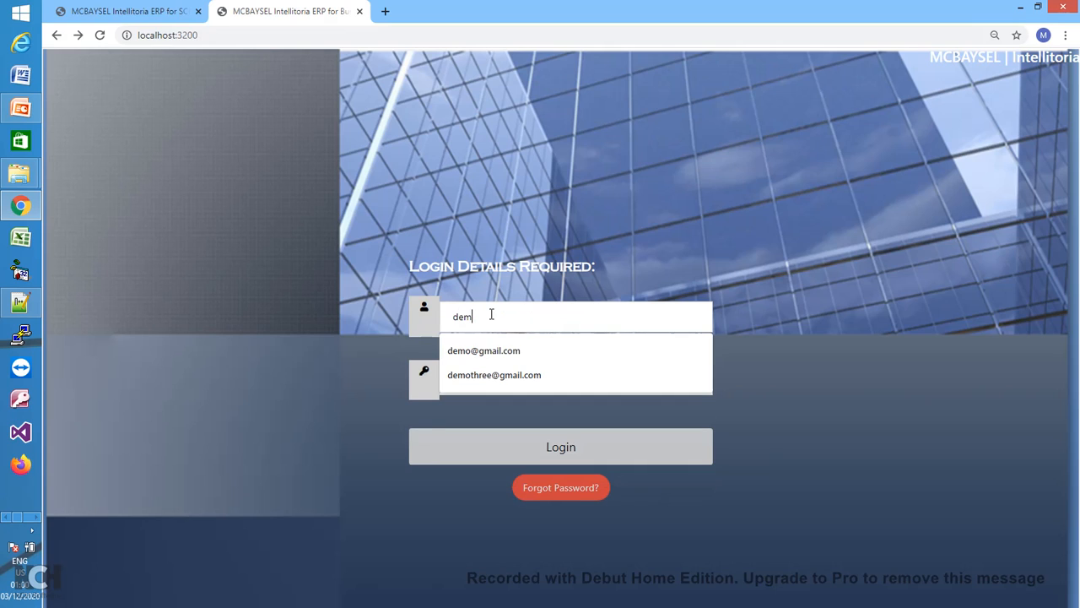
left_click(488, 374)
left_click(489, 382)
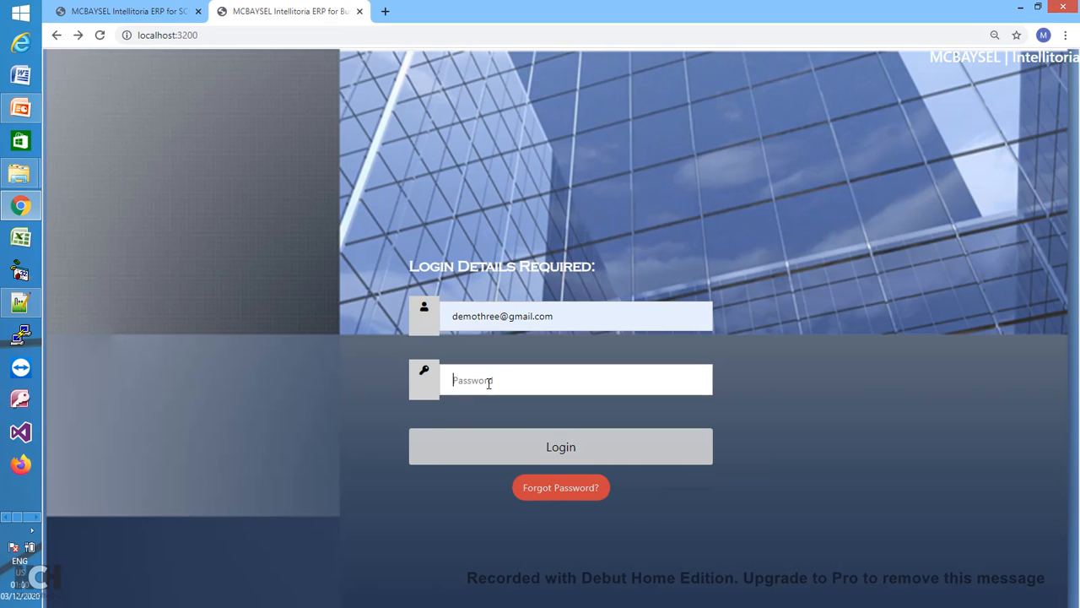
type("1234567")
left_click(574, 448)
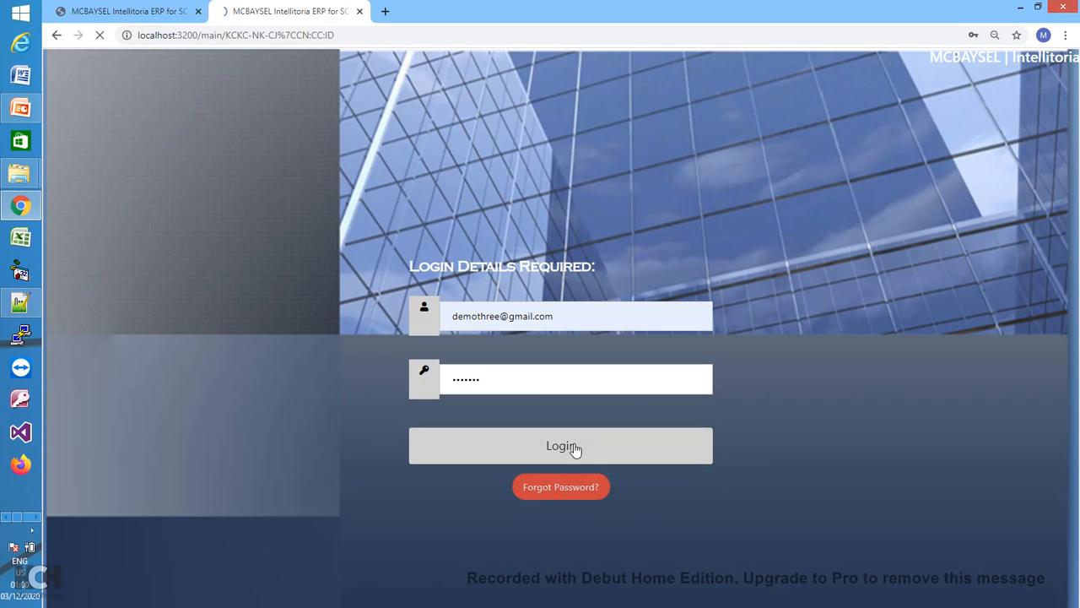
- Enter and confirm Demo Staff Two's new password, submit it, and go back to the sign-in page
left_click(450, 251)
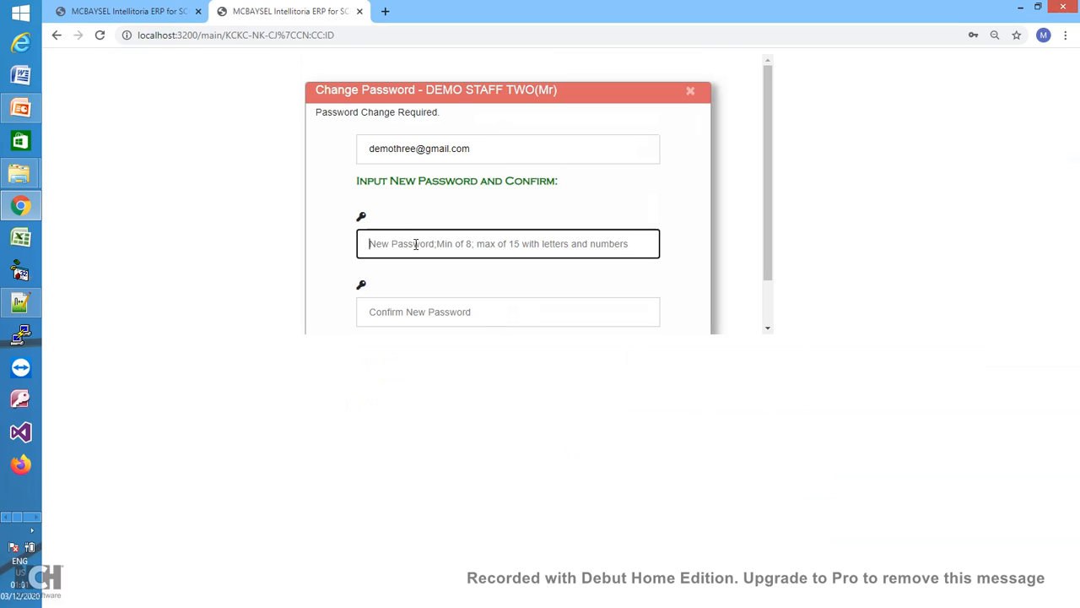
type("*******")
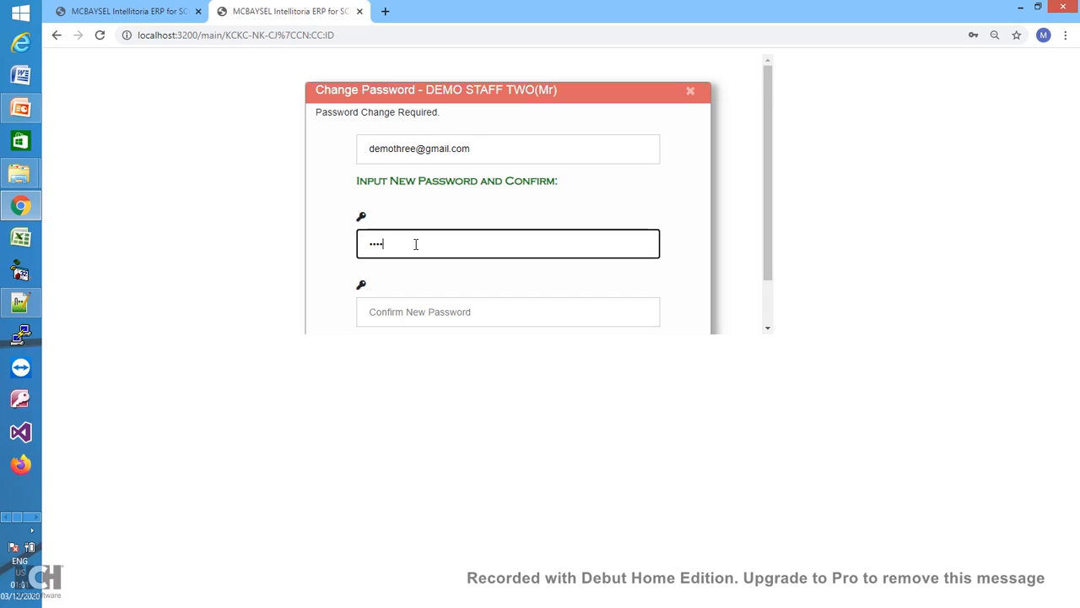
type("*")
left_click(446, 312)
type("********")
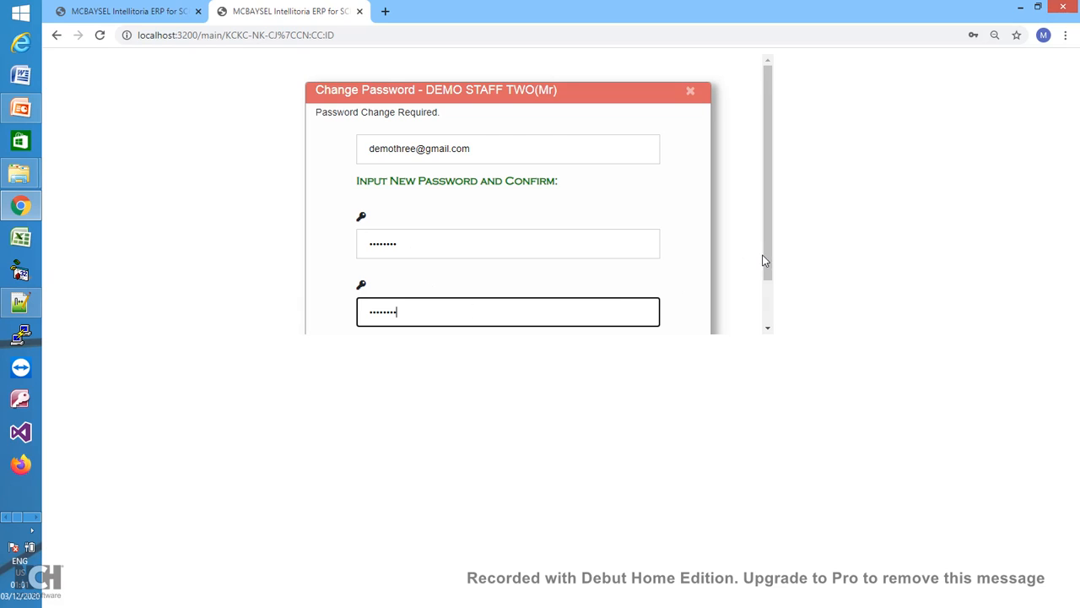
left_click_drag(768, 251, 752, 321)
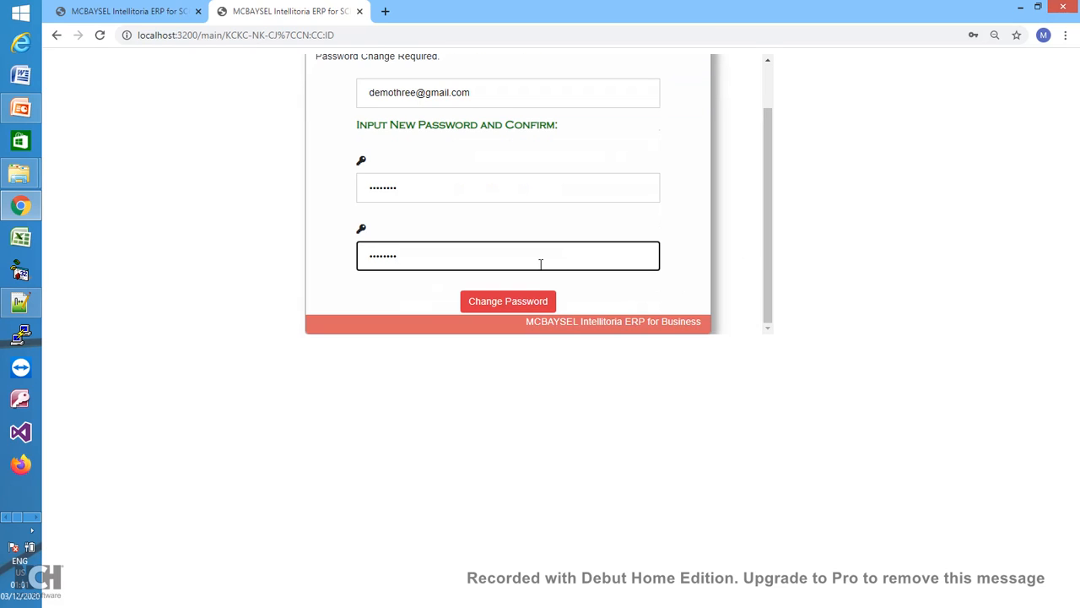
left_click(511, 308)
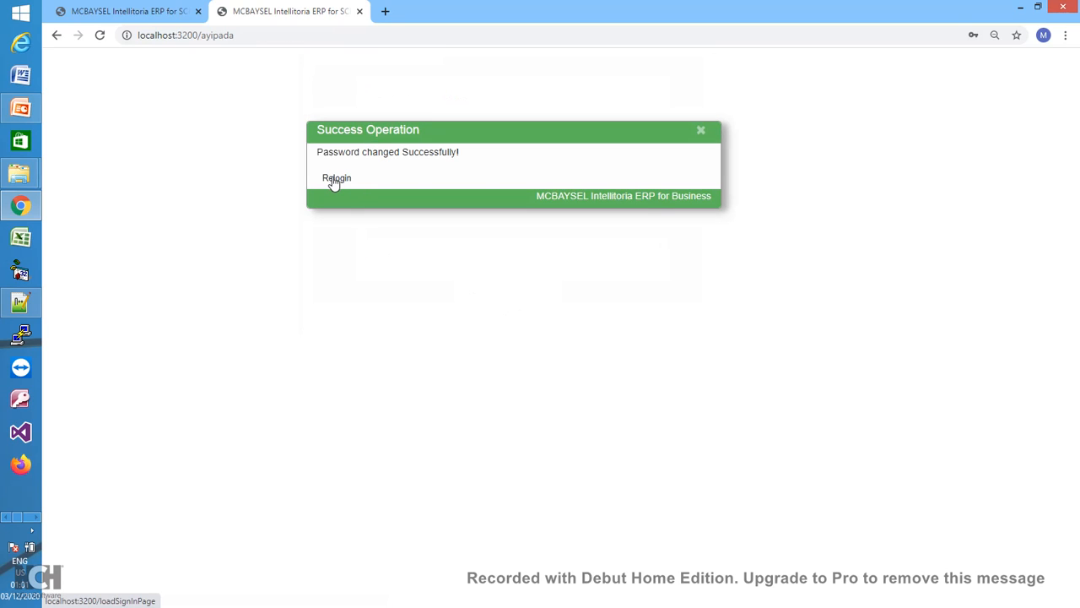
left_click(336, 179)
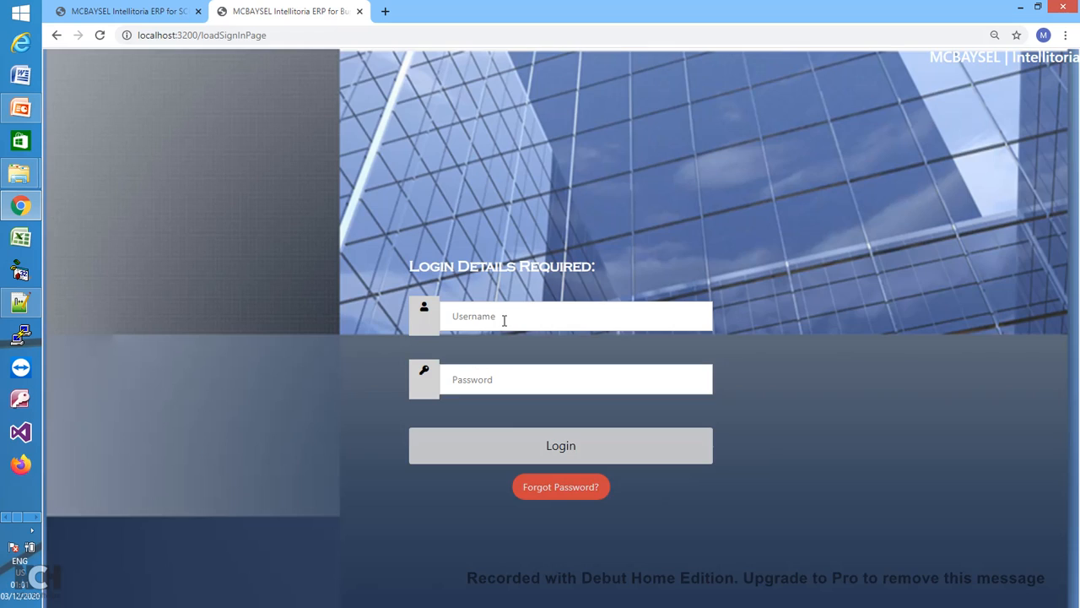
- Sign in as Demo Staff Two with the saved staff username and the password
left_click(504, 320)
type("de")
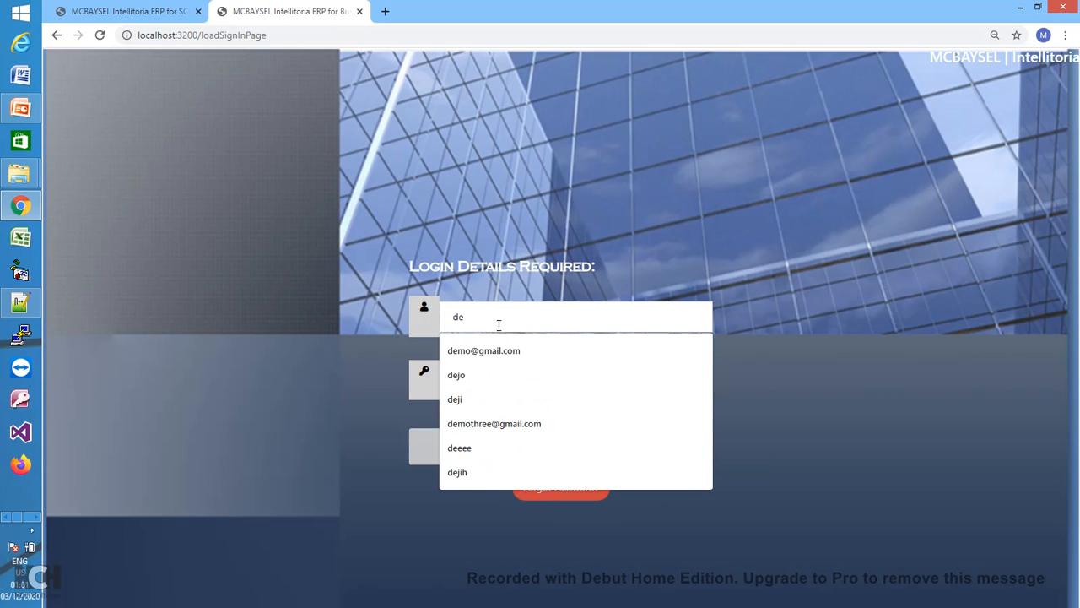
left_click(498, 424)
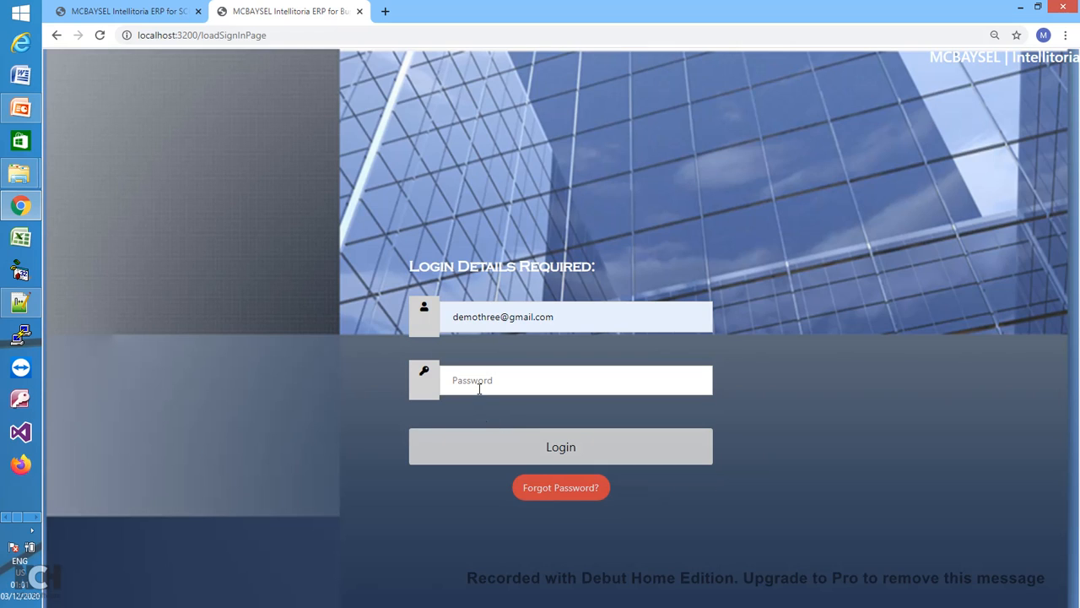
left_click(479, 388)
type("••")
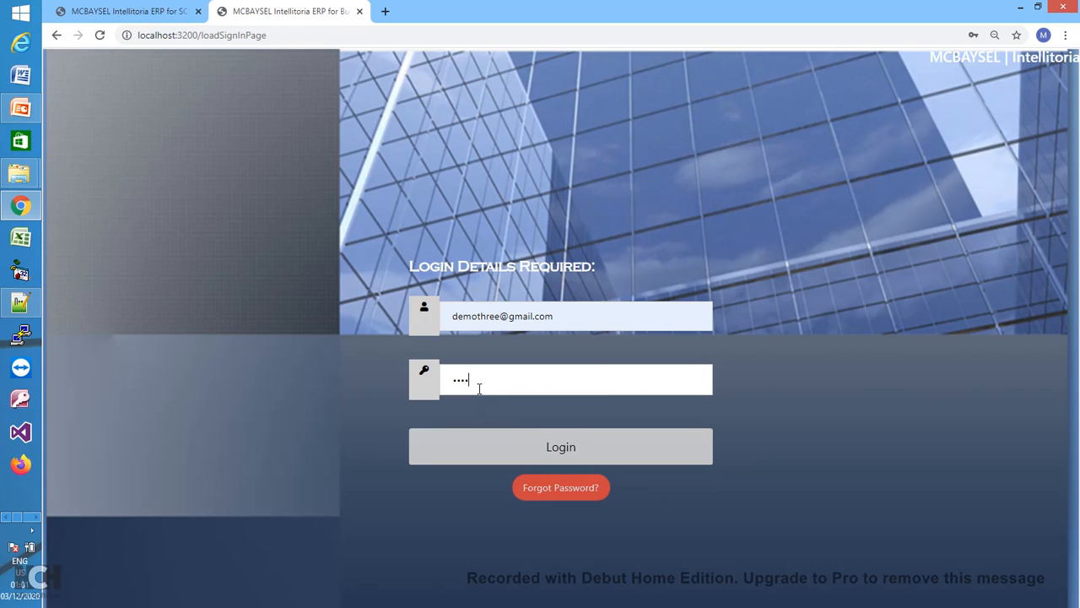
type("••••••")
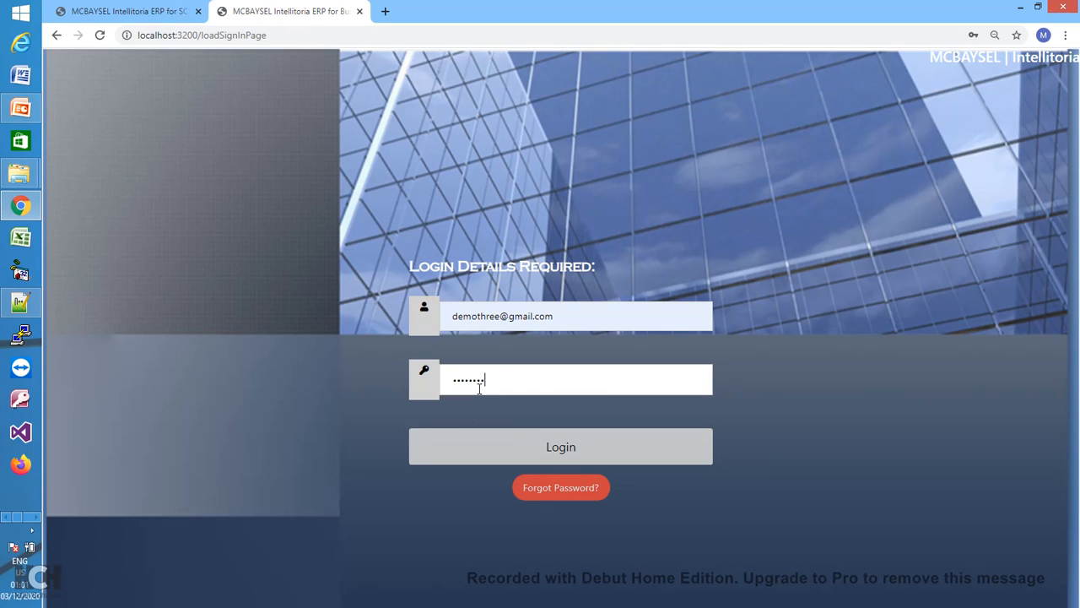
left_click(557, 446)
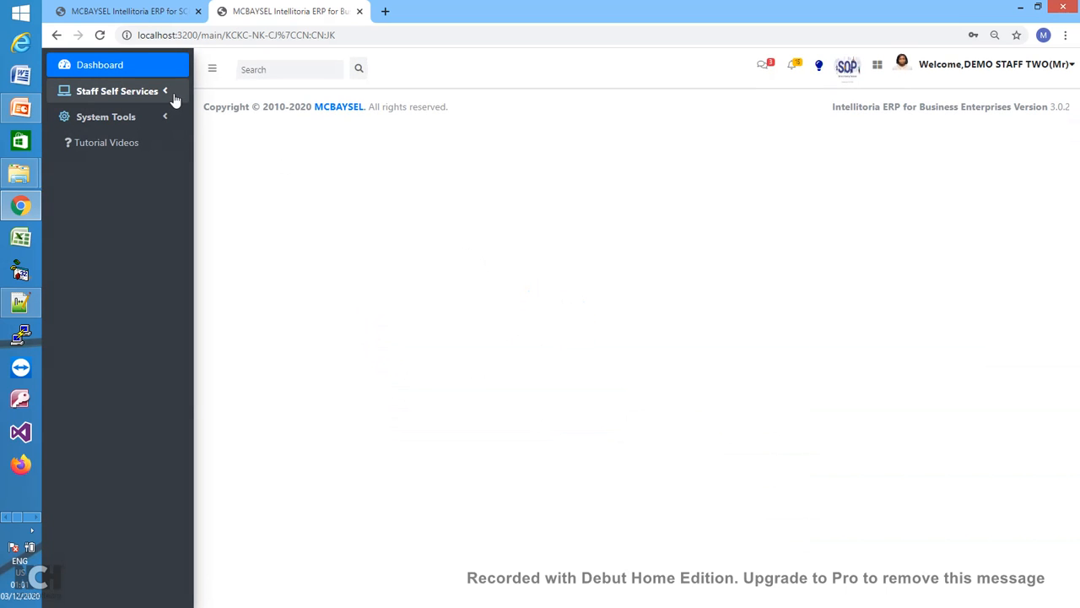
- Browse Staff Self Services and the account menu, then return to the Staff Data Bank tab
left_click(171, 98)
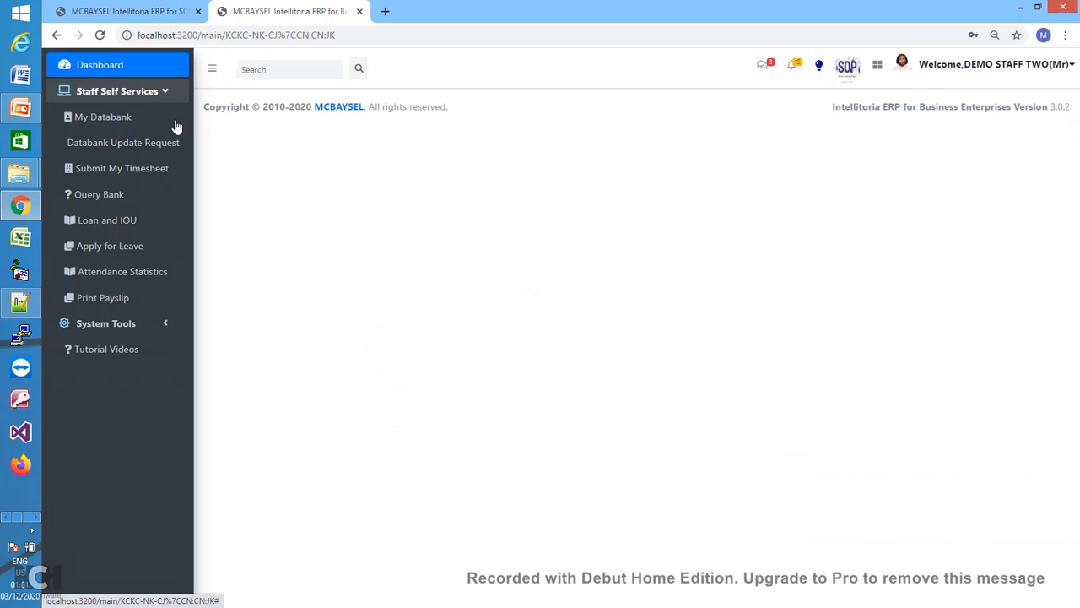
left_click(903, 67)
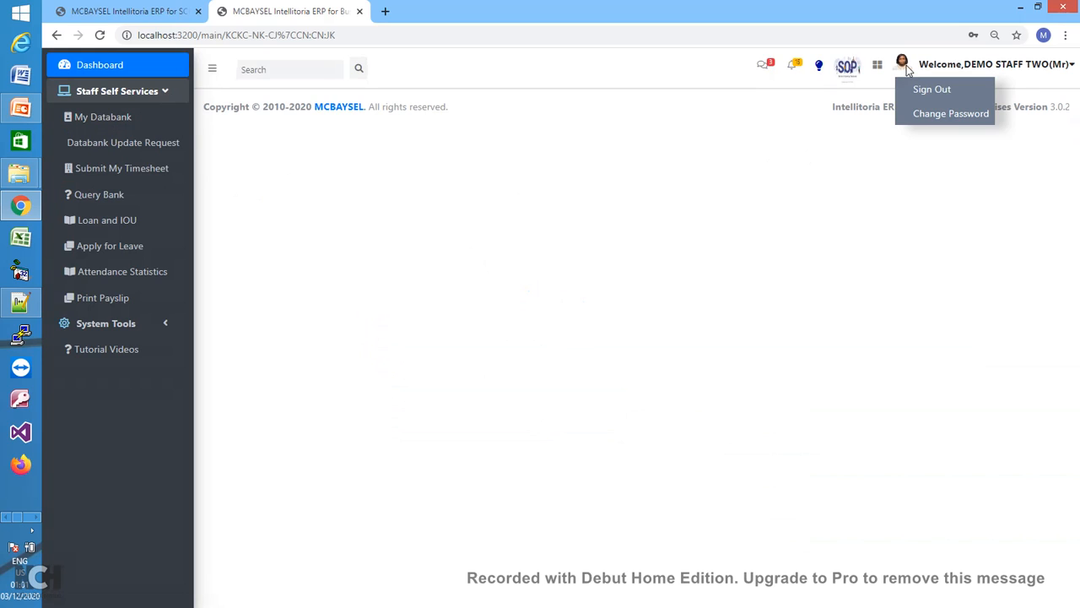
left_click(1017, 78)
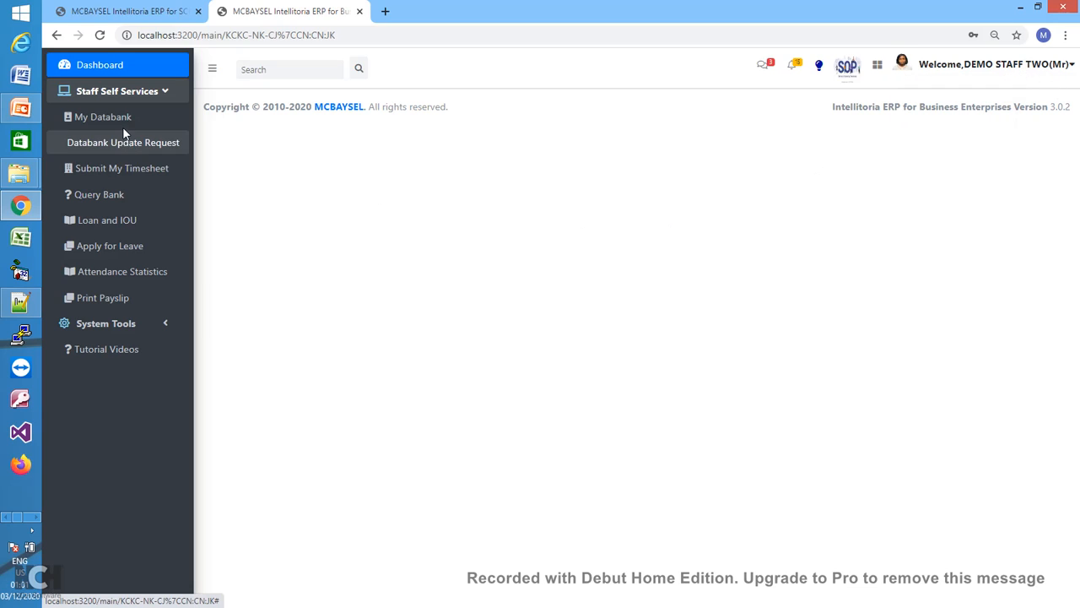
left_click(163, 91)
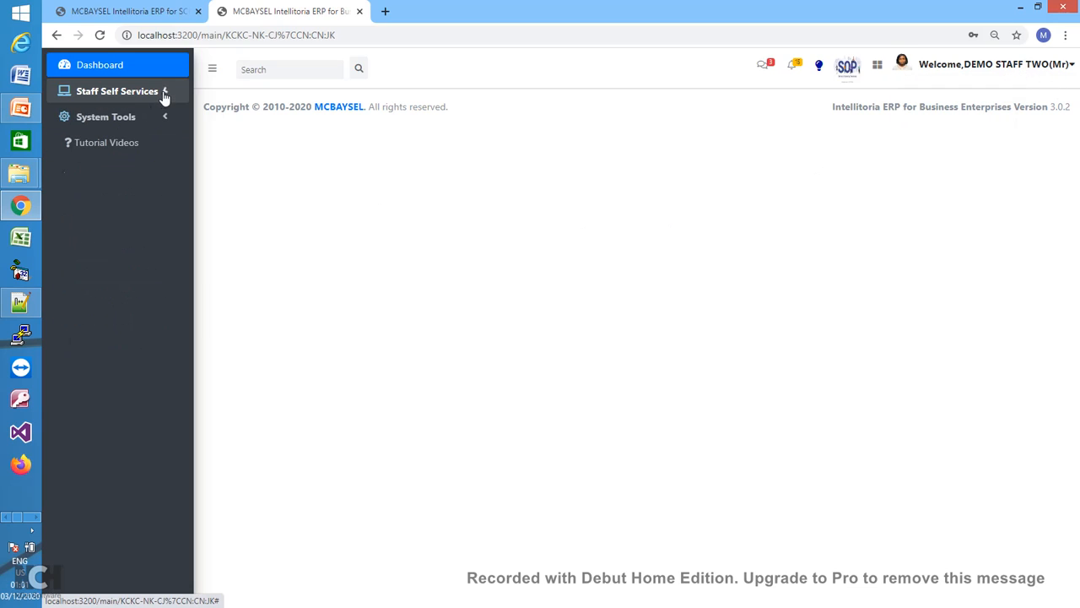
left_click(163, 91)
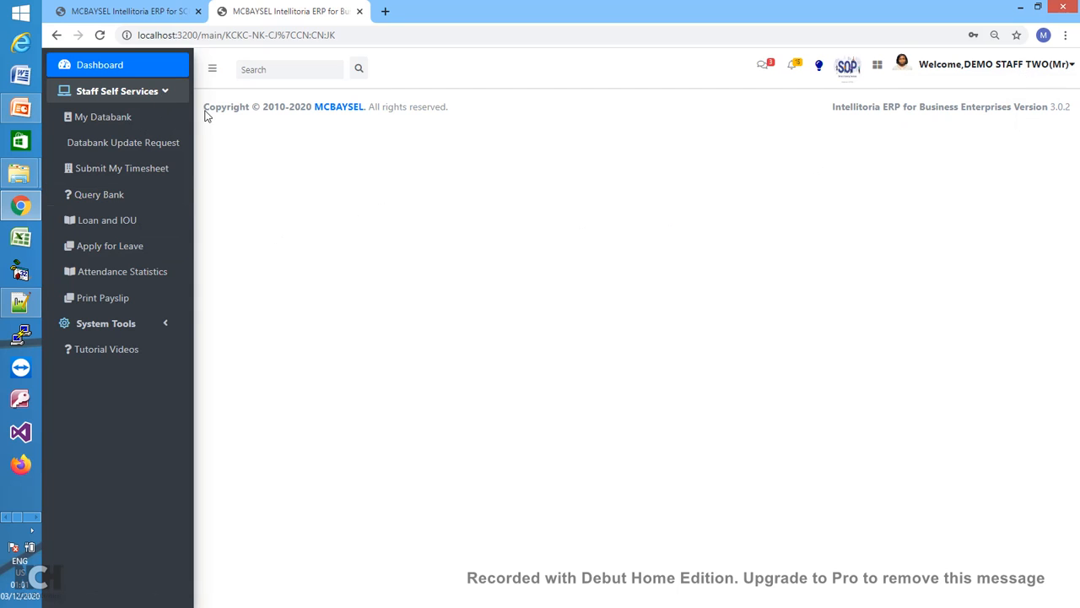
left_click(154, 10)
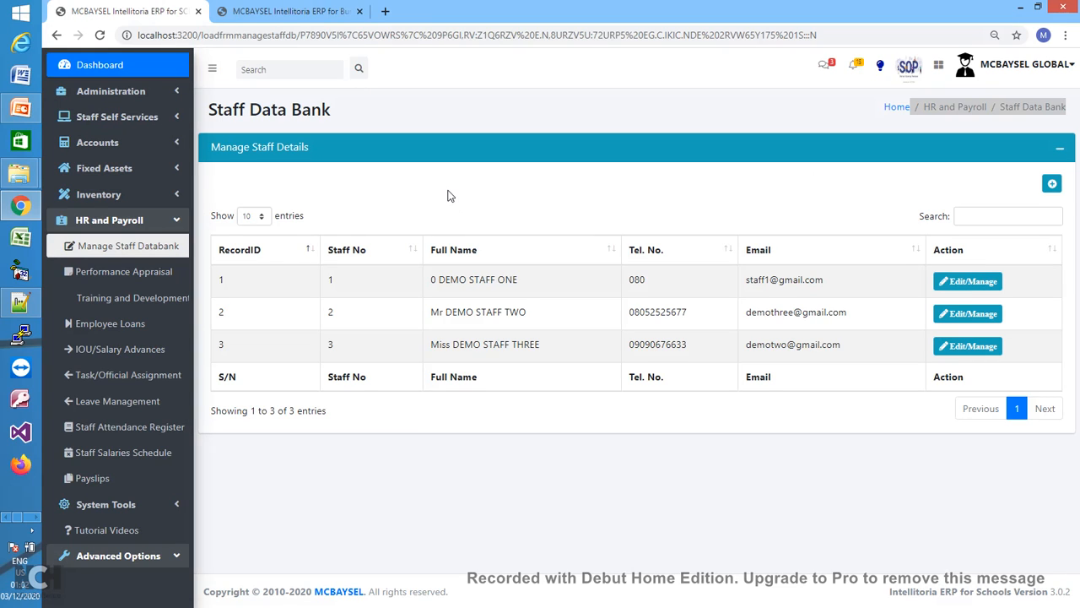
- Collapse HR and Payroll, expand Administration and open the Project list
left_click(176, 219)
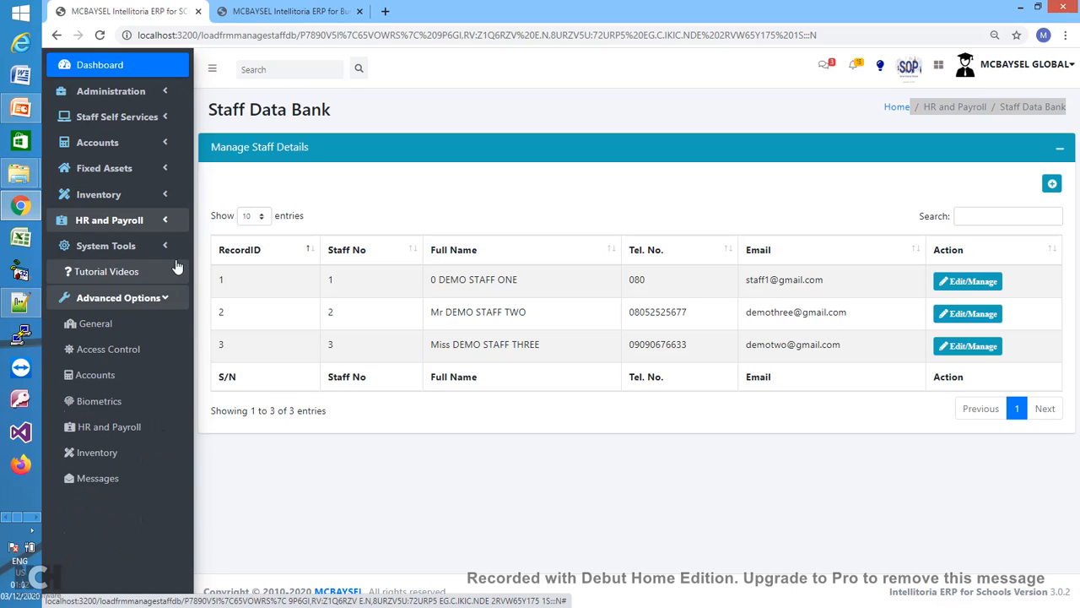
left_click(165, 99)
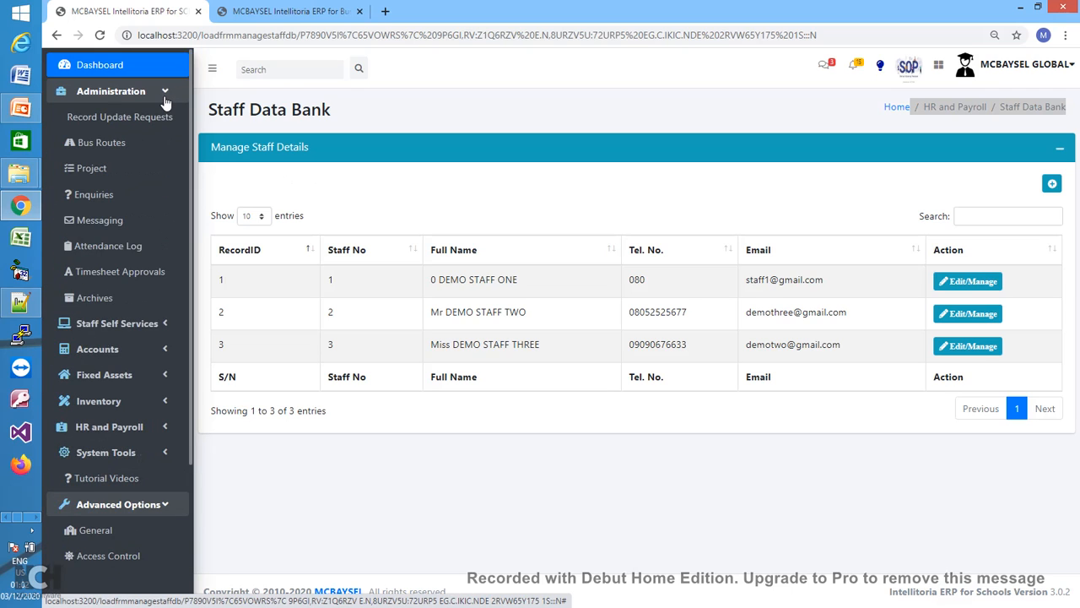
left_click(102, 172)
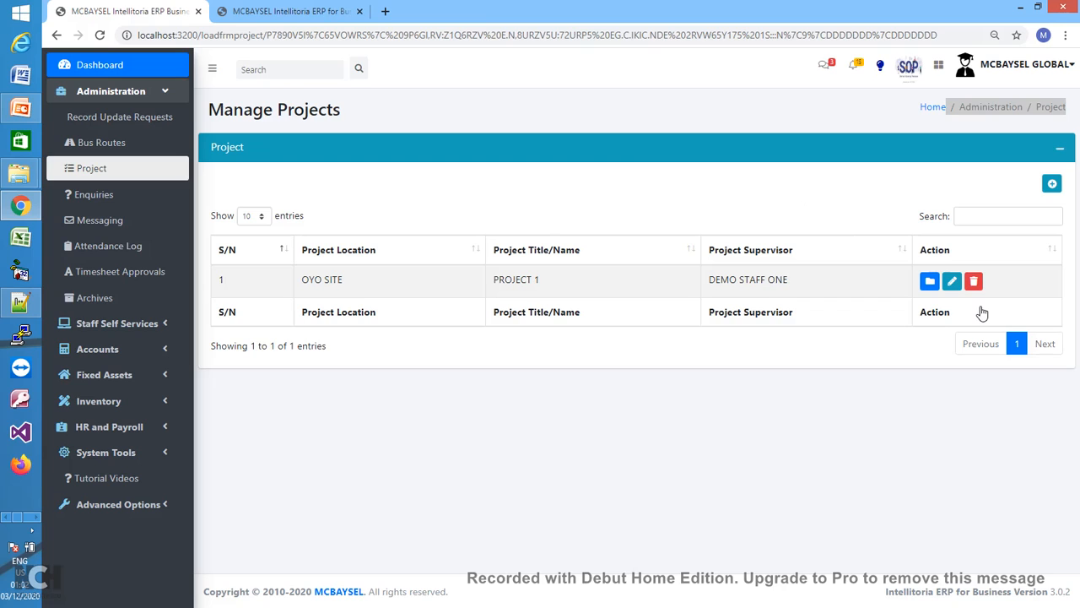
- Start a new project located at LAGOS SITE with the title PROJECT 2
left_click(1052, 184)
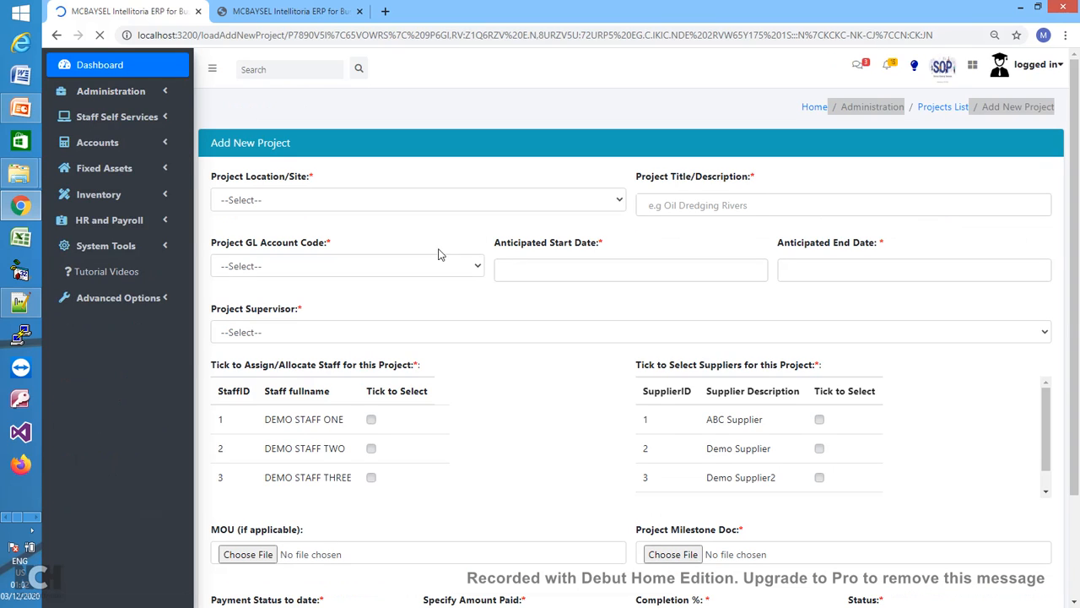
left_click(501, 200)
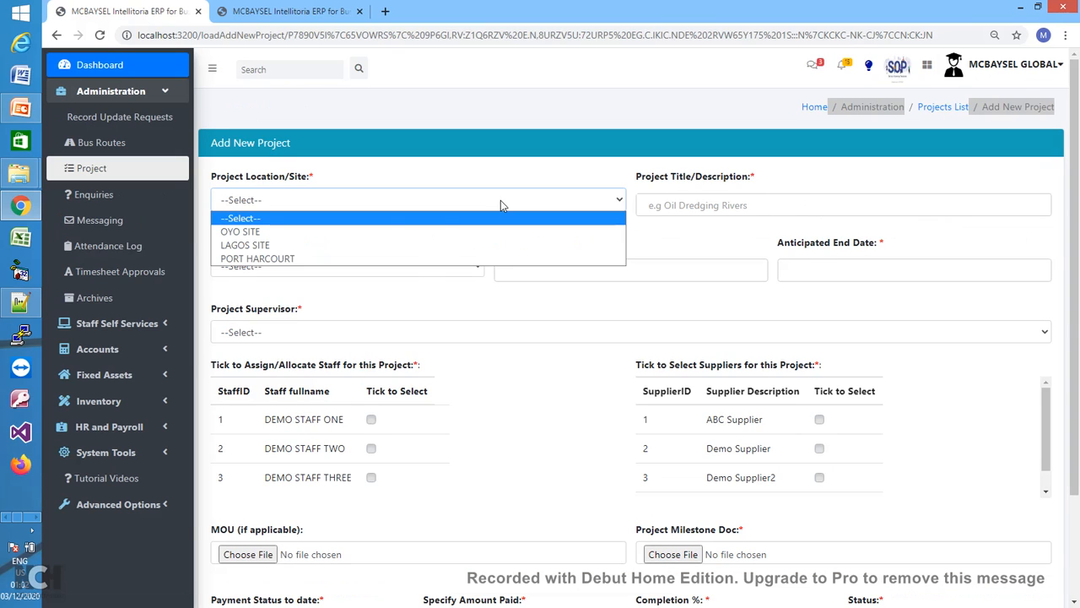
left_click(276, 246)
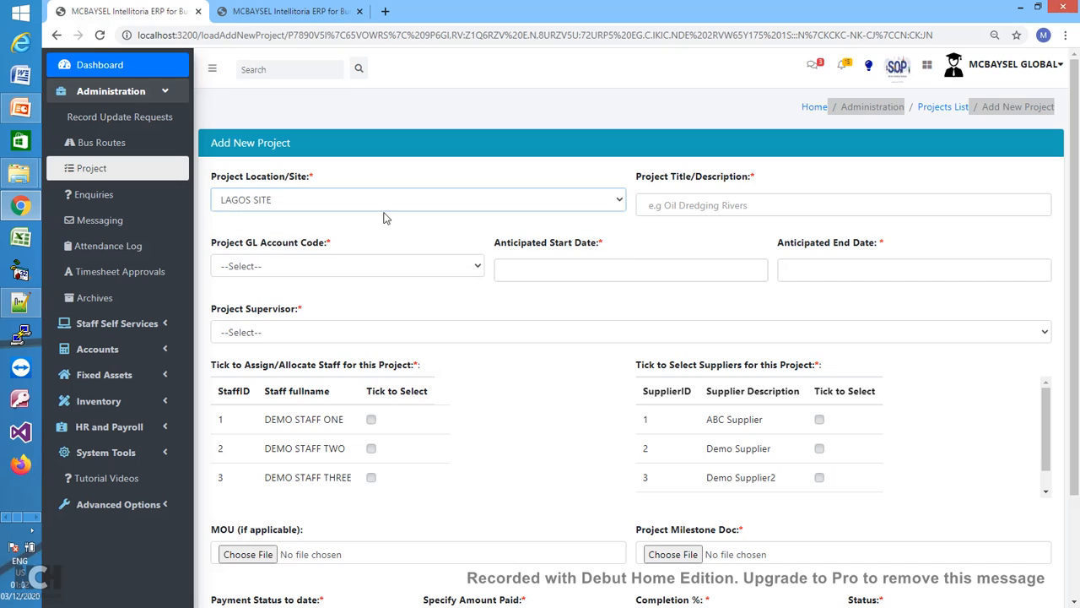
left_click(677, 204)
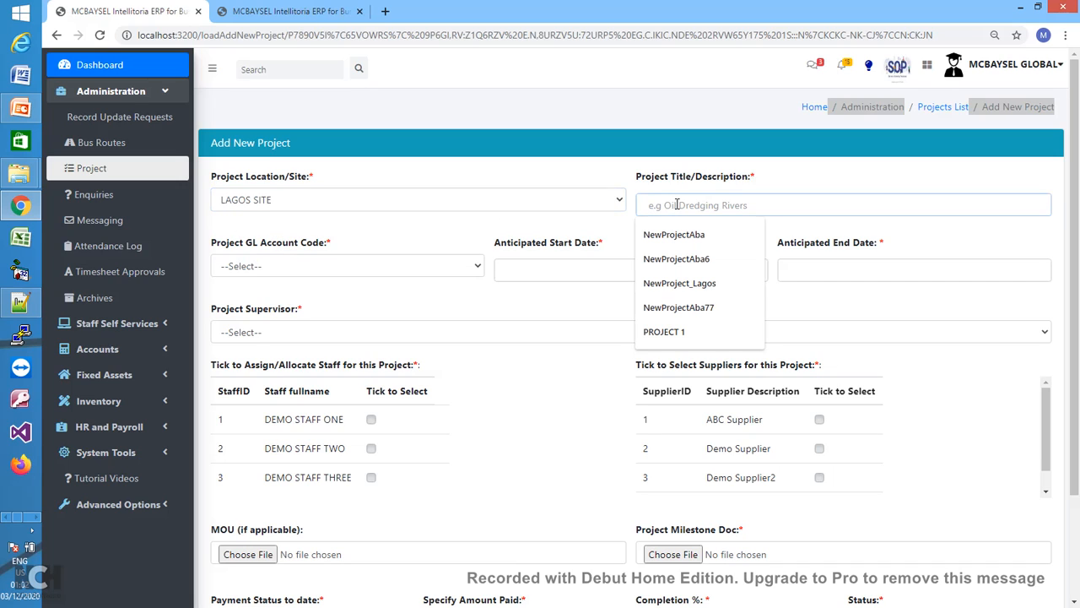
type("P")
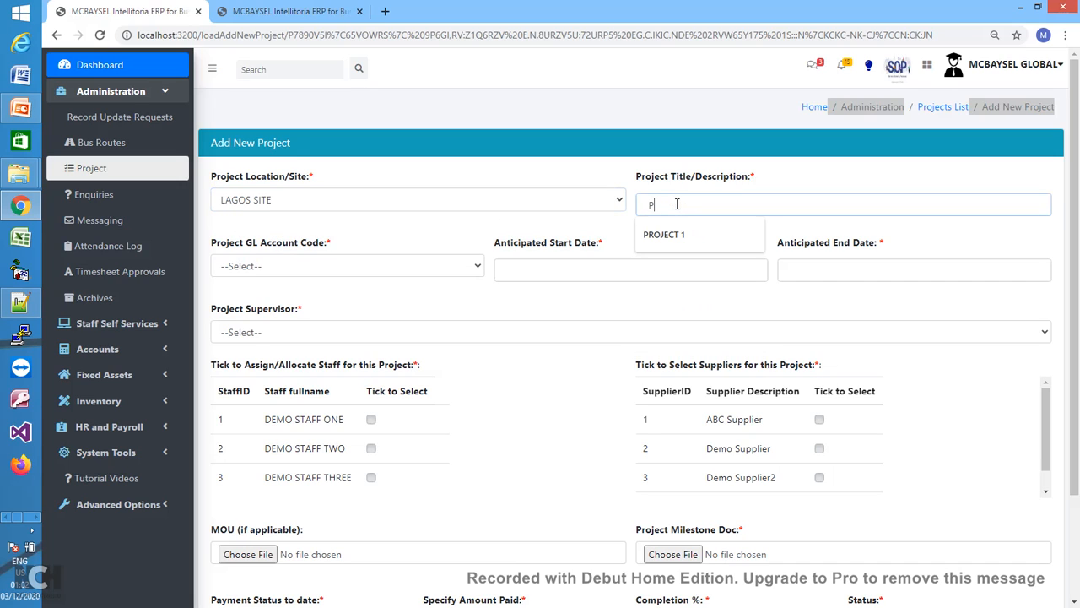
type("ROJECT 2")
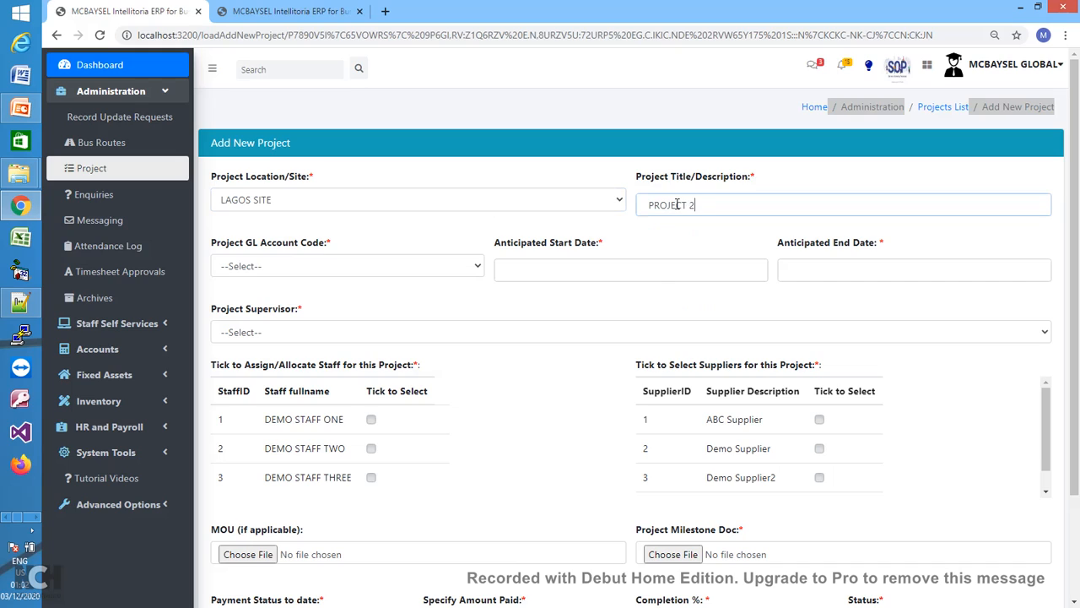
left_click(453, 268)
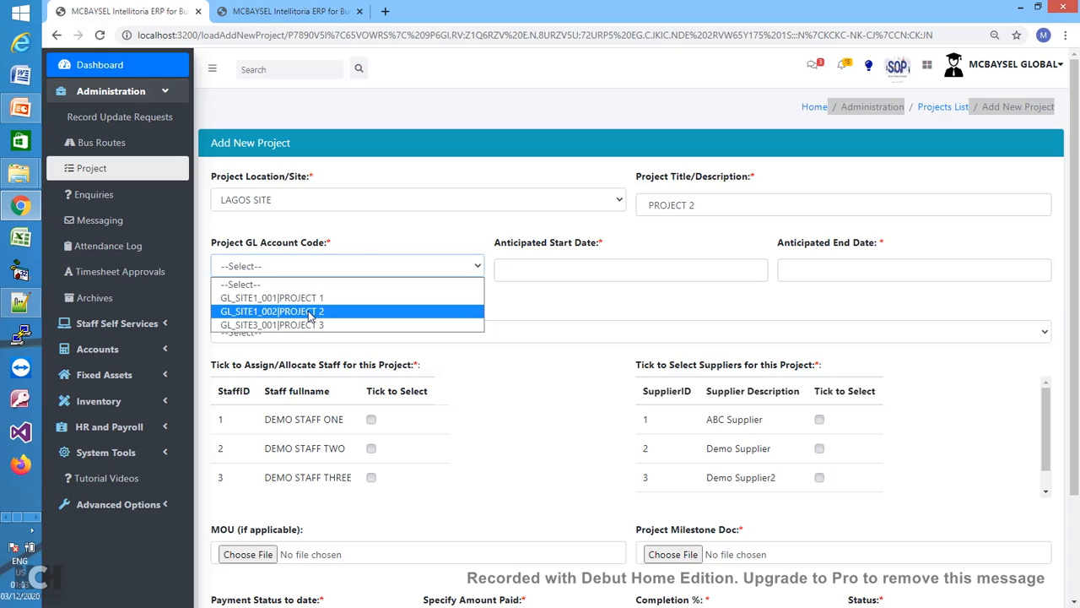
- Choose GL code GL_SITE1_002 and set the project dates from 01/11/2020 to 06/11/2022
left_click(311, 312)
left_click(525, 270)
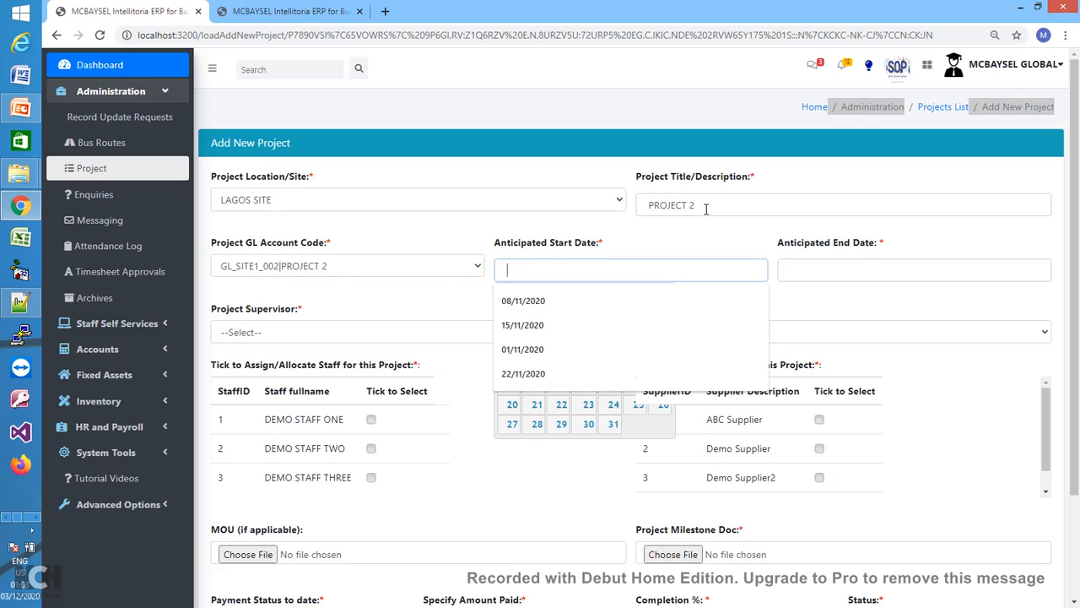
left_click(517, 302)
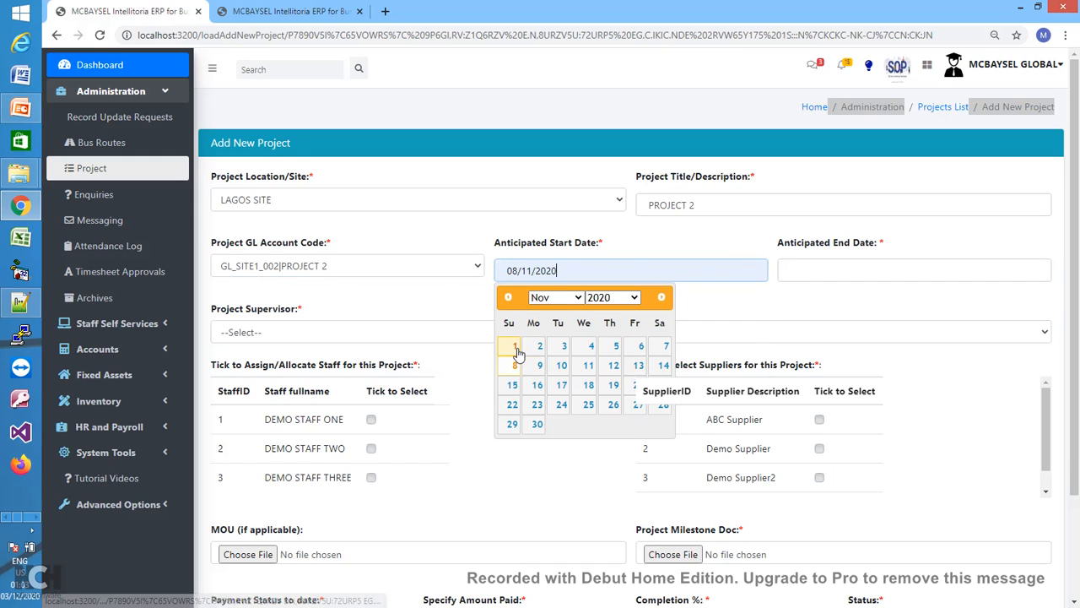
left_click(515, 348)
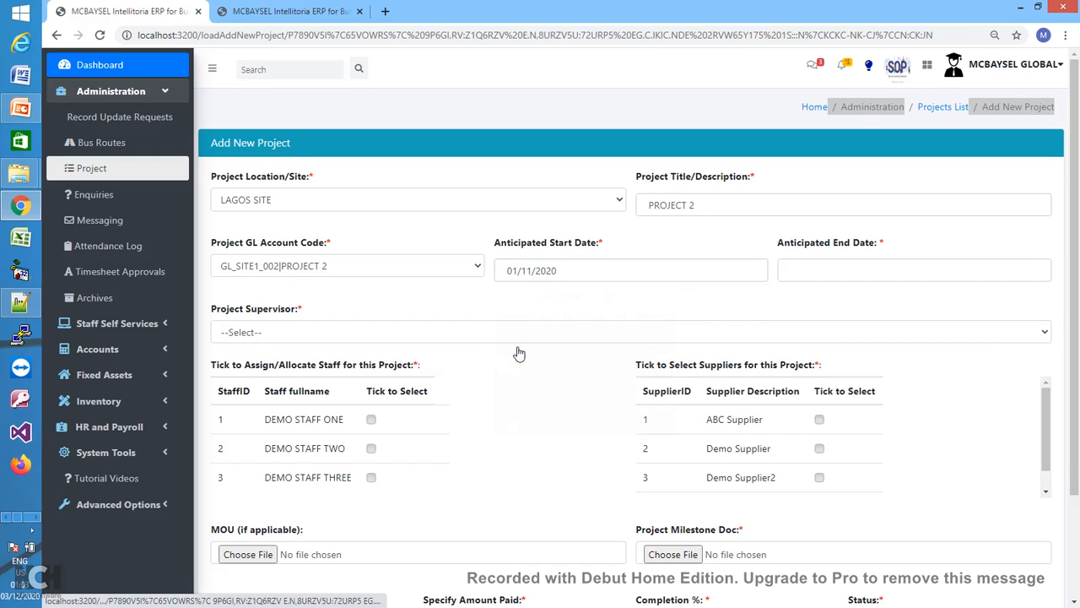
left_click(805, 263)
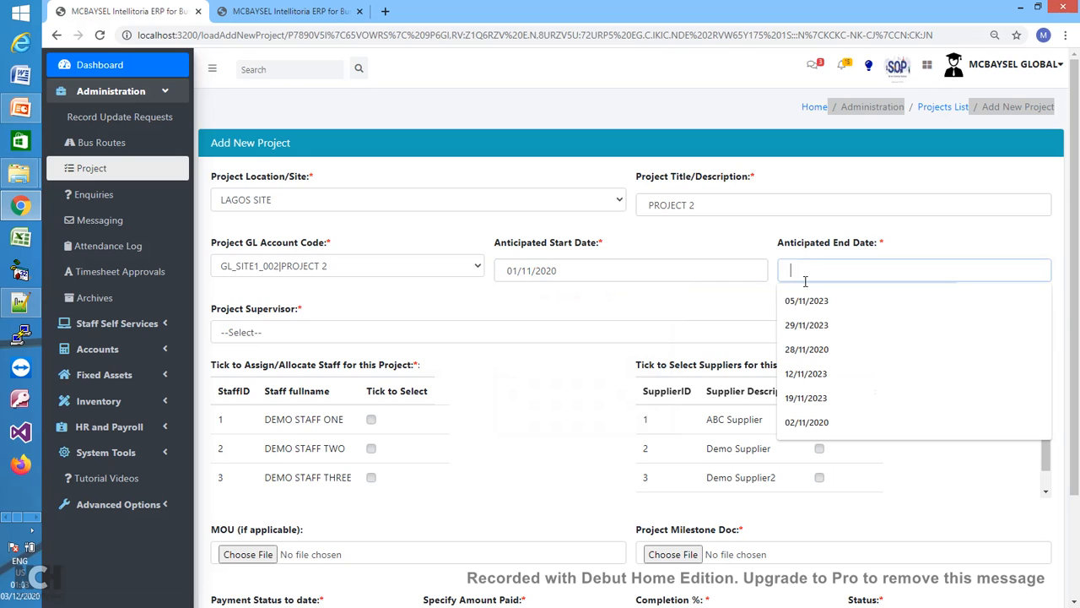
left_click(814, 422)
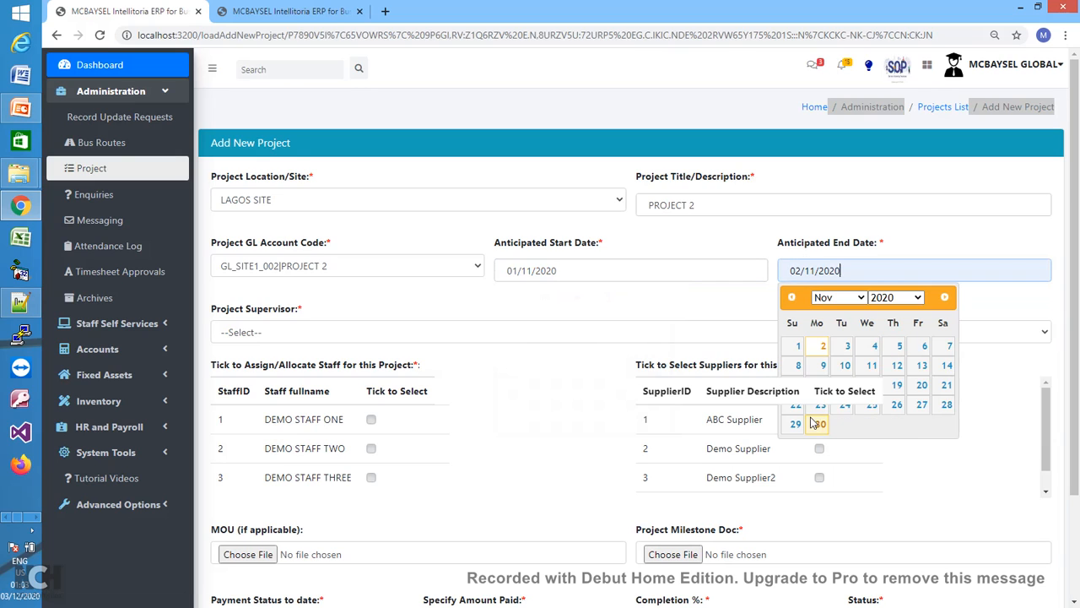
left_click(918, 302)
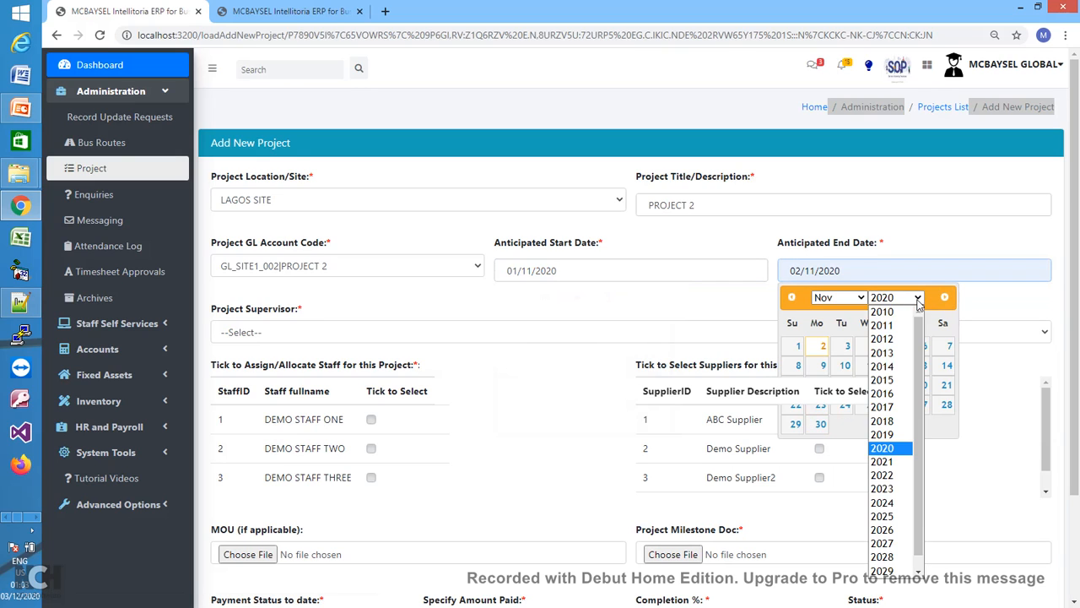
left_click(883, 475)
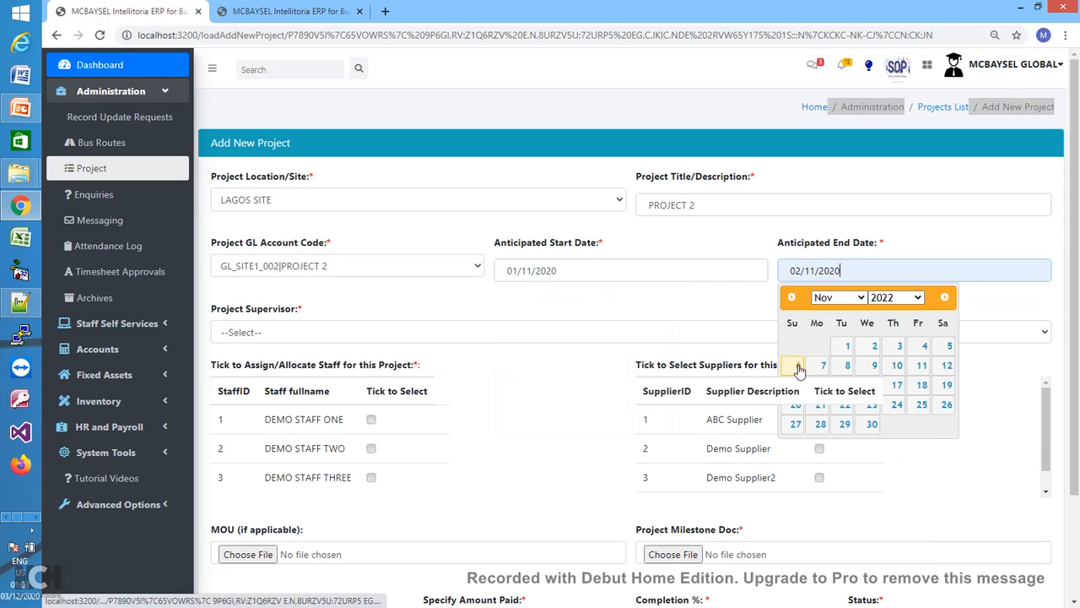
left_click(796, 367)
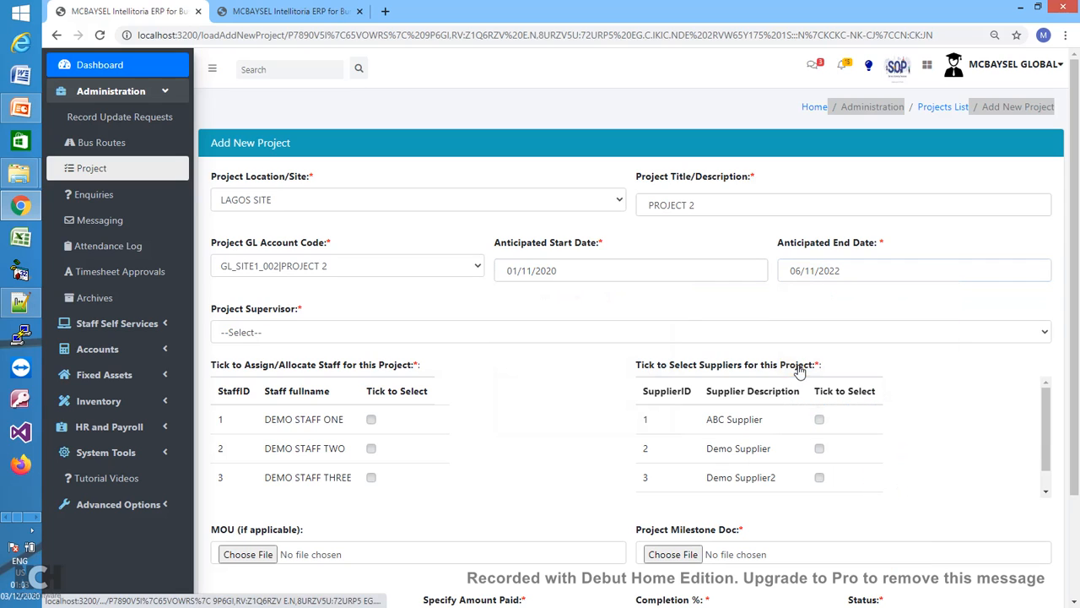
- Make DEMO STAFF ONE the supervisor and assign DEMO STAFF ONE, TWO and THREE
left_click(548, 332)
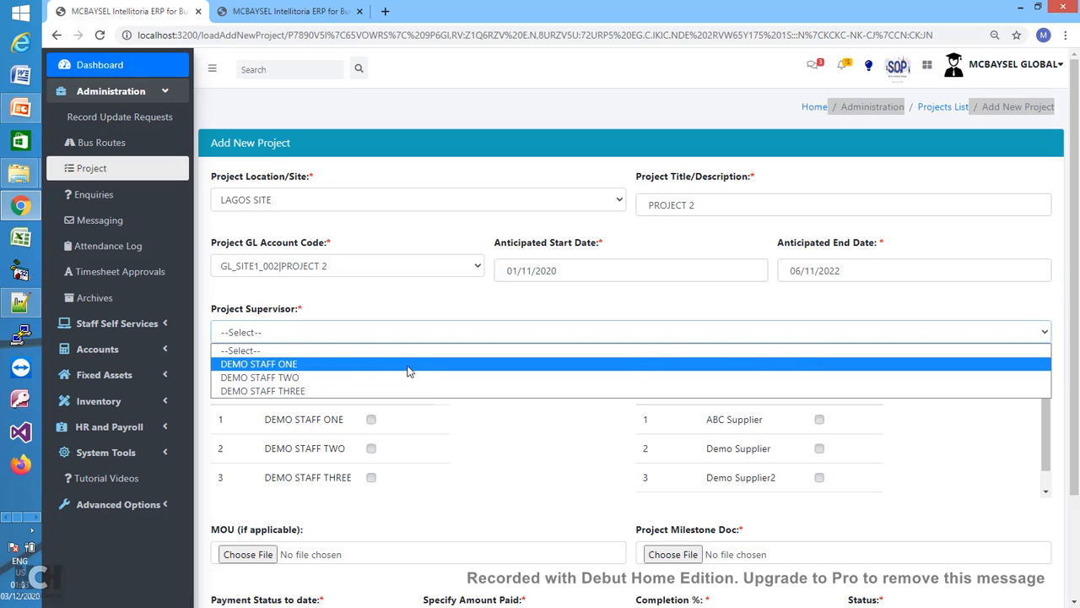
left_click(408, 371)
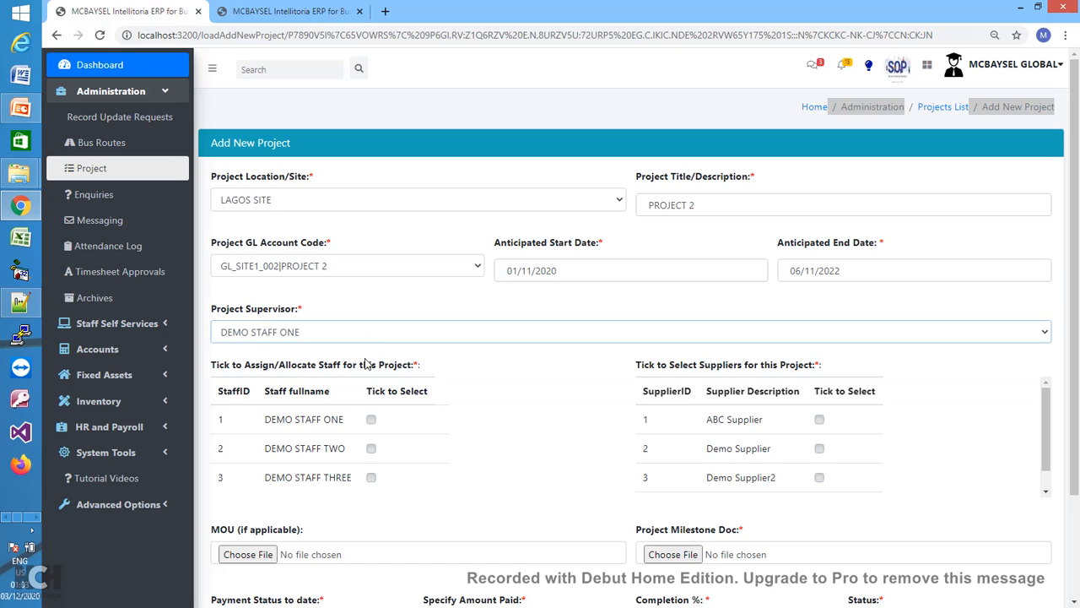
left_click(372, 419)
left_click(371, 449)
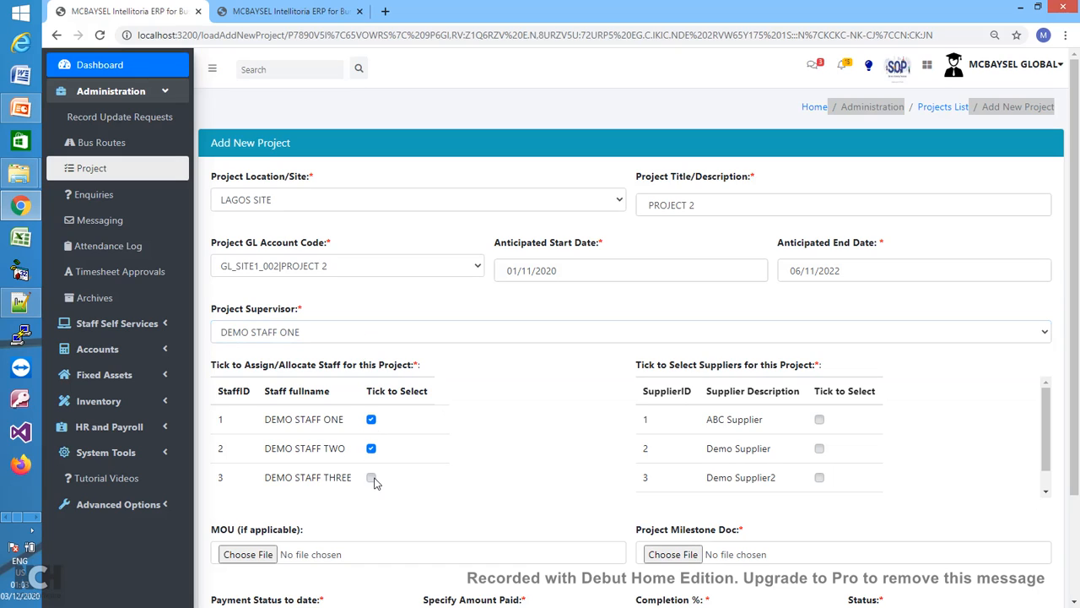
left_click(372, 479)
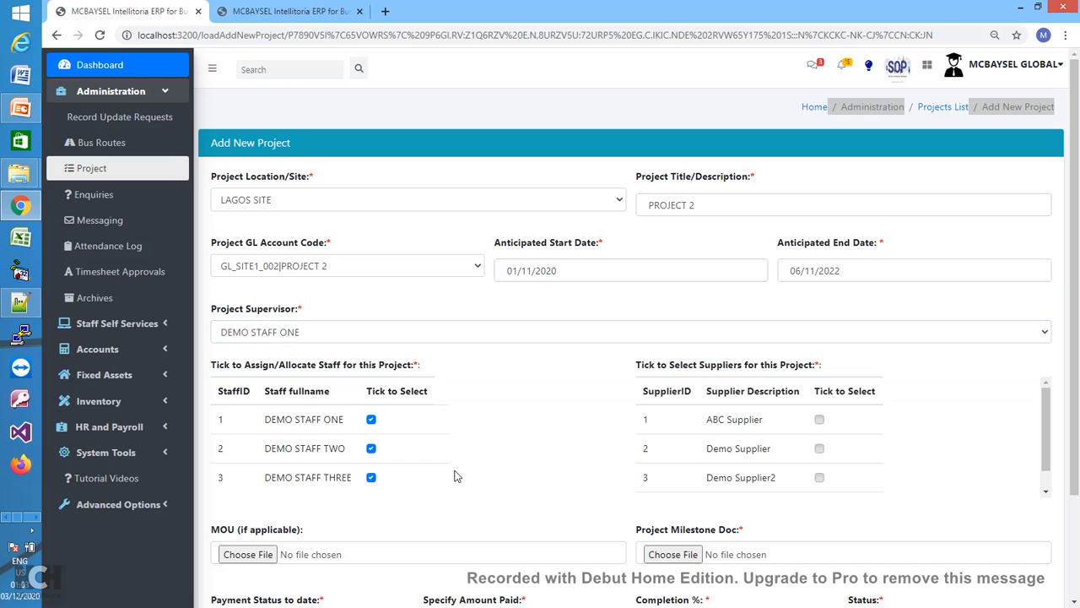
- Tick ABC Supplier and Demo Supplier2 in the supplier table, then scroll to the page bottom
left_click(819, 419)
left_click_drag(1044, 446, 1044, 460)
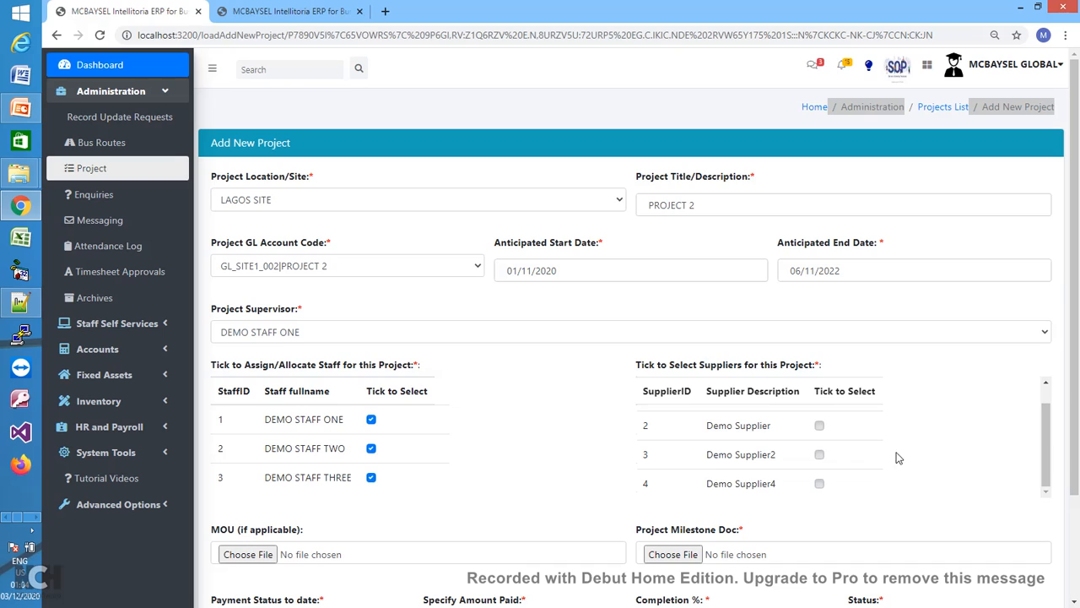
left_click(820, 455)
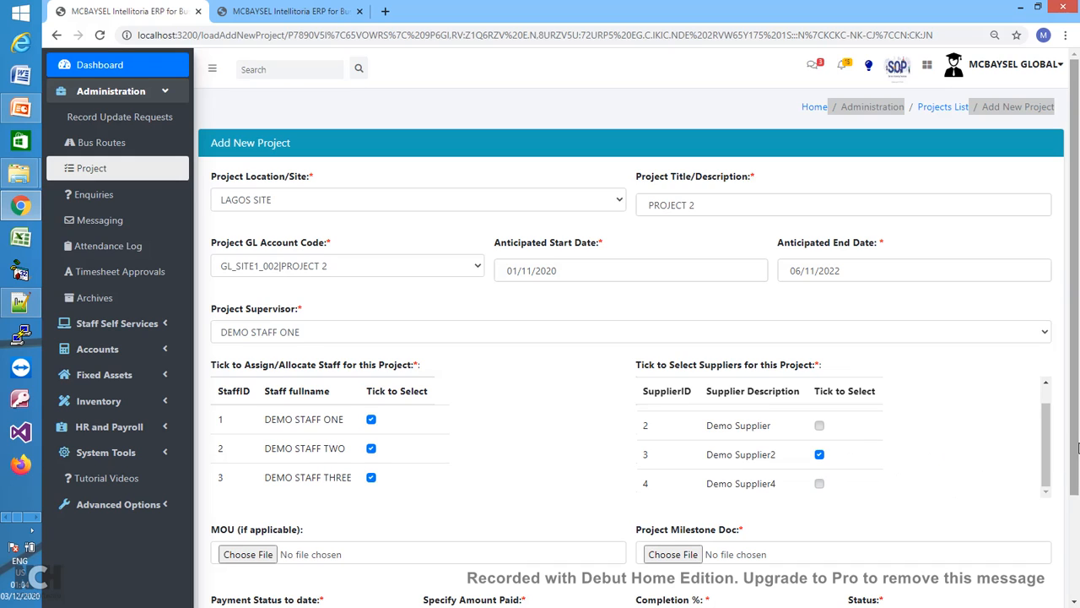
left_click_drag(1073, 462, 1077, 502)
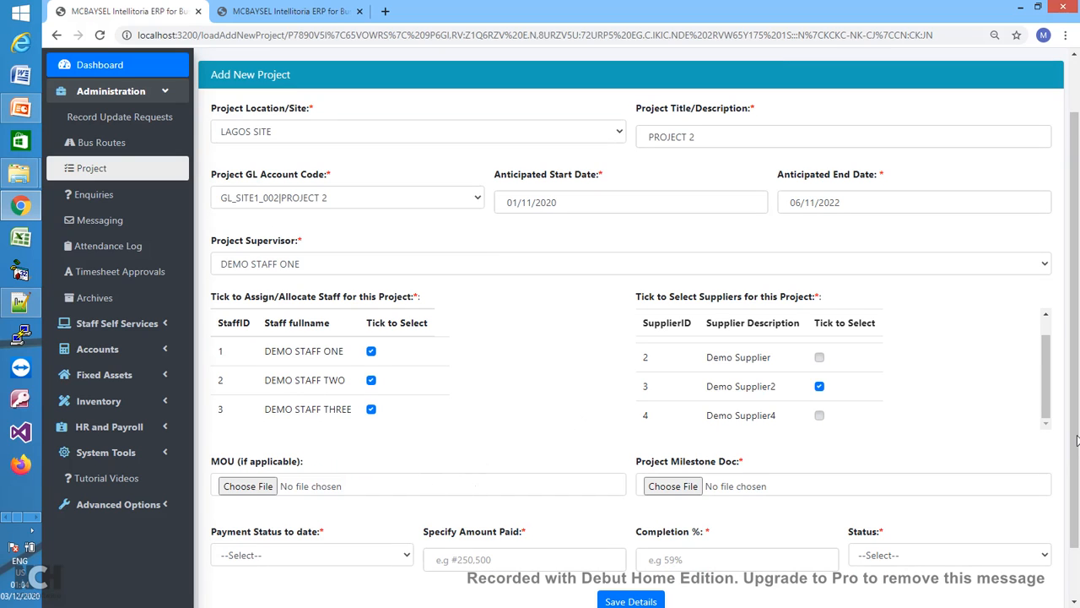
scroll(1077, 439, "down", 1)
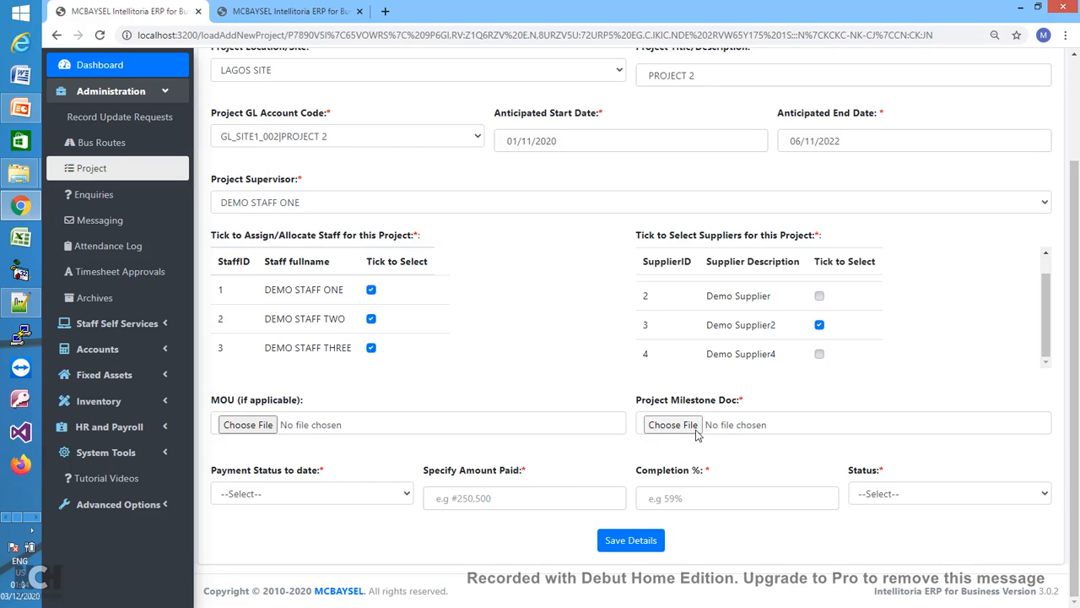
- Attach CRUD Application NODEJS Problem.pdf from Documents as the Project Milestone Doc
left_click(657, 435)
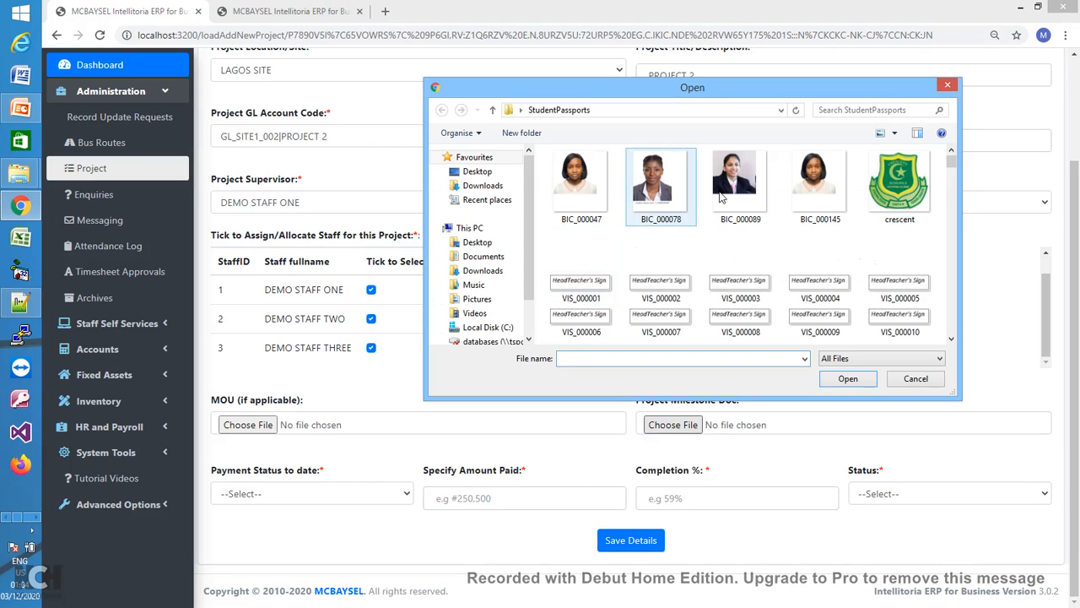
scroll(950, 226, "down", 10)
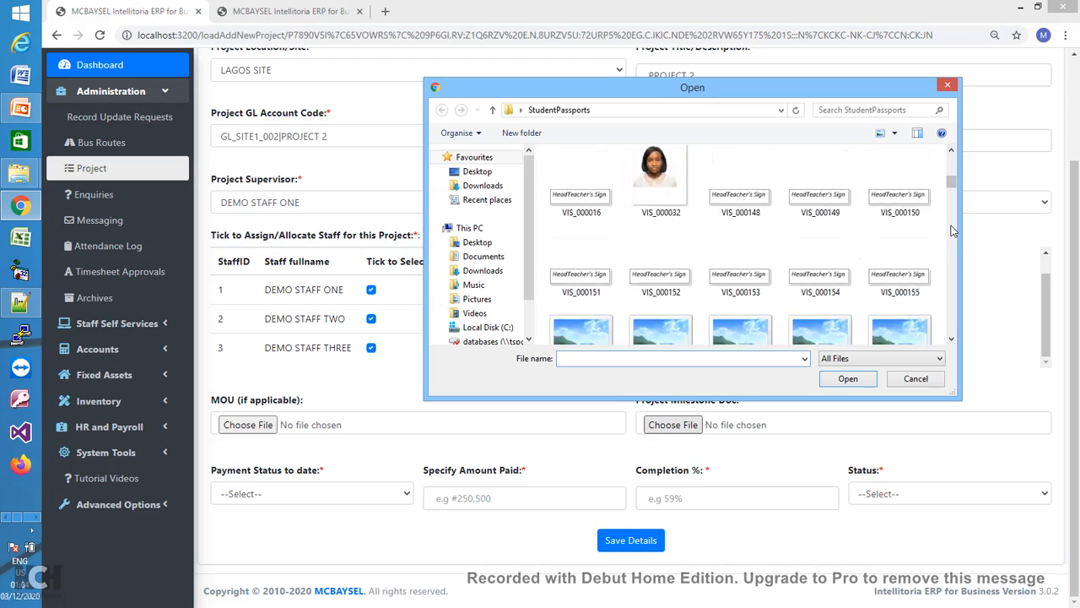
left_click(481, 258)
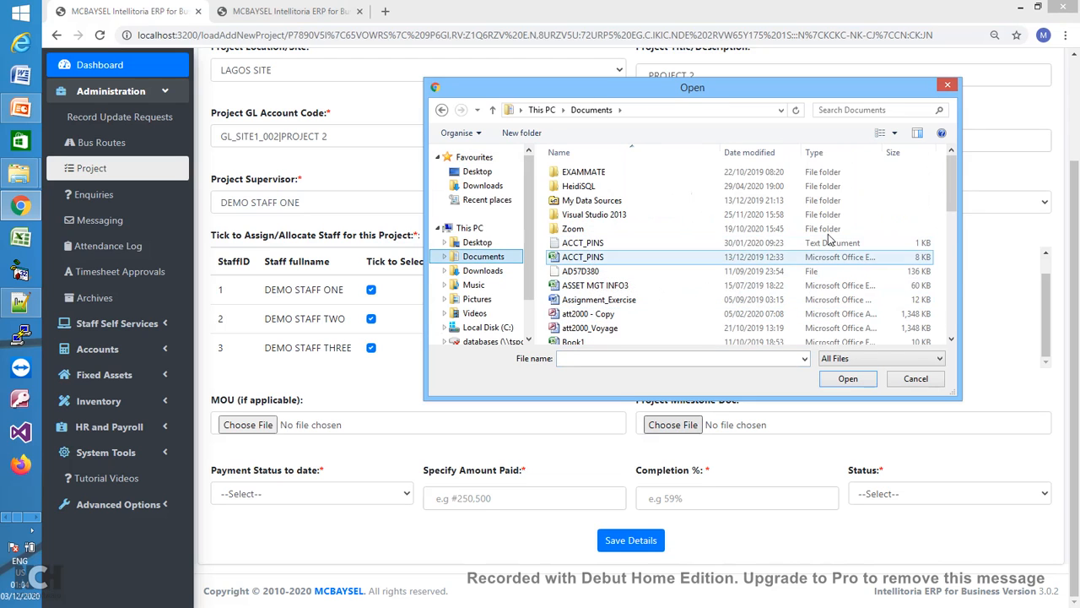
left_click_drag(953, 196, 953, 249)
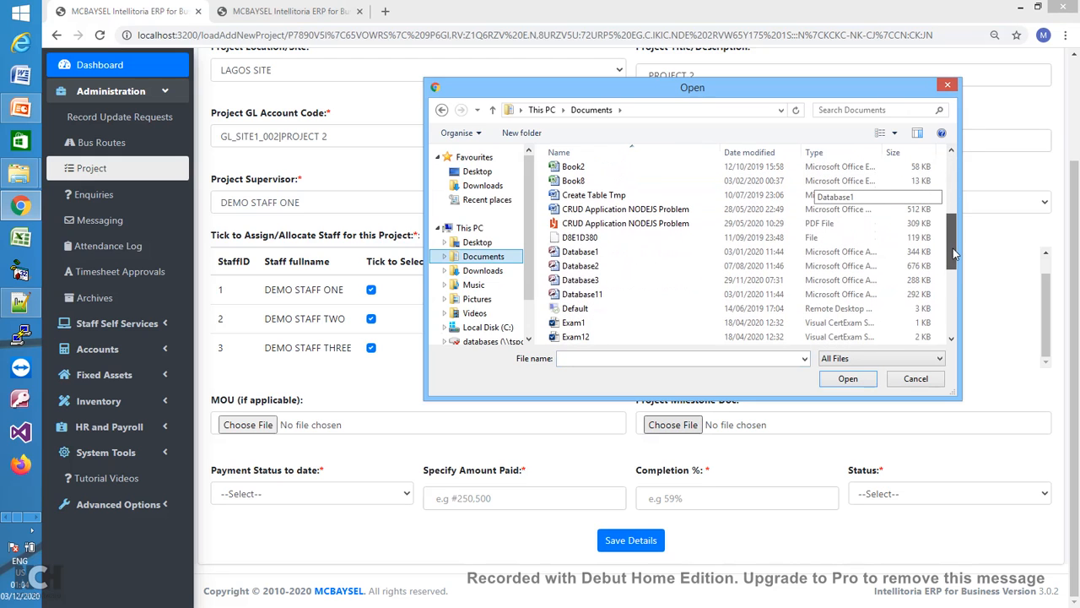
double_click(684, 226)
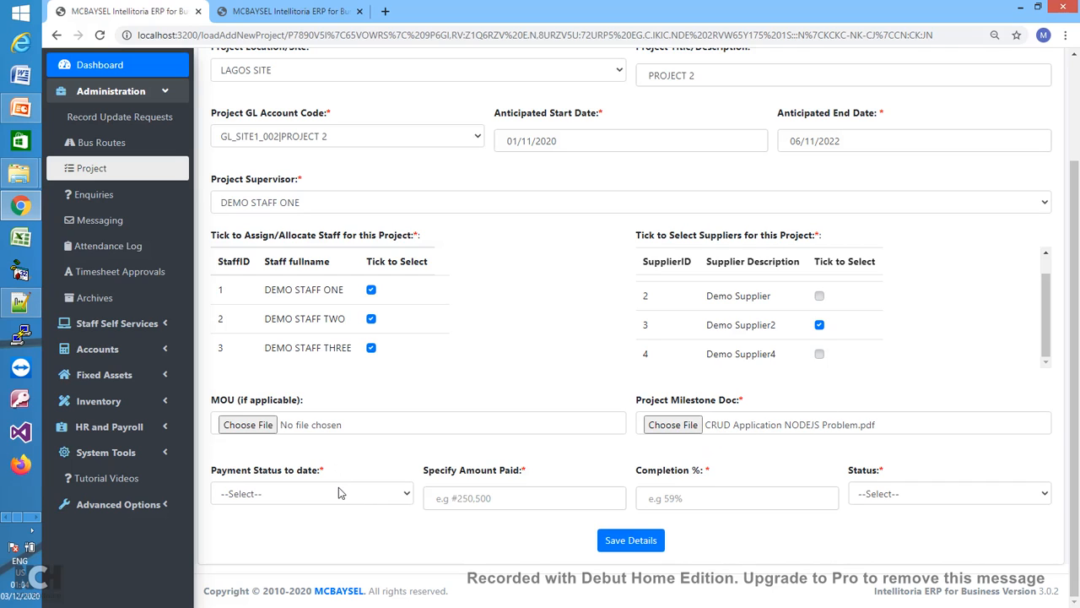
- Set Payment Status to Part Payment with Amount Paid 4500000
left_click(398, 498)
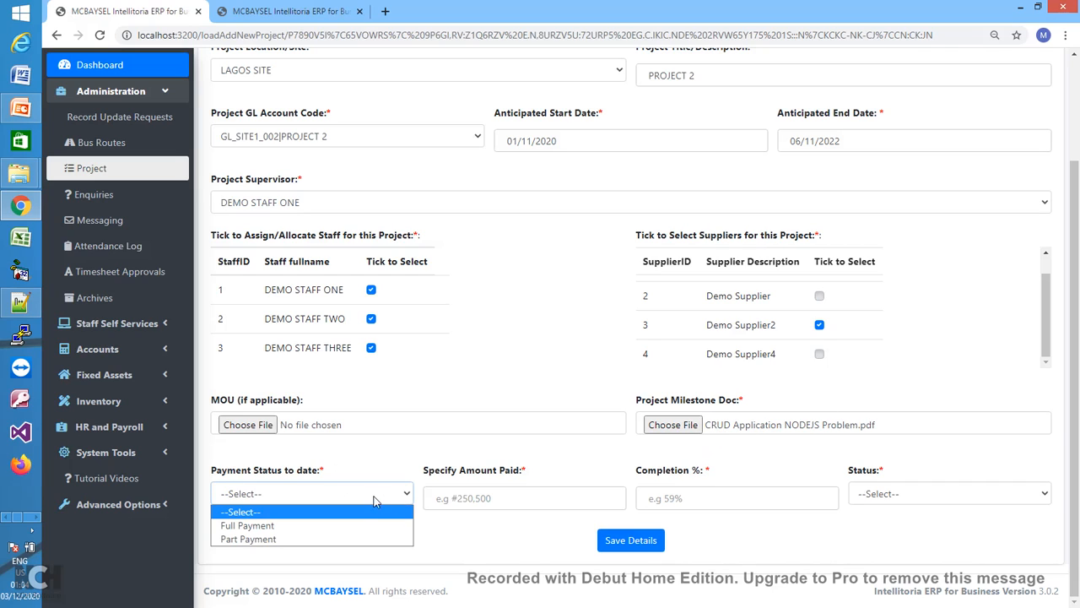
left_click(343, 539)
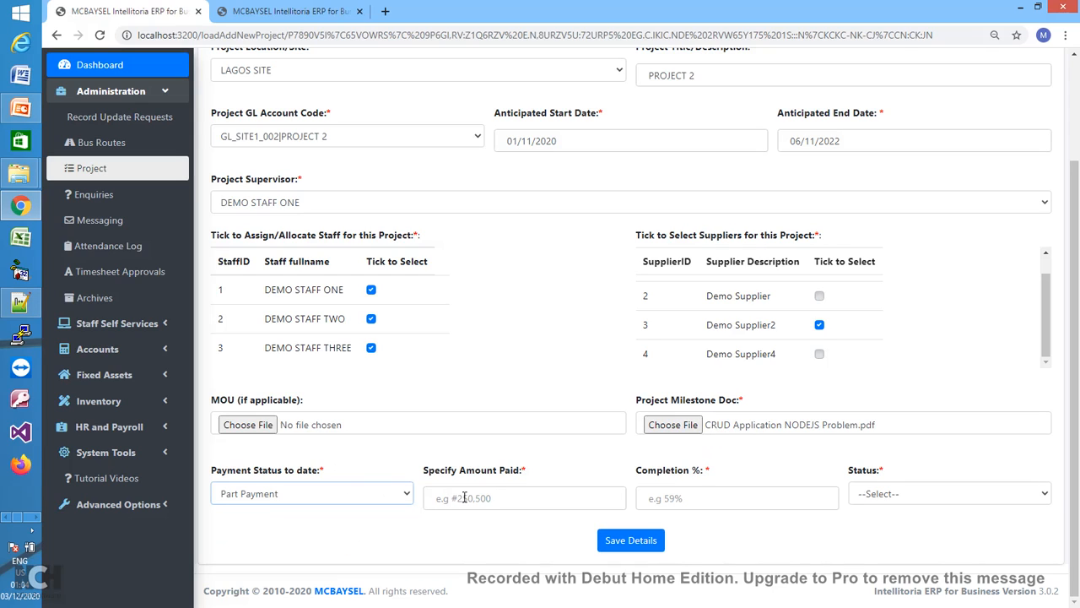
left_click(463, 498)
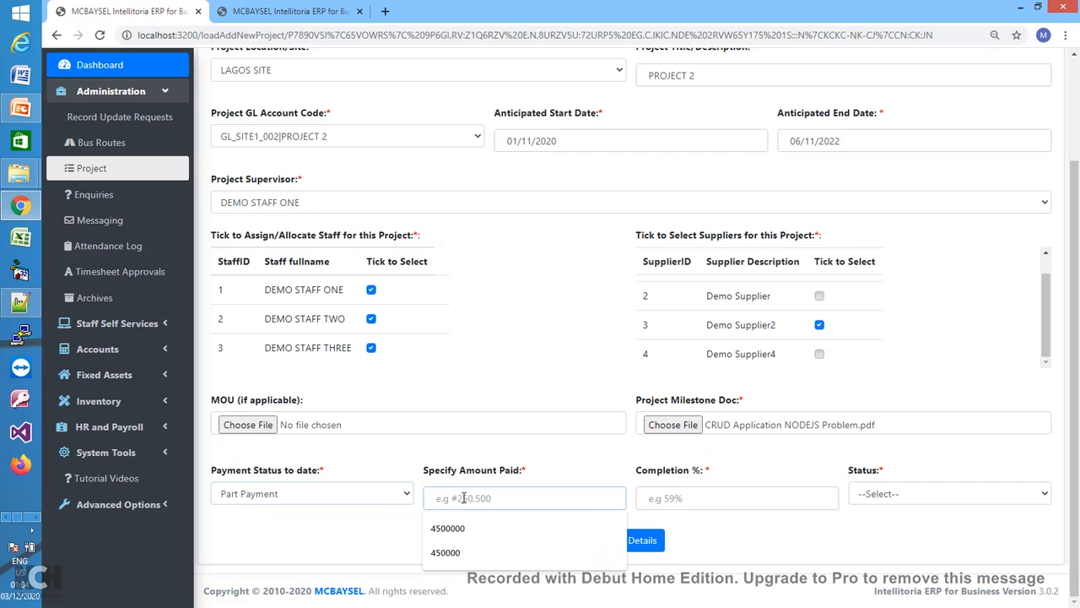
left_click(460, 532)
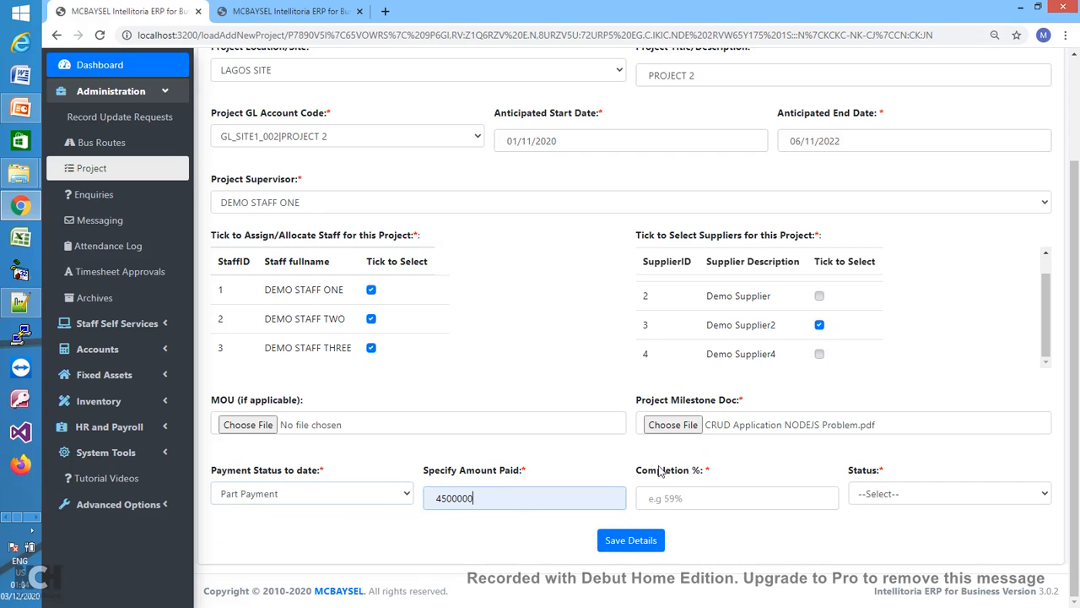
- Enter 5 as the completion percentage and set the project status to Uncompleted
left_click(734, 497)
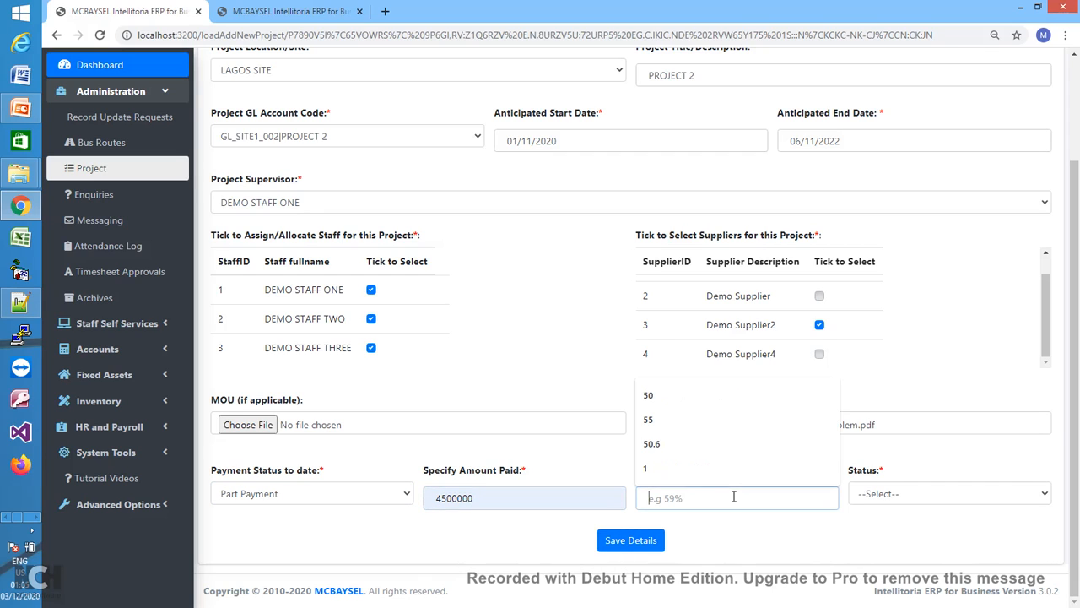
type("20")
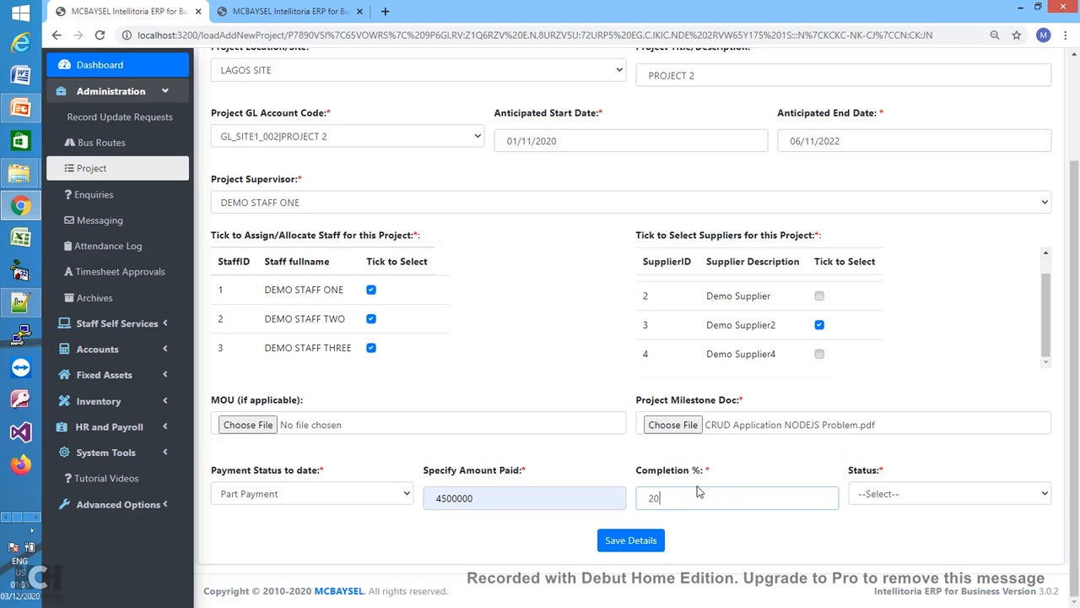
key("BackSpace")
key("BackSpace")
type("1")
key("BackSpace")
key("BackSpace")
type("5")
left_click(911, 495)
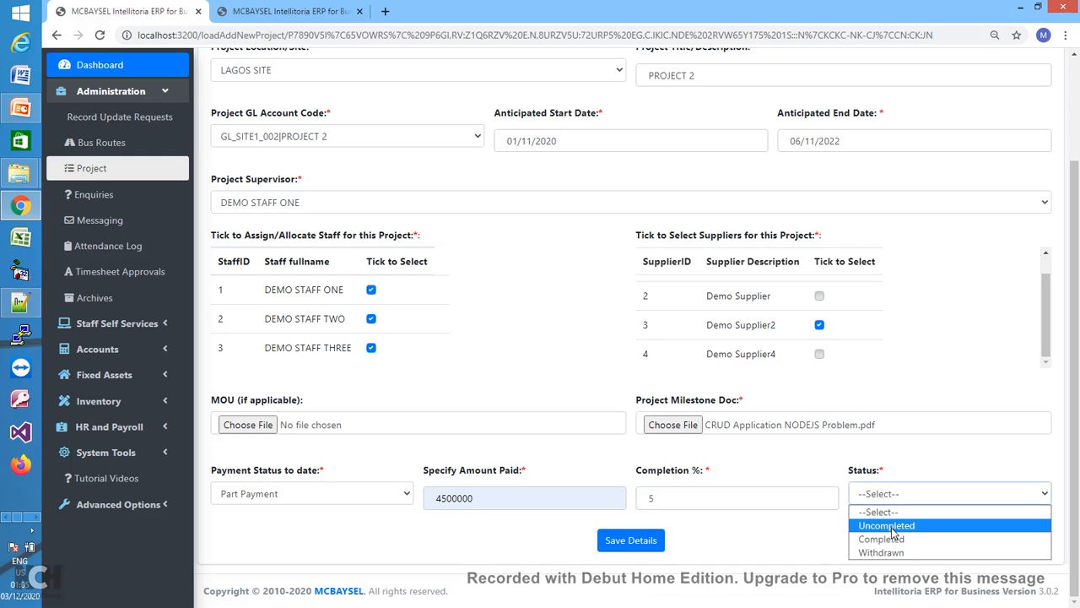
left_click(893, 526)
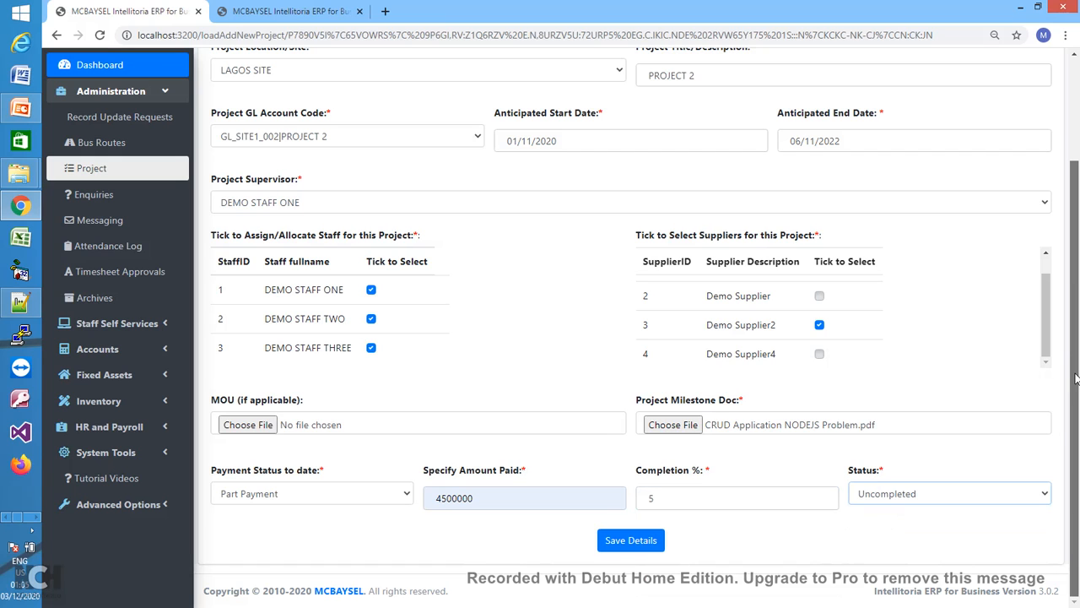
mouse_move(1076, 377)
left_mouse_down()
mouse_move(1069, 272)
mouse_move(1078, 391)
left_mouse_up()
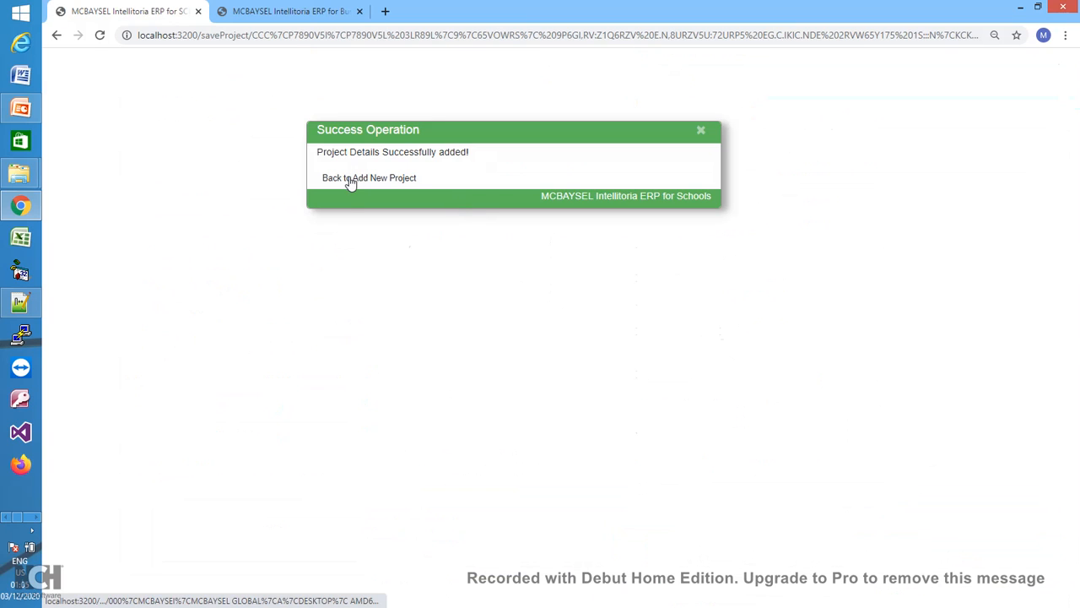
- Open a blank project form with location PORT HARCOURT and GL code GL_SITE3_001|PROJECT 3
left_click(350, 180)
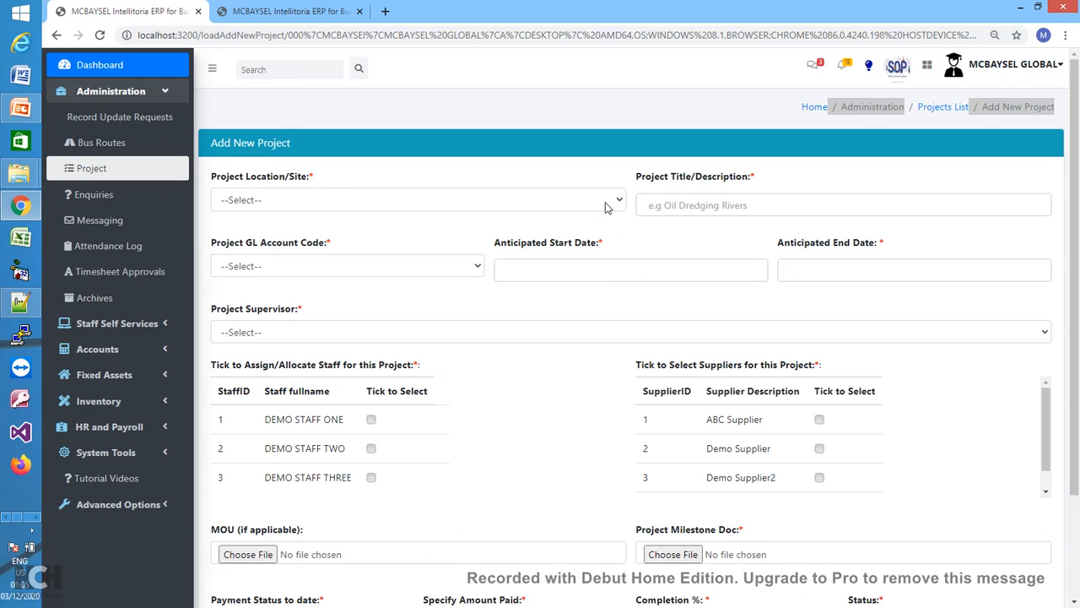
left_click(605, 204)
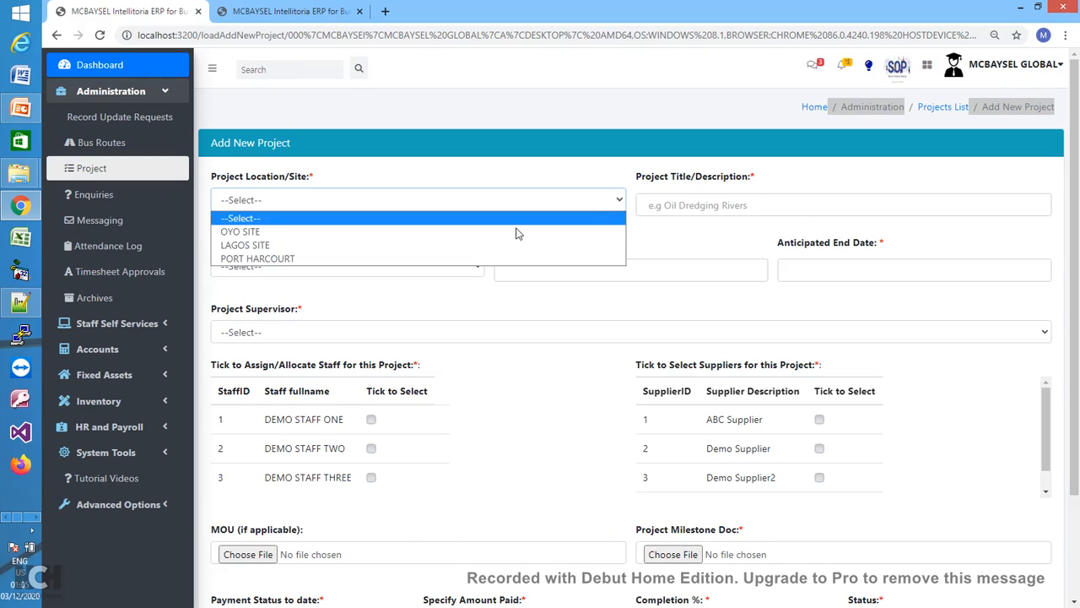
left_click(447, 259)
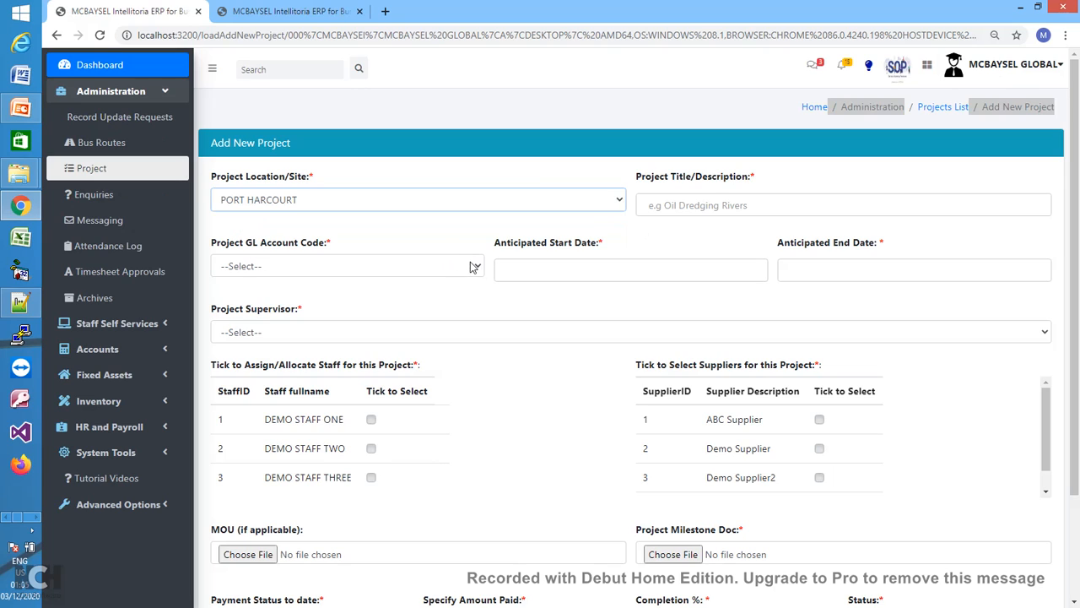
left_click(476, 267)
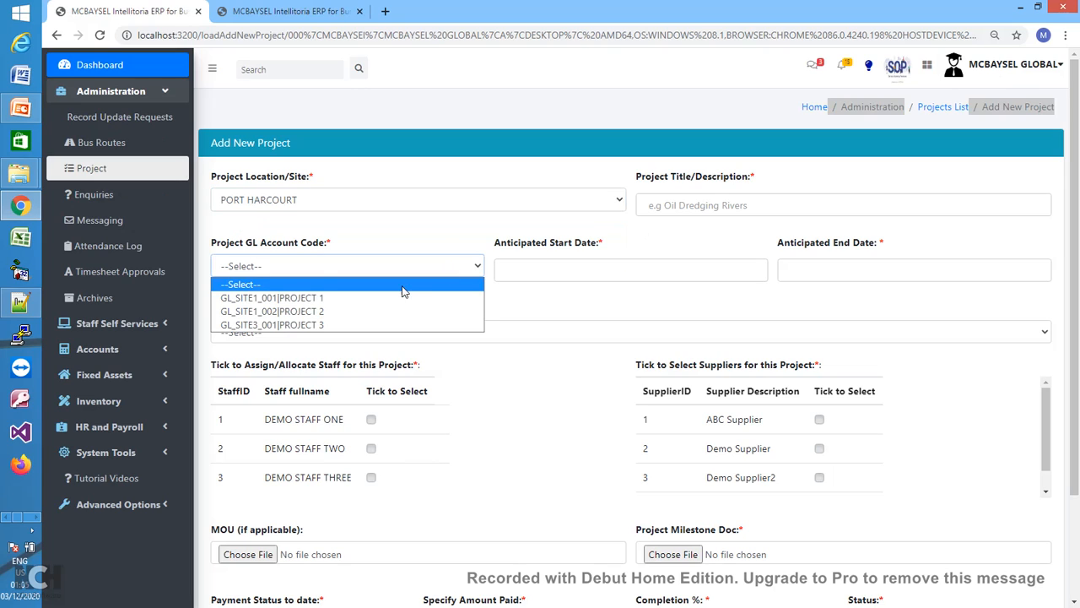
left_click(348, 326)
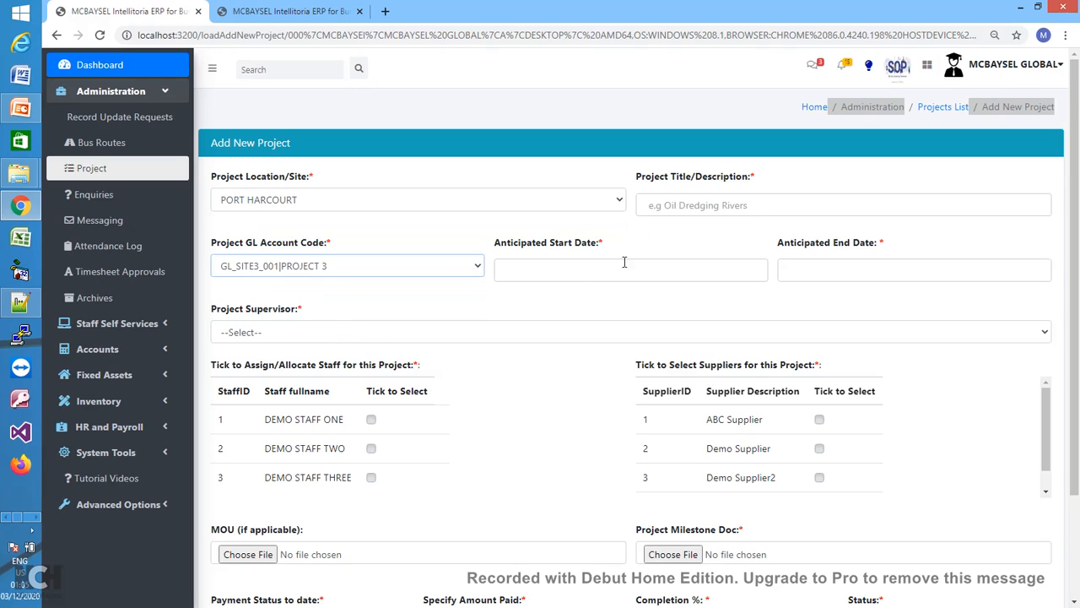
- Type the project title, correcting it from PROJECT 2 toward PROJECT 3
left_click(702, 206)
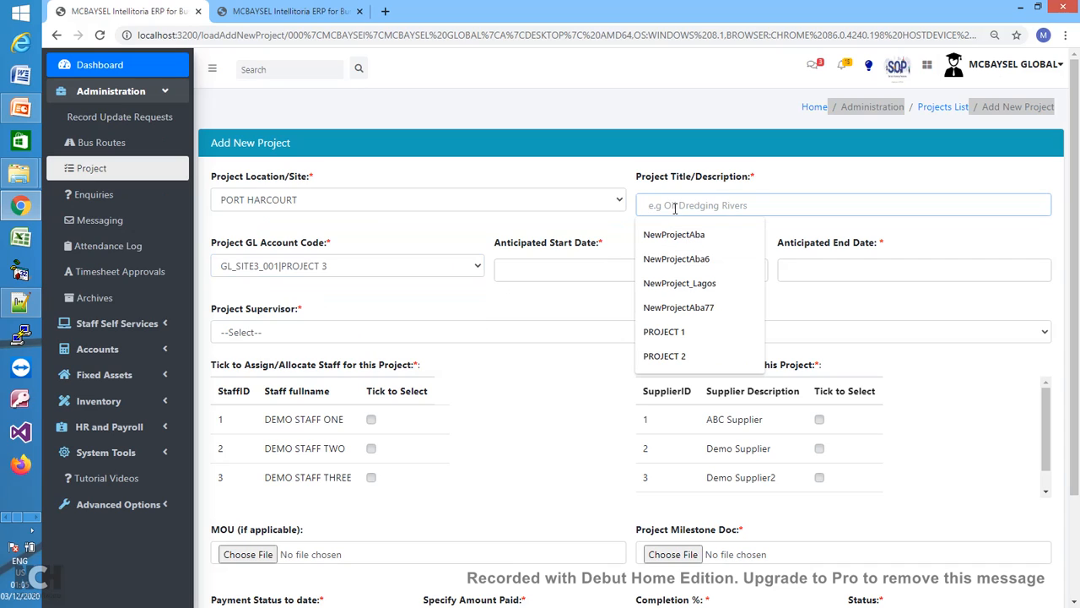
type("NEW")
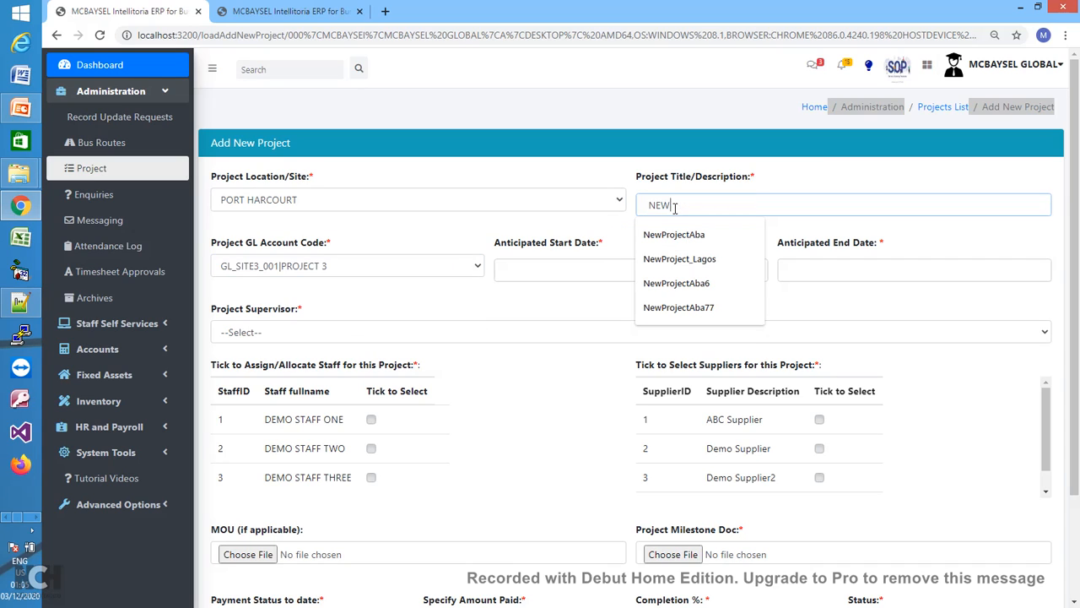
type(" PROJEC")
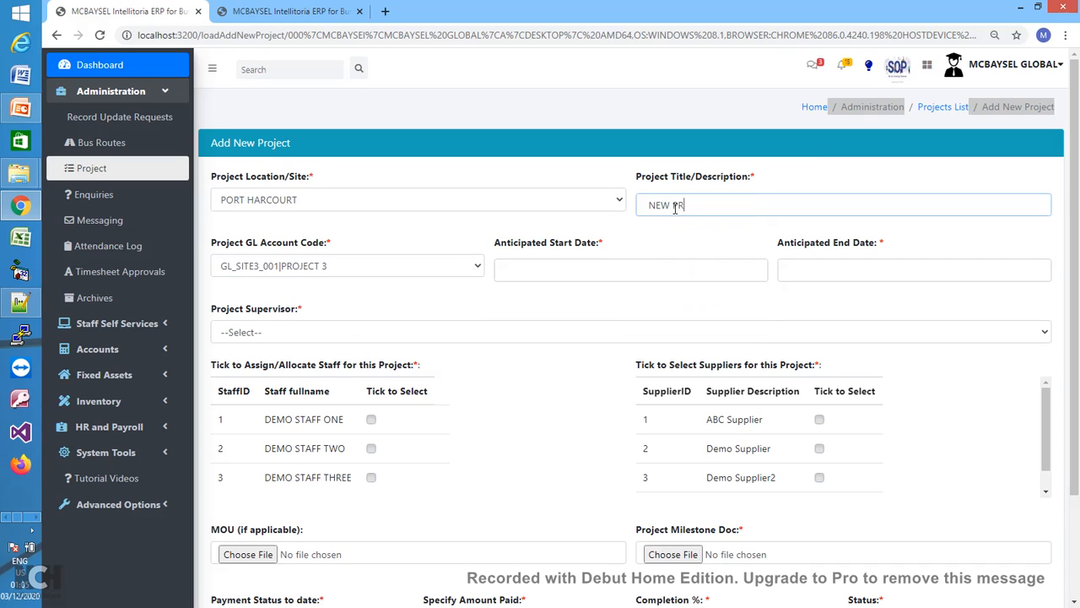
key("BackSpace")
key("BackSpace")
key("BackSpace")
key("BackSpace")
key("BackSpace")
key("BackSpace")
key("BackSpace")
key("BackSpace")
key("BackSpace")
key("BackSpace")
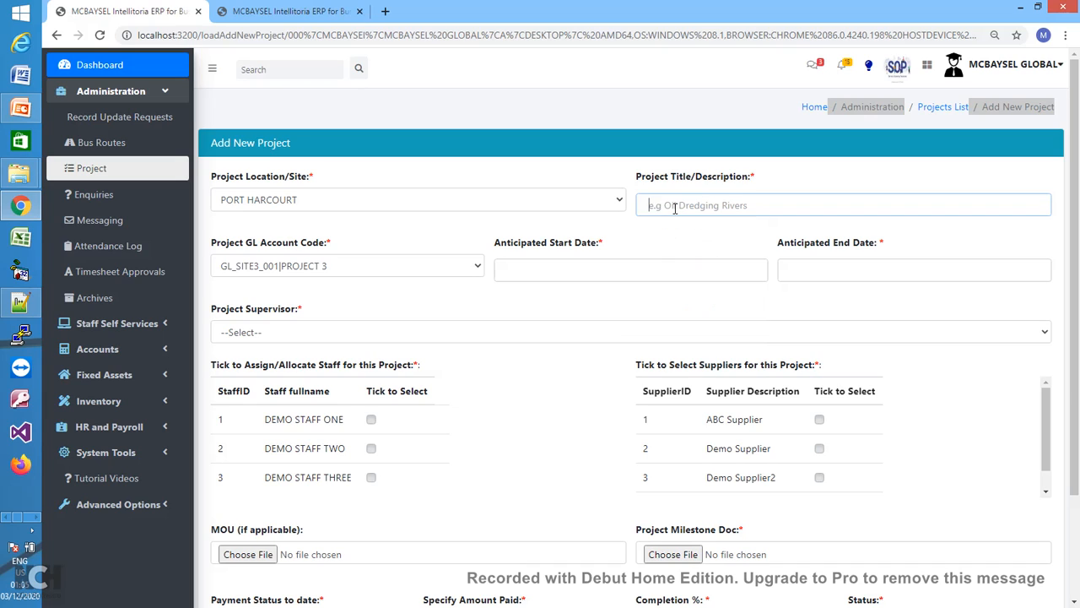
type("PROJECT ")
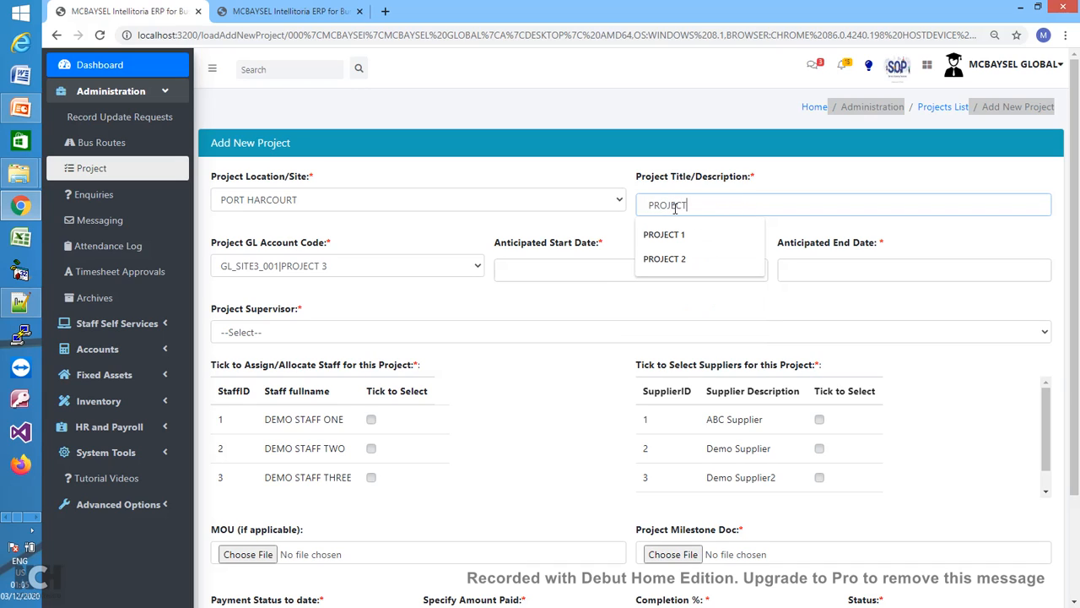
type("2")
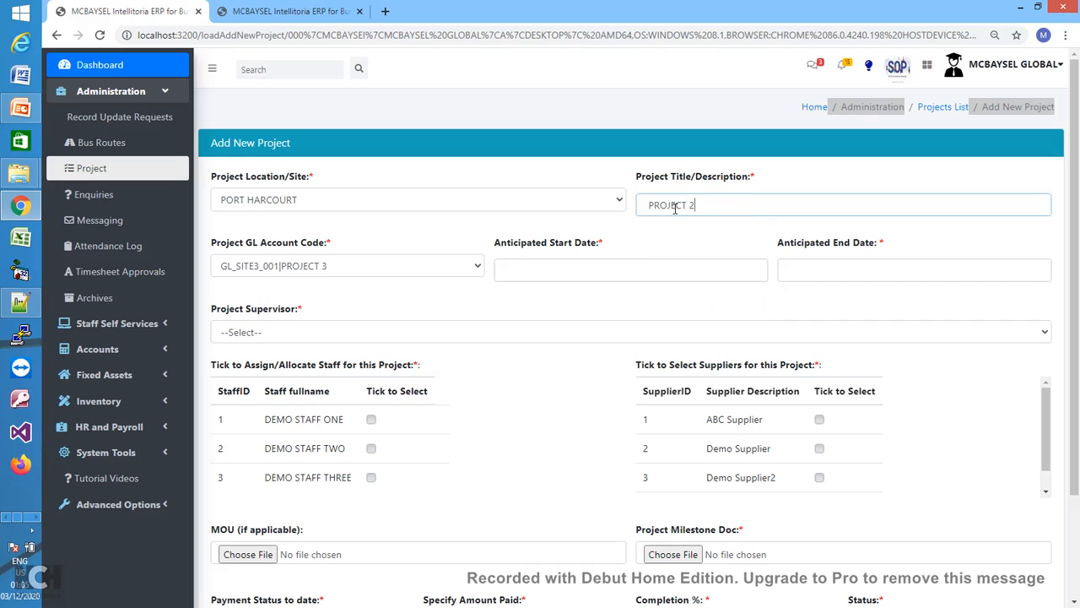
key("BackSpace")
- Finish the title as PROJECT 3 and set the dates 01/11/2020 to 05/11/2023
type("3")
left_click(604, 274)
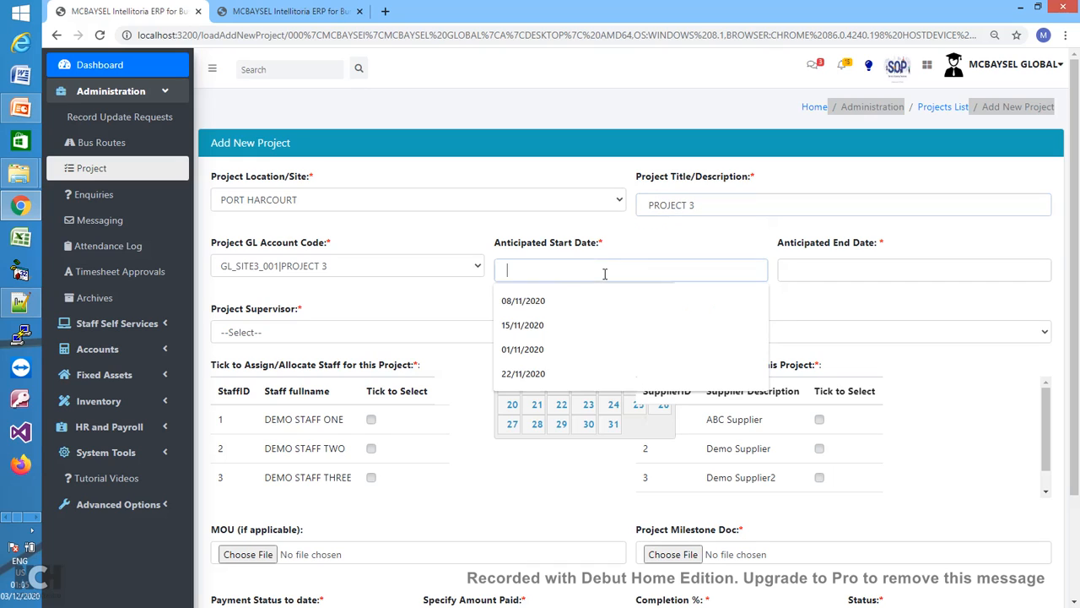
left_click(525, 300)
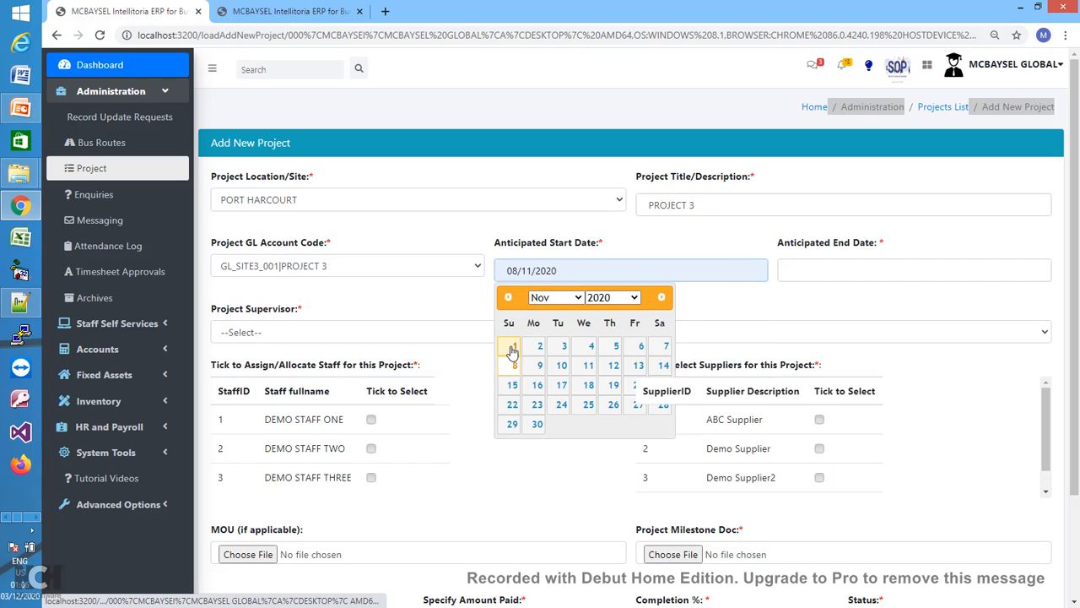
left_click(515, 346)
left_click(802, 271)
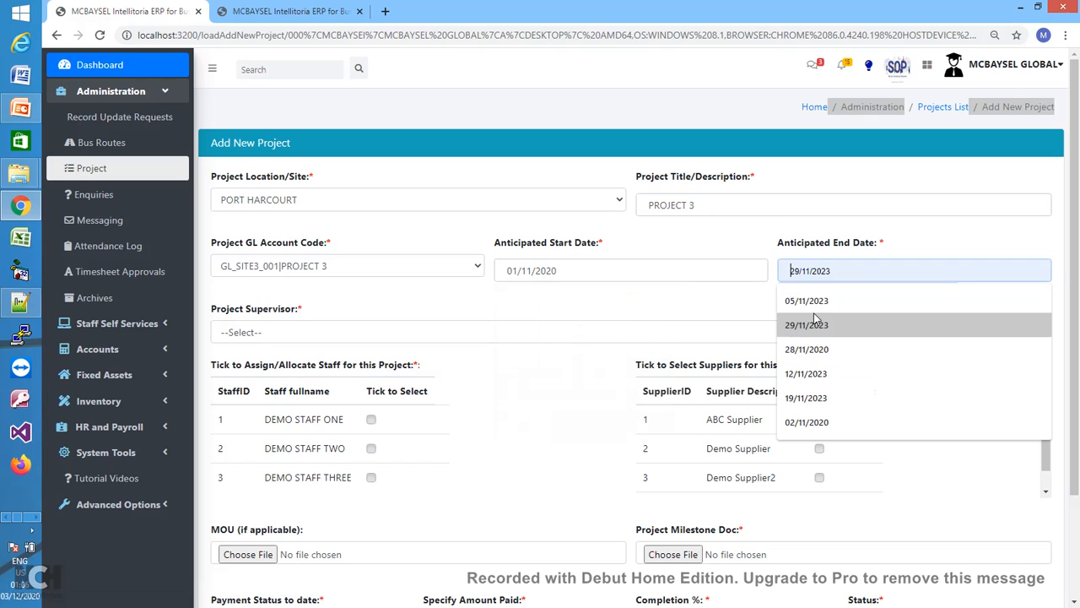
left_click(825, 306)
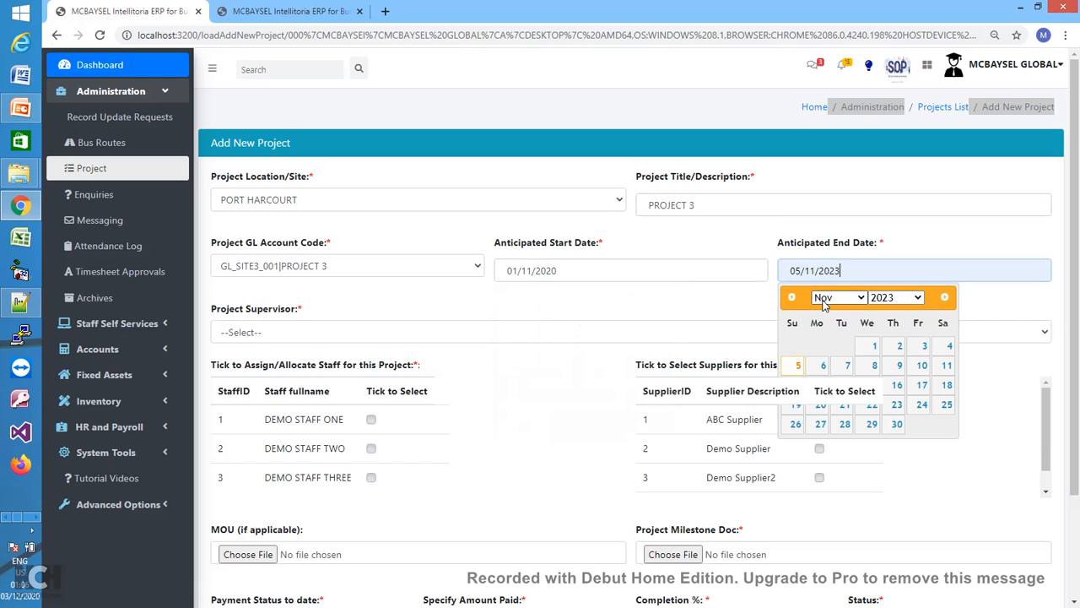
left_click(798, 367)
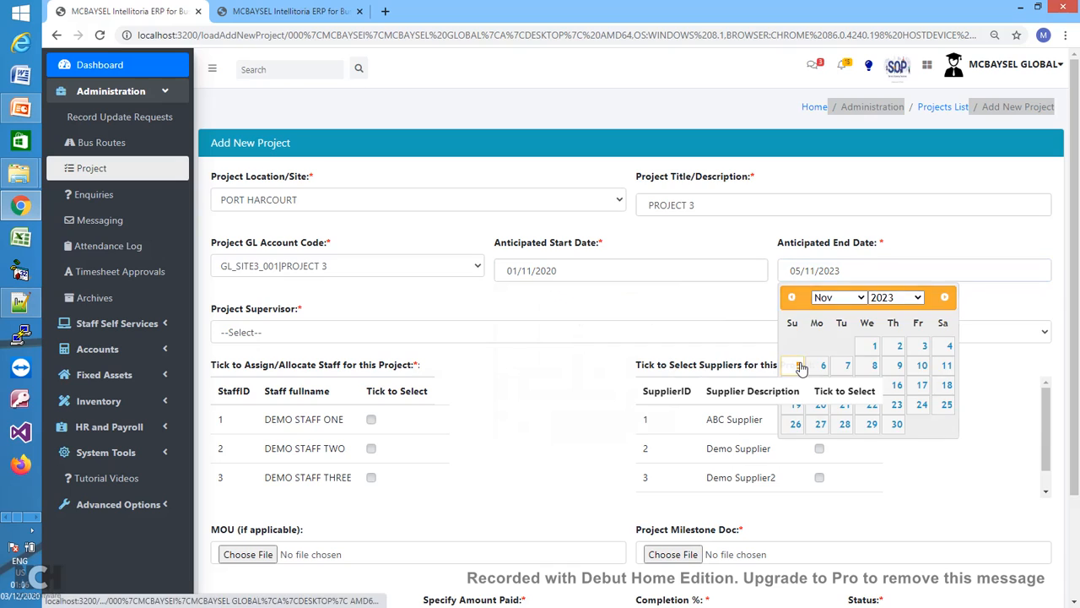
- Make DEMO STAFF TWO the supervisor and assign only DEMO STAFF ONE and TWO
left_click(450, 332)
left_click(356, 378)
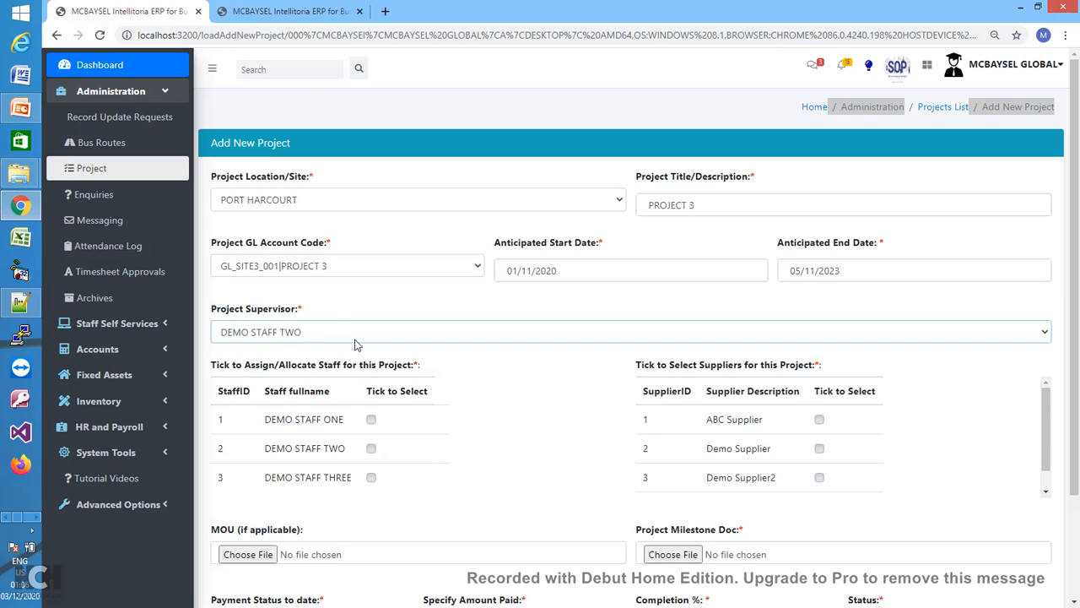
left_click(371, 449)
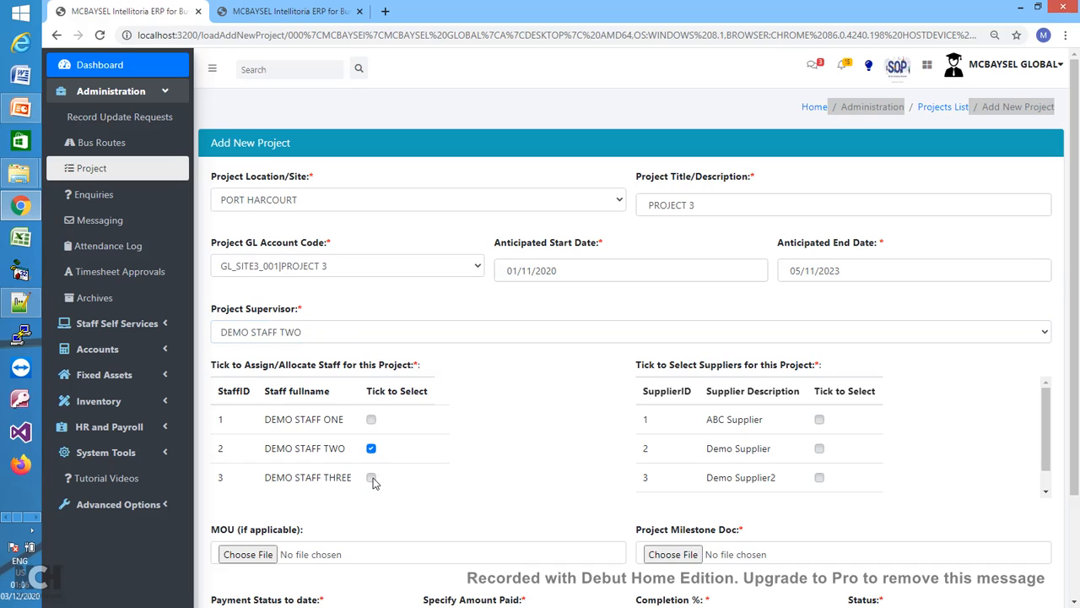
left_click(372, 479)
left_click(371, 420)
left_click(372, 478)
- Set the supplier checkboxes so Demo Supplier2 is assigned to the project
left_click(820, 422)
left_click(819, 478)
left_click_drag(1074, 459, 1078, 526)
left_click_drag(1046, 376, 1047, 392)
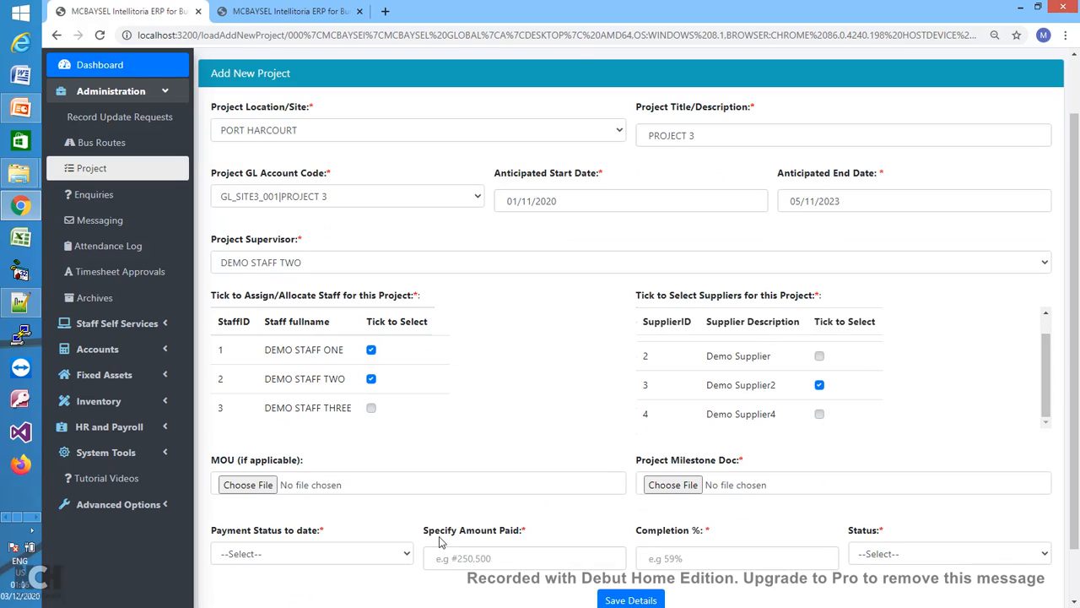
- Give Project 3 payment status Full Payment, amount paid 12000000, 50% completion and status Uncompleted
left_click(380, 556)
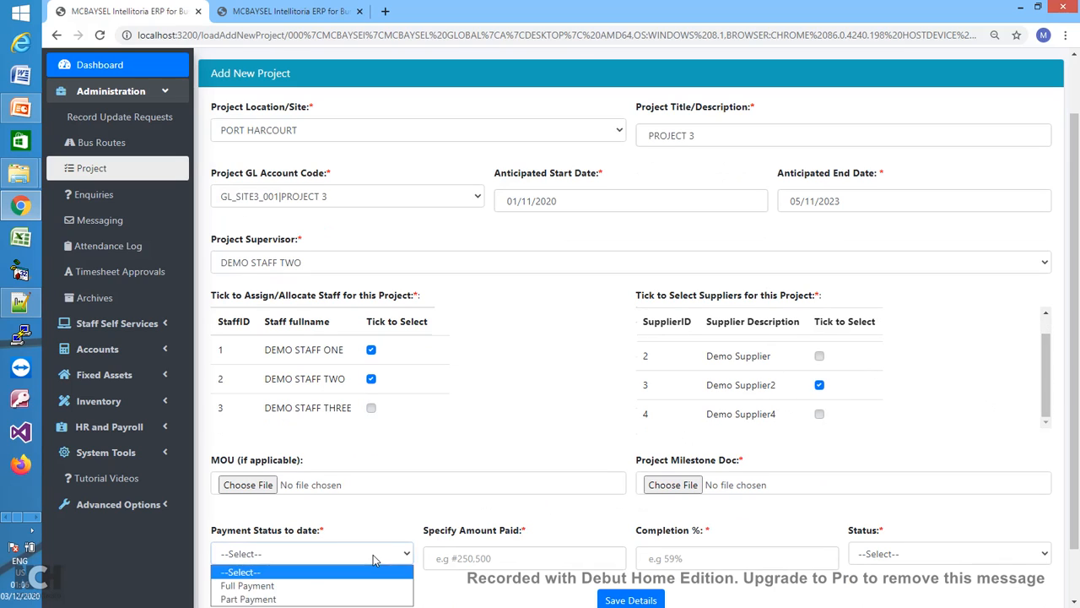
left_click(302, 588)
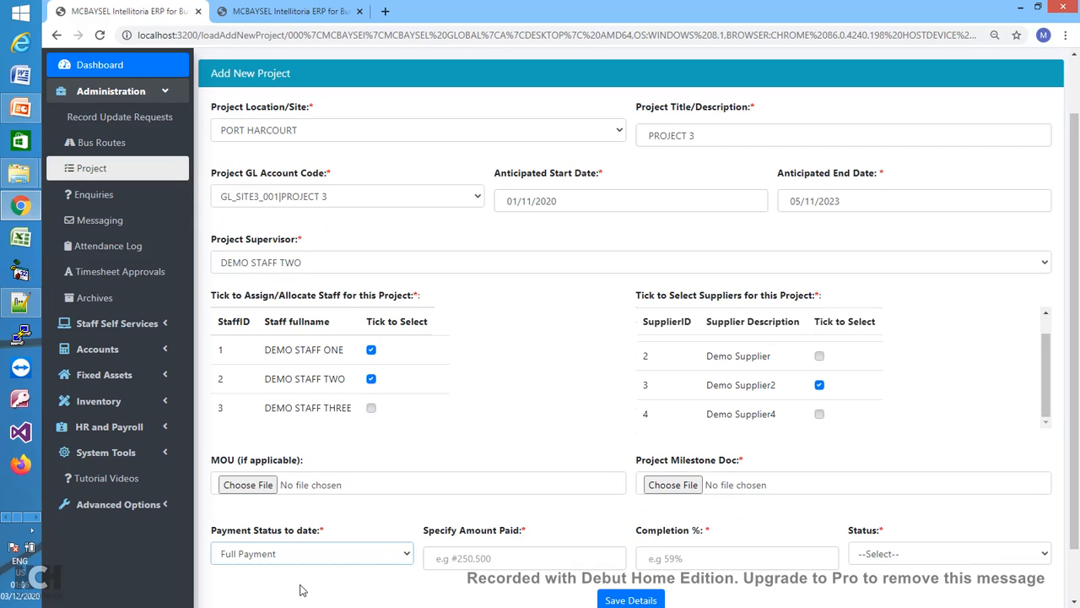
left_click(469, 558)
type("1")
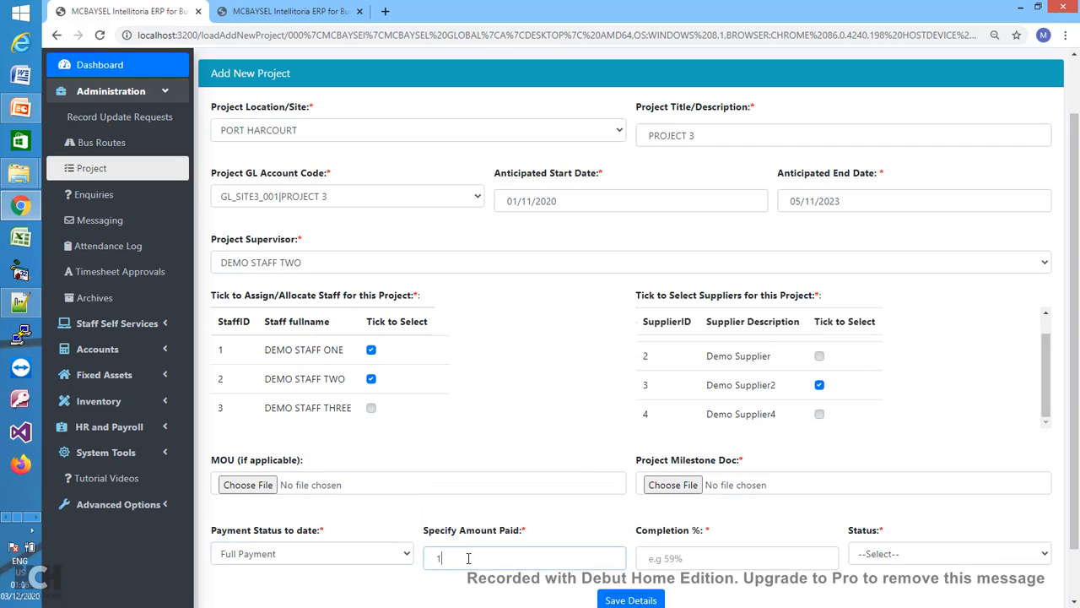
type("2000000")
left_click(678, 562)
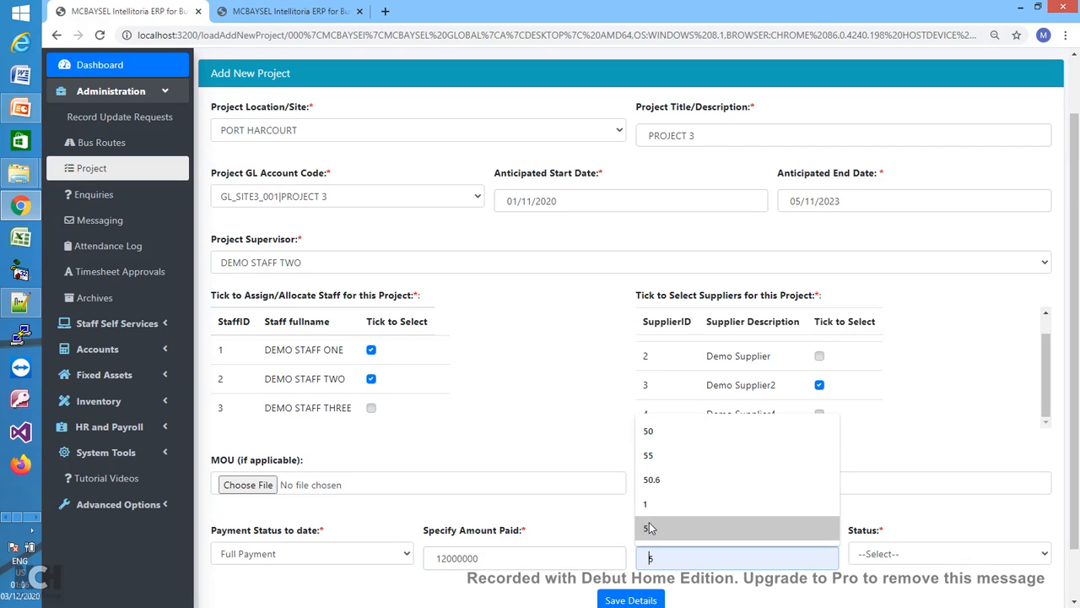
left_click(651, 433)
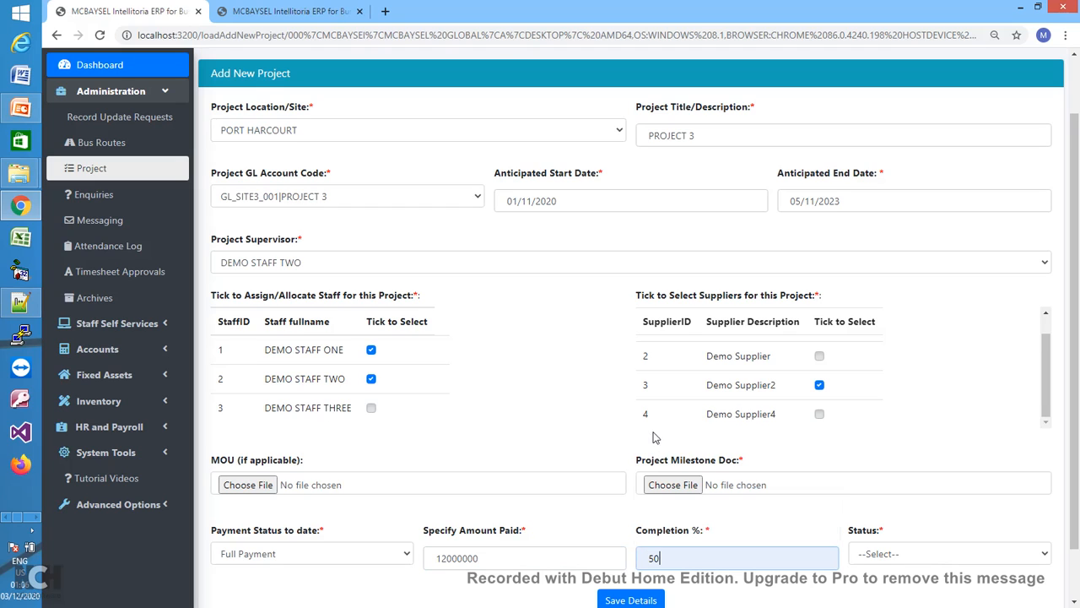
left_click(951, 553)
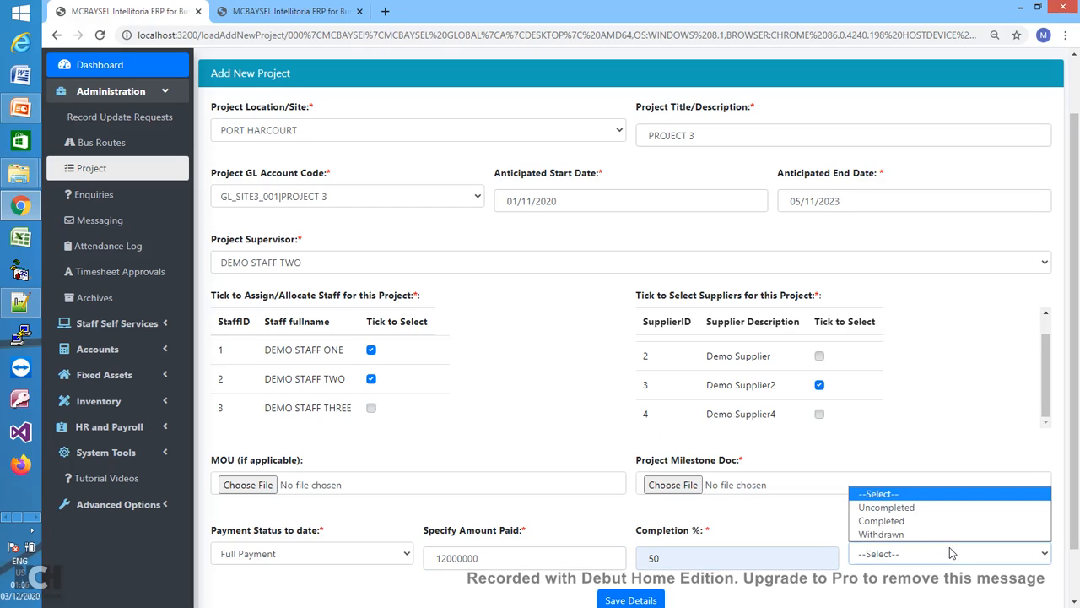
left_click(898, 512)
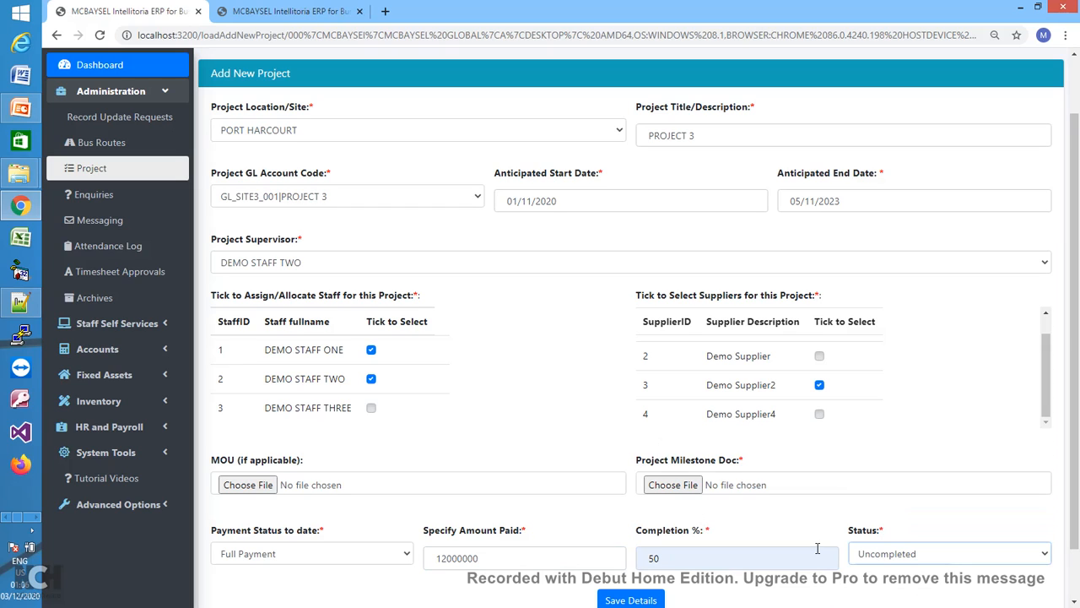
- Save Project 3's details and return to a blank Add New Project form
left_click(646, 600)
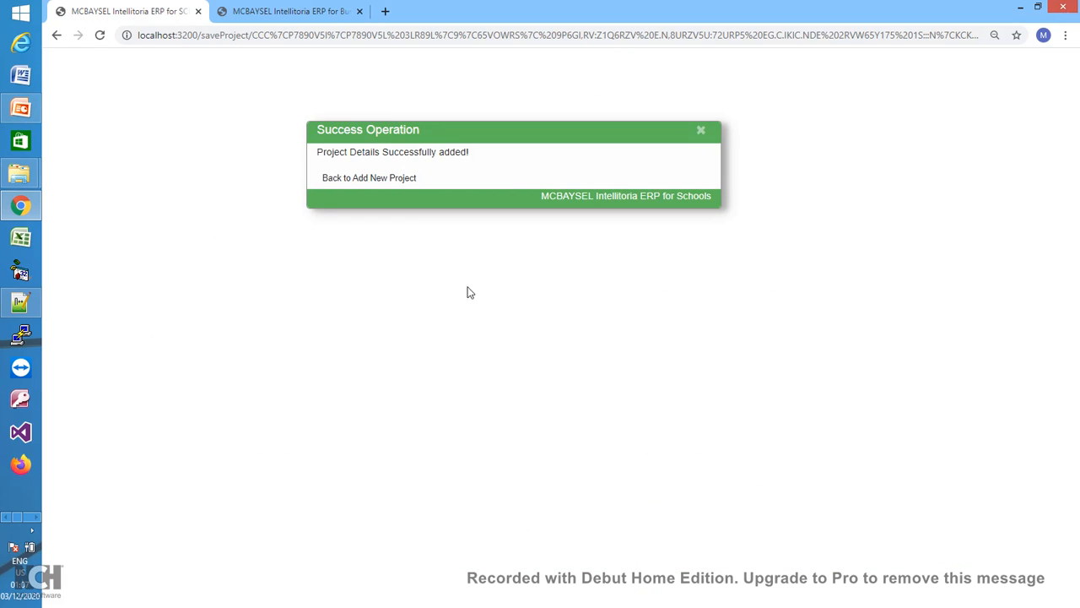
left_click(401, 187)
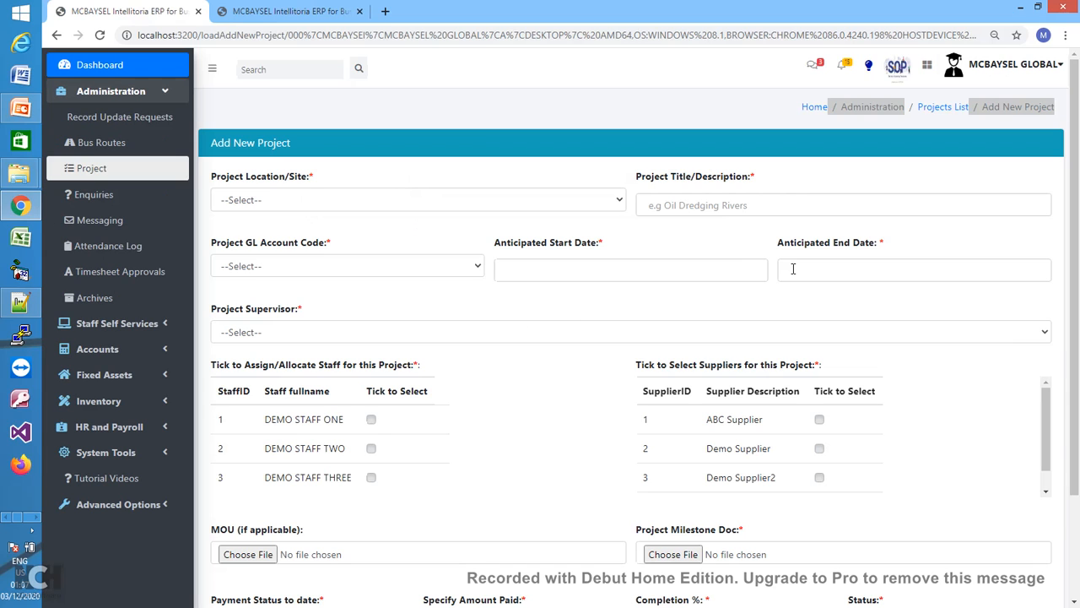
left_click_drag(1076, 381, 1068, 332)
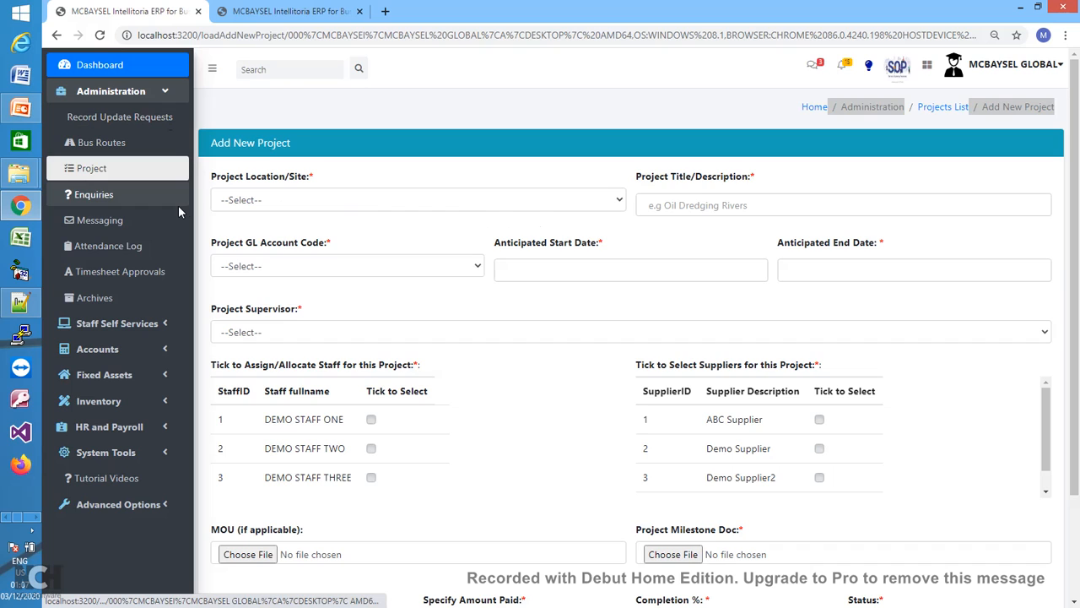
- Reload the projects list via Administration > Project so PROJECT 3 at PORT HARCOURT appears
left_click(938, 111)
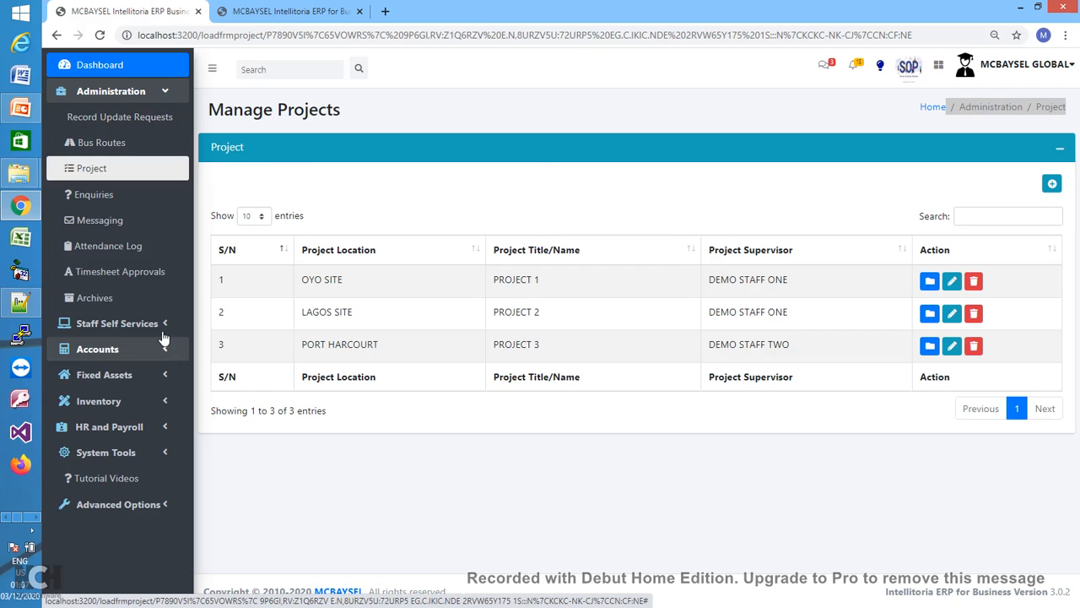
left_click(169, 99)
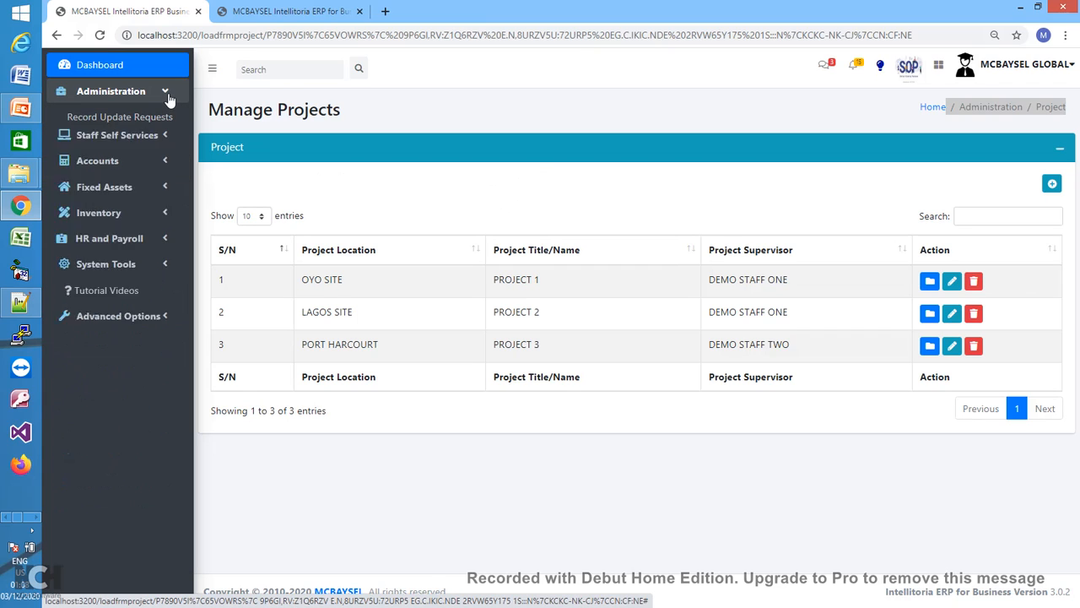
left_click(164, 226)
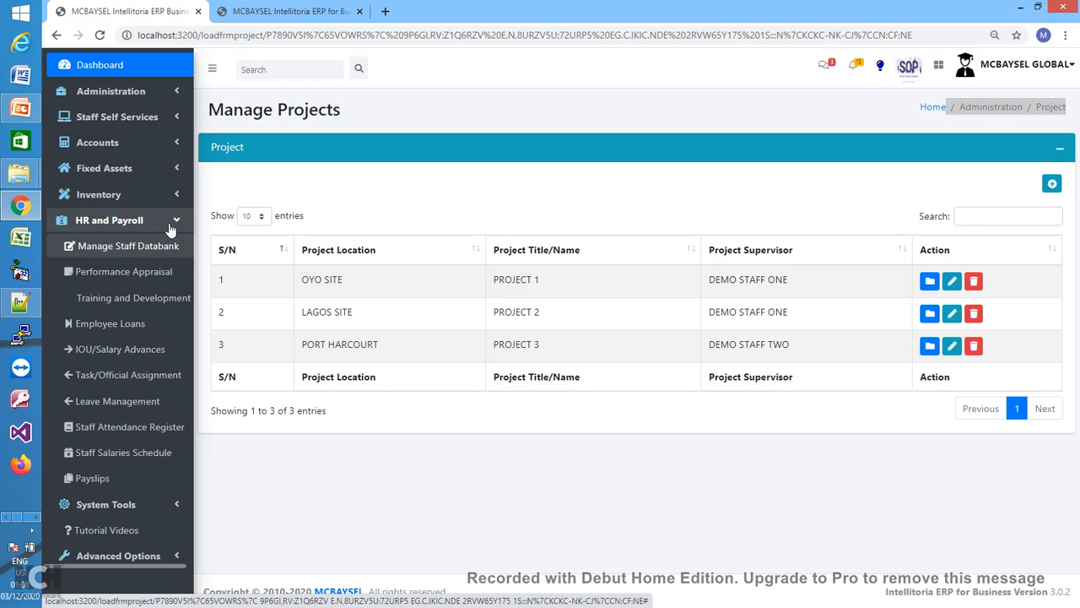
left_click(179, 95)
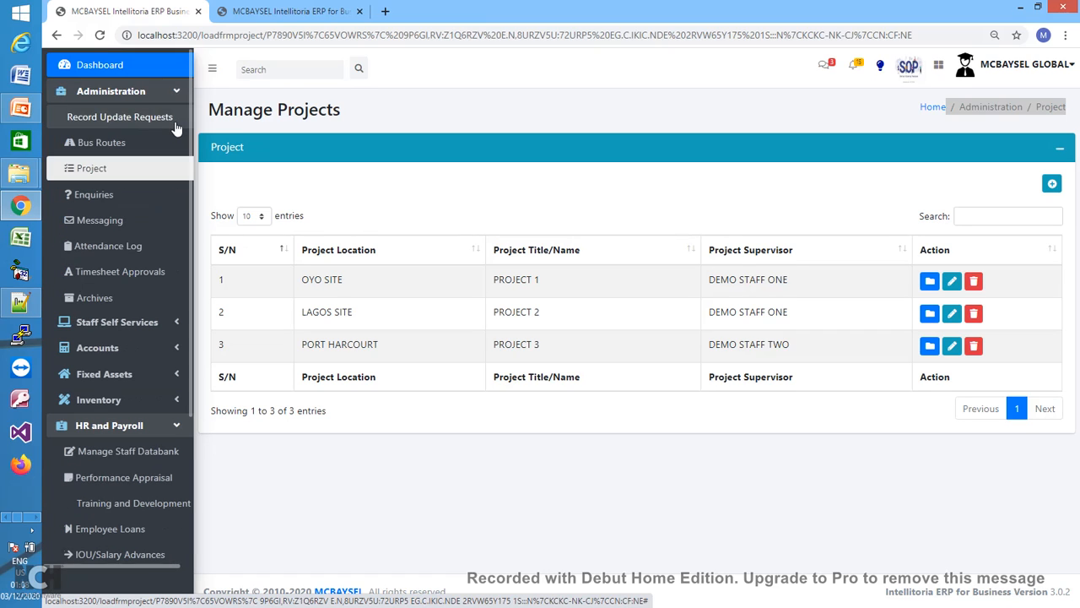
left_click(108, 170)
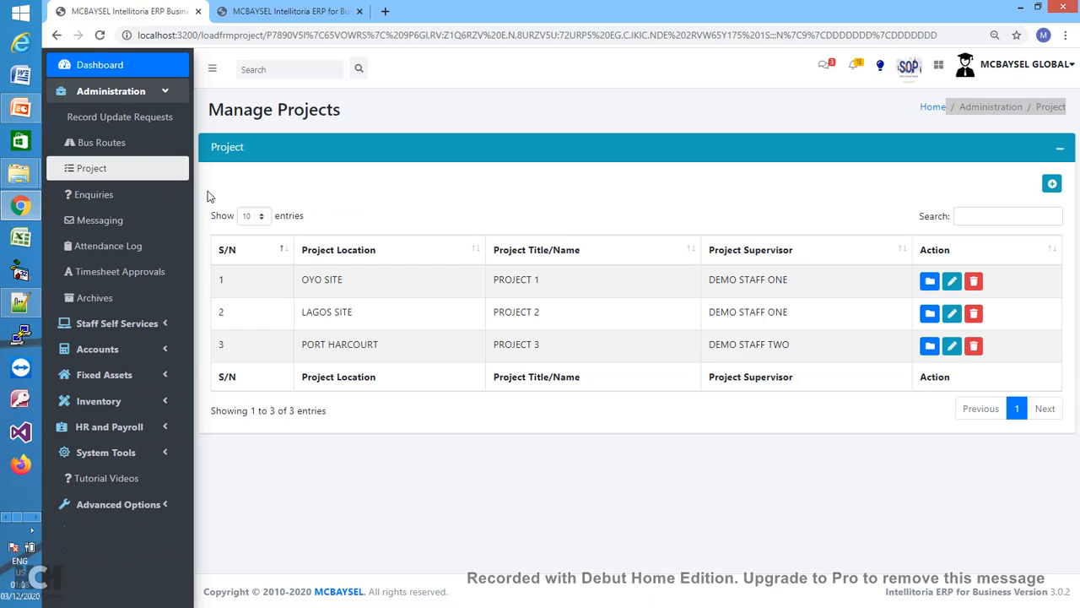
- In the staff member's tab, reload the dashboard and open Staff Self Services > Submit My Timesheet
left_click(314, 12)
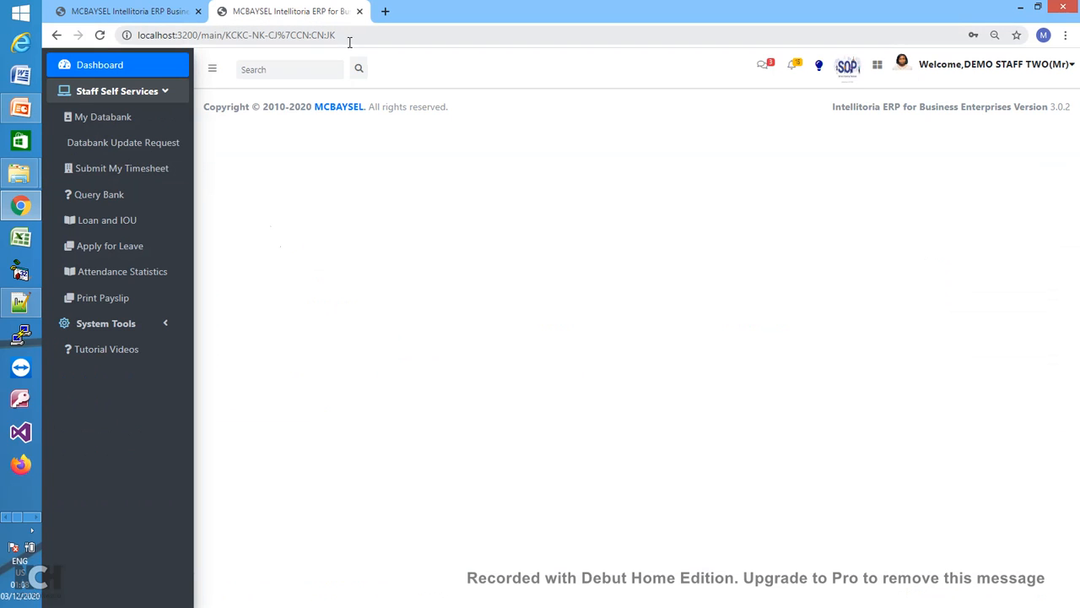
left_click(1053, 74)
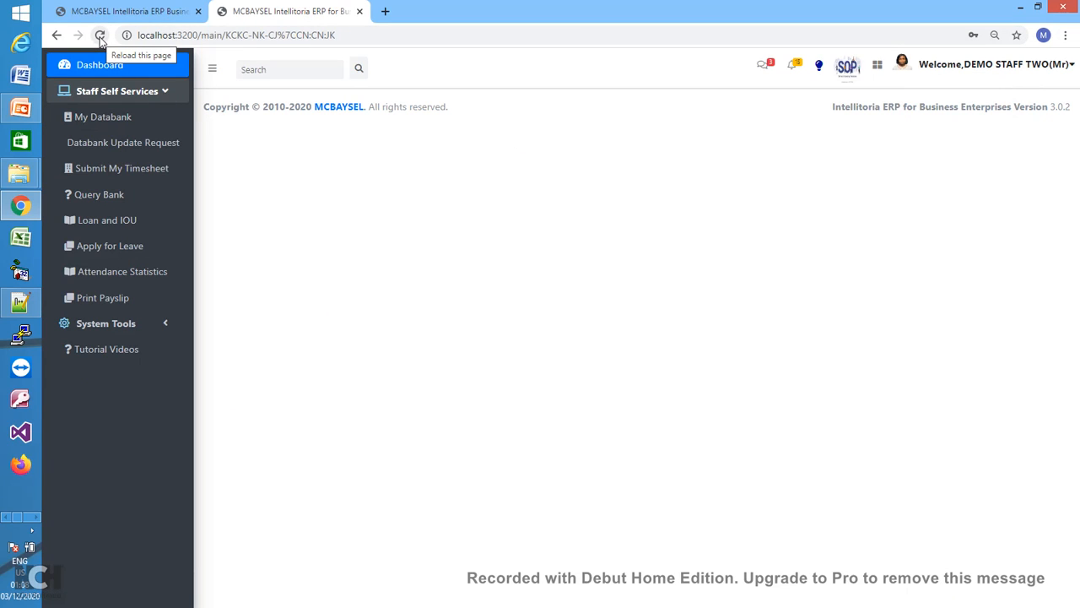
left_click(99, 37)
left_click(619, 141)
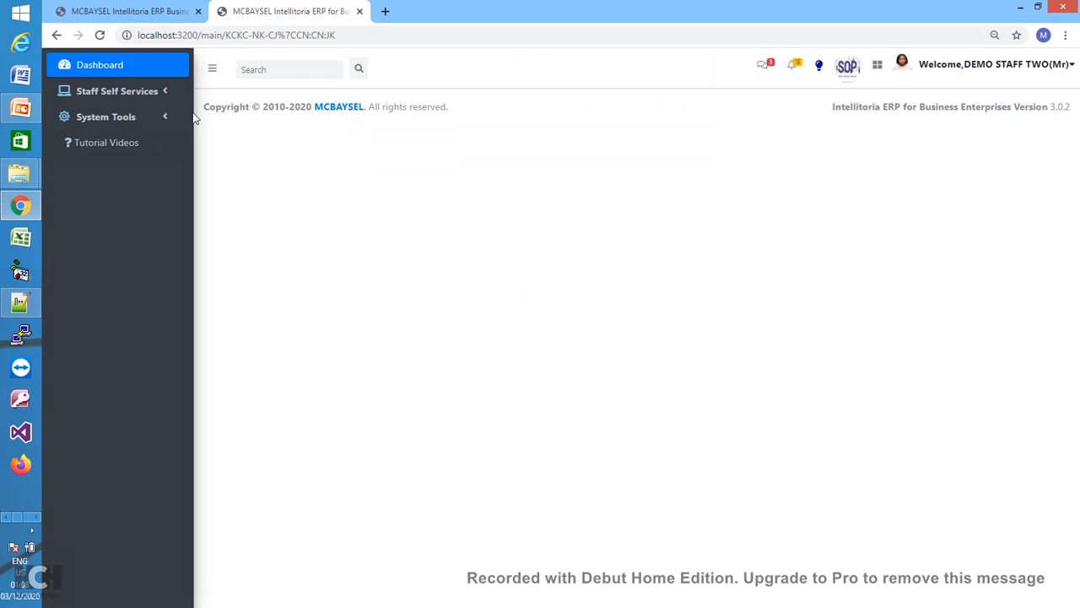
left_click(161, 93)
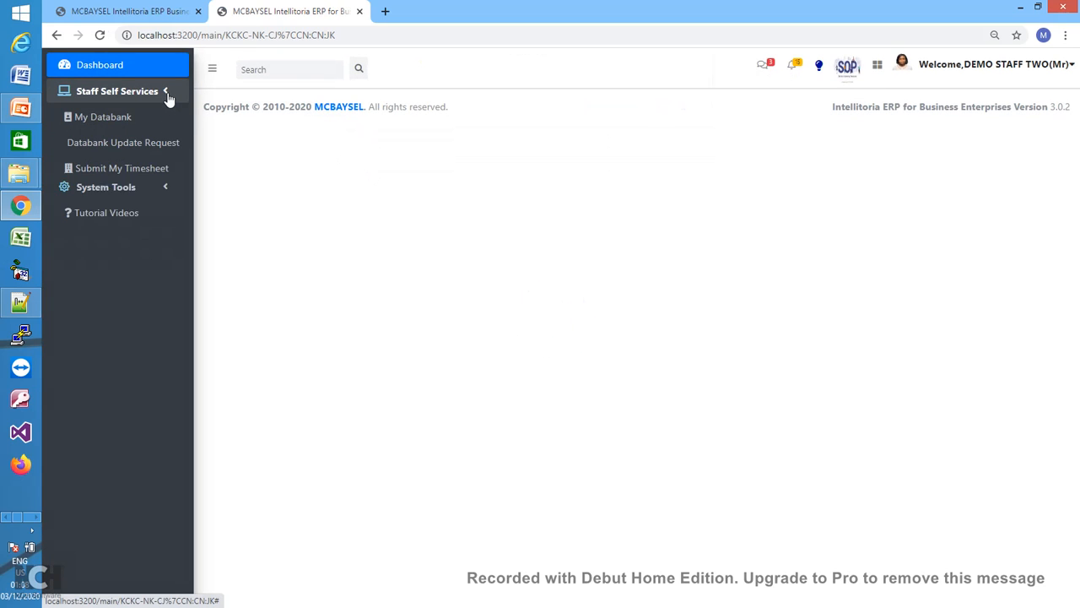
left_click(143, 175)
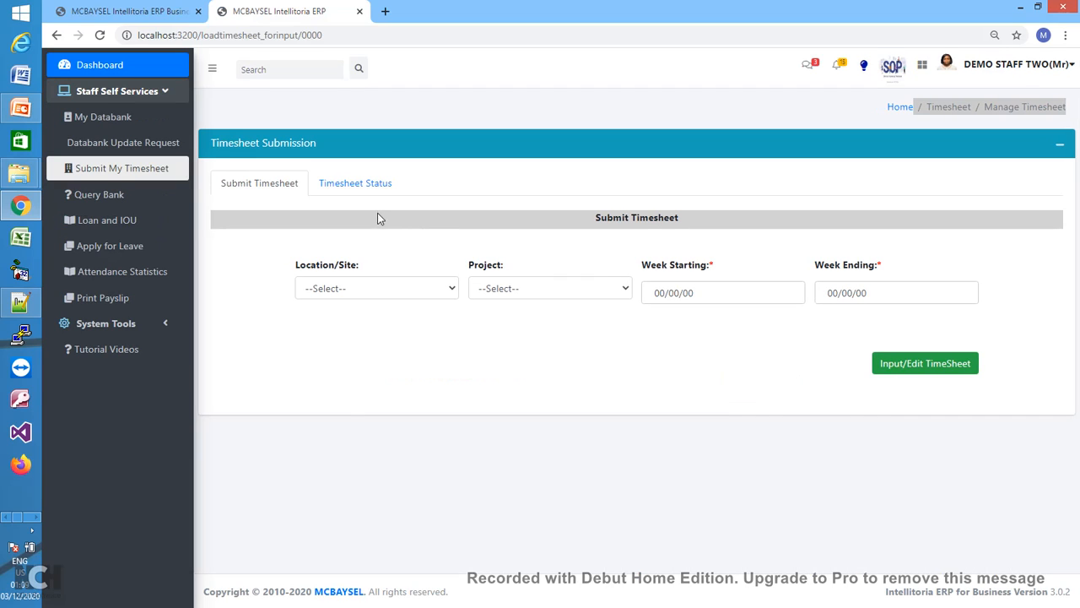
- Choose LAGOS SITE as the location and PROJECT 1 as the project
left_click(446, 291)
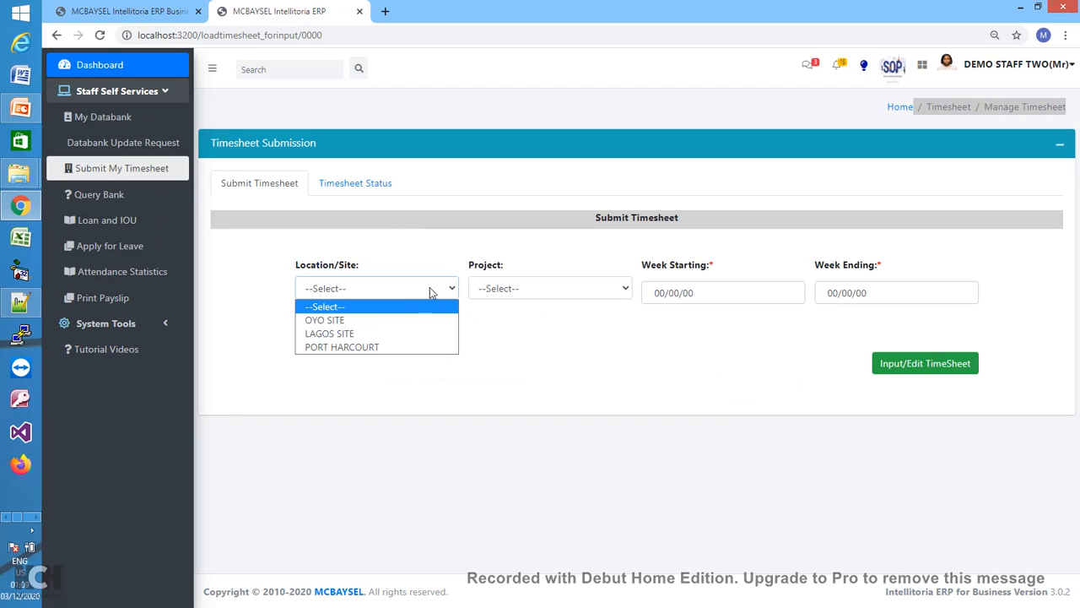
left_click(347, 334)
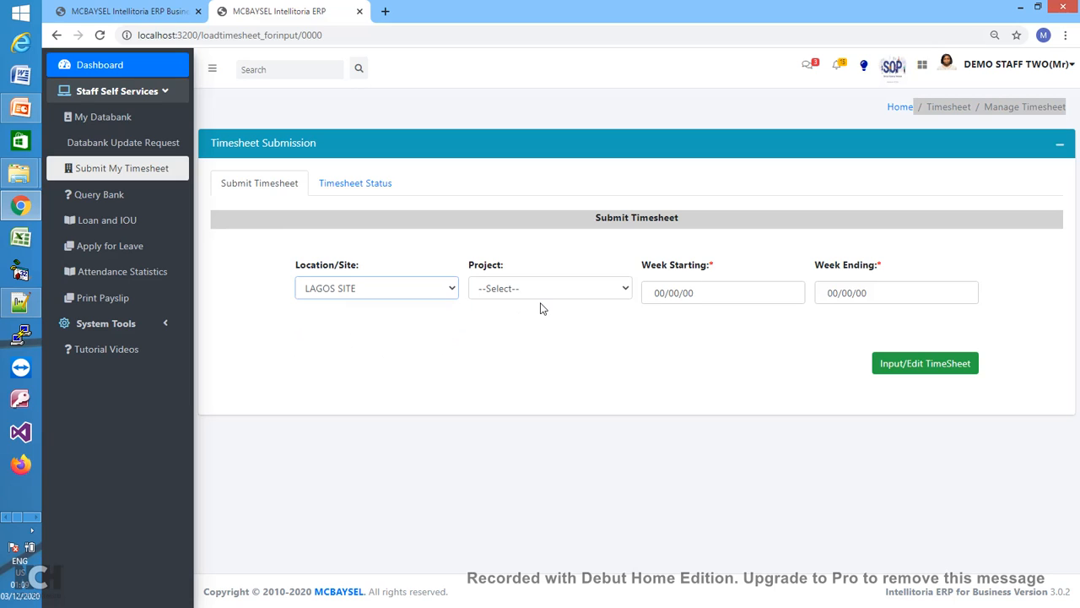
left_click(611, 290)
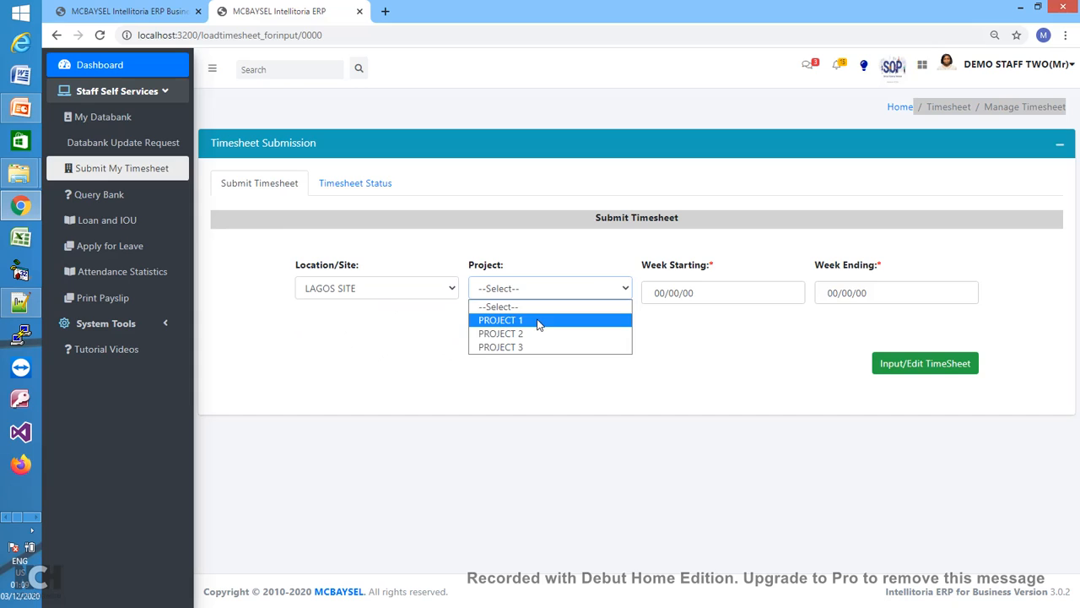
left_click(538, 321)
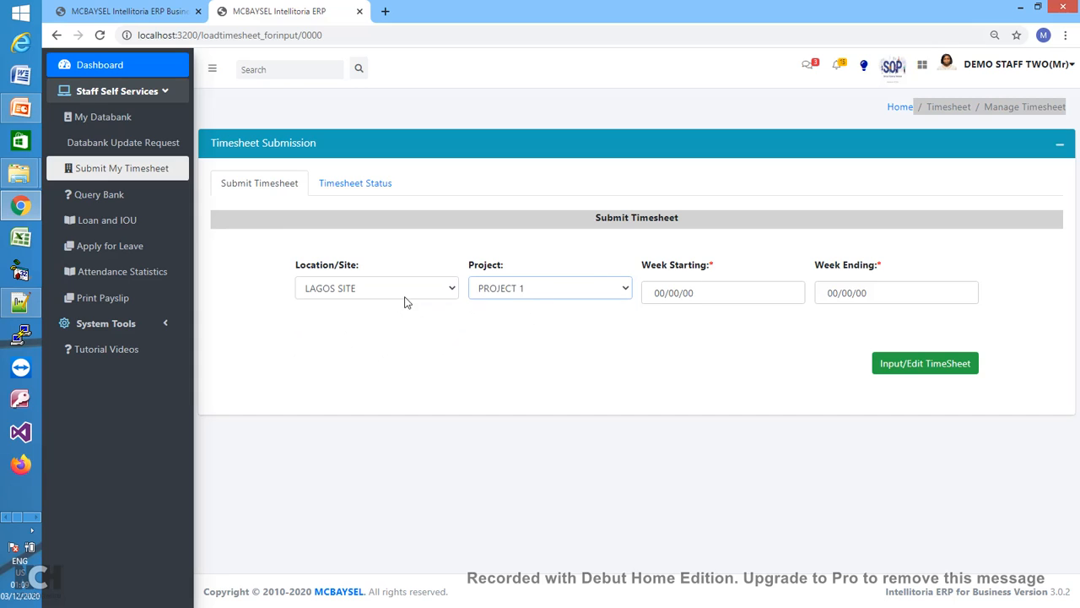
- Set the week to start Sunday 06/12/2020, ending 12/12/2020
left_click(725, 295)
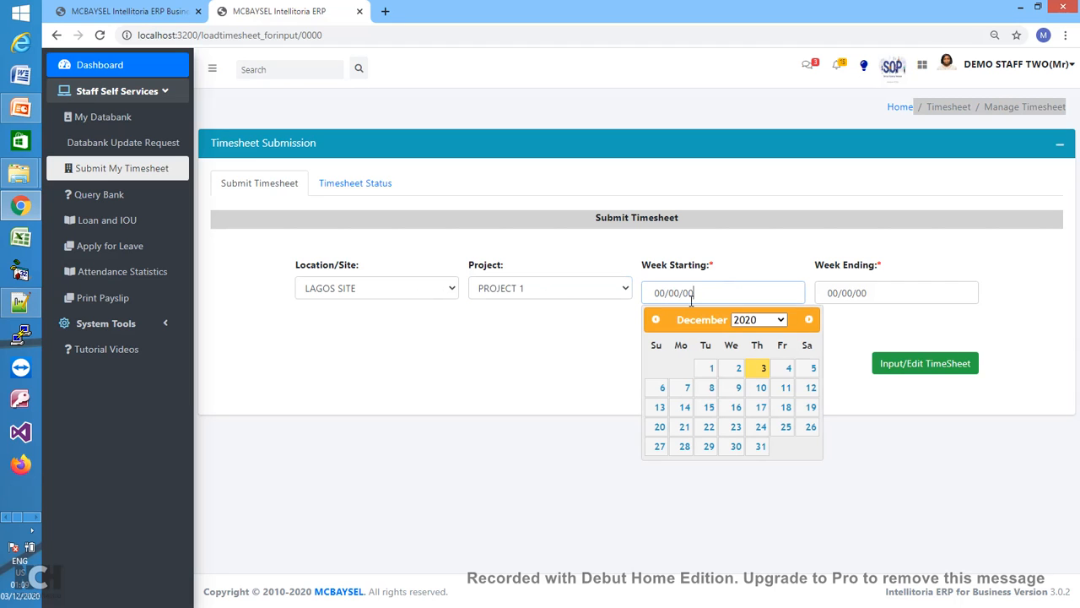
left_click(660, 407)
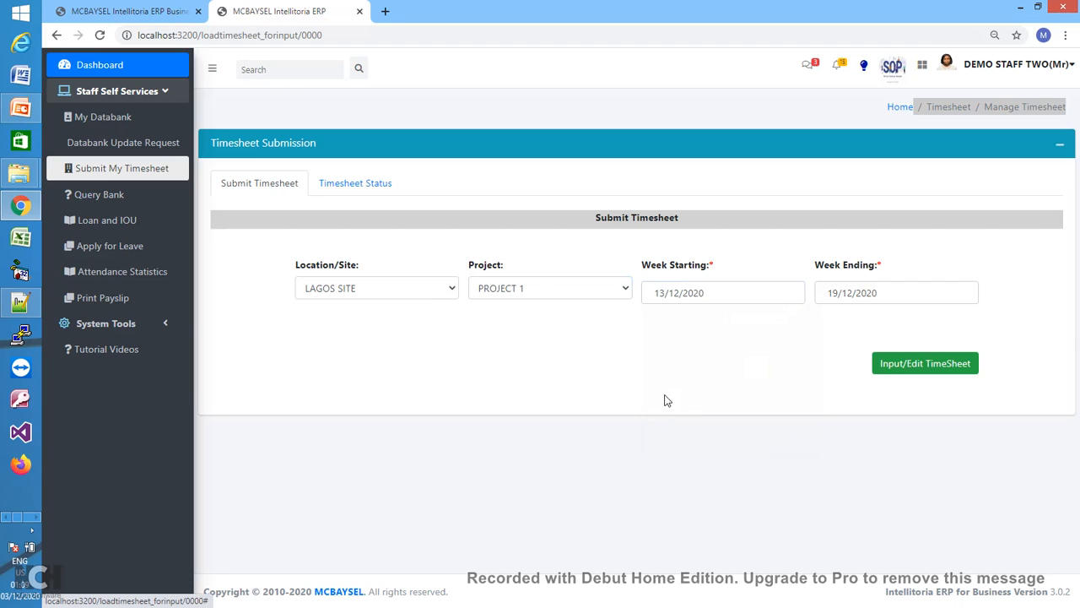
left_click(715, 294)
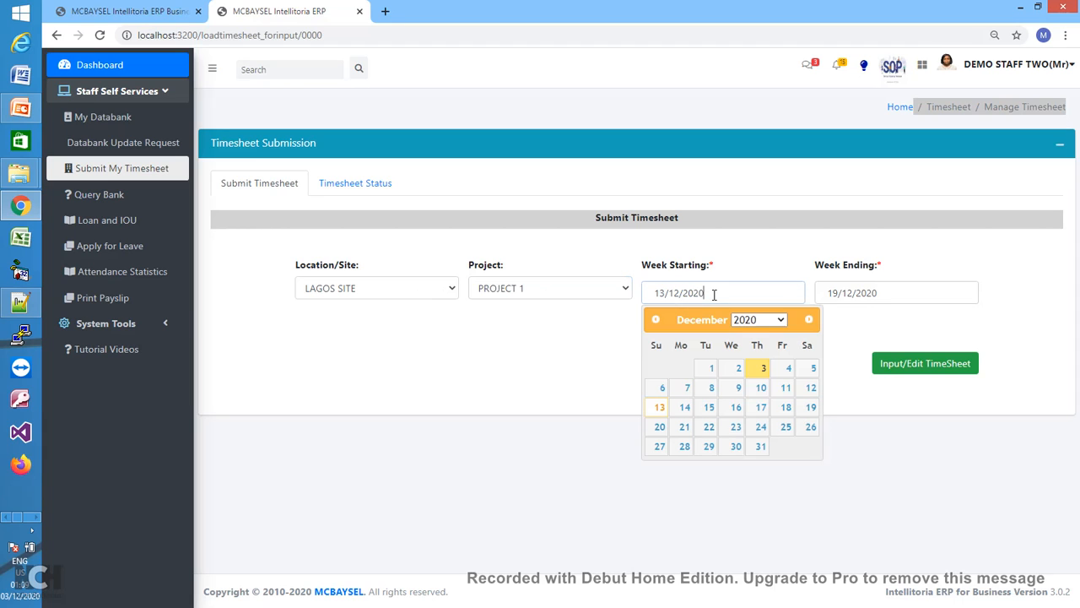
left_click(662, 407)
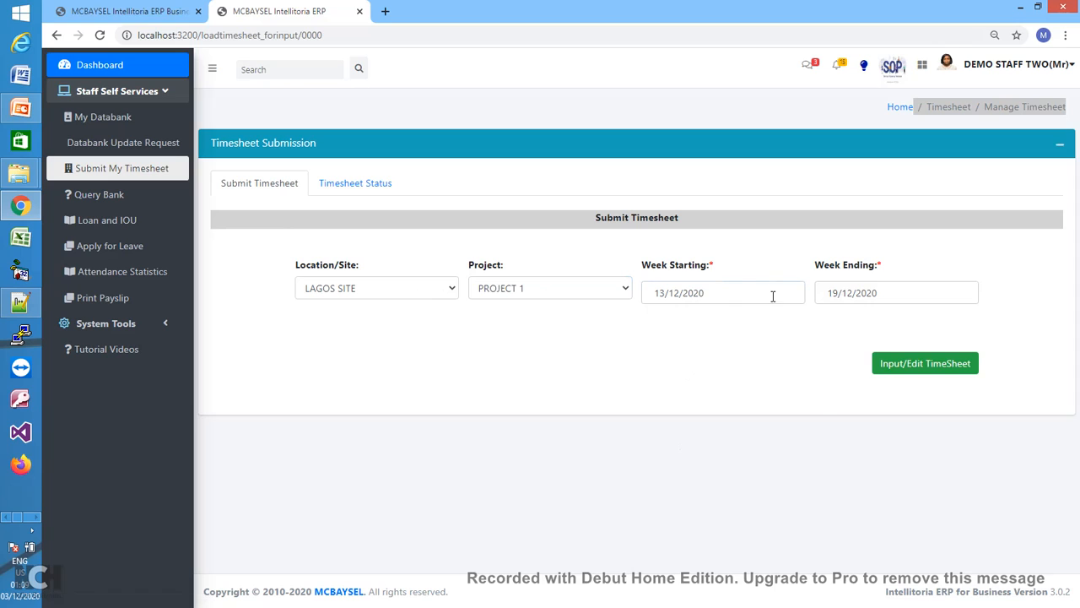
left_click(722, 291)
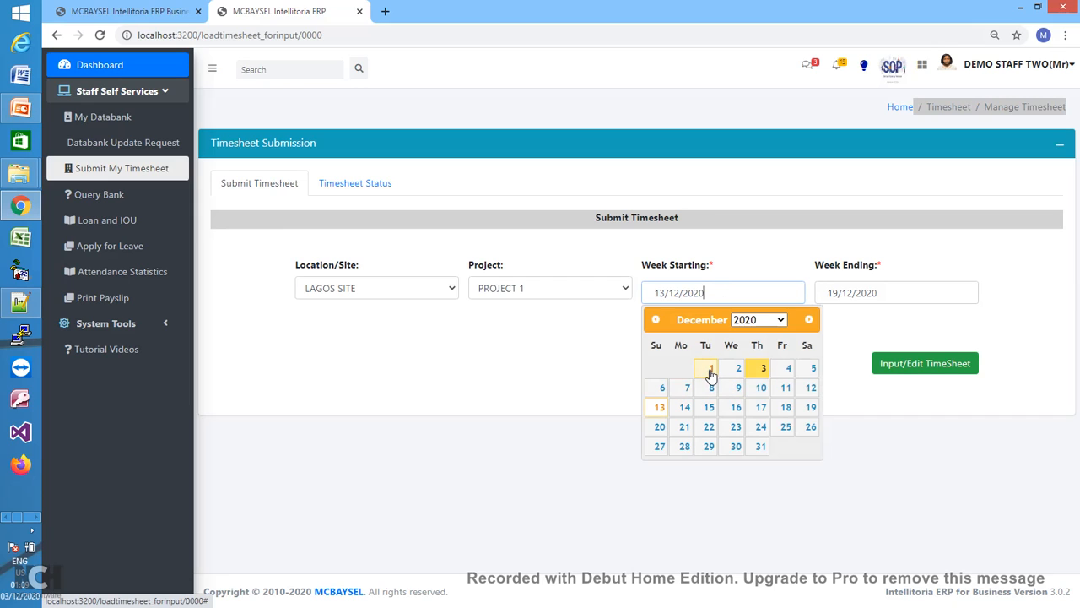
left_click(662, 390)
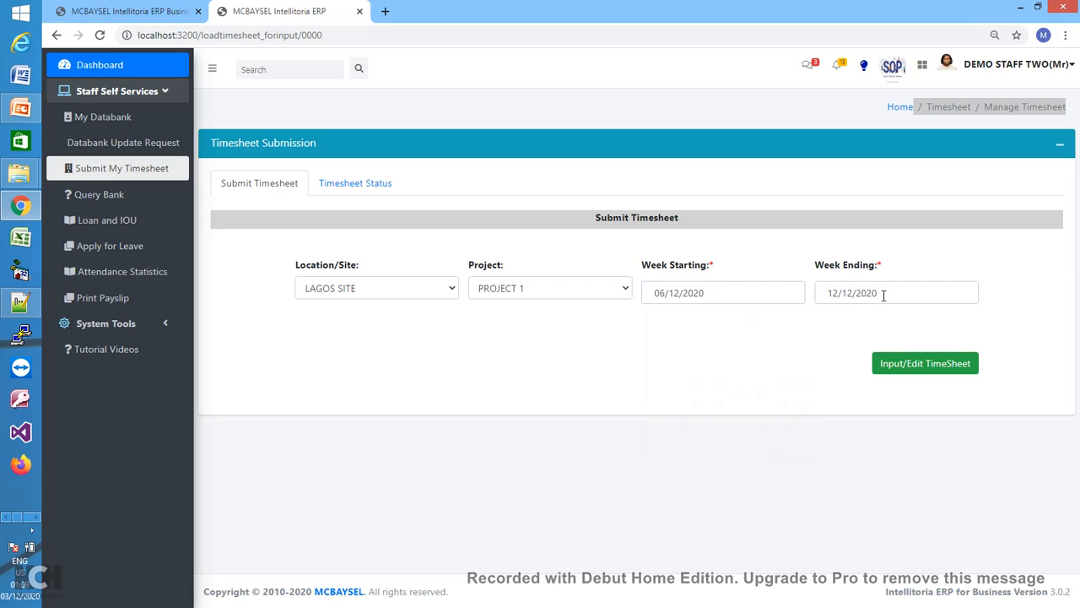
- Load the week's daily hours grid and set Sunday's task description to N/A
left_click(920, 370)
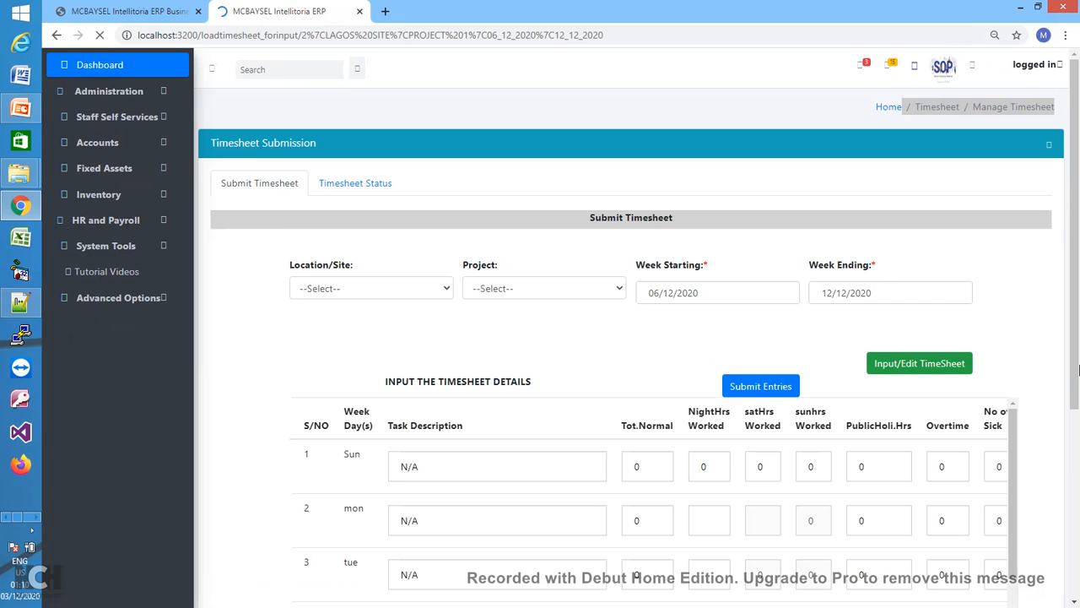
left_click_drag(1077, 361, 1078, 431)
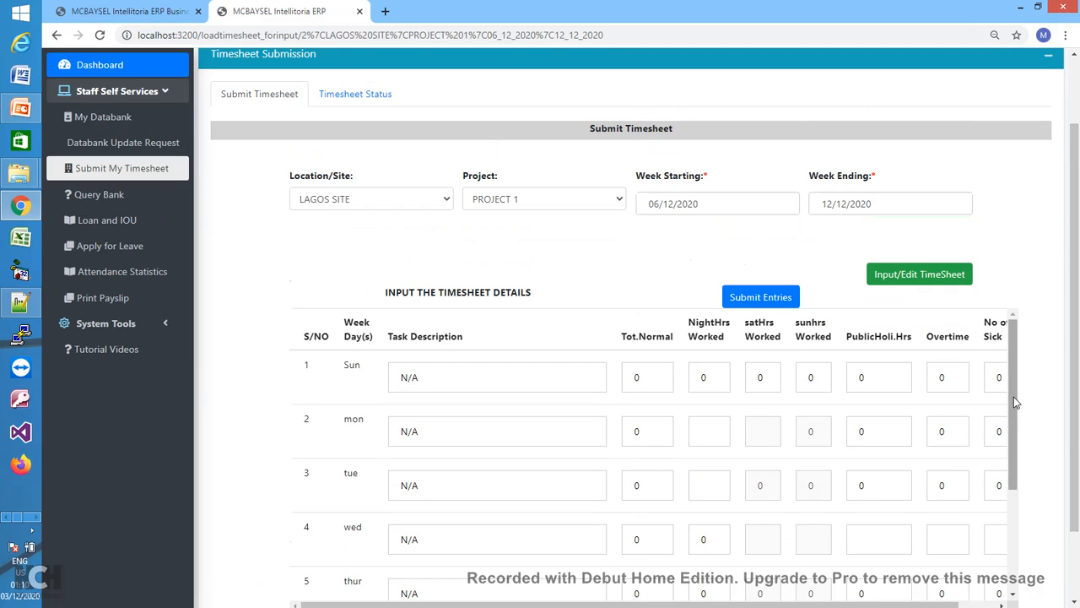
left_click_drag(1013, 396, 1011, 373)
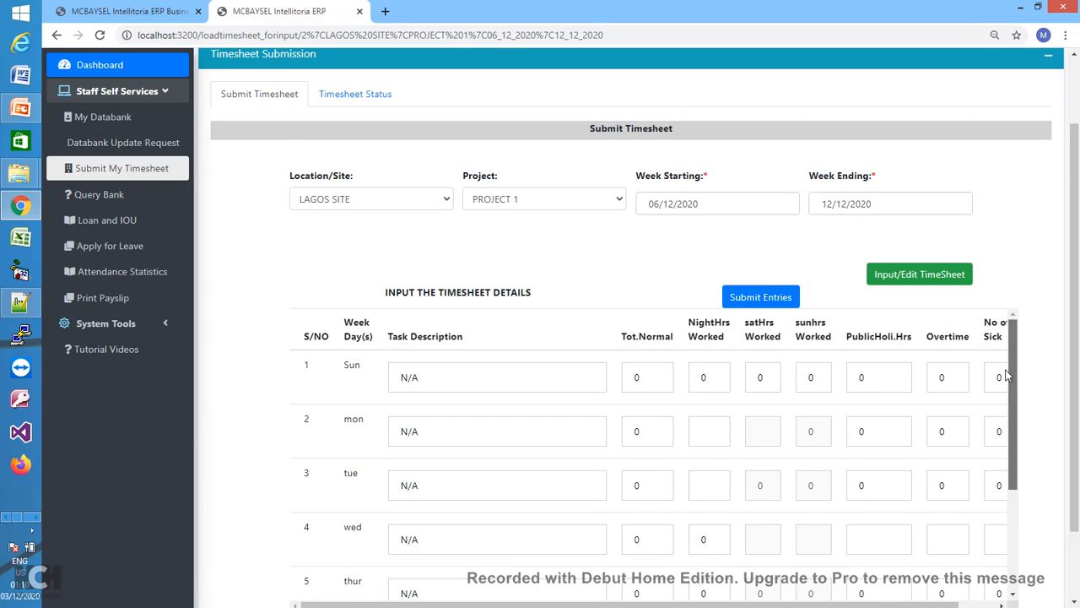
left_click(508, 380)
key("BackSpace")
key("BackSpace")
key("BackSpace")
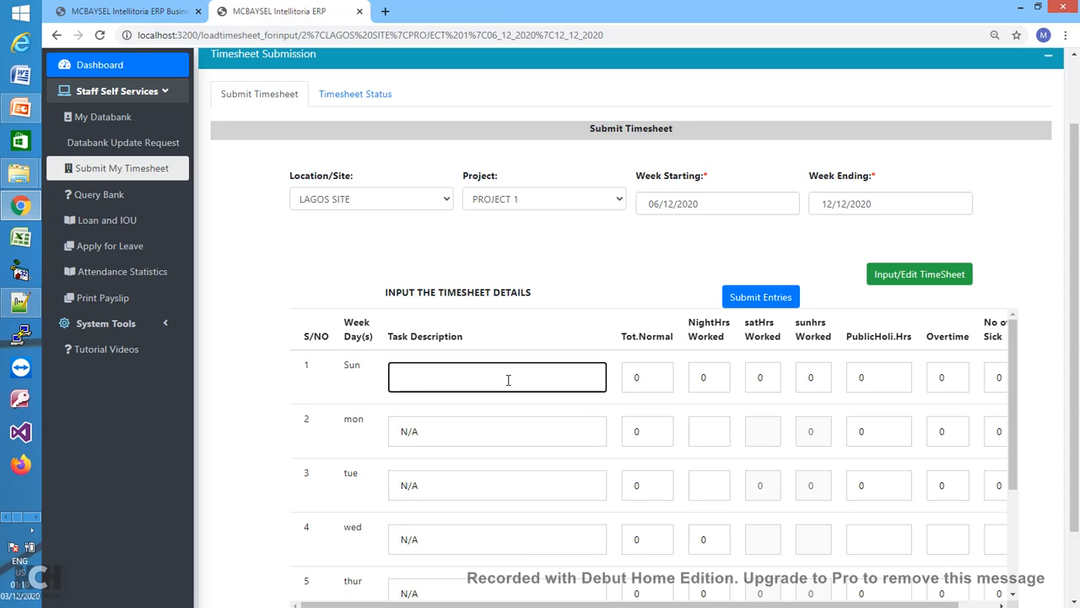
type("N/A")
- Enter Monday's task 'Audit and Accounts' with 5 normal hours and 0 night hours
left_click(482, 430)
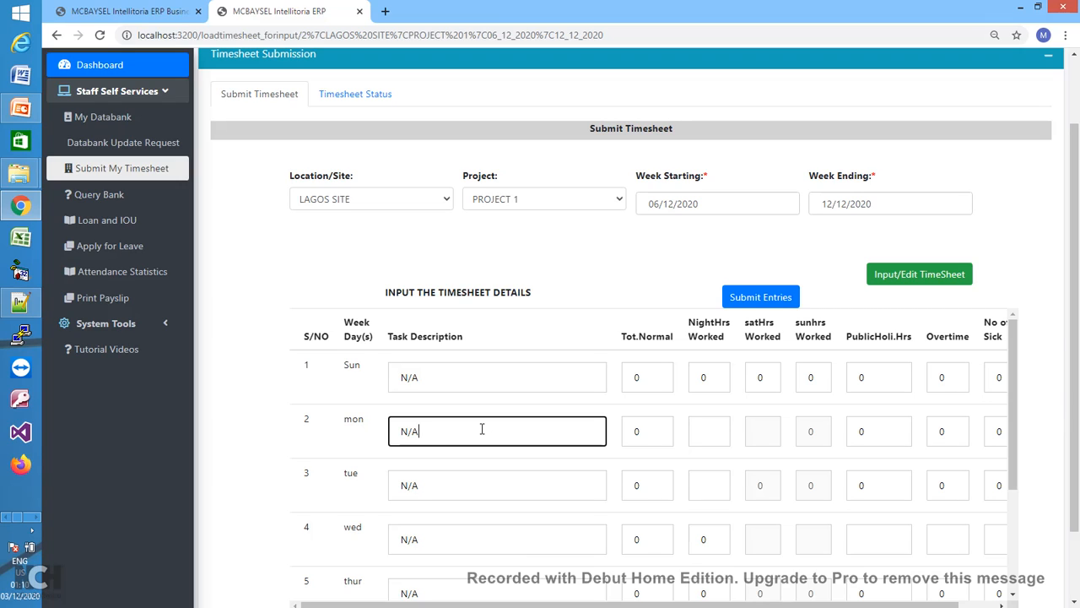
key("BackSpace")
type("Audit and Accounts")
key("Tab")
type("5")
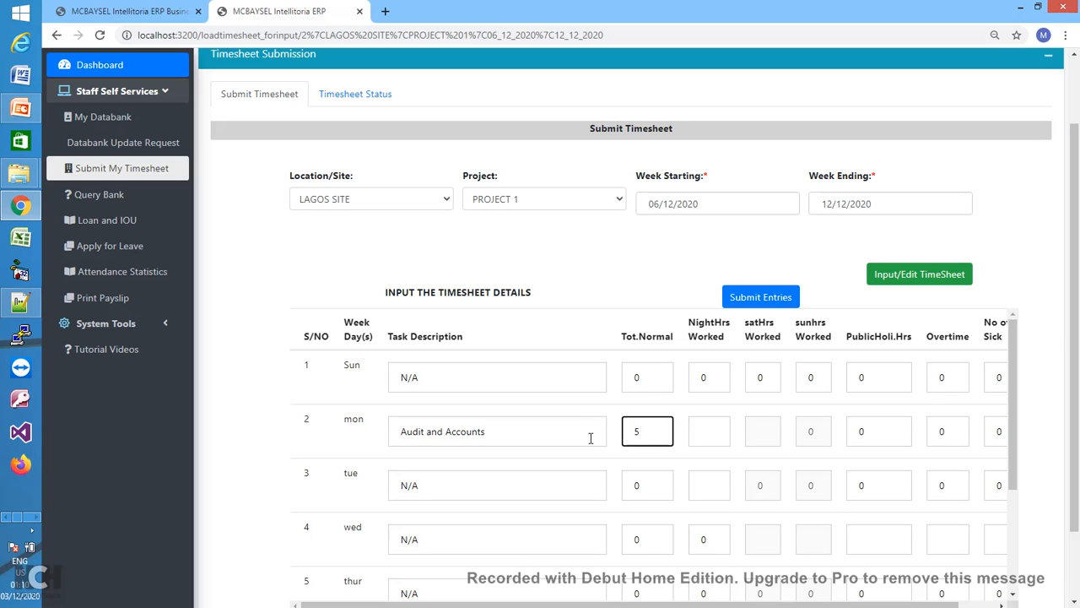
left_click(719, 434)
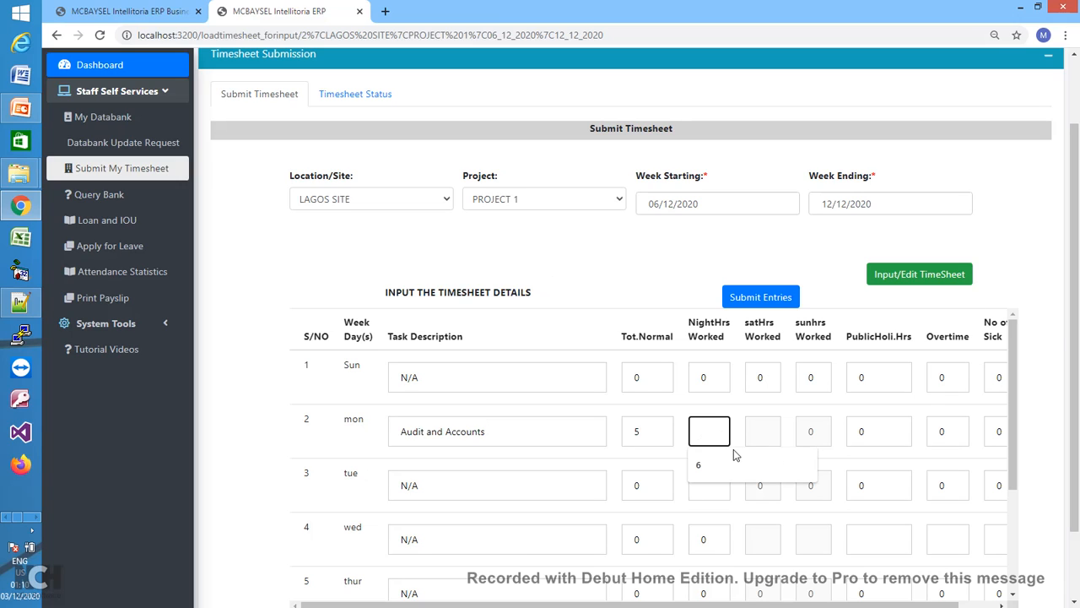
type("0")
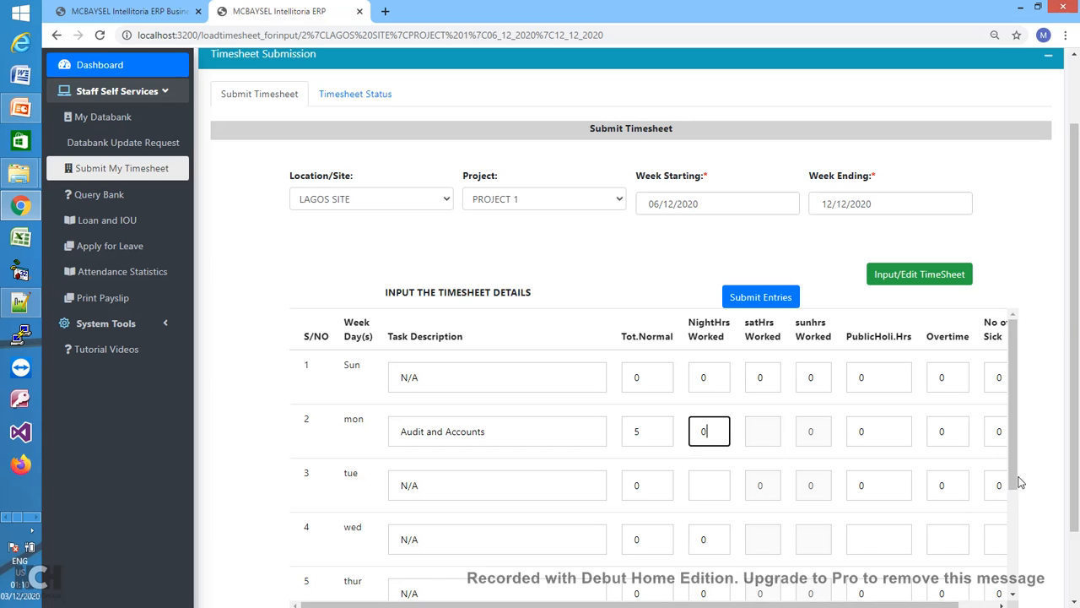
mouse_move(1013, 487)
left_mouse_down()
mouse_move(1019, 541)
mouse_move(1016, 509)
left_mouse_up()
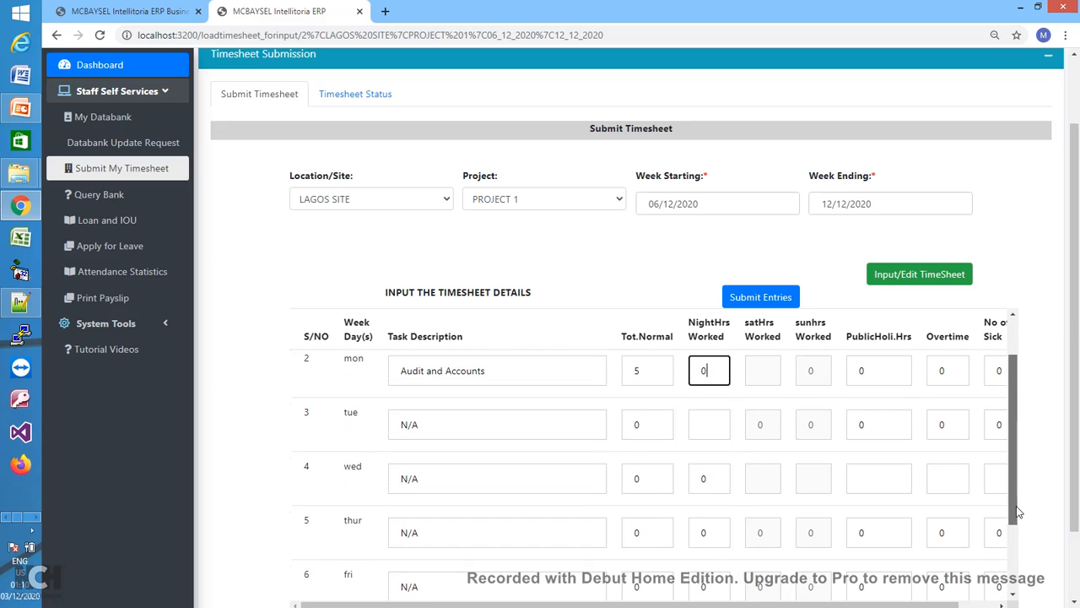
- Enter Tuesday's task 'HR dept' at 10 hours and Wednesday's 'Project director' at 6 hours
left_click(540, 424)
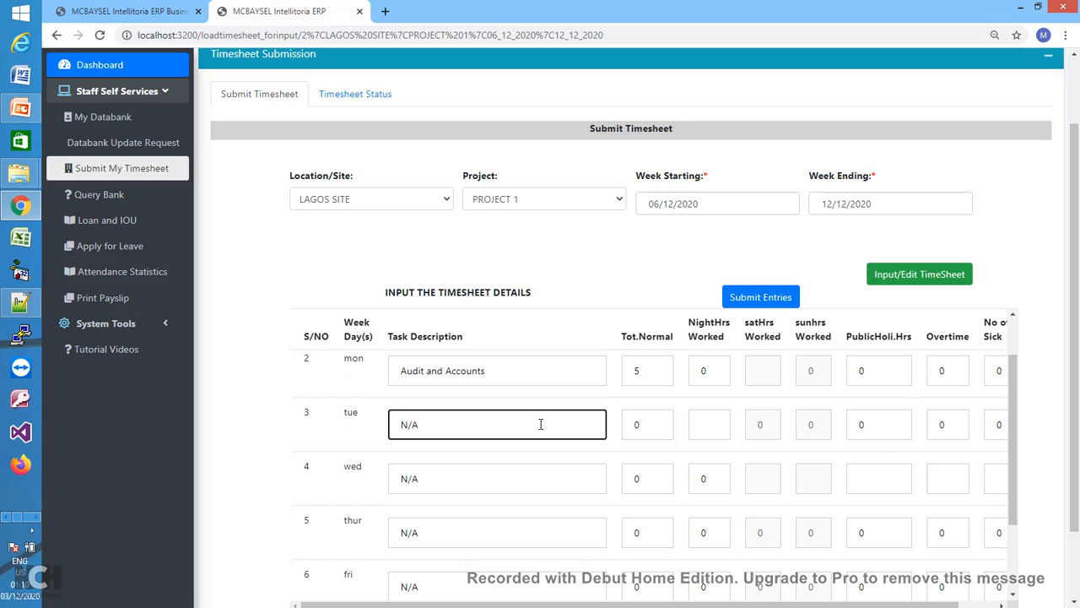
key("BackSpace")
key("BackSpace")
key("BackSpace")
type("HR dept")
left_click(629, 427)
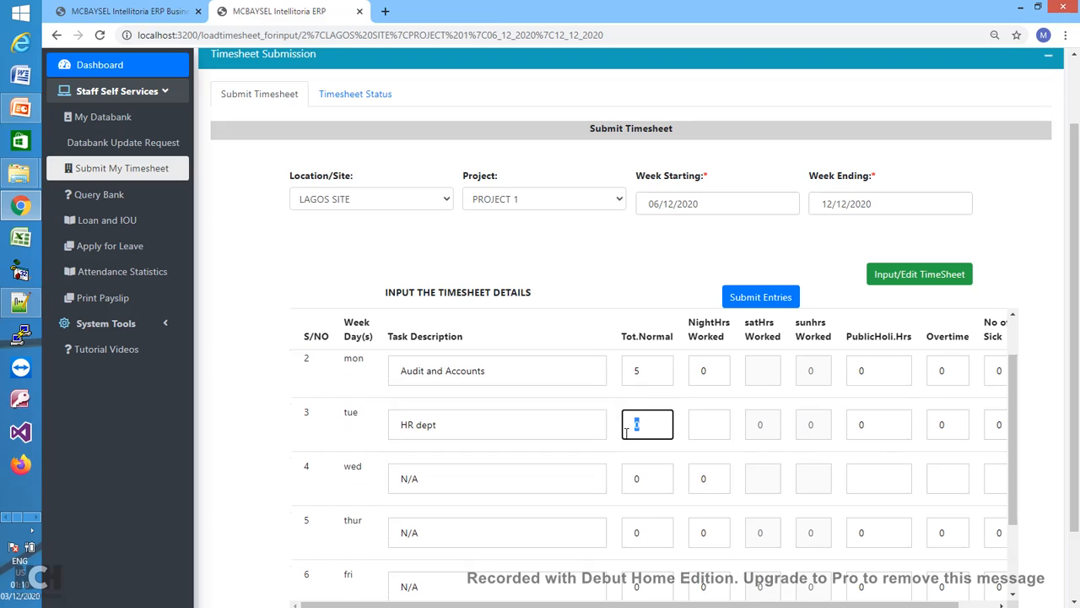
type("1")
left_click(518, 475)
key("ctrl+a")
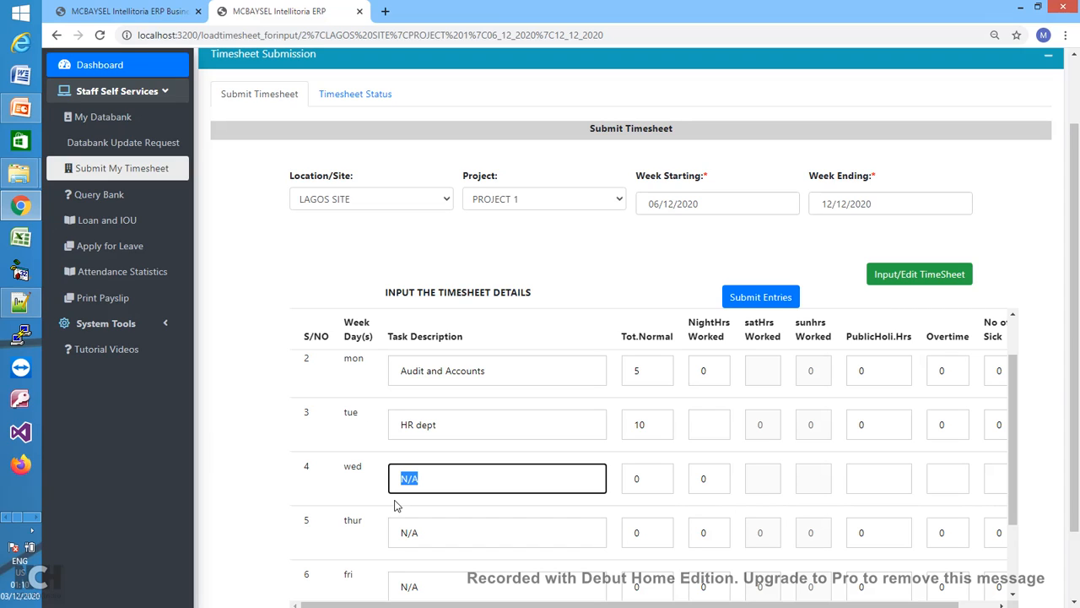
type("Project director")
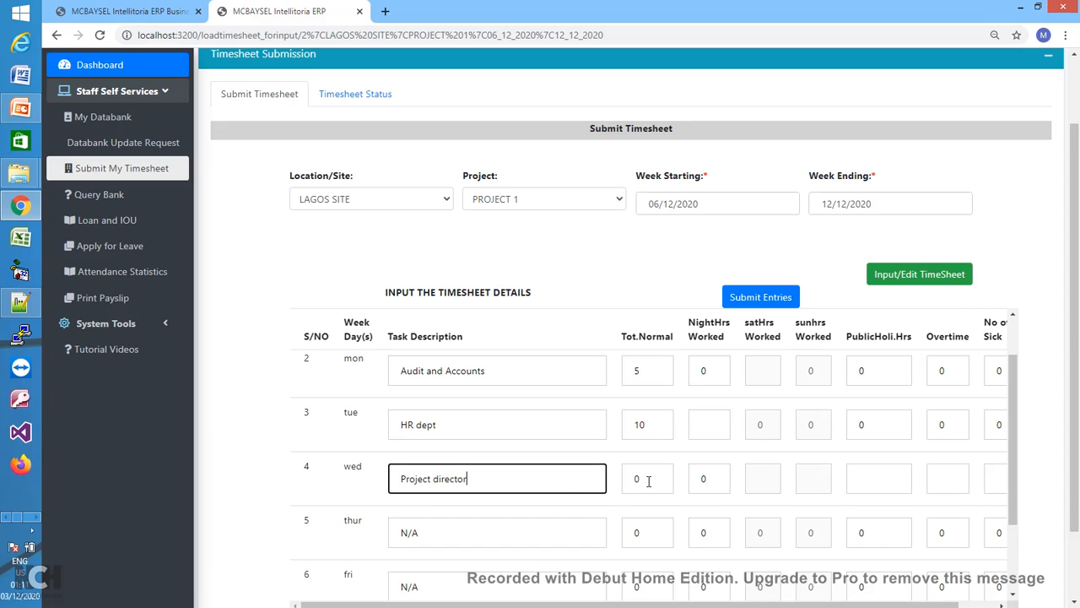
key("Tab")
type("6")
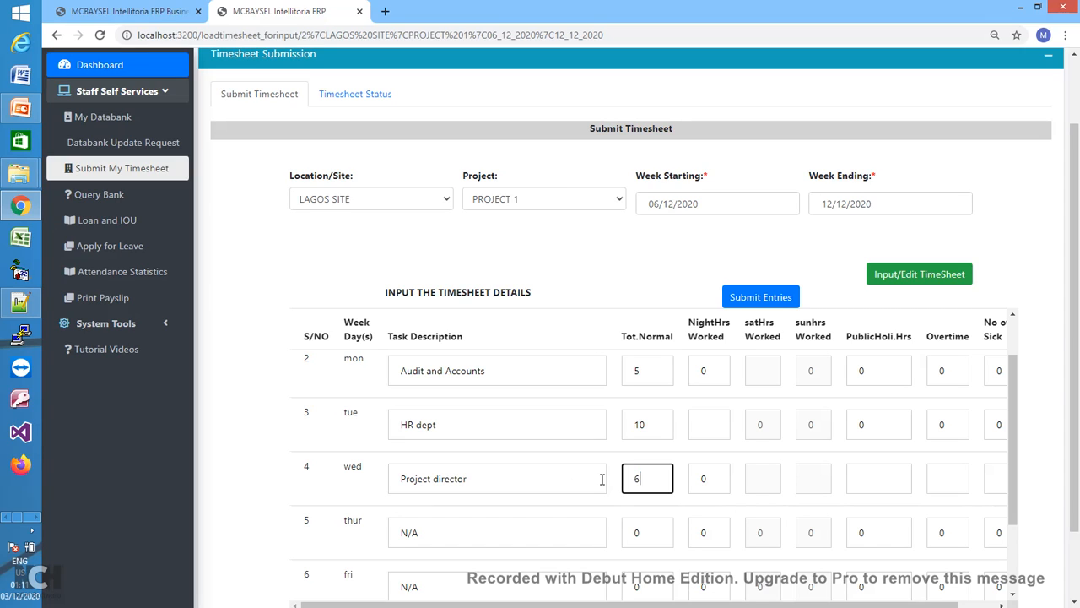
- Enter Thursday's task 'Accounts' at 4 hours and submit the week's timesheet entries
left_click(498, 530)
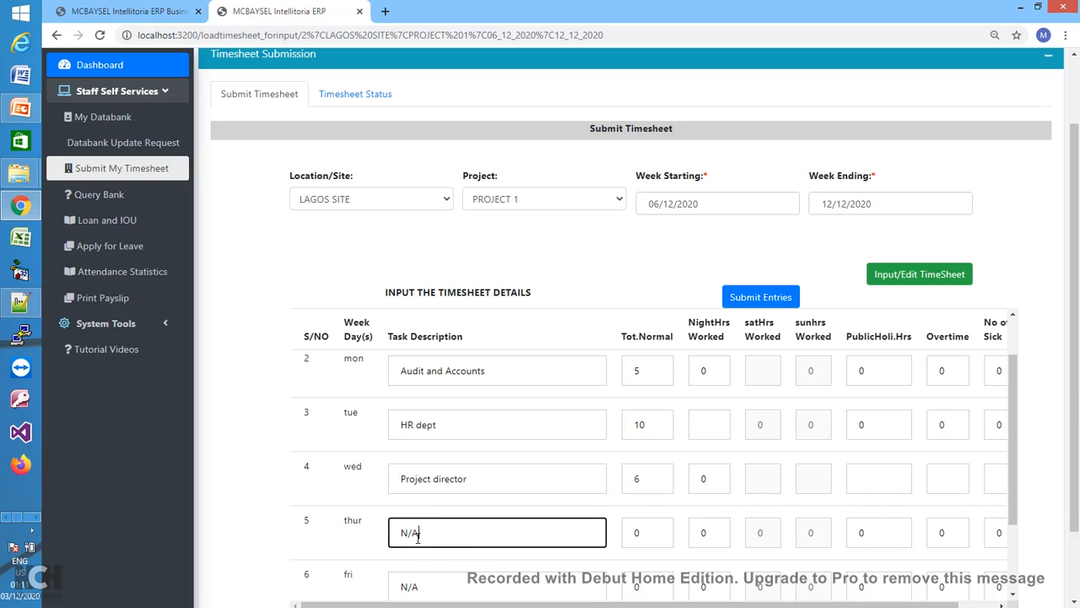
left_click_drag(422, 537, 368, 545)
type("Accounts")
left_click(647, 530)
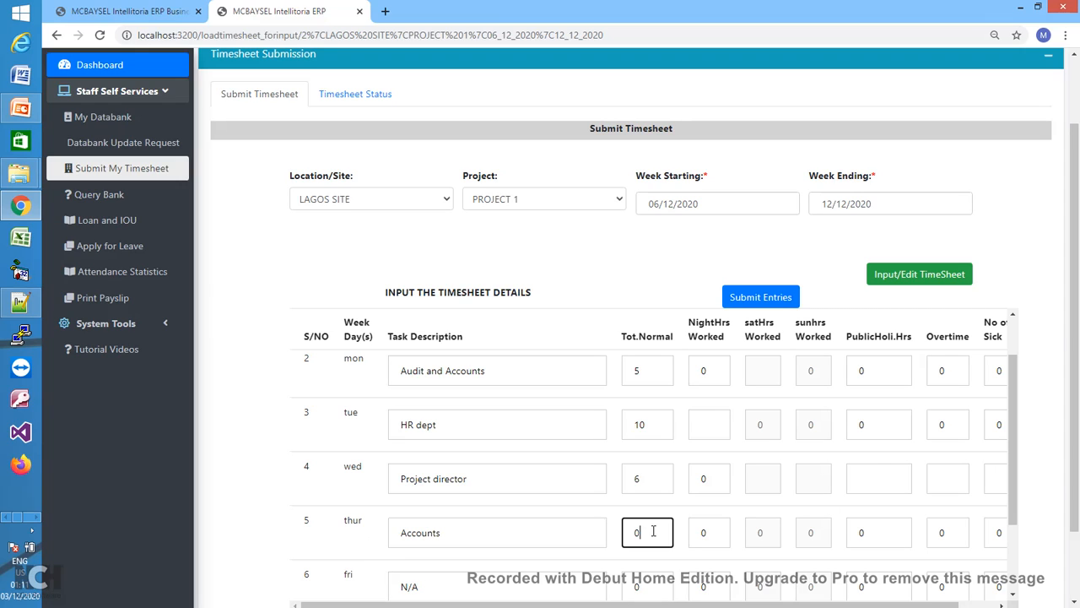
left_click_drag(647, 530, 620, 540)
type("4")
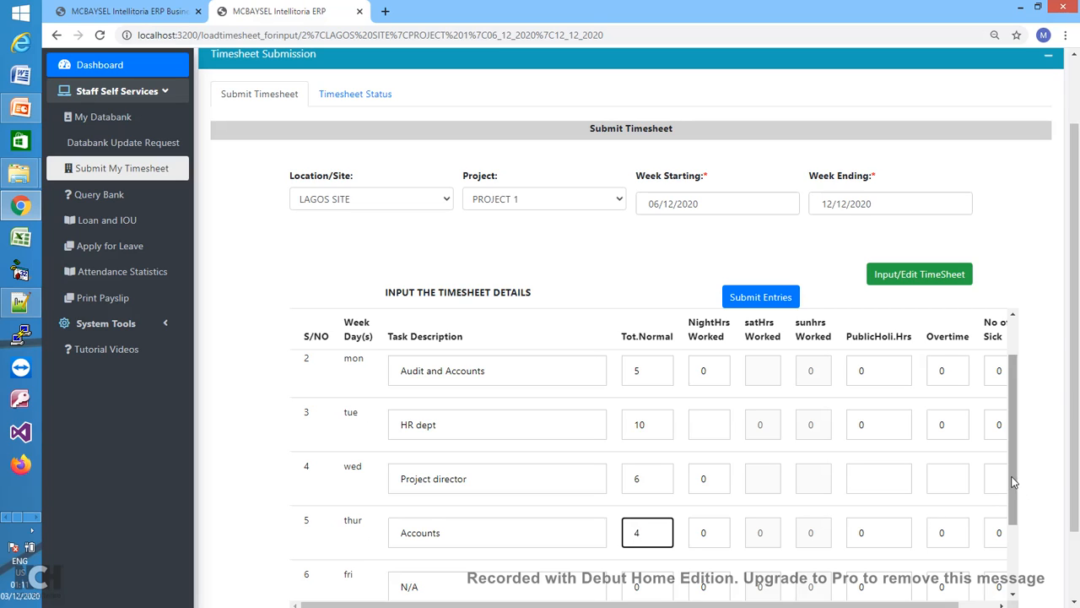
left_click_drag(1013, 503, 1017, 567)
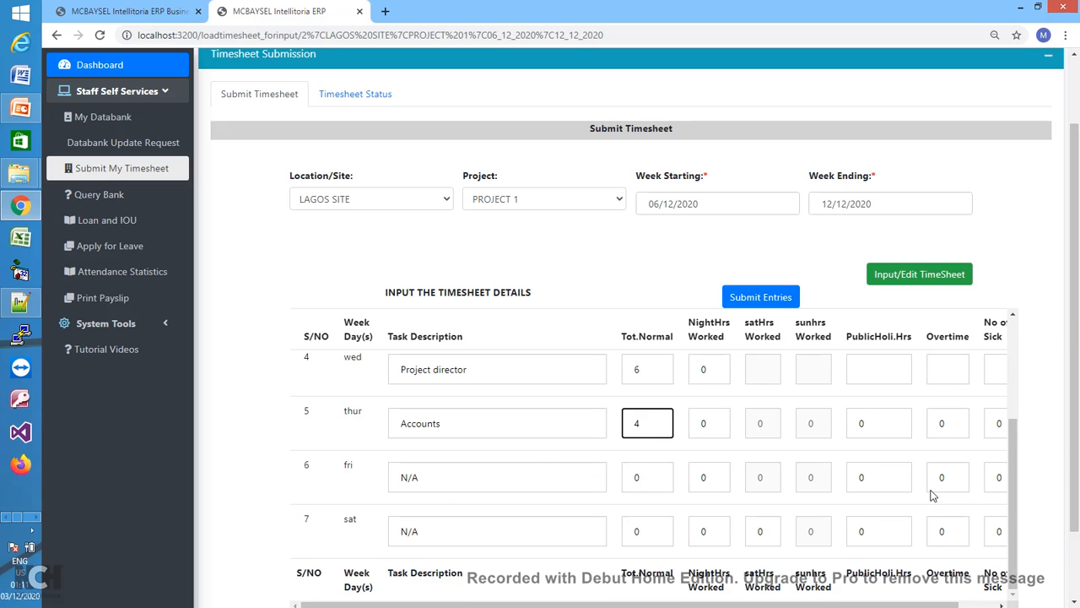
left_click_drag(1012, 507, 1012, 405)
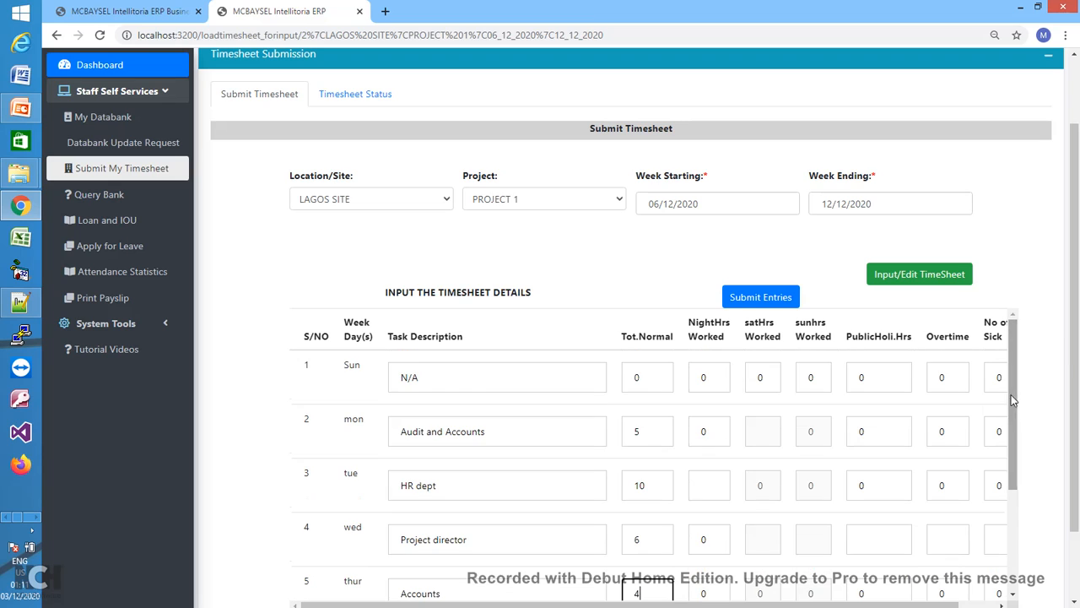
left_click(772, 300)
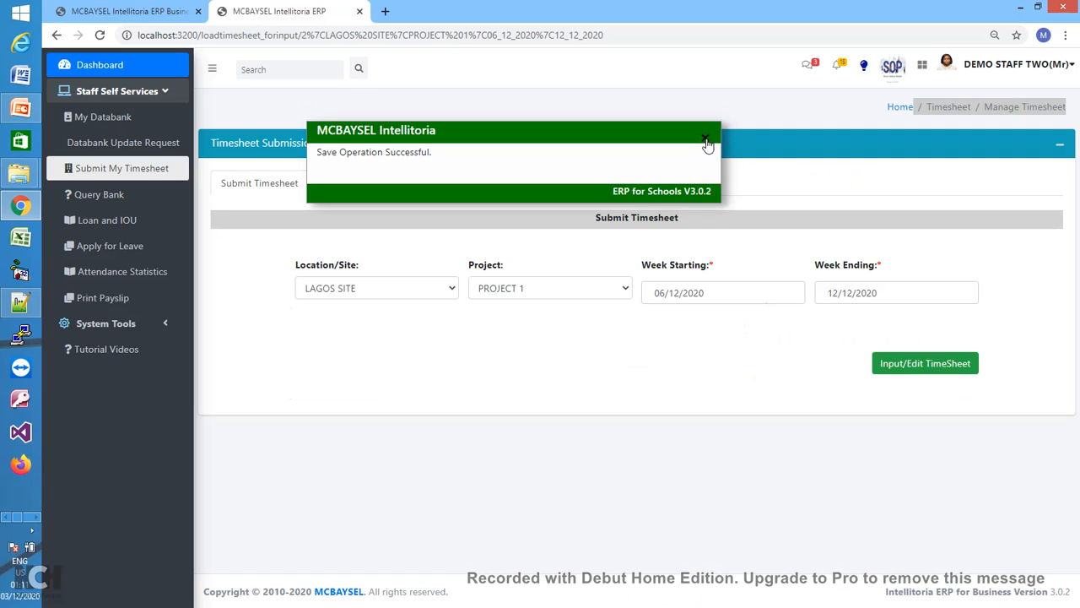
left_click(707, 141)
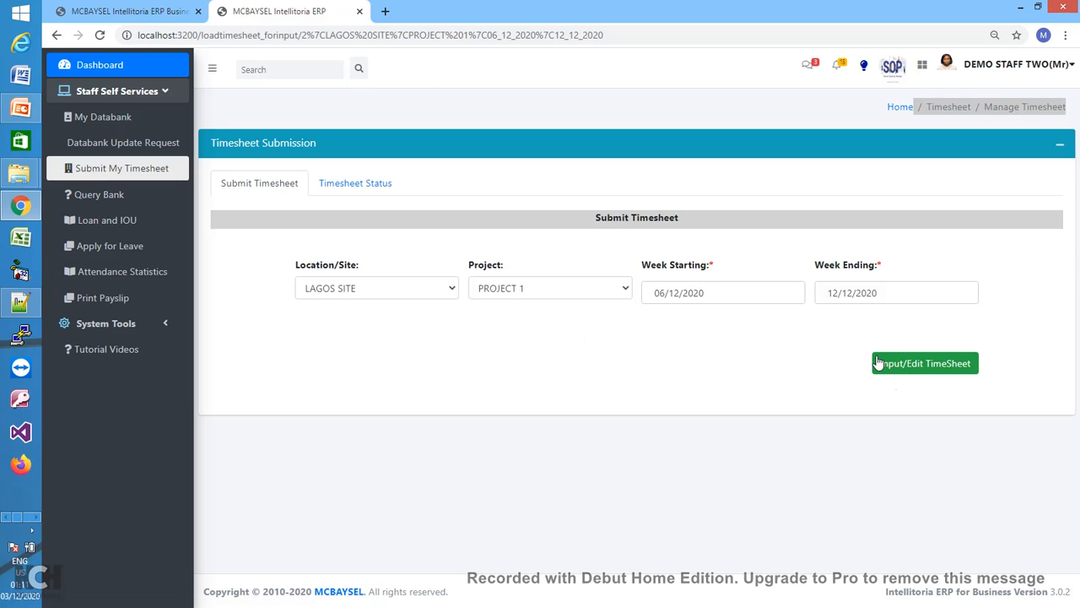
- Load this week's Lagos Site Project 1 timesheet entry table
left_click(918, 366)
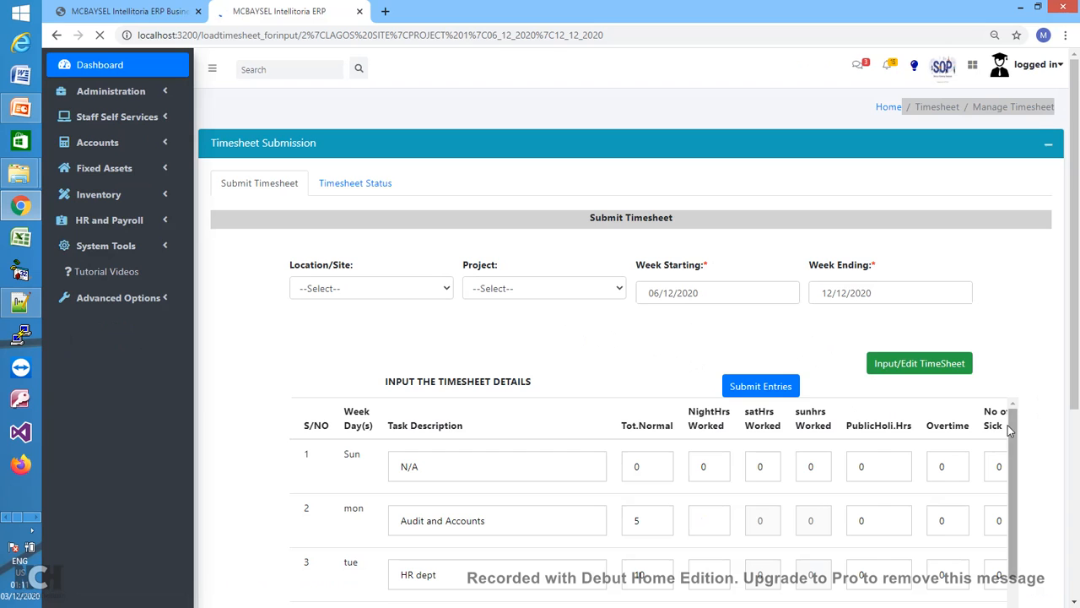
mouse_move(1010, 430)
left_mouse_down()
mouse_move(1021, 538)
mouse_move(1002, 439)
left_mouse_up()
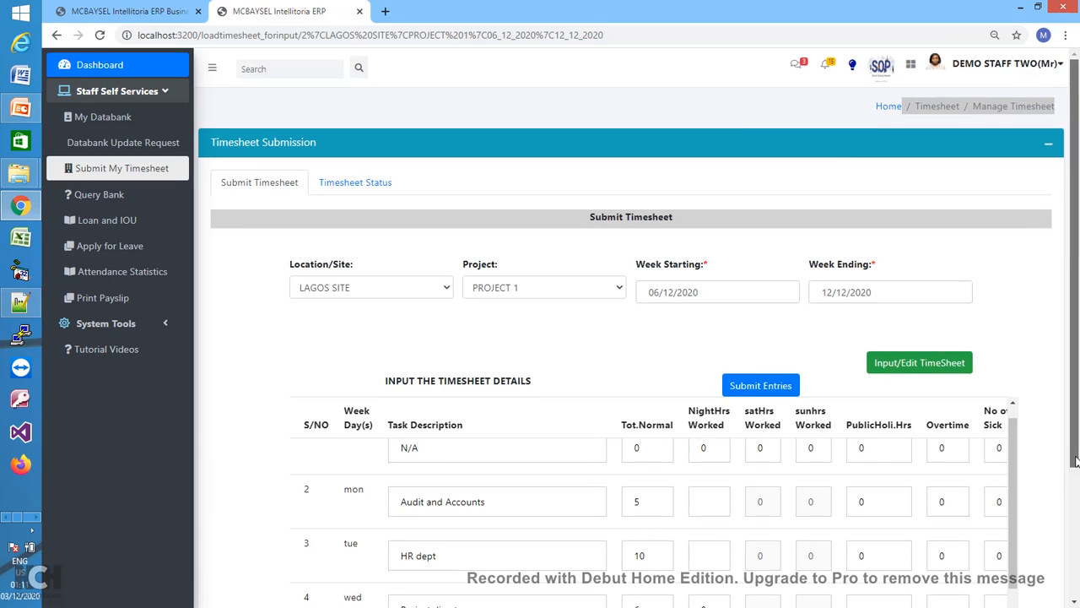
left_click_drag(1076, 456, 1077, 555)
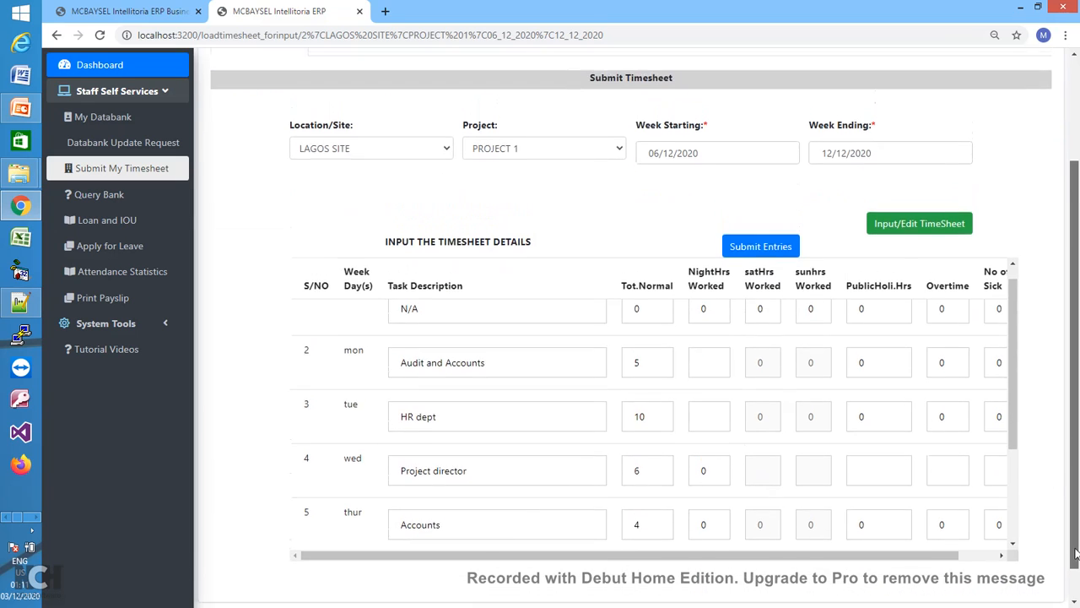
left_click_drag(1013, 430, 1014, 545)
- Change Friday's task to 'official assign' with 6 normal hours and submit the entries
left_click(489, 431)
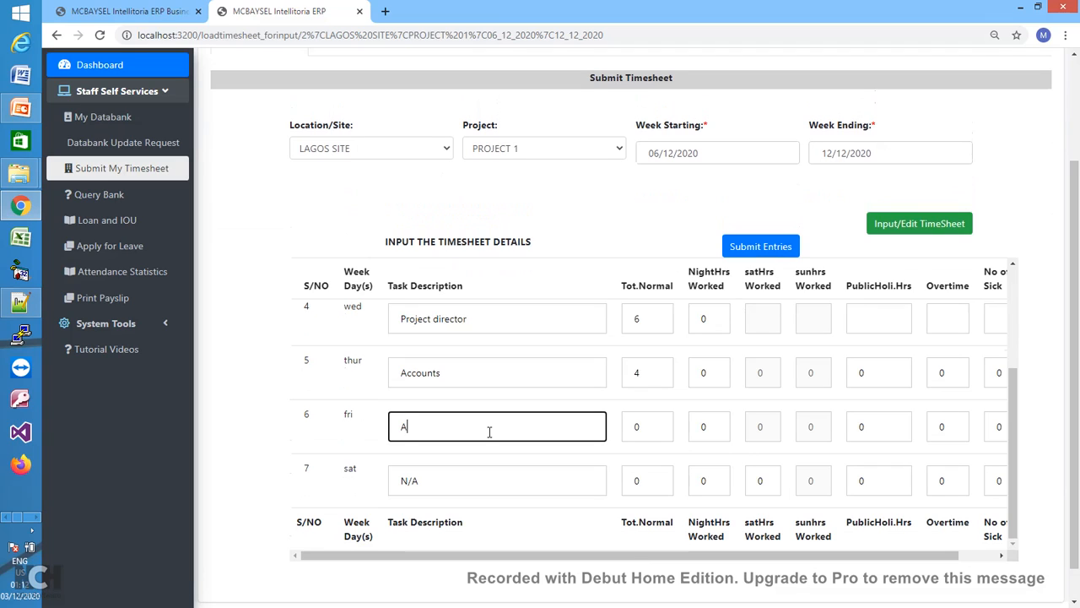
key("BackSpace")
type("Project")
key("BackSpace")
key("BackSpace")
key("BackSpace")
key("BackSpace")
key("BackSpace")
key("BackSpace")
type("official assign")
key("Tab")
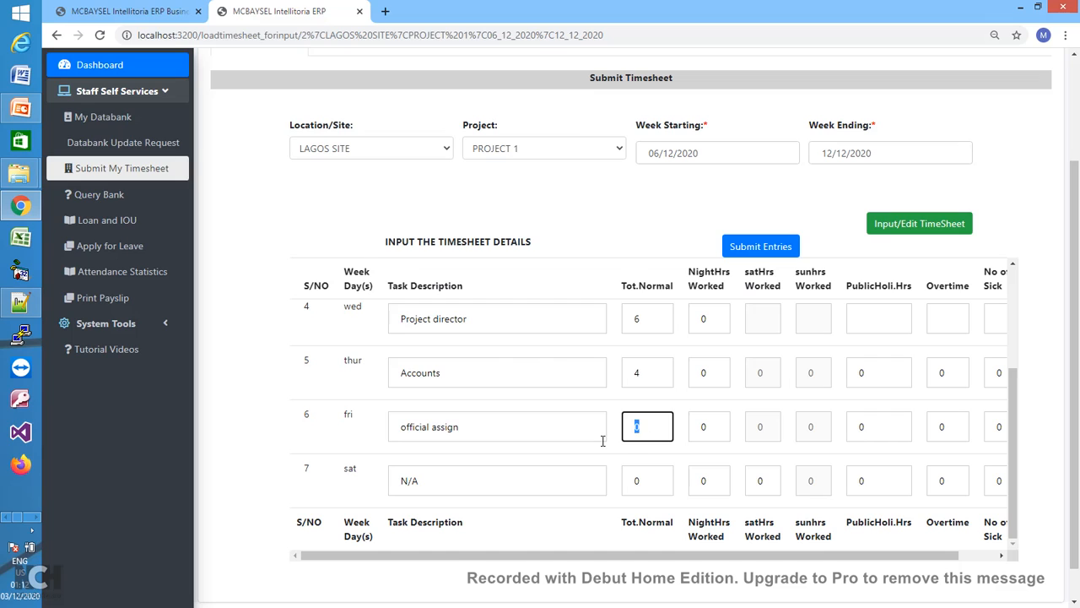
type("6")
left_click(794, 248)
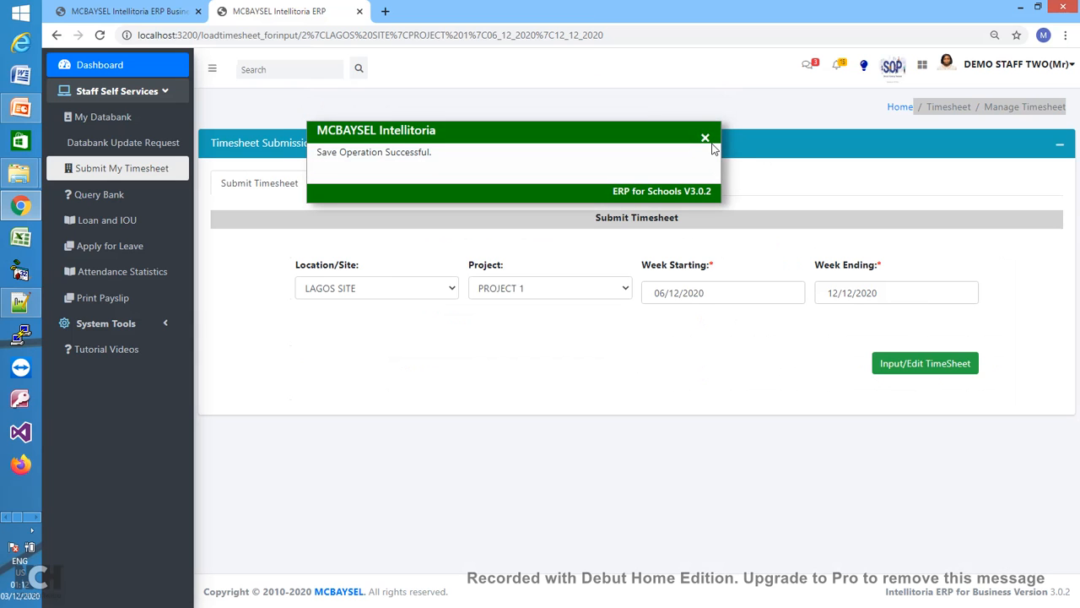
- Dismiss the save confirmation and switch the timesheet to PORT HARCOURT, PROJECT 2
left_click(706, 139)
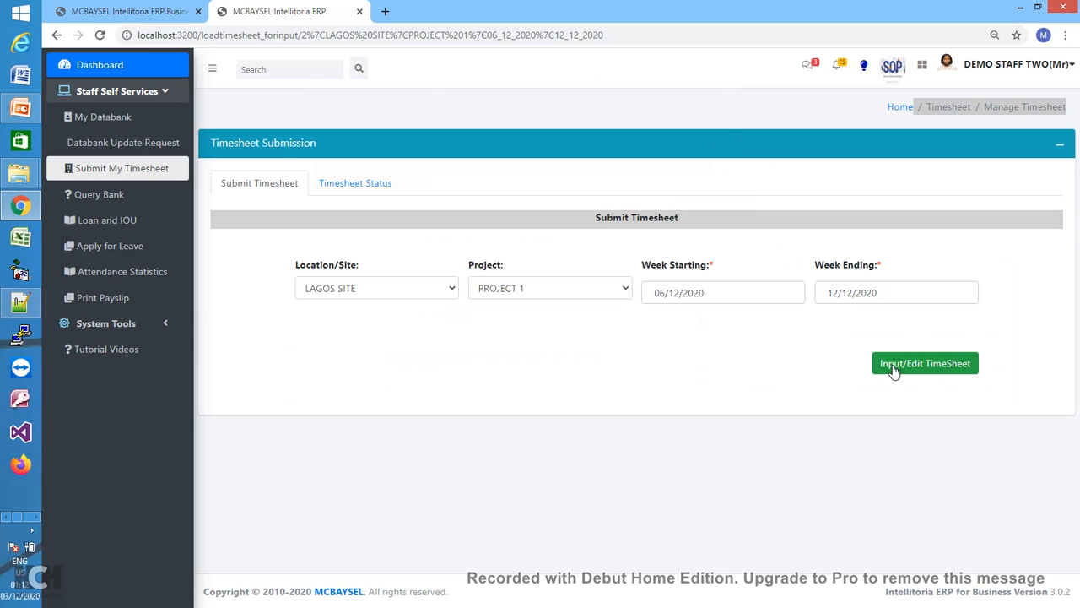
left_click(904, 366)
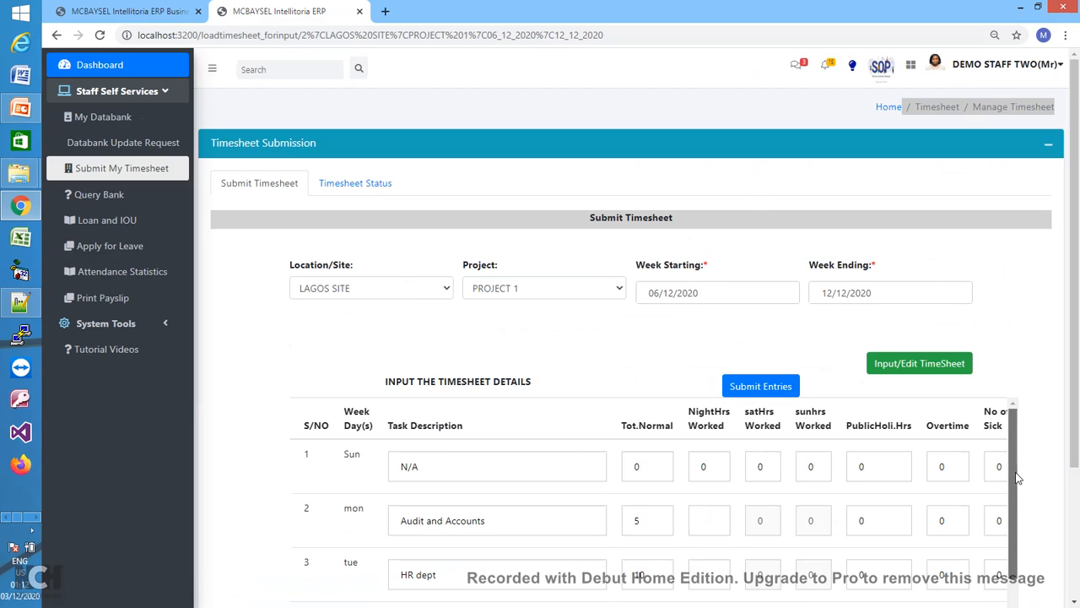
scroll(1021, 470, "down", 2)
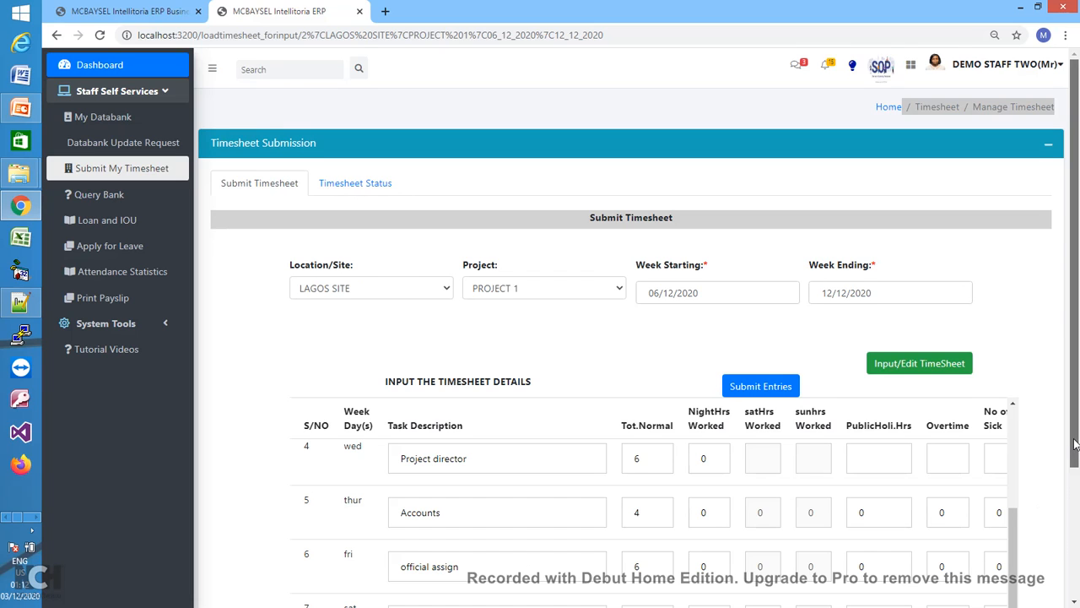
left_click_drag(1075, 455, 1058, 346)
left_click(441, 288)
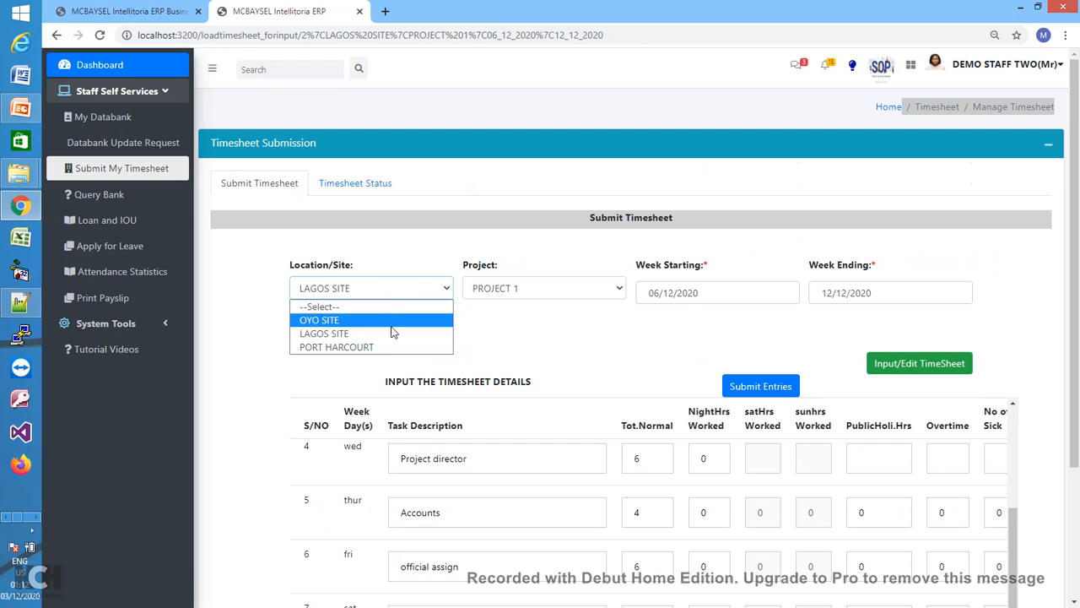
left_click(361, 348)
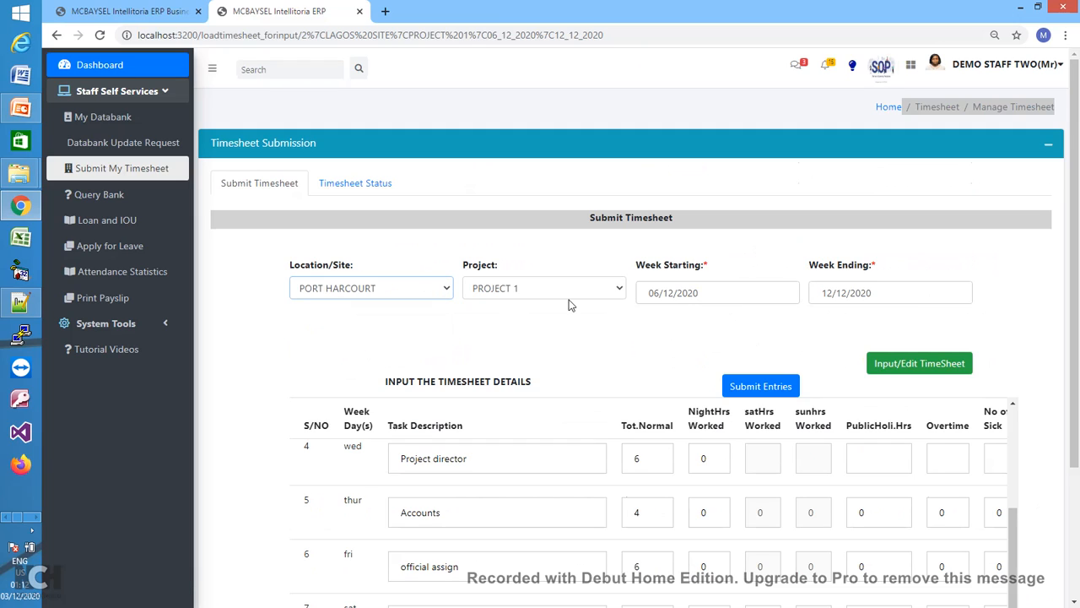
left_click(617, 291)
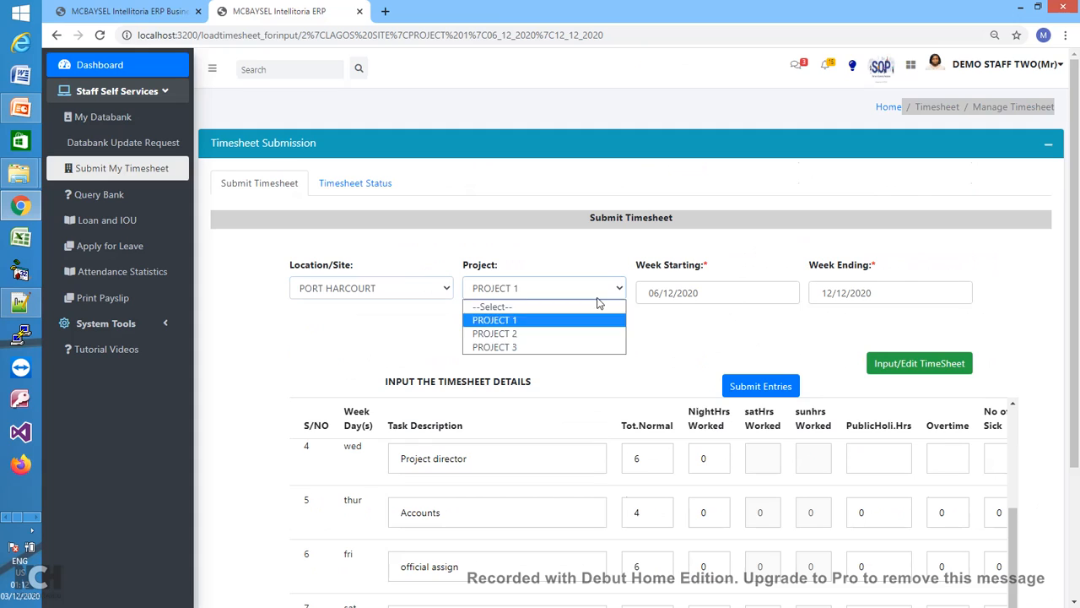
left_click(507, 334)
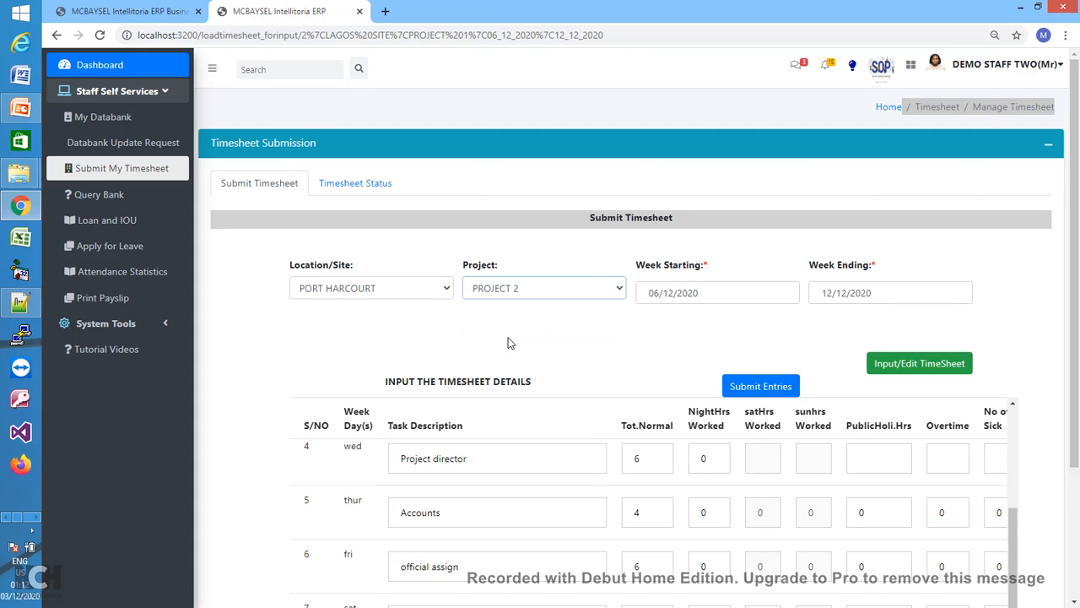
- Load the Port Harcourt Project 2 timesheet and enter Sunday's 'Payment officer' at 6 hours
left_click(868, 371)
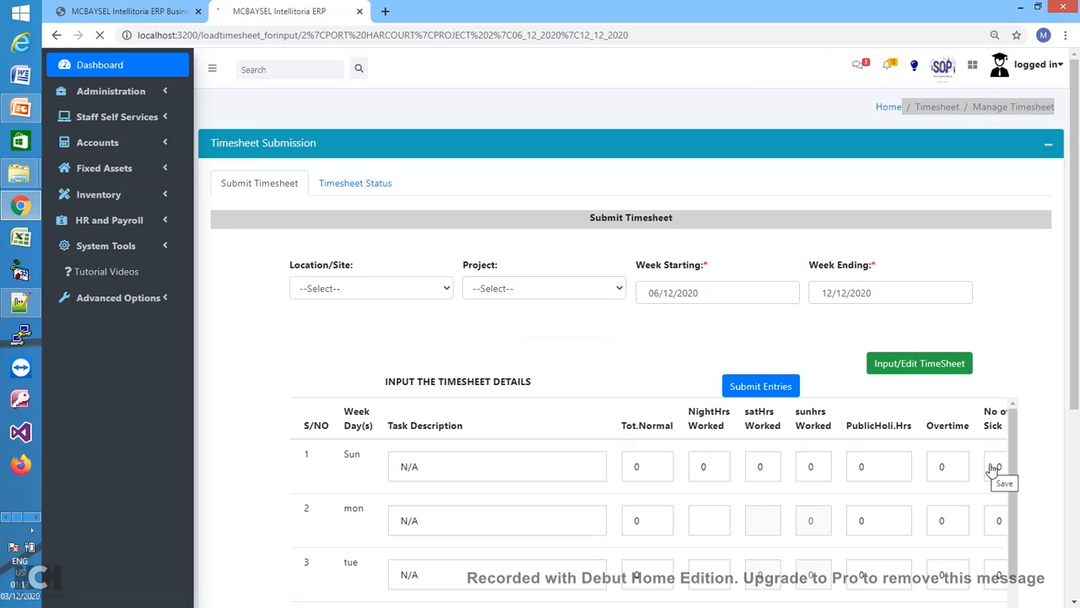
left_click_drag(1075, 398, 1077, 498)
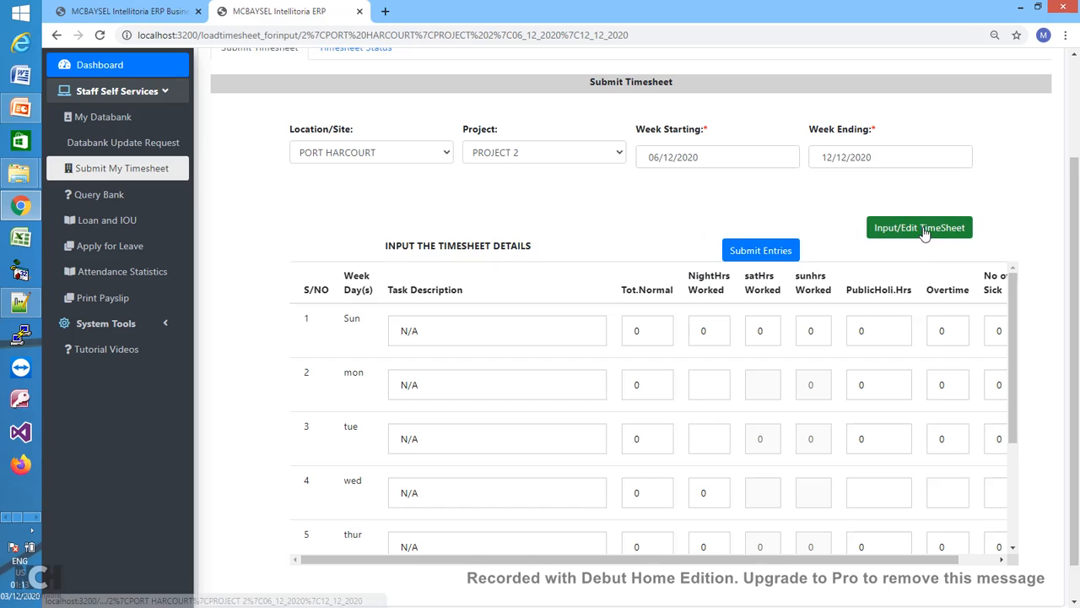
left_click(519, 330)
key("BackSpace")
key("BackSpace")
key("BackSpace")
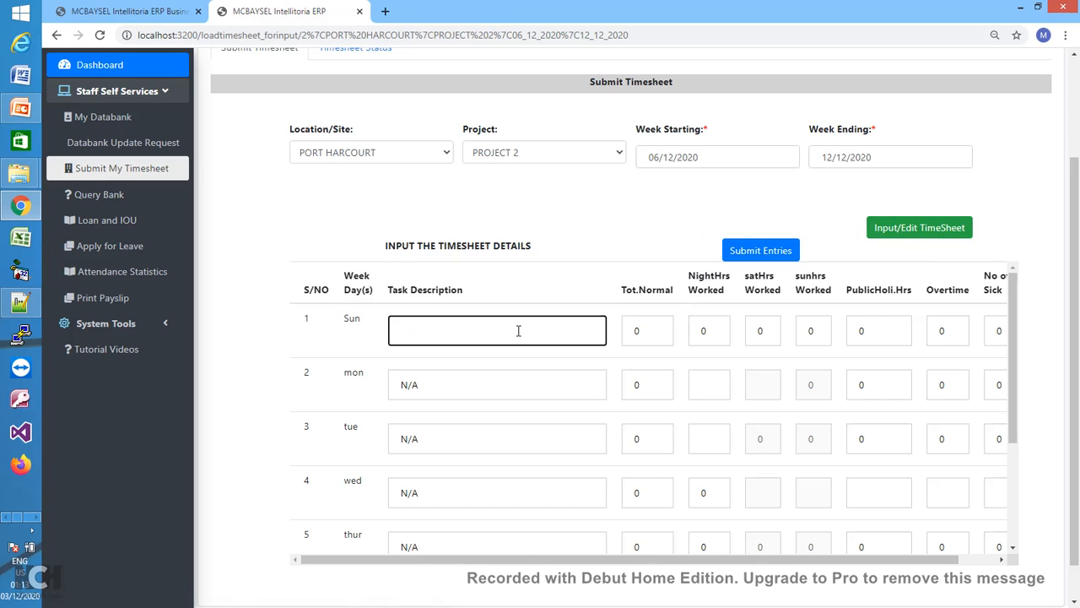
type("Payment officer")
key("Tab")
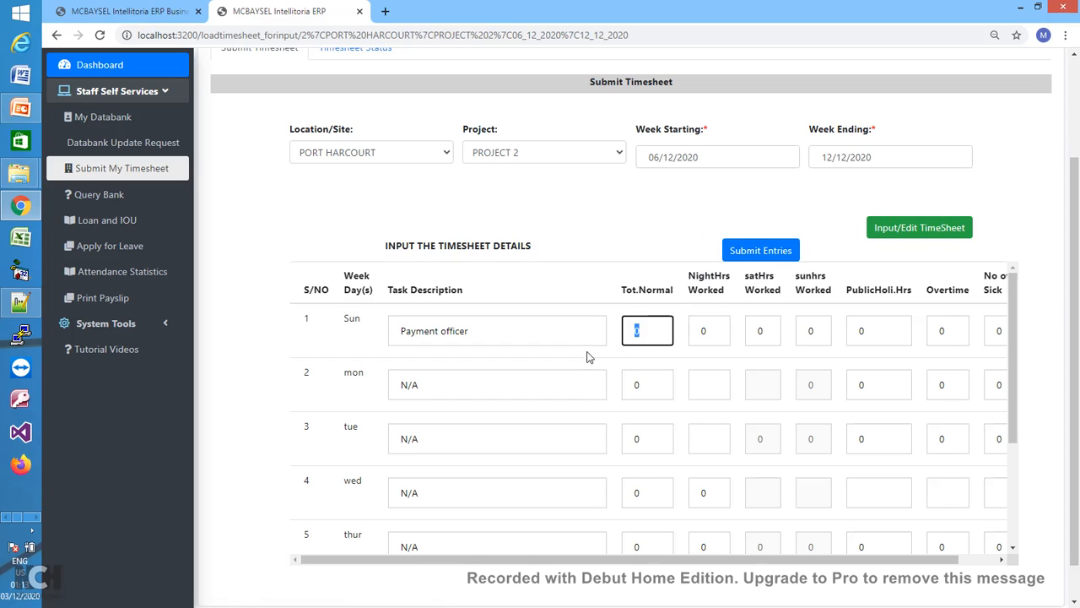
type("6")
- Enter Monday's task 'Account director tasks' at 10 normal hours
left_click(472, 389)
key("BackSpace")
key("BackSpace")
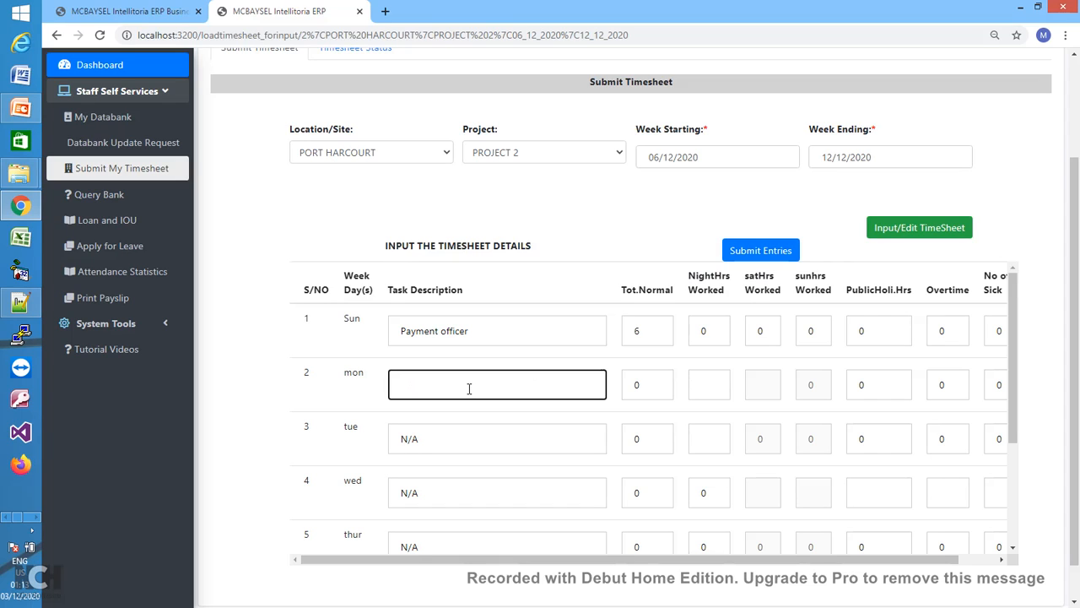
type("Account director tasks")
key("Tab")
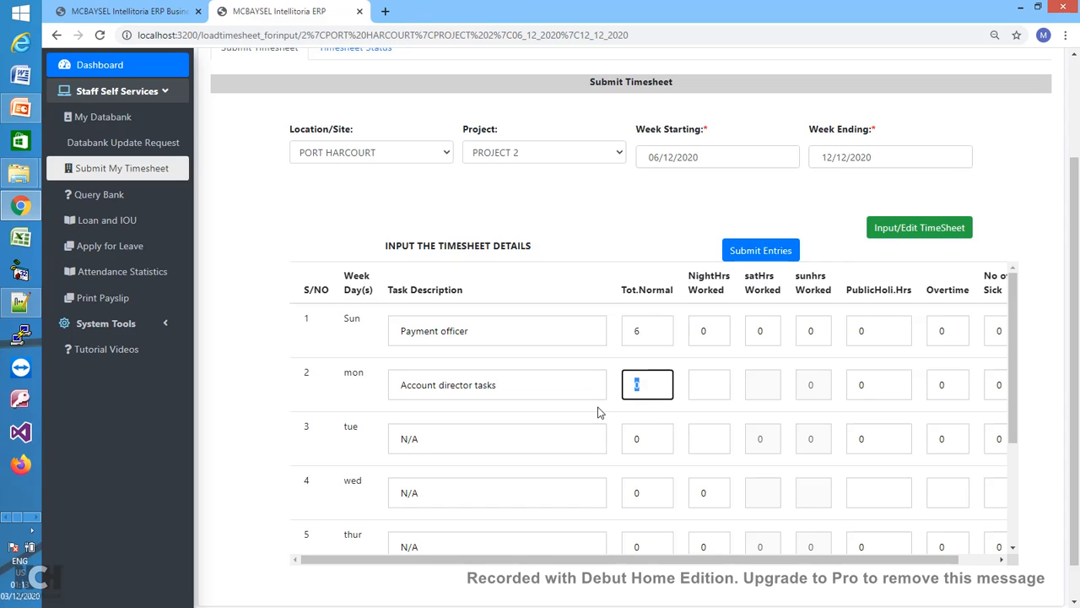
type("10")
- Enter Wednesday's 'Logistics' at 5 hours and submit the timesheet entries
left_click(486, 503)
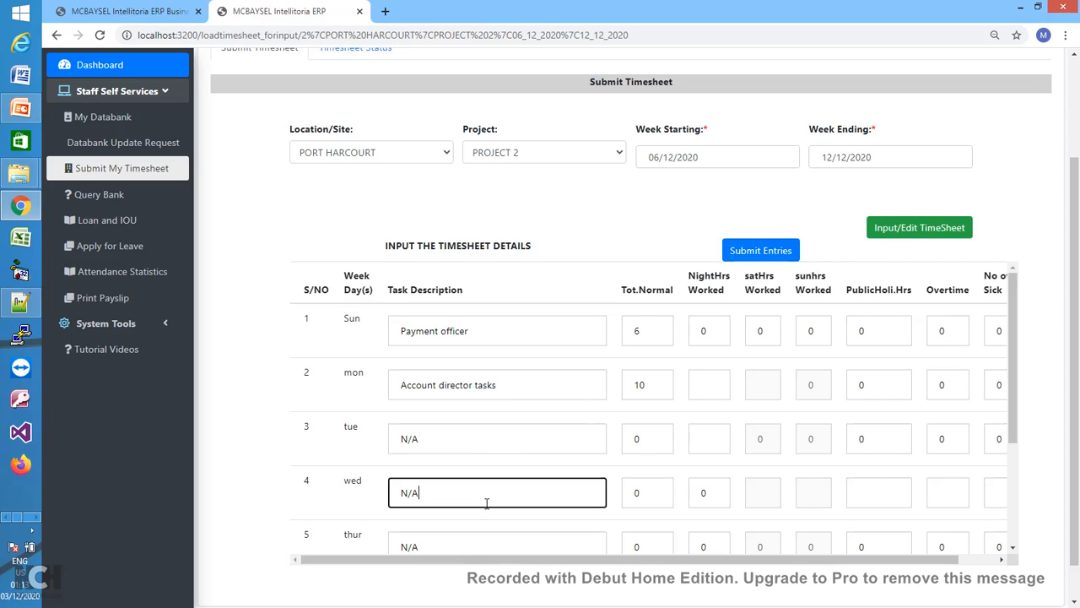
key("BackSpace")
key("BackSpace")
key("BackSpace")
type("Logistics")
double_click(652, 500)
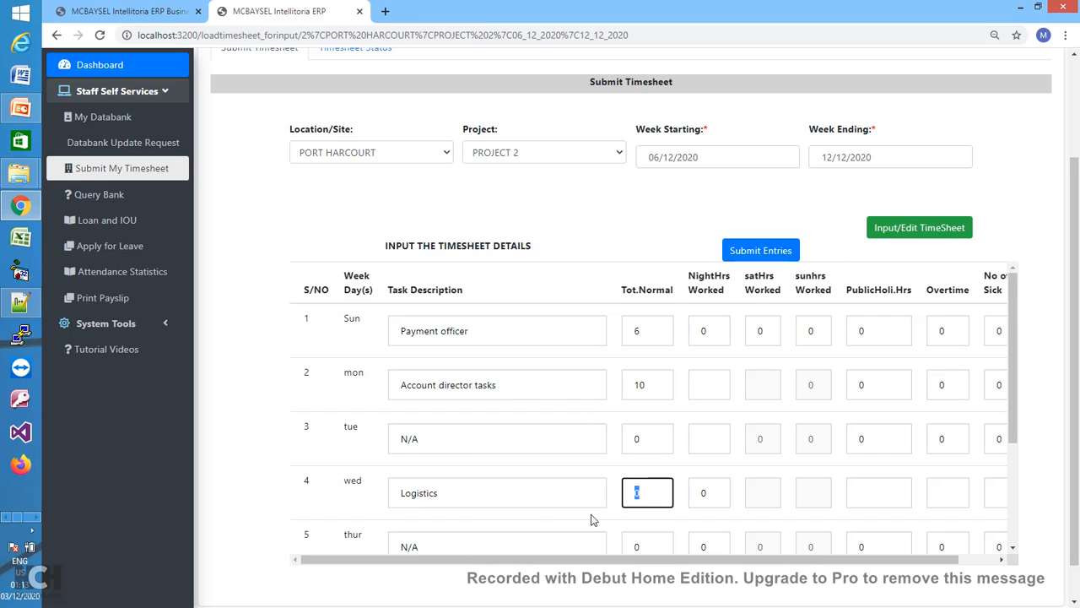
type("5")
left_click(769, 253)
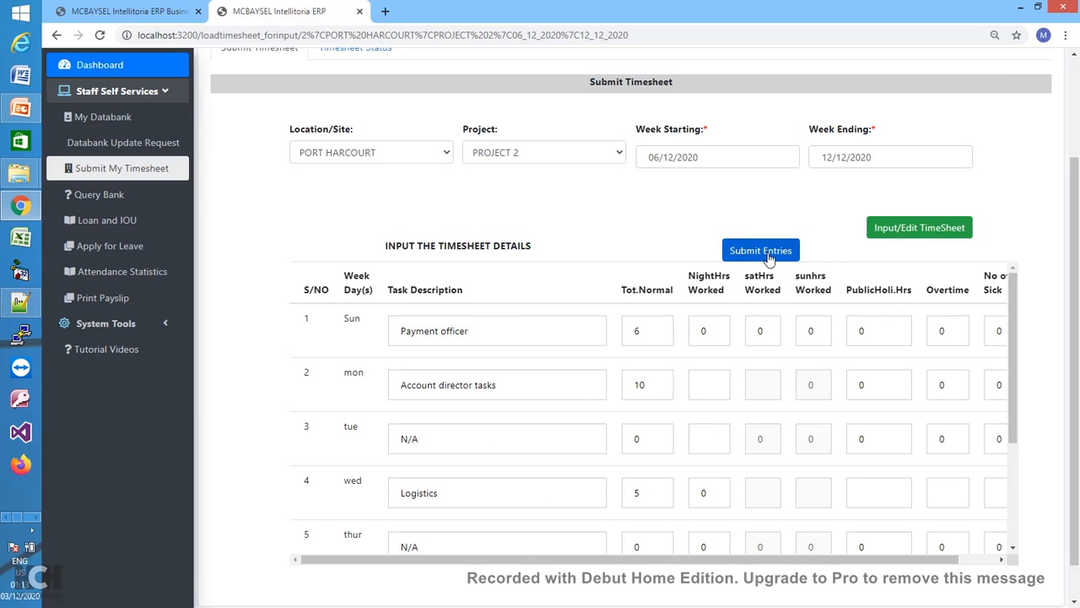
left_click(705, 142)
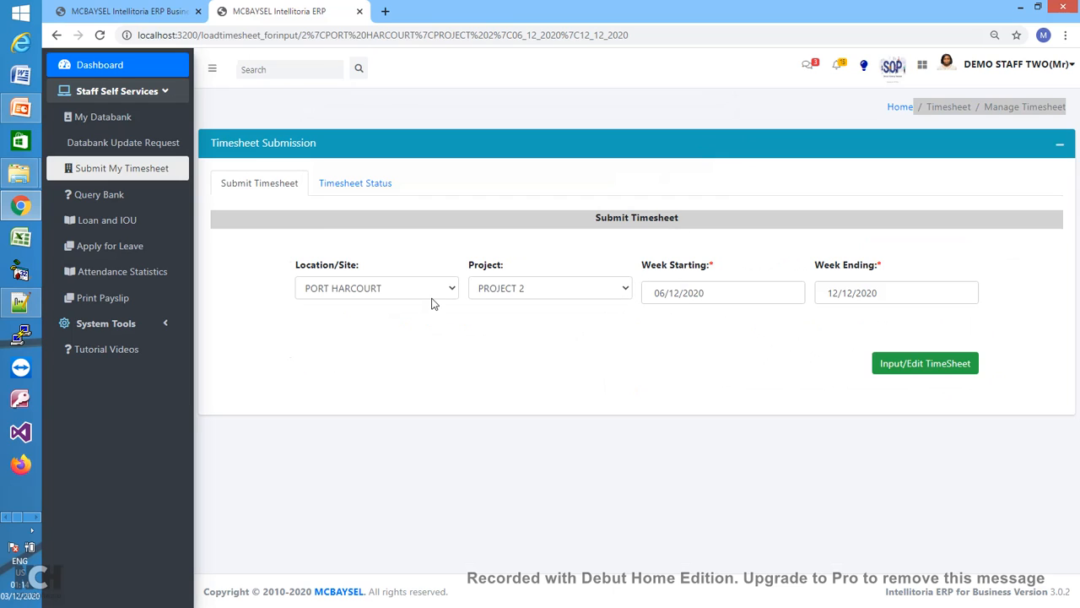
- Check the Lagos Site PROJECT 1 timesheet status, which is still pending, then go back
left_click(364, 192)
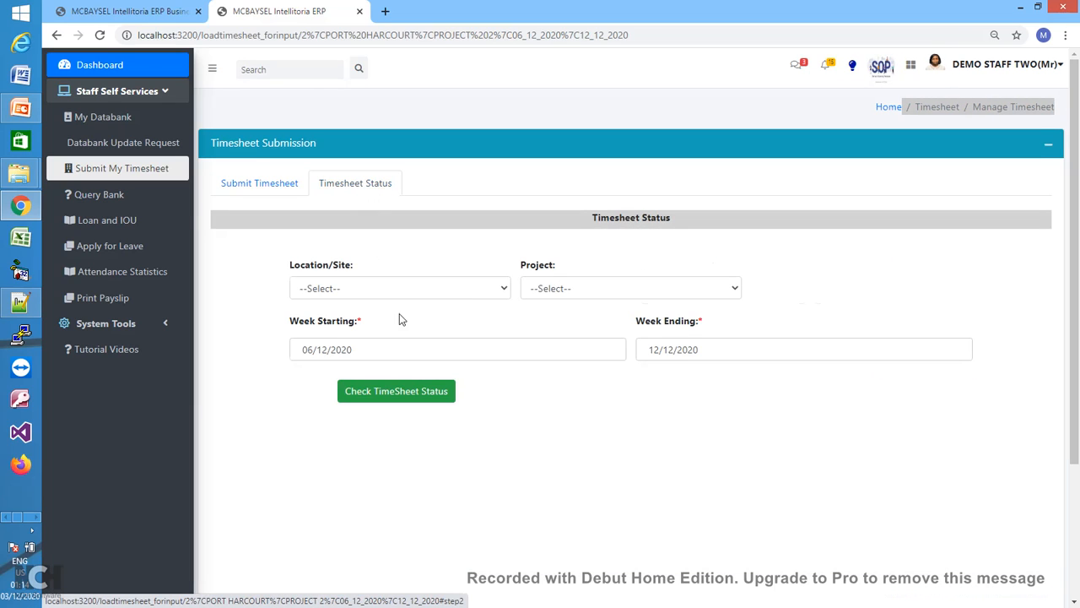
left_click(483, 291)
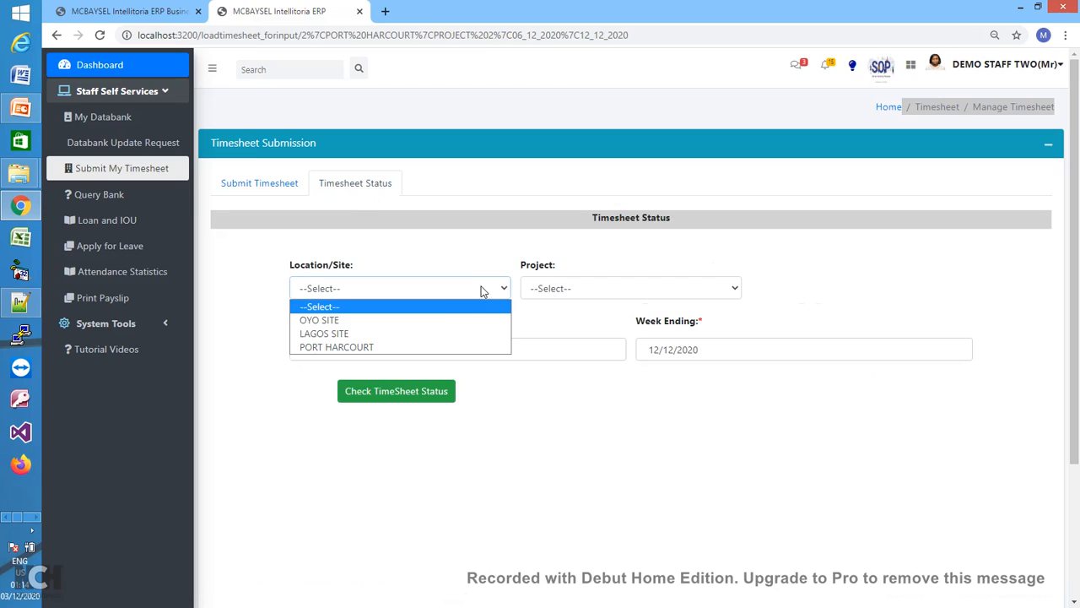
left_click(425, 335)
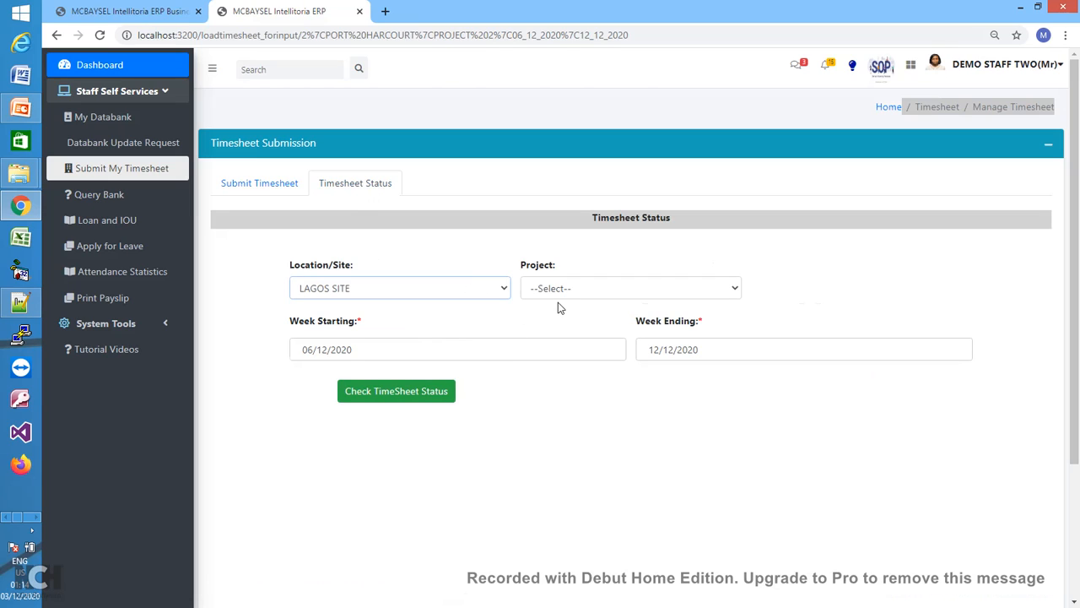
left_click(723, 291)
left_click(630, 319)
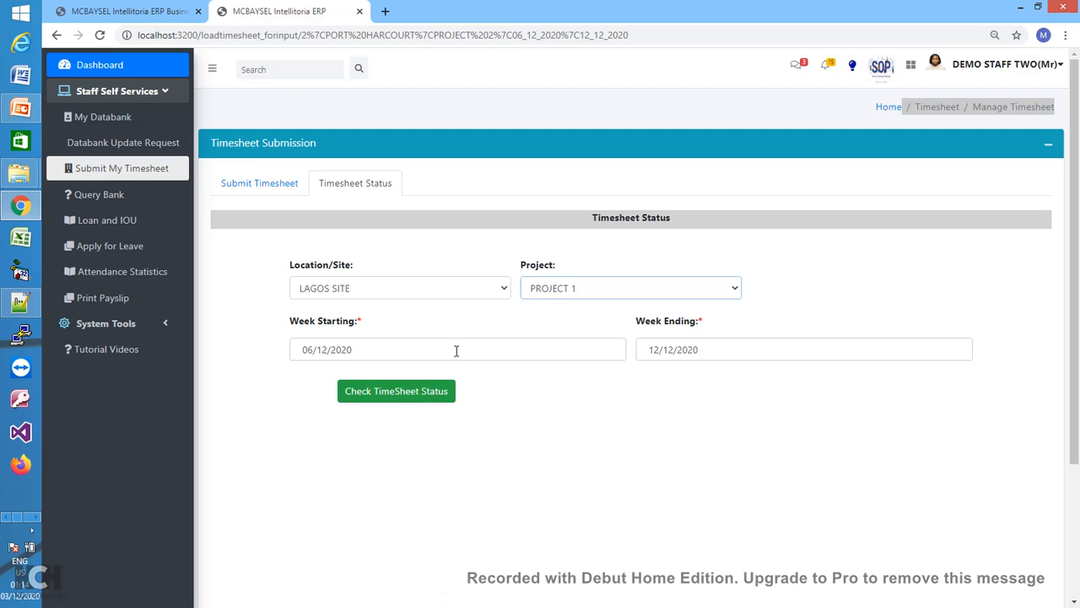
left_click(396, 352)
left_click(586, 415)
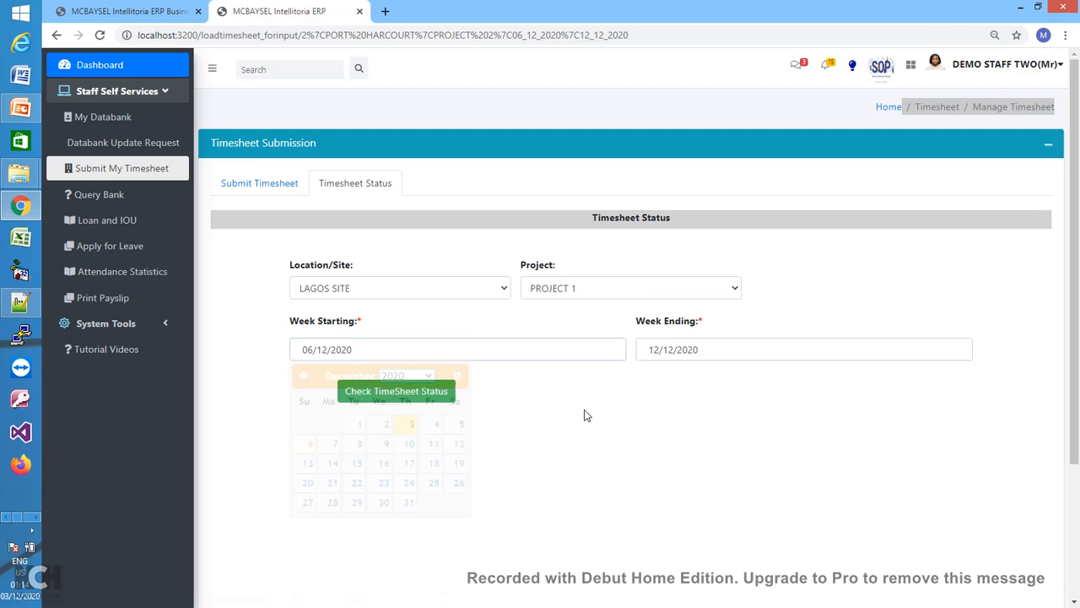
left_click(436, 393)
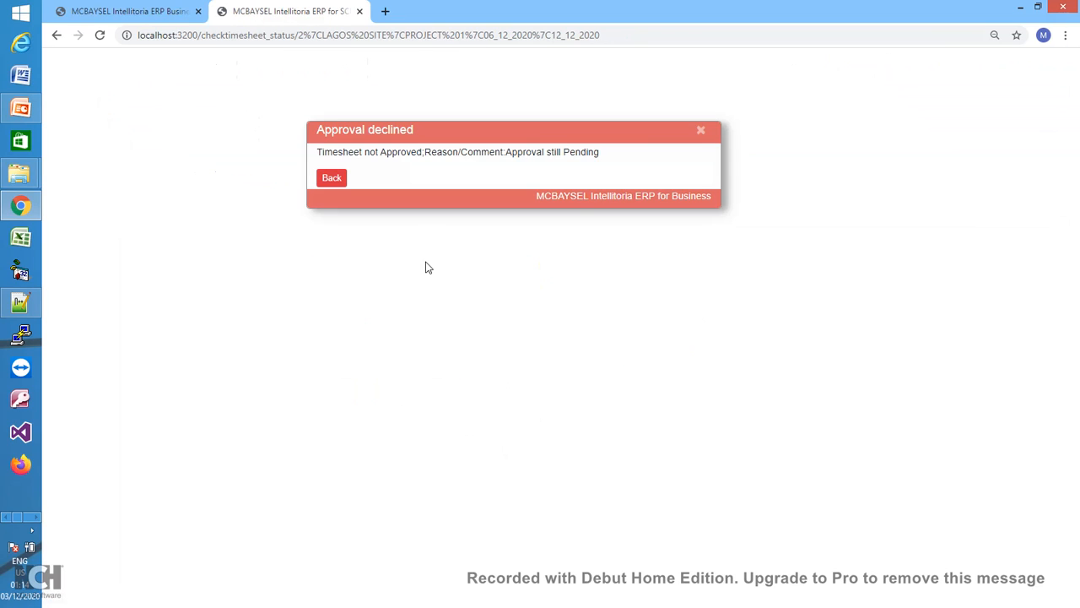
left_click(331, 178)
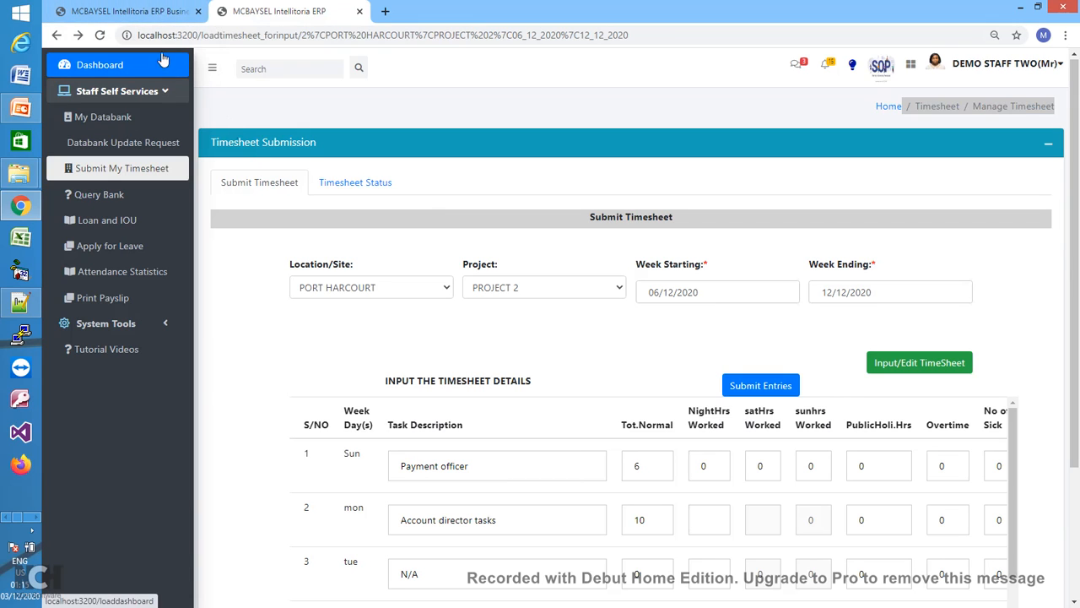
- Switch to the admin browser tab, reload it, and reopen the Administration menu
left_click(159, 15)
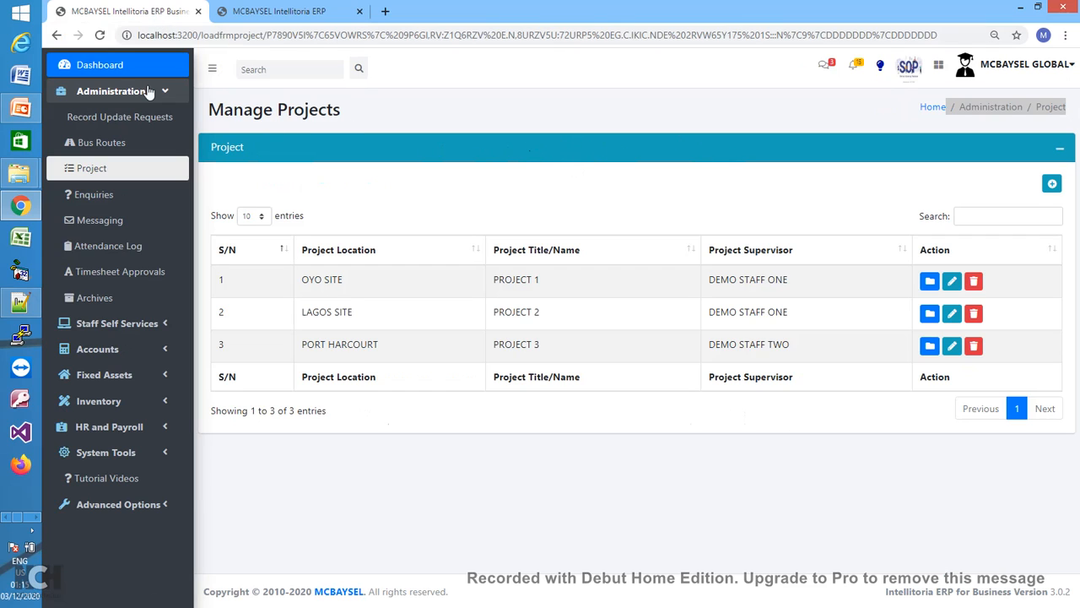
left_click(101, 37)
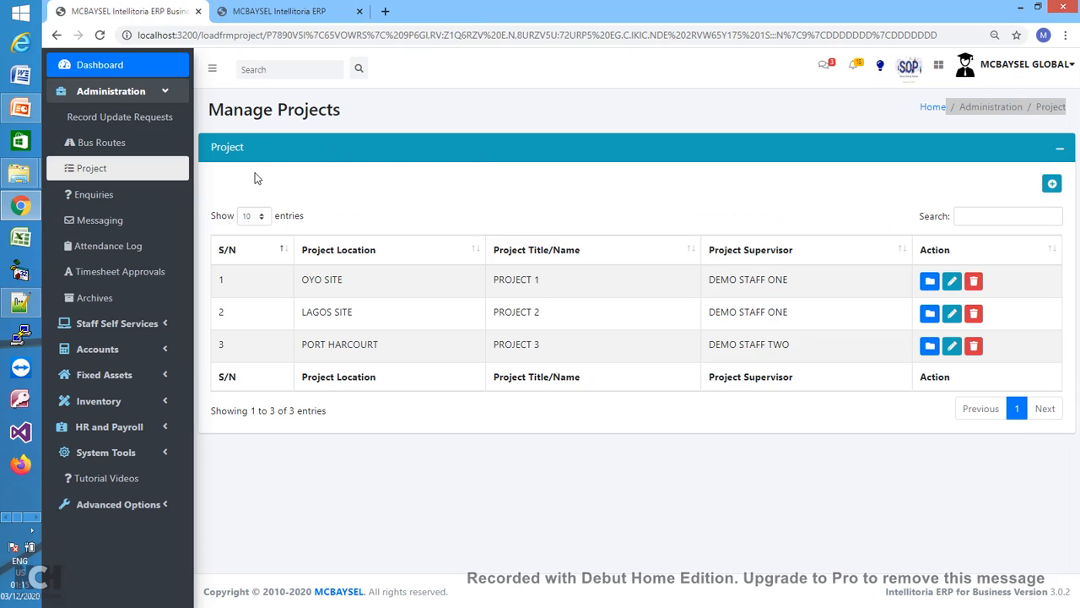
left_click(166, 96)
left_click(166, 96)
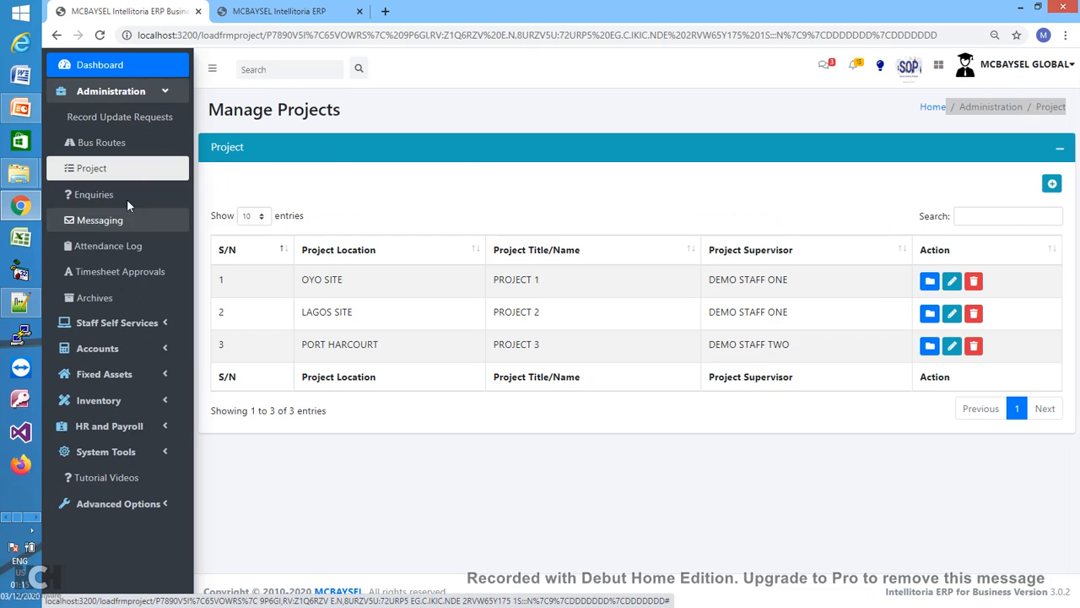
- Open Timesheet Approvals and view the Lagos Site PROJECT 1 timesheet for 06/12/2020–12/12/2020
left_click(141, 277)
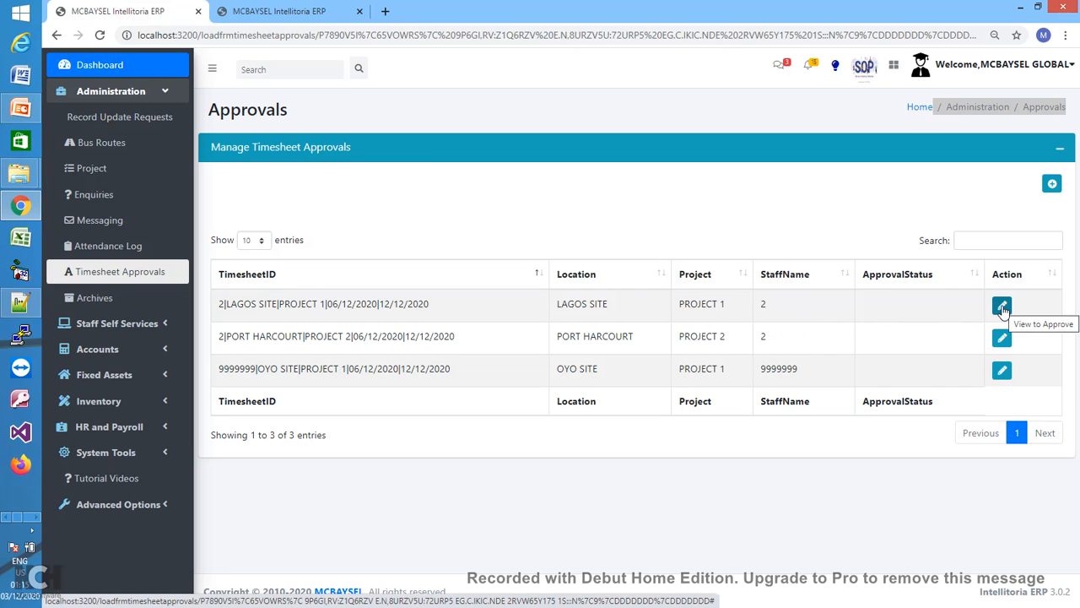
left_click(1002, 306)
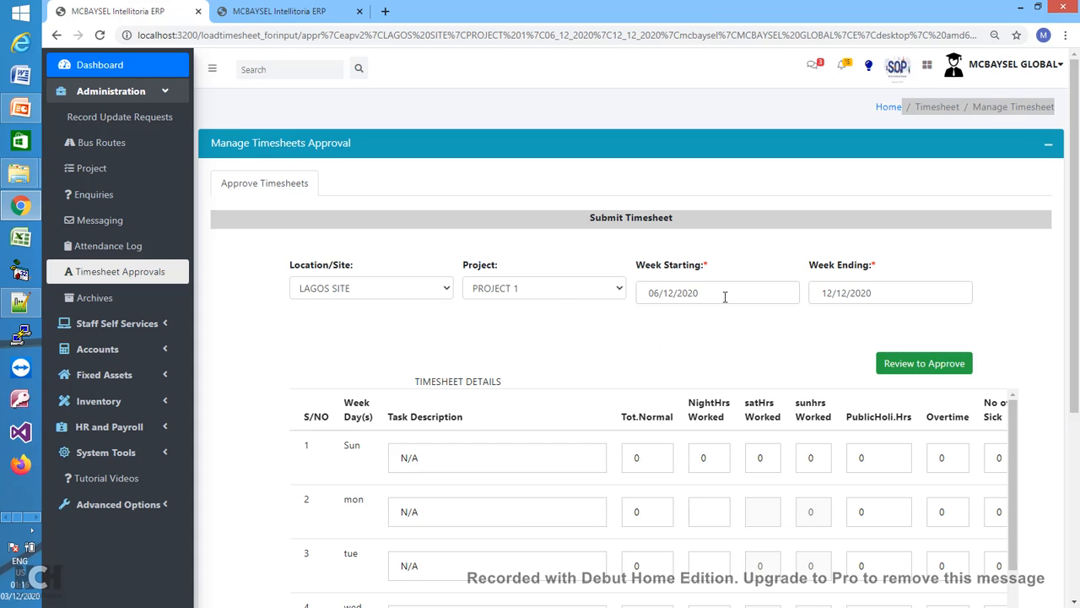
left_click(950, 370)
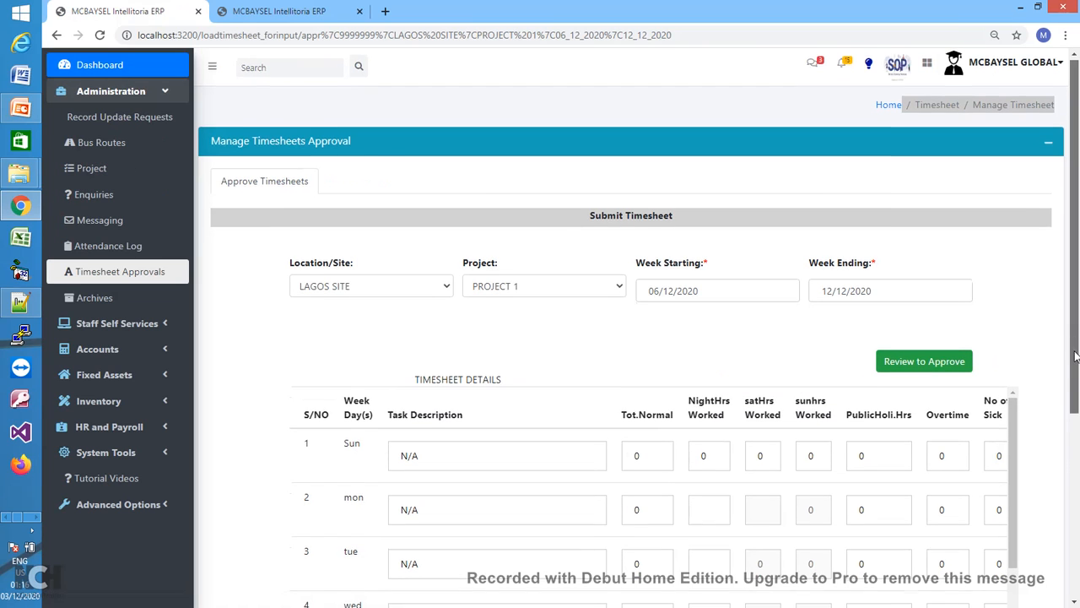
mouse_move(1072, 347)
left_mouse_down()
mouse_move(1077, 466)
mouse_move(1066, 335)
left_mouse_up()
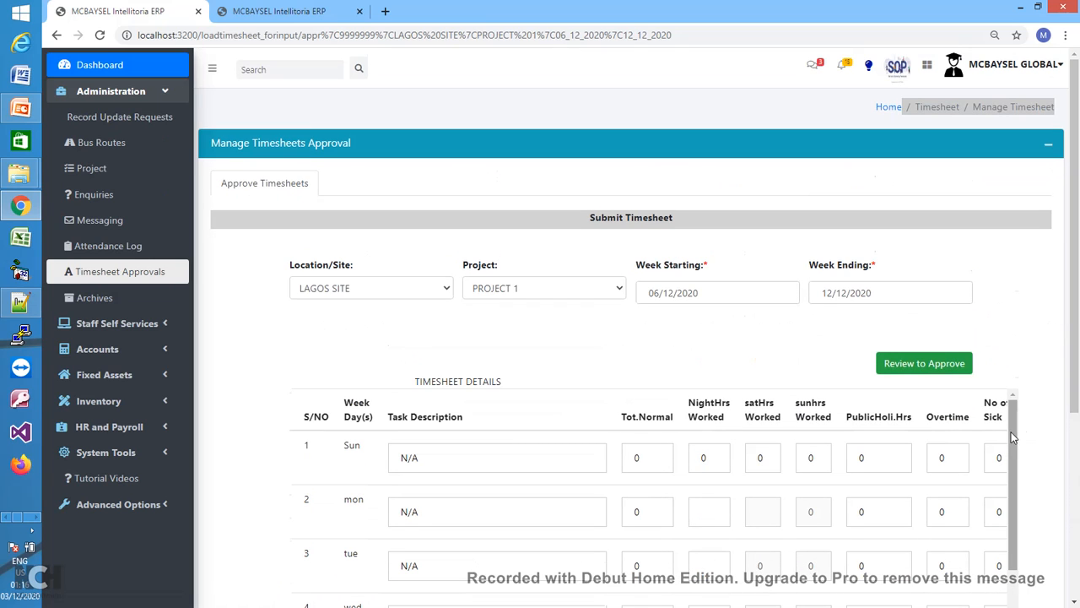
scroll(1018, 438, "down", 2)
scroll(1019, 444, "up", 2)
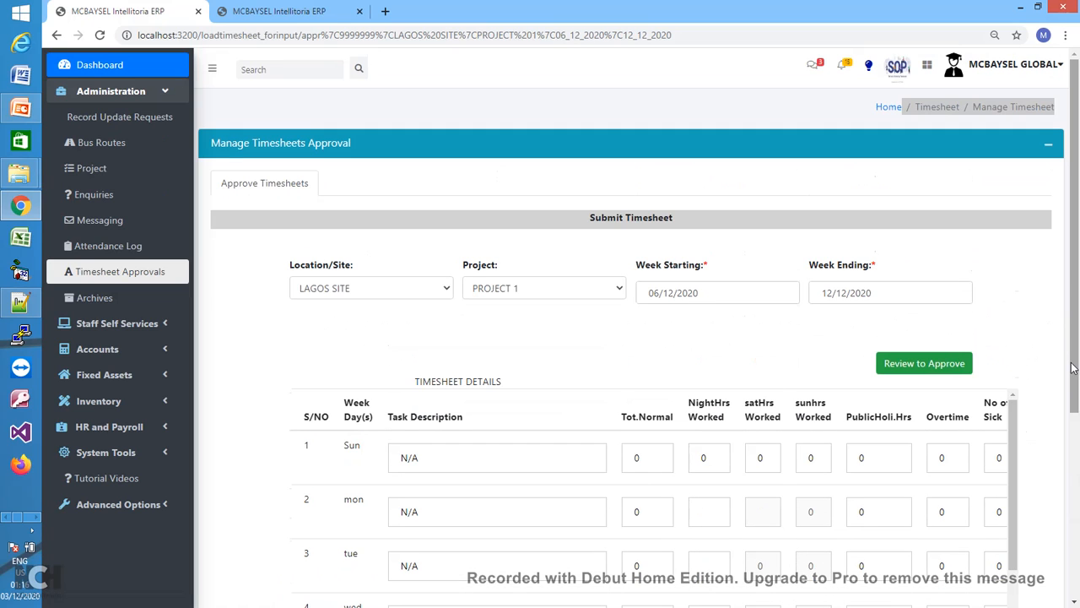
left_click_drag(1078, 379, 1078, 524)
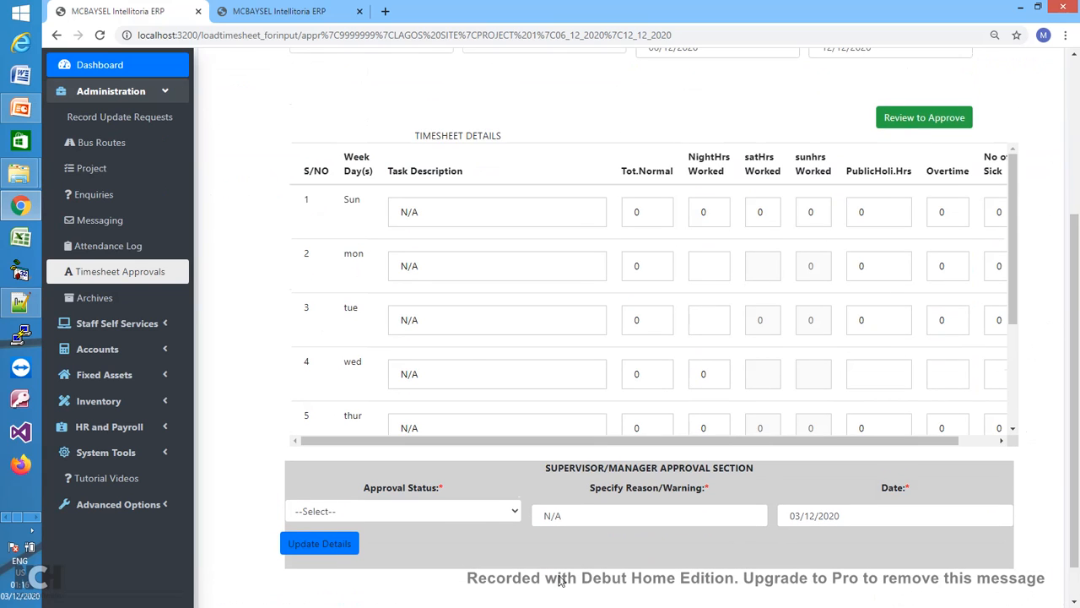
- Set the Lagos Site PROJECT 1 timesheet's approval status to Approved and move to Reason/Warning
left_click(493, 511)
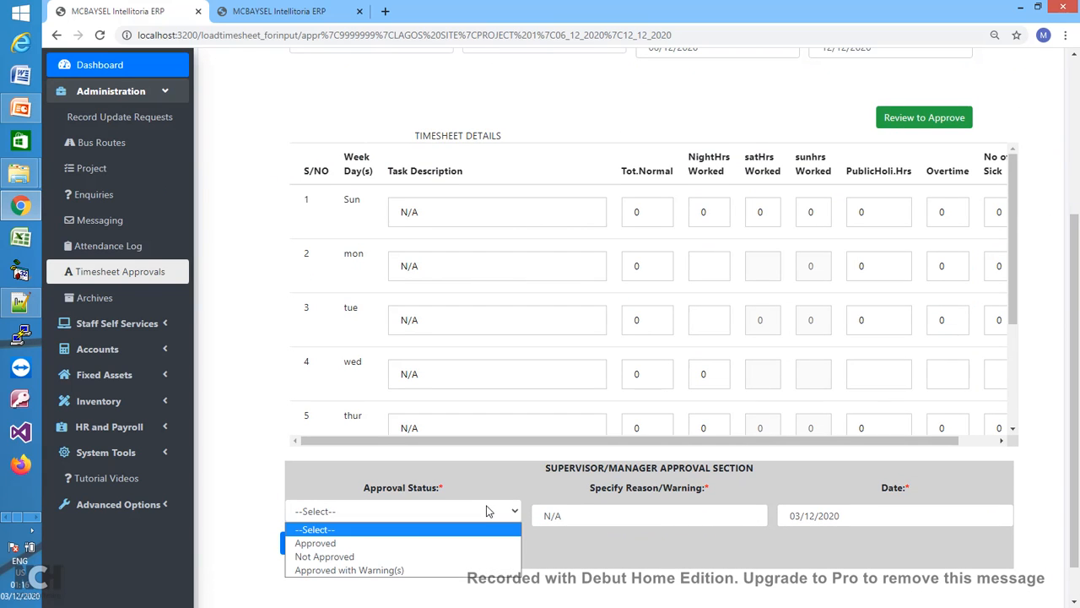
left_click(374, 544)
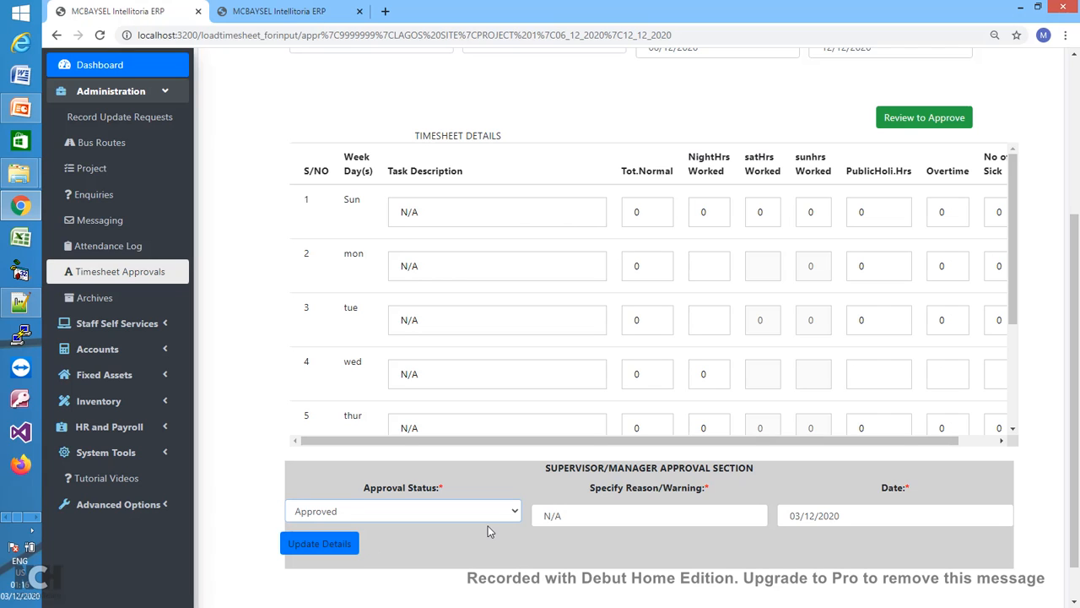
left_click(600, 517)
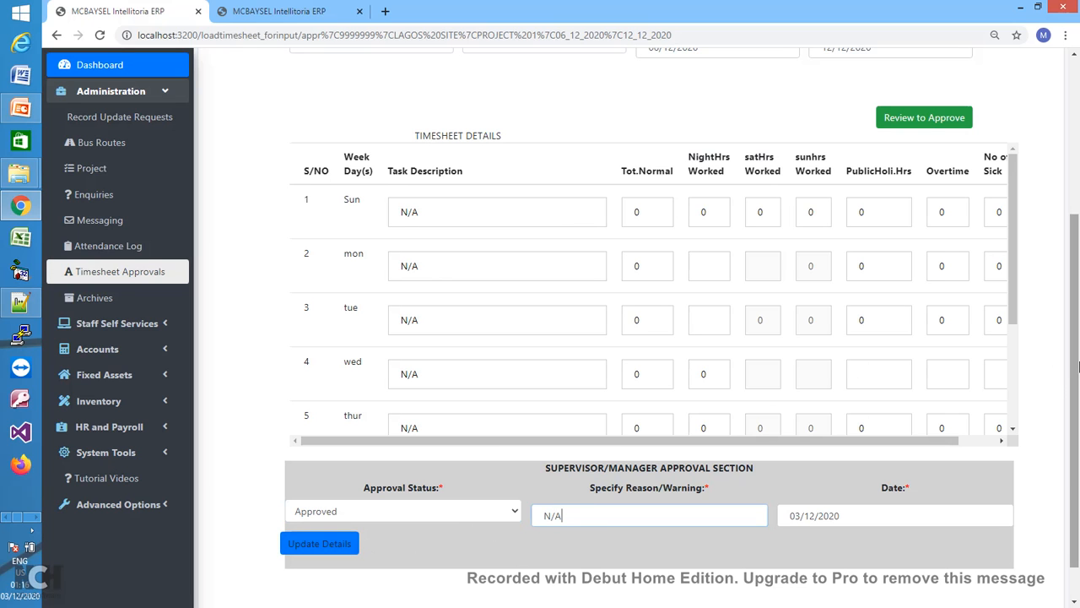
scroll(1078, 364, "up", 3)
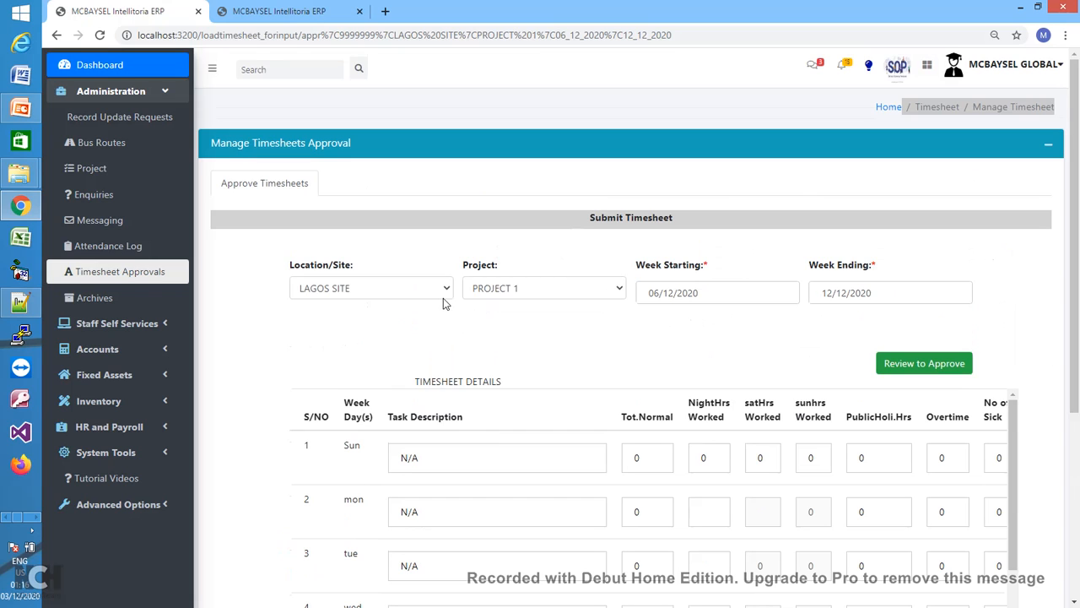
- Load the PROJECT 2 timesheet for approval review
left_click(527, 288)
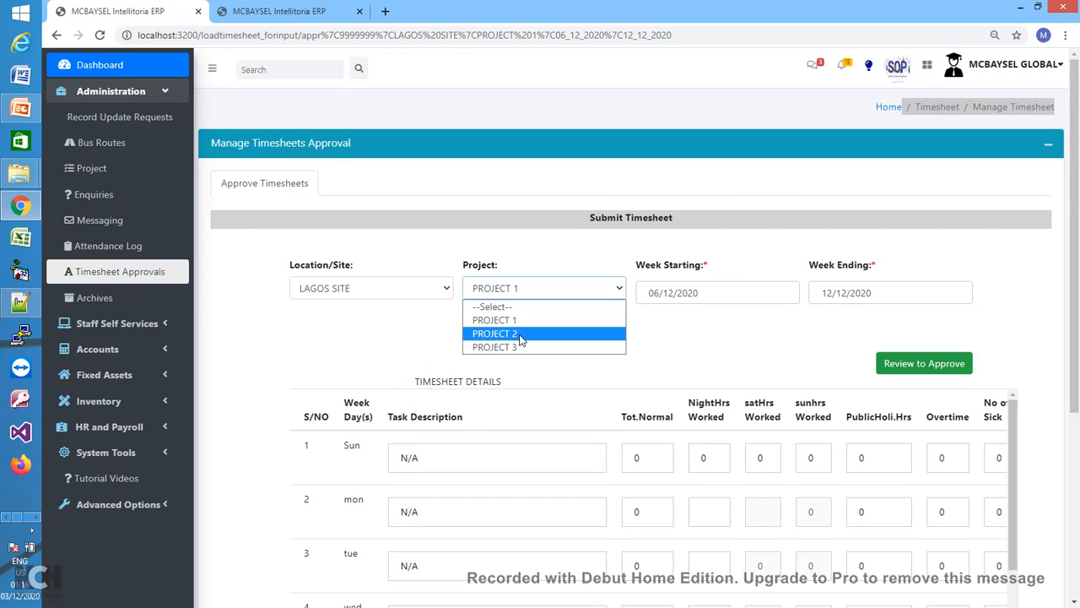
left_click(522, 334)
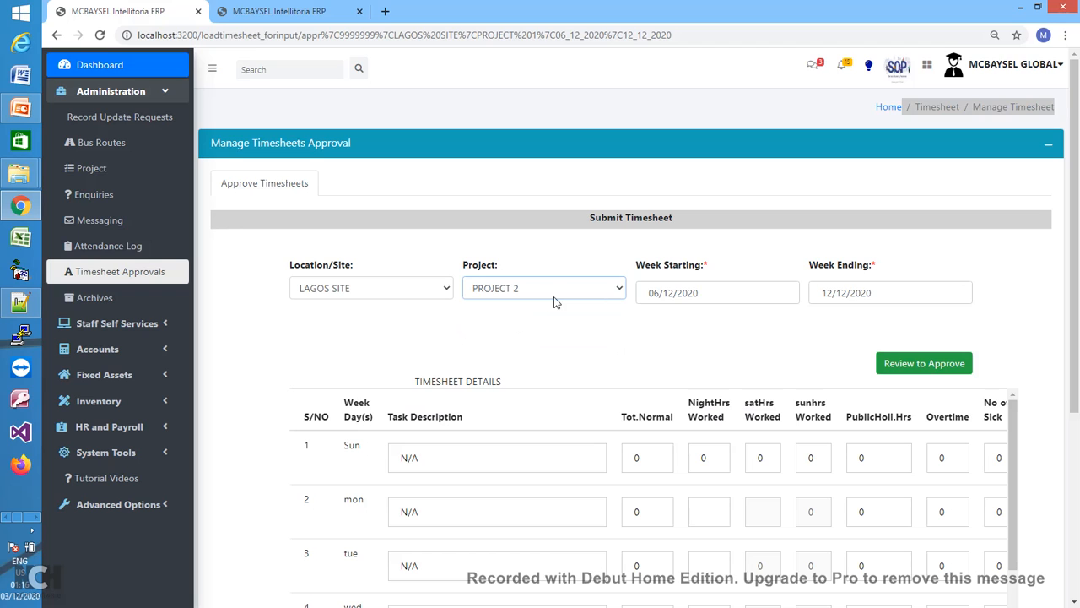
left_click(924, 369)
- Load the PORT HARCOURT, PROJECT 1 timesheet for approval review
left_click(440, 289)
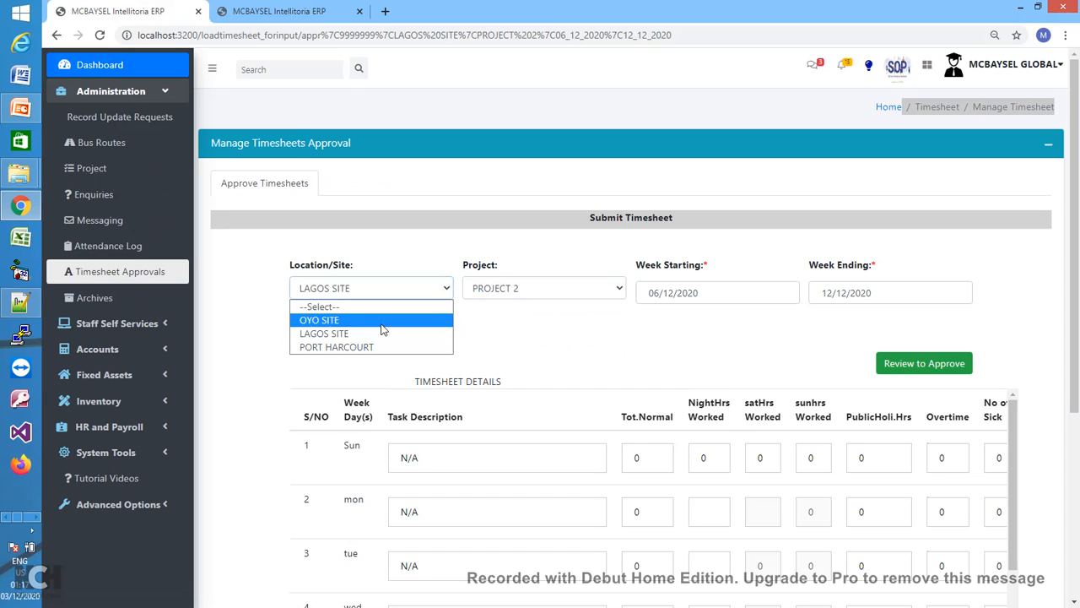
left_click(374, 346)
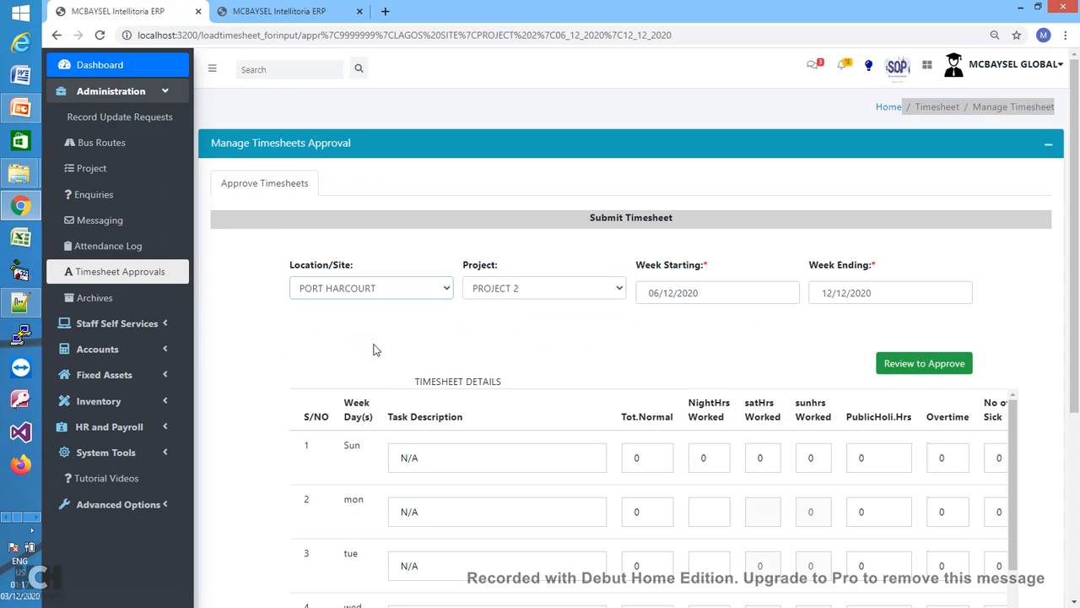
left_click(592, 293)
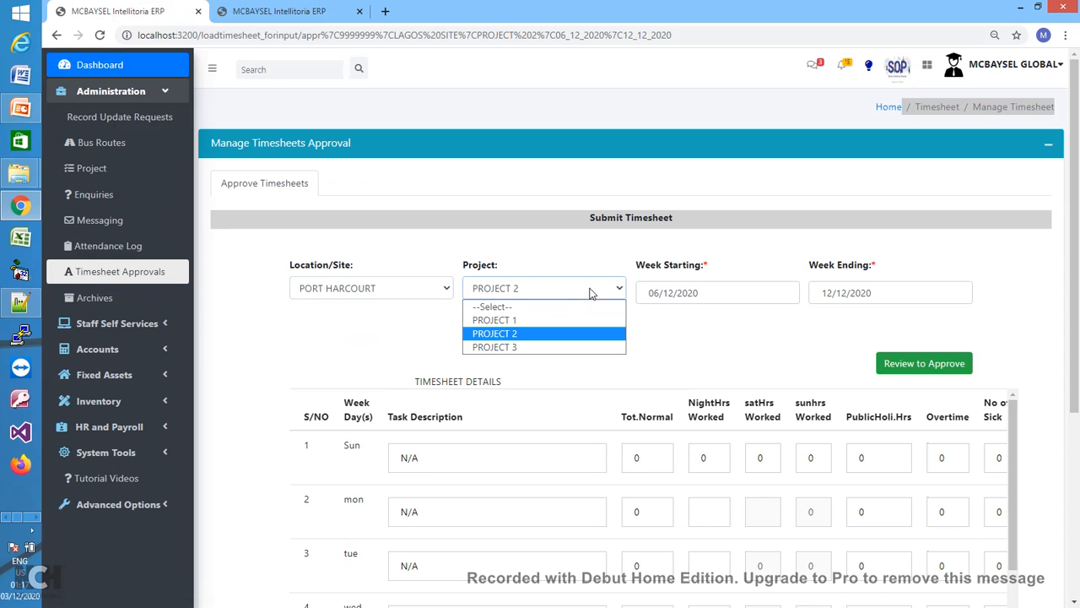
left_click(518, 322)
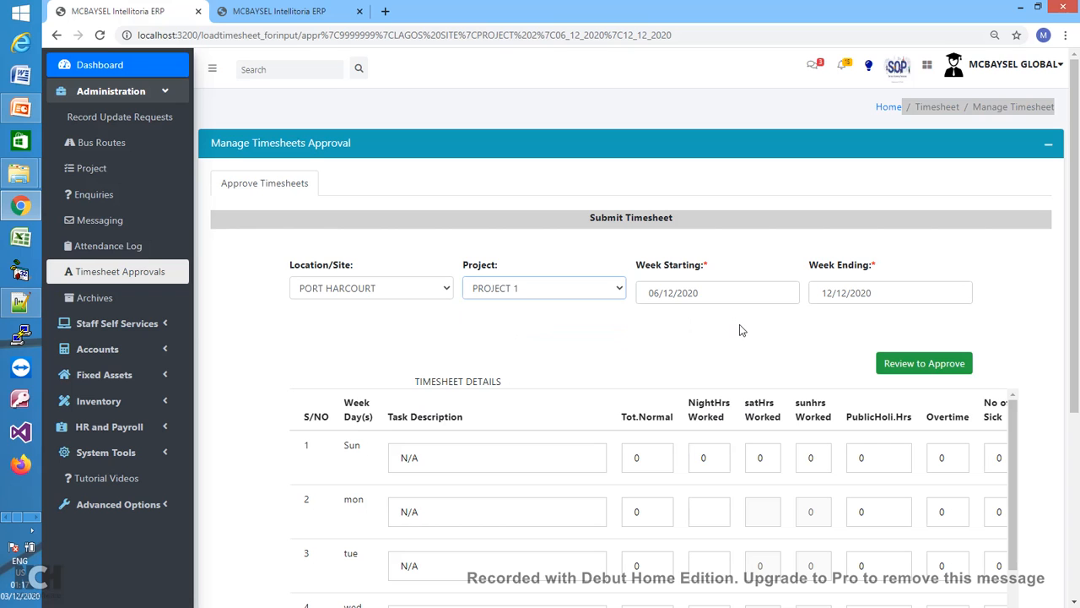
left_click(926, 364)
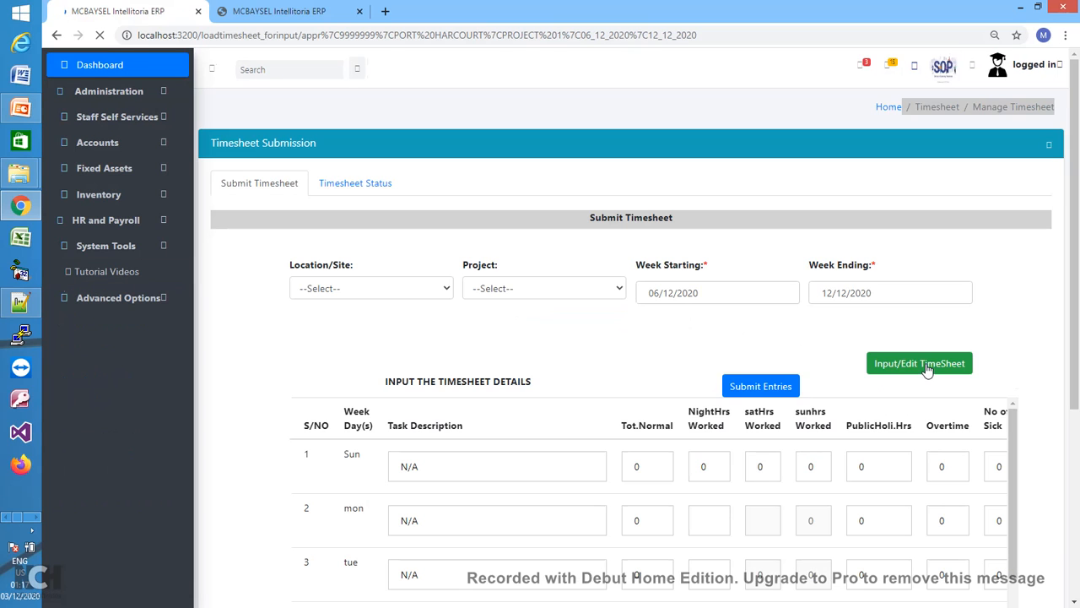
- Check the staff submission tab, then return to the admin's Port Harcourt Project 1 approval page
left_click_drag(1075, 329, 1054, 282)
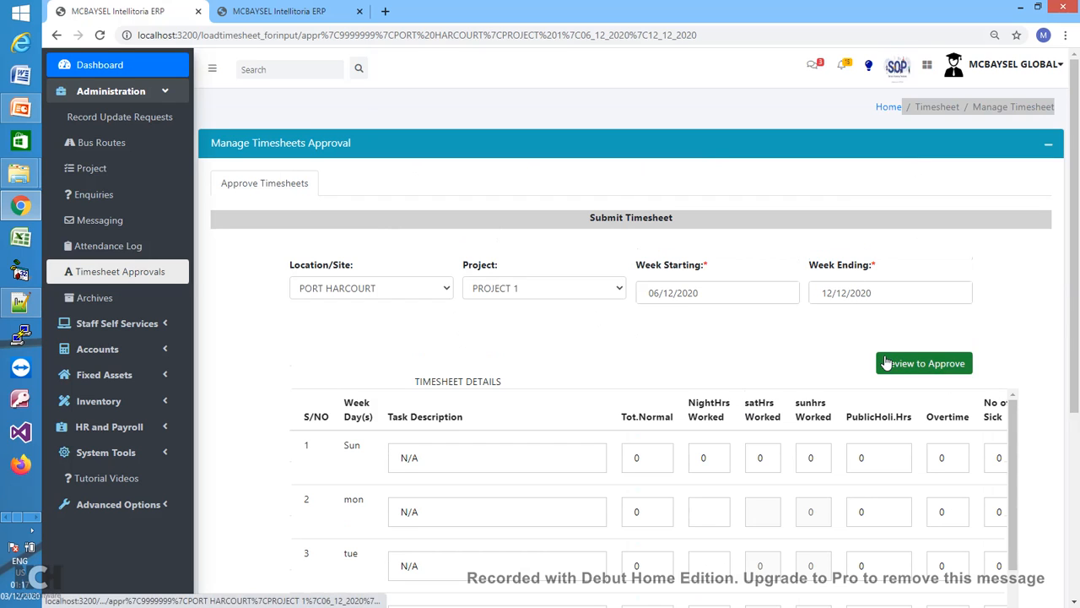
left_click(296, 12)
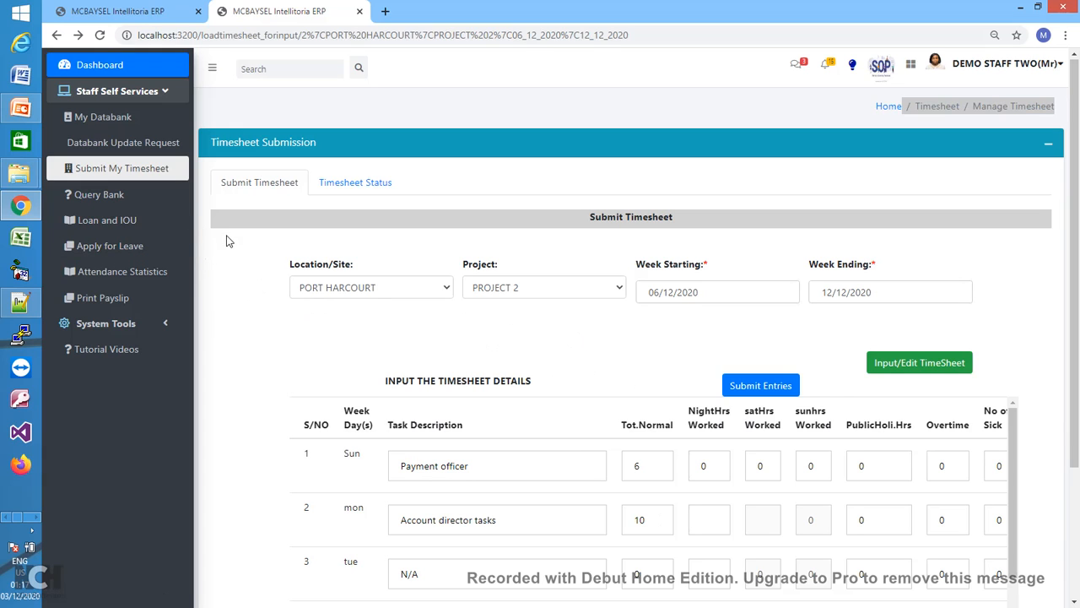
left_click(154, 13)
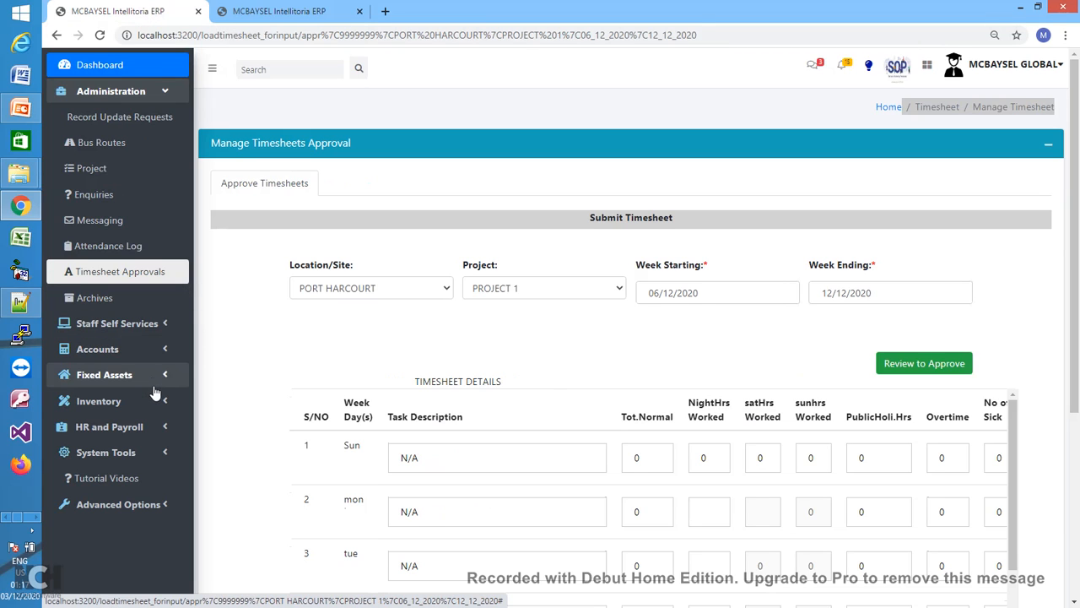
- Open the Staff Salaries Schedule from the HR and Payroll menu
left_click(164, 99)
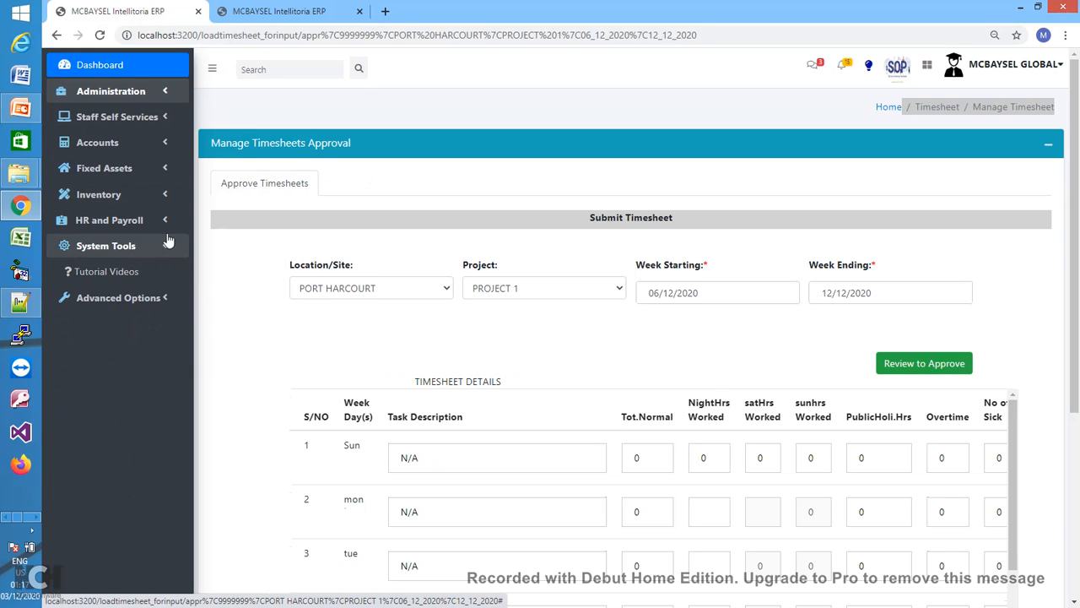
left_click(166, 225)
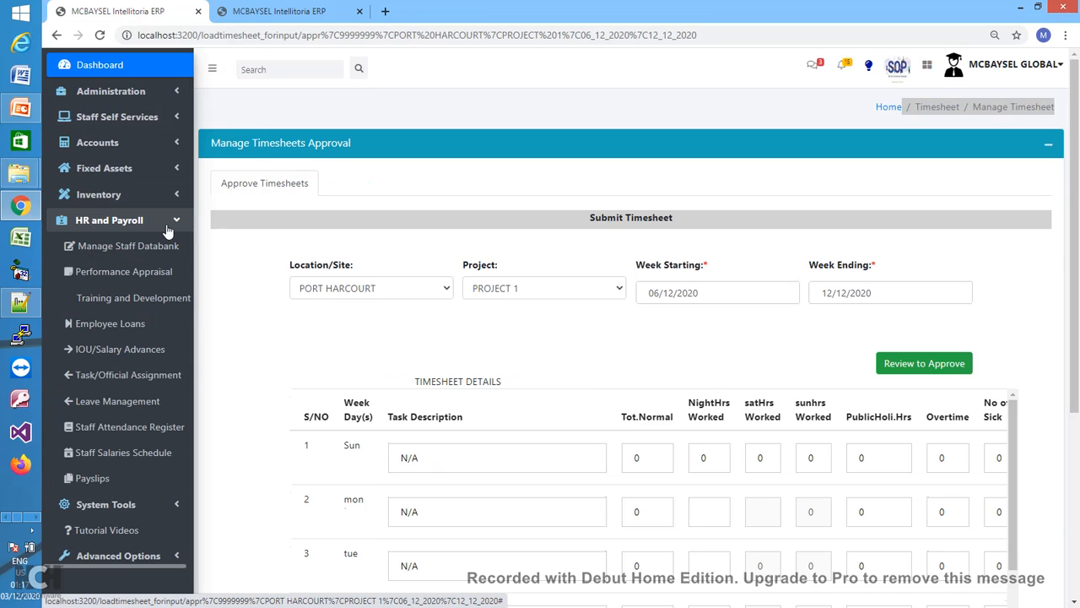
left_click(146, 456)
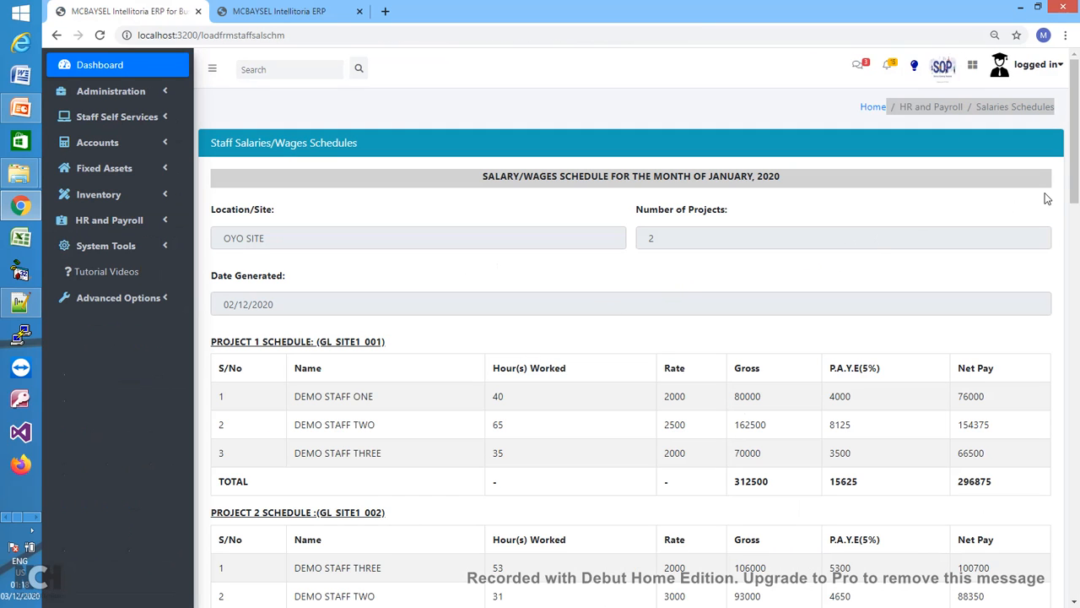
- Scroll through the site payroll tables and highlight the Project 1 net pay total 296875
left_click_drag(1076, 160, 1075, 182)
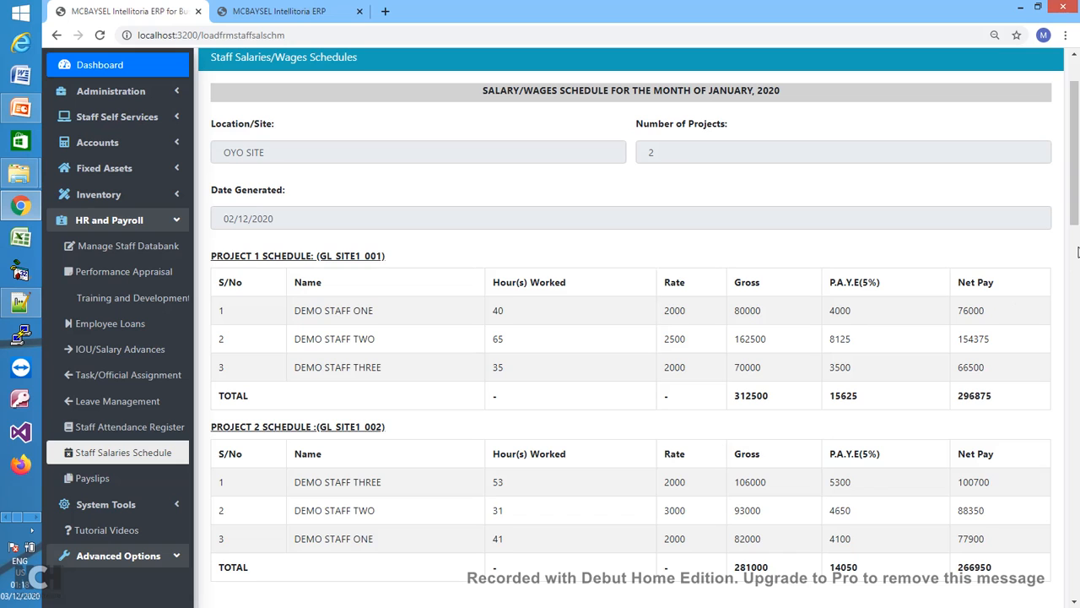
left_click_drag(1076, 204, 1074, 224)
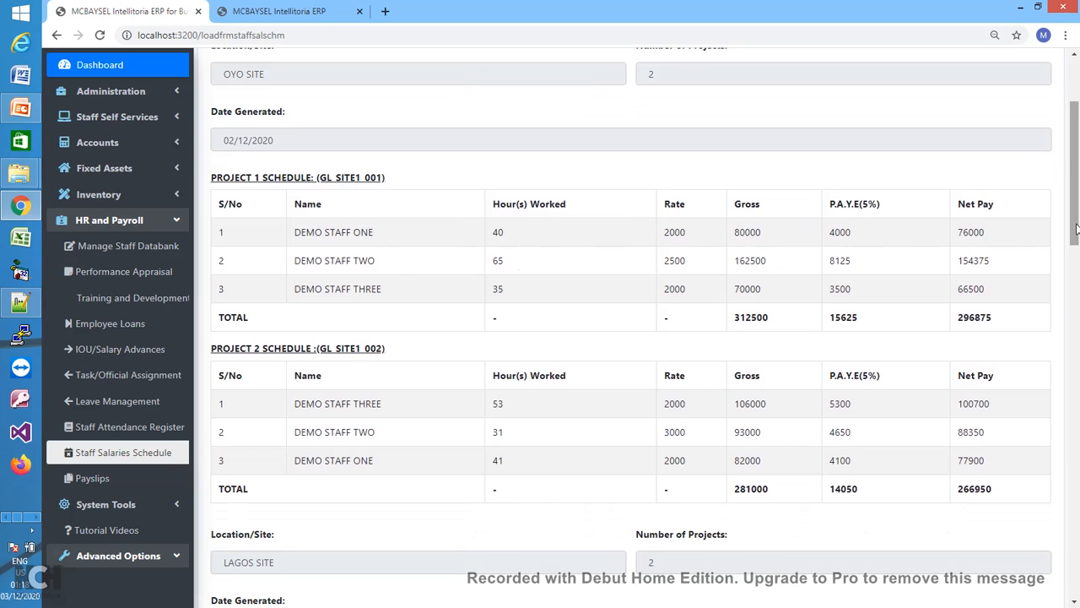
left_click_drag(1076, 228, 1076, 257)
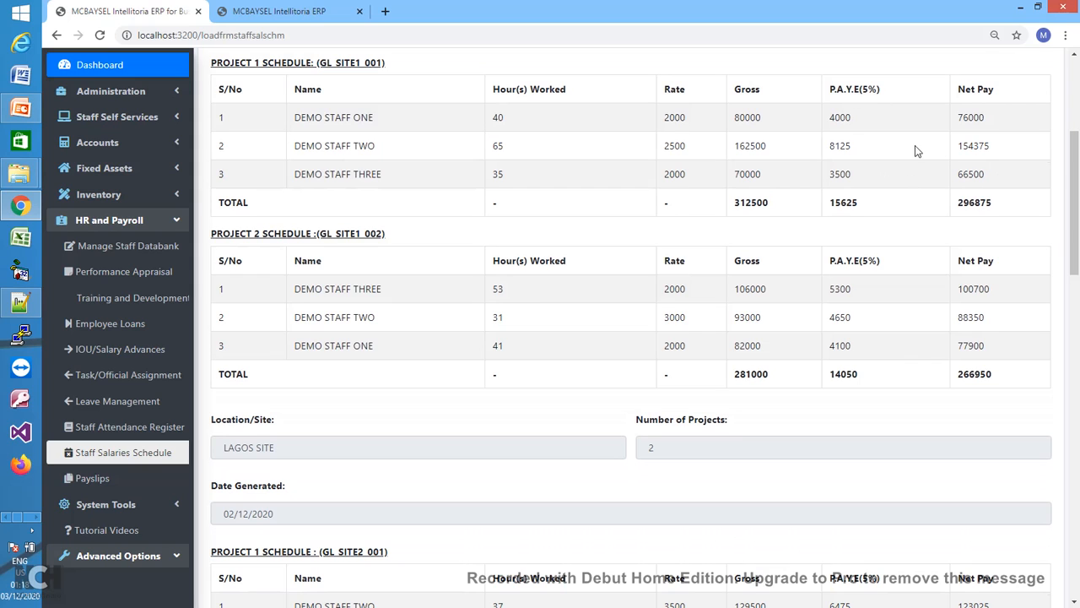
left_click_drag(1076, 243, 1076, 244)
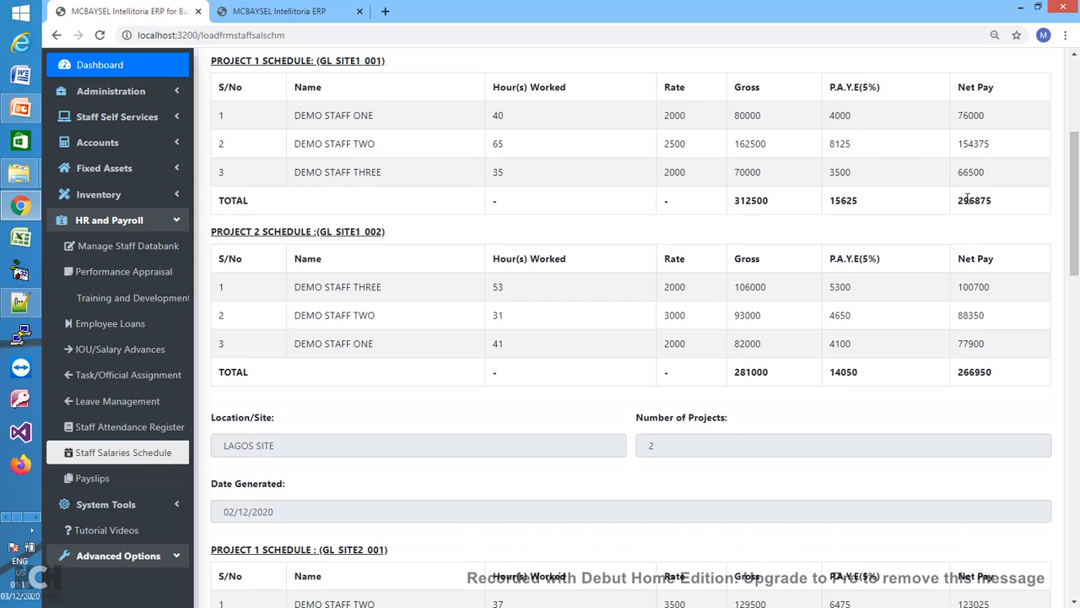
left_click_drag(958, 200, 996, 201)
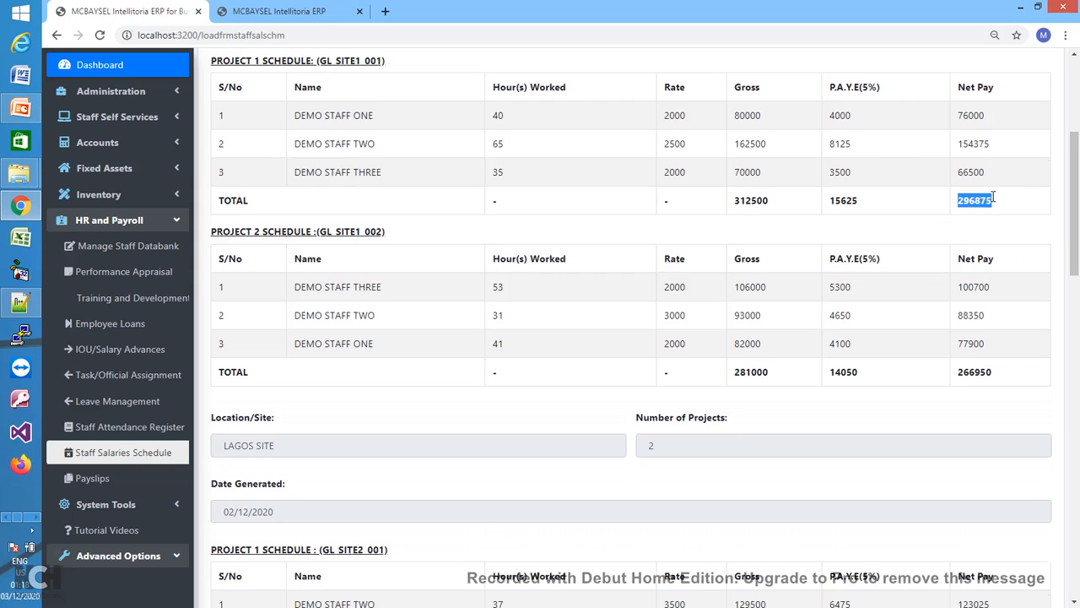
- Scroll past the Lagos and Port Harcourt tables to the Cost of Sales (1,366,100) and PAYE (83,800) summaries
left_click(1057, 212)
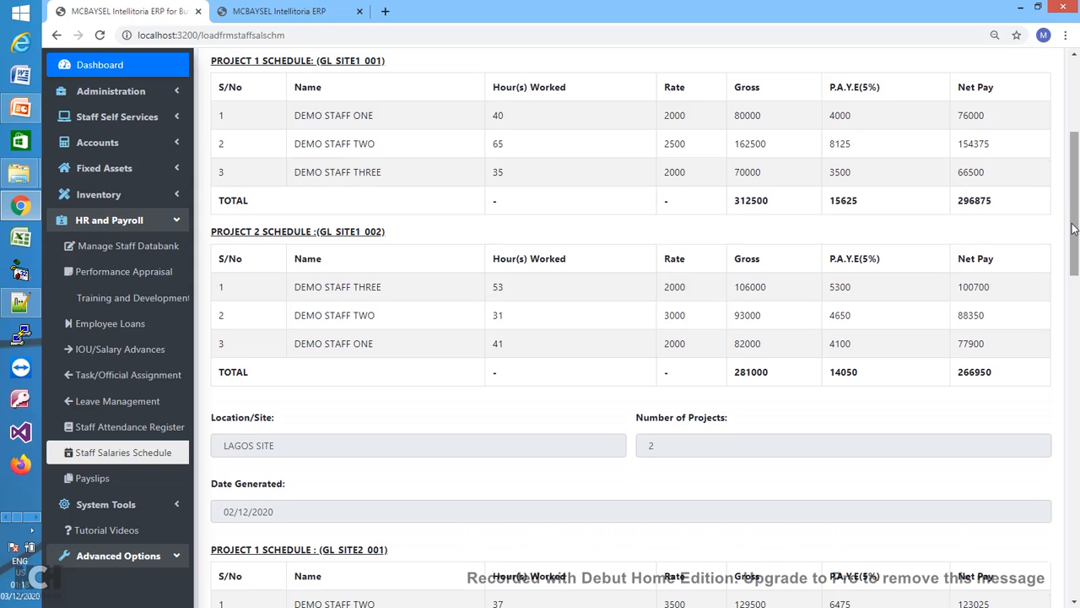
left_click_drag(1073, 223, 1069, 263)
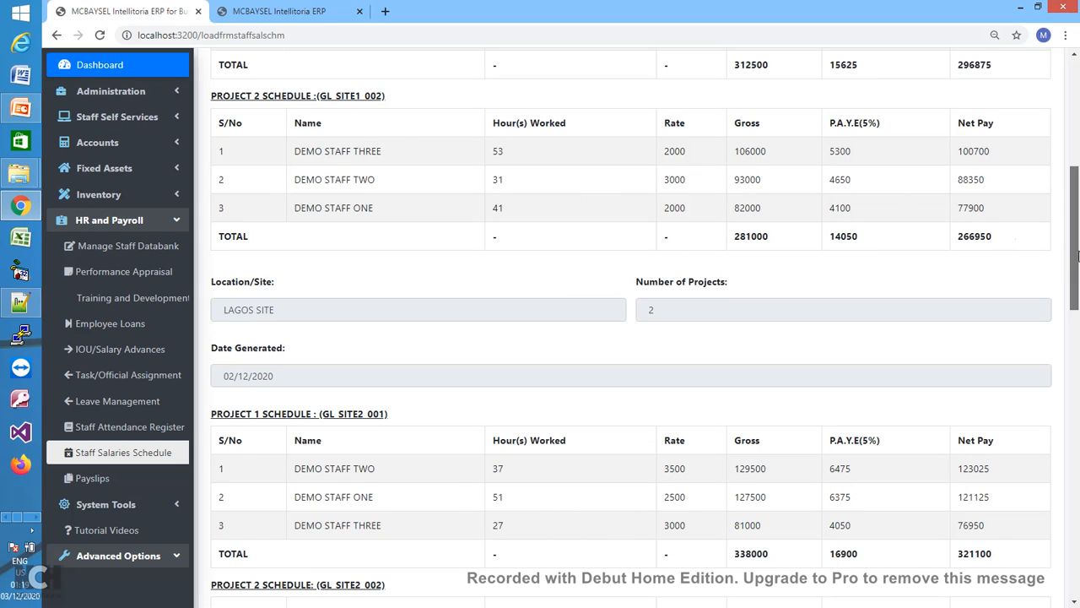
left_click_drag(1079, 256, 1078, 262)
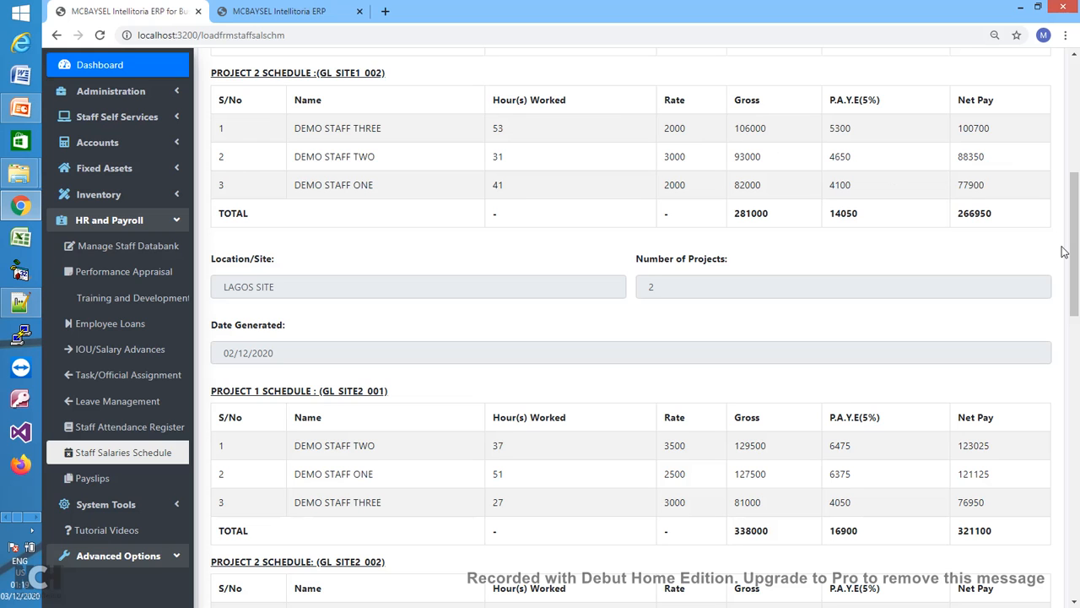
left_click_drag(1075, 287, 1068, 262)
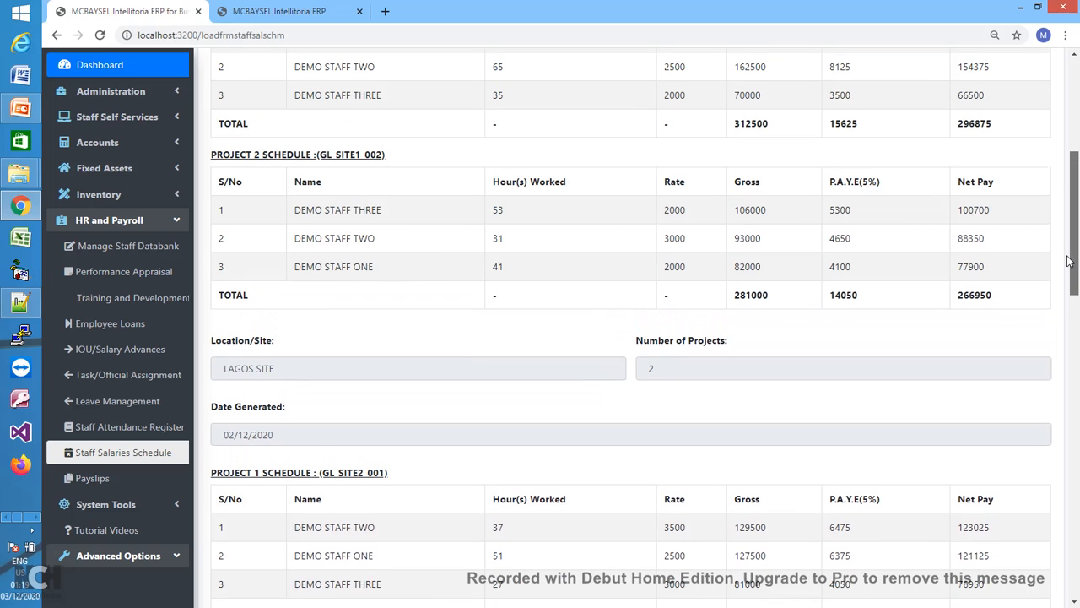
left_click_drag(1068, 262, 1072, 359)
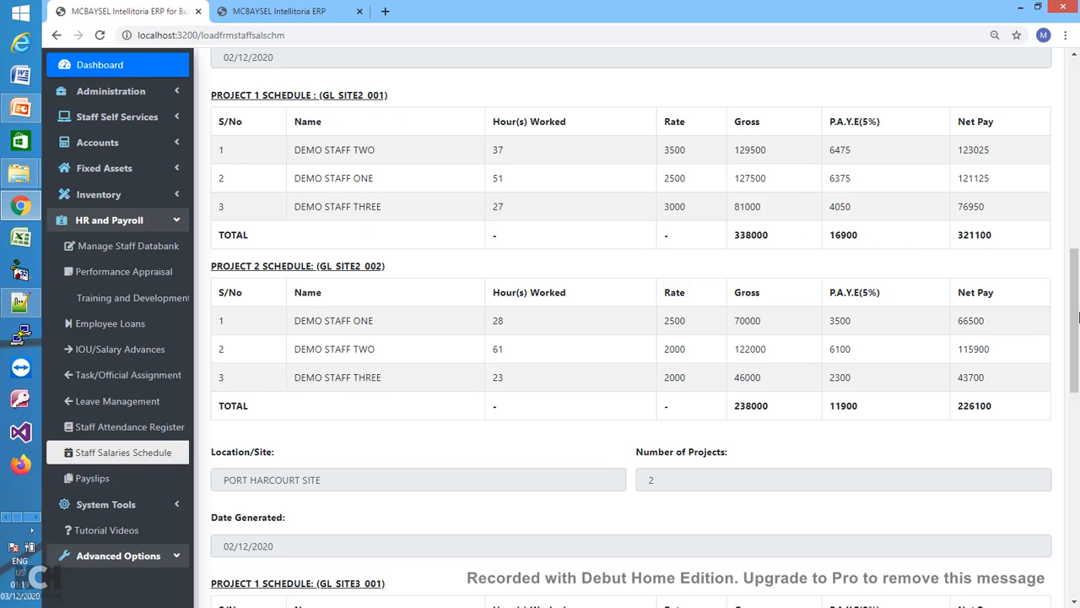
left_click_drag(1074, 319, 1065, 506)
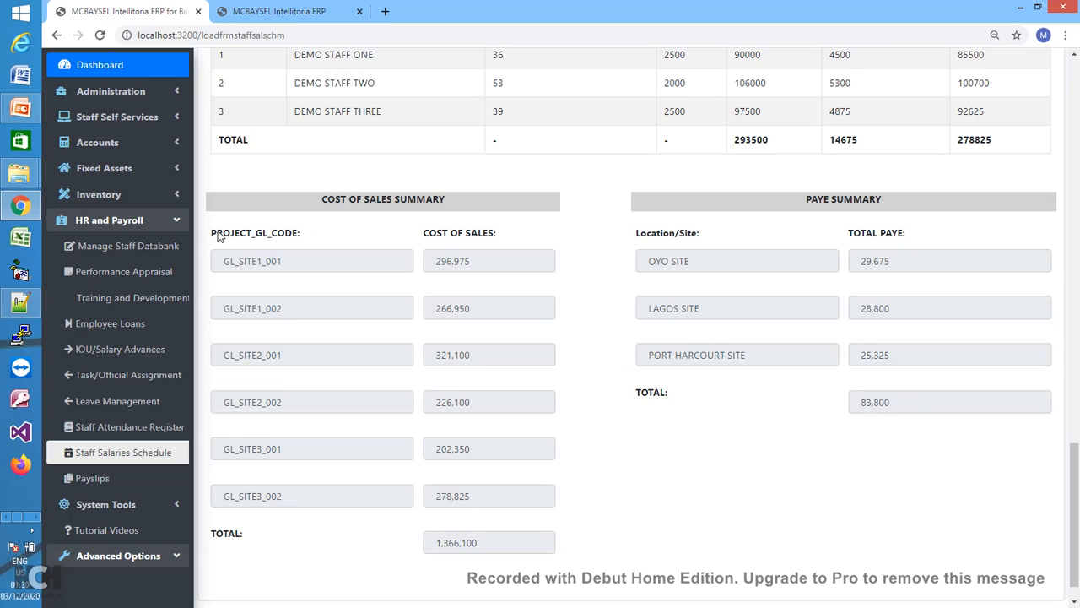
left_click_drag(212, 234, 305, 240)
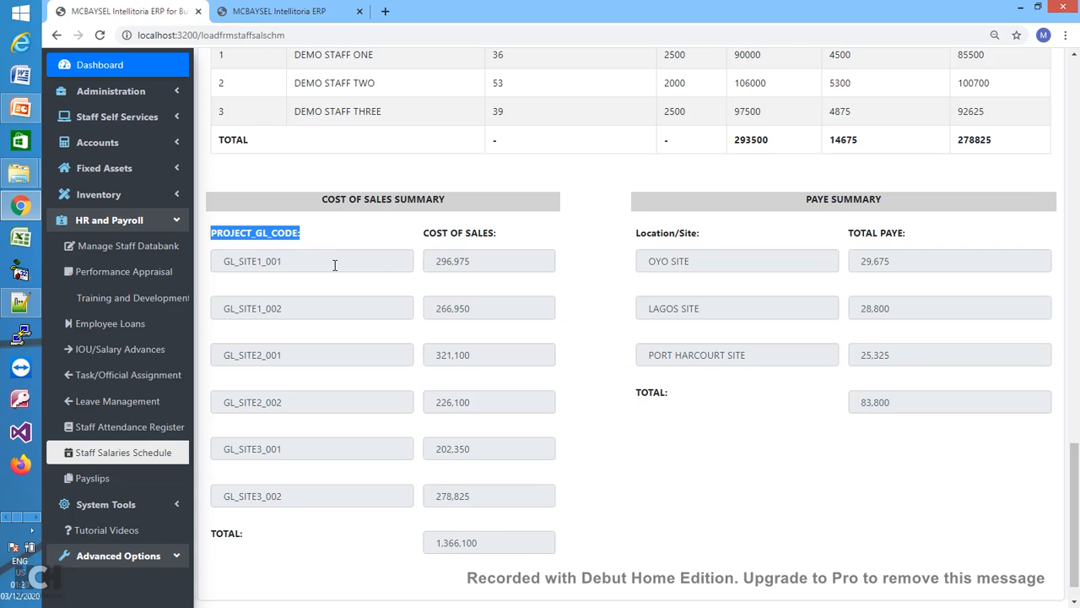
left_click(334, 265)
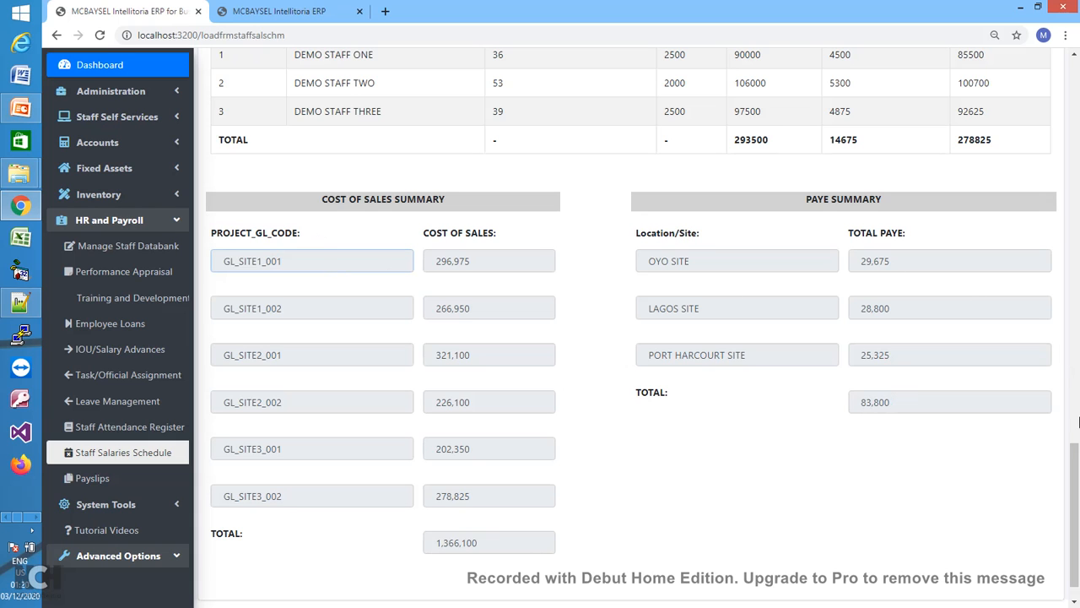
left_click_drag(1077, 480, 1072, 505)
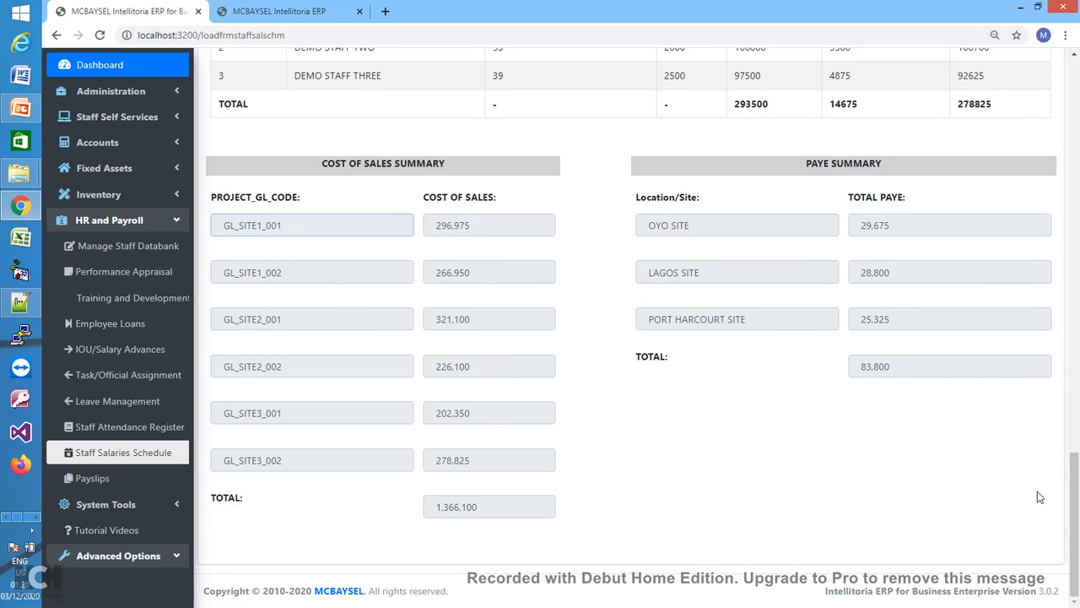
mouse_move(1075, 500)
left_mouse_down()
mouse_move(1065, 344)
mouse_move(1067, 489)
left_mouse_up()
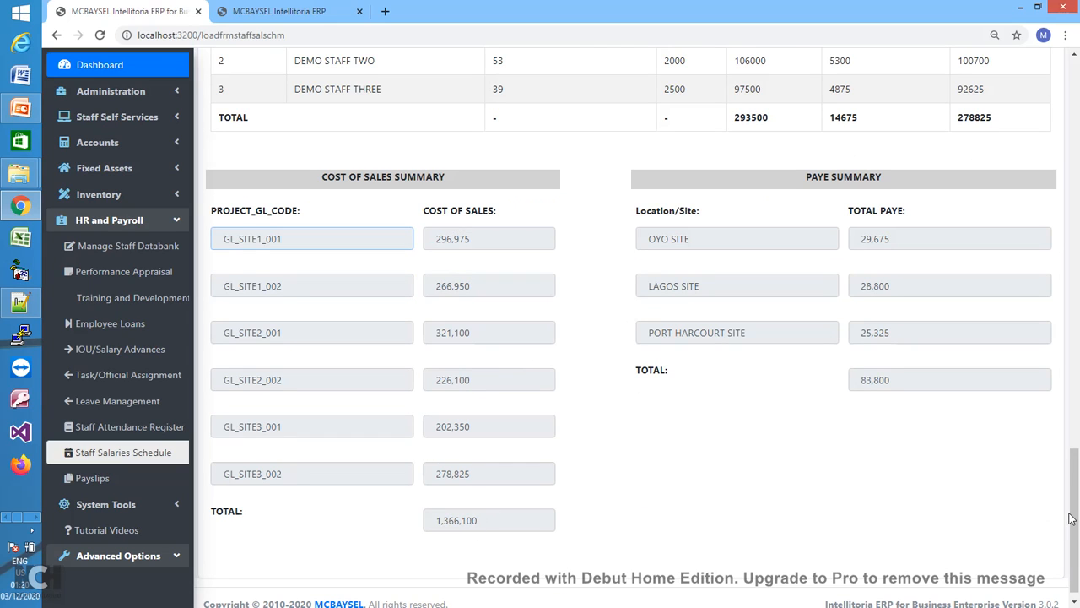
left_click_drag(1070, 519, 1052, 142)
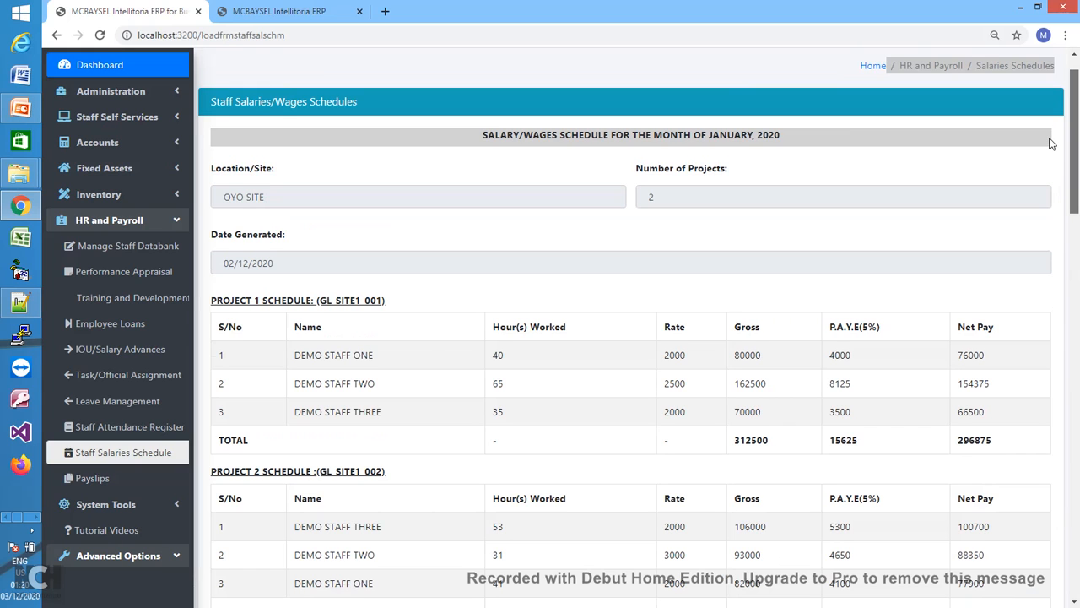
scroll(1052, 143, "down", 3)
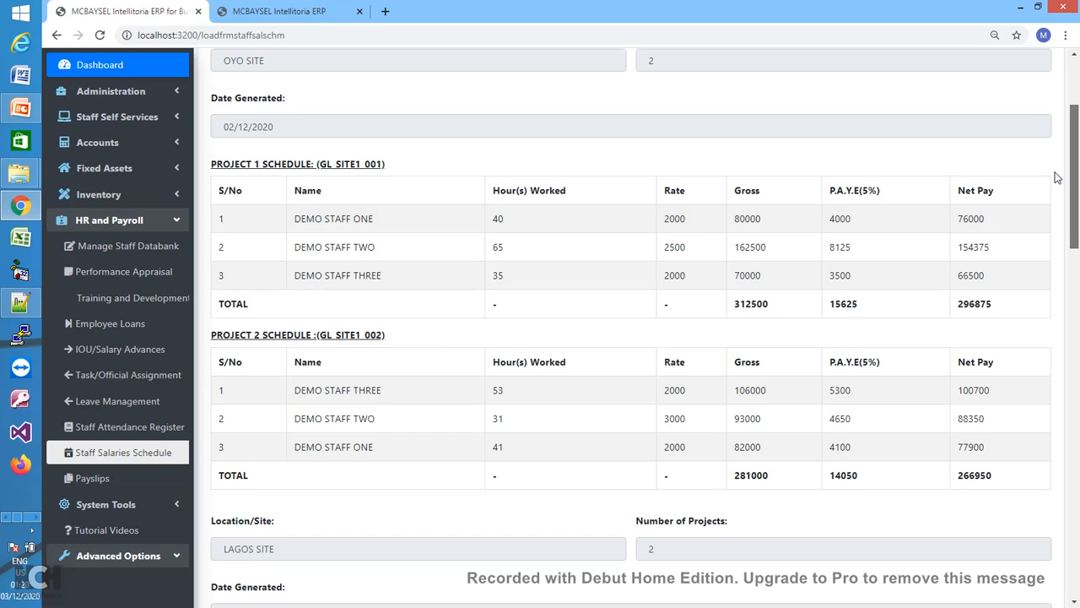
scroll(1057, 177, "up", 3)
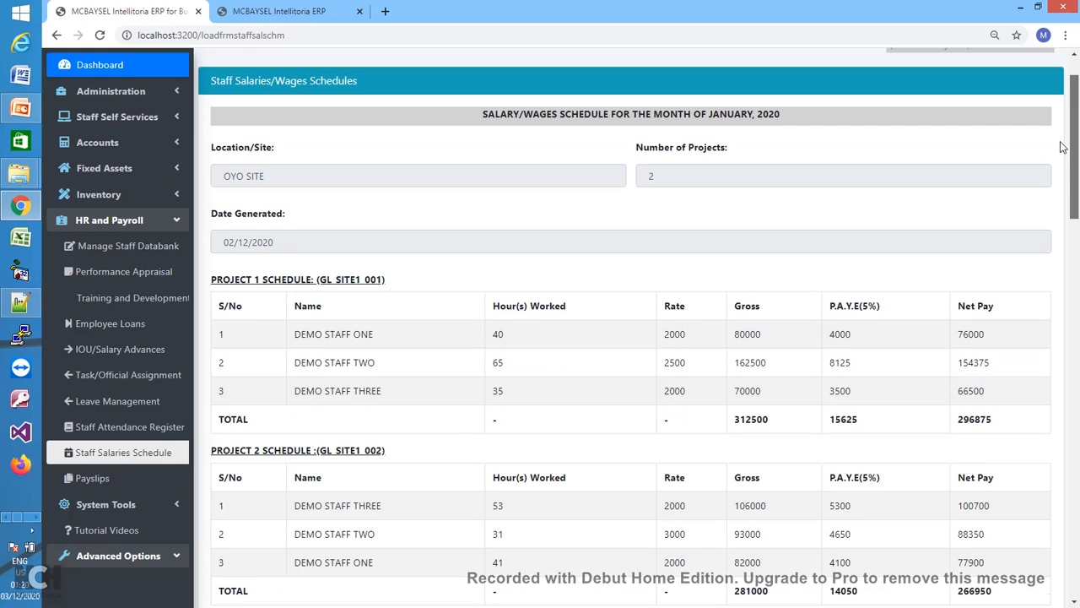
scroll(1063, 147, "up", 1)
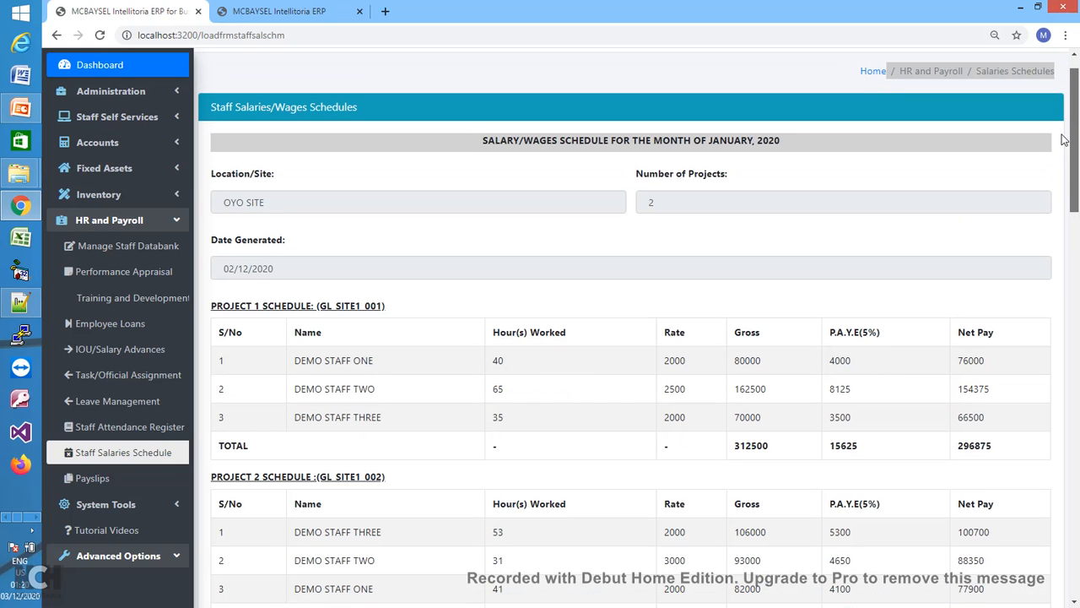
scroll(1063, 147, "up", 1)
scroll(1064, 147, "down", 2)
scroll(1066, 158, "down", 1)
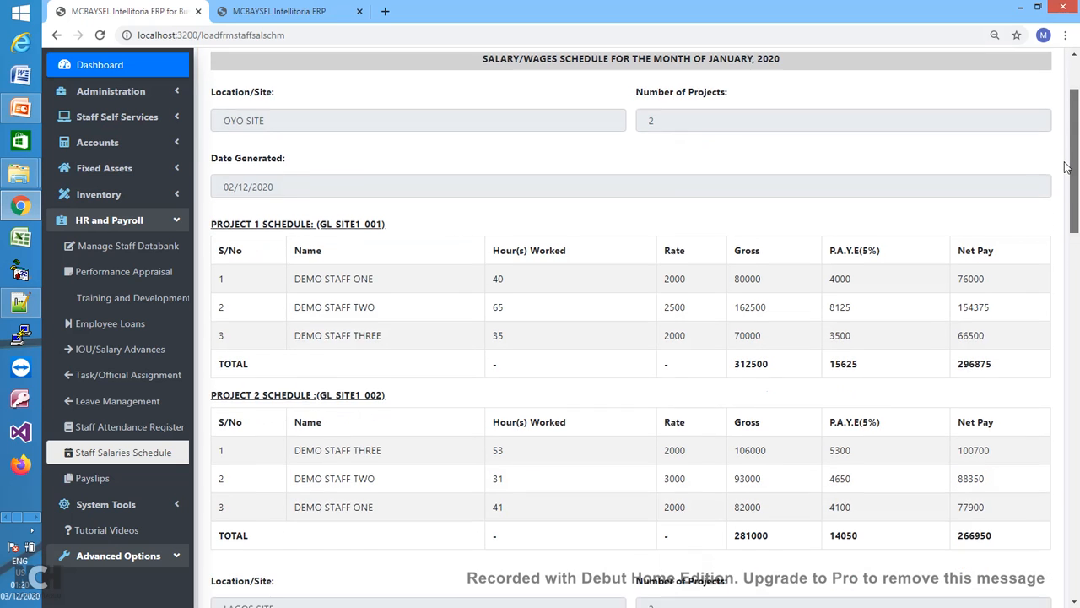
scroll(1066, 152, "up", 2)
scroll(1066, 149, "up", 1)
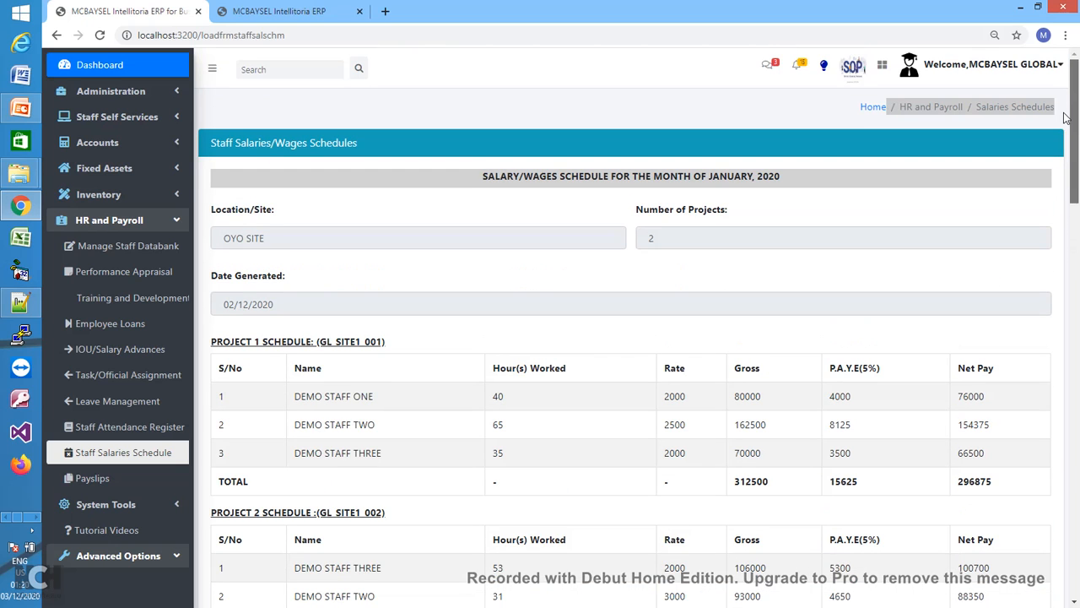
scroll(1065, 156, "down", 2)
scroll(1066, 159, "up", 2)
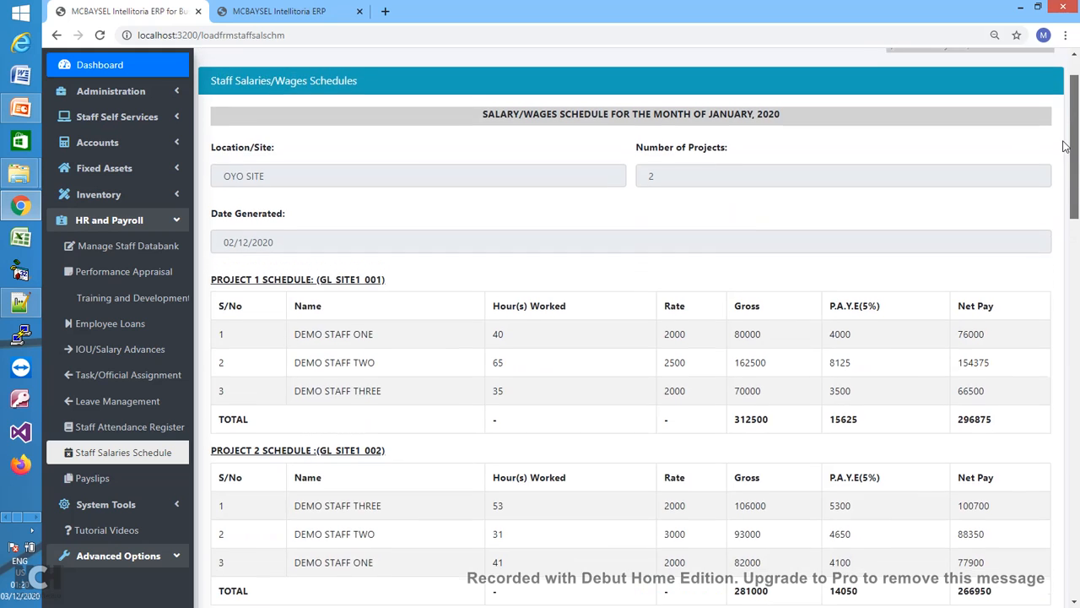